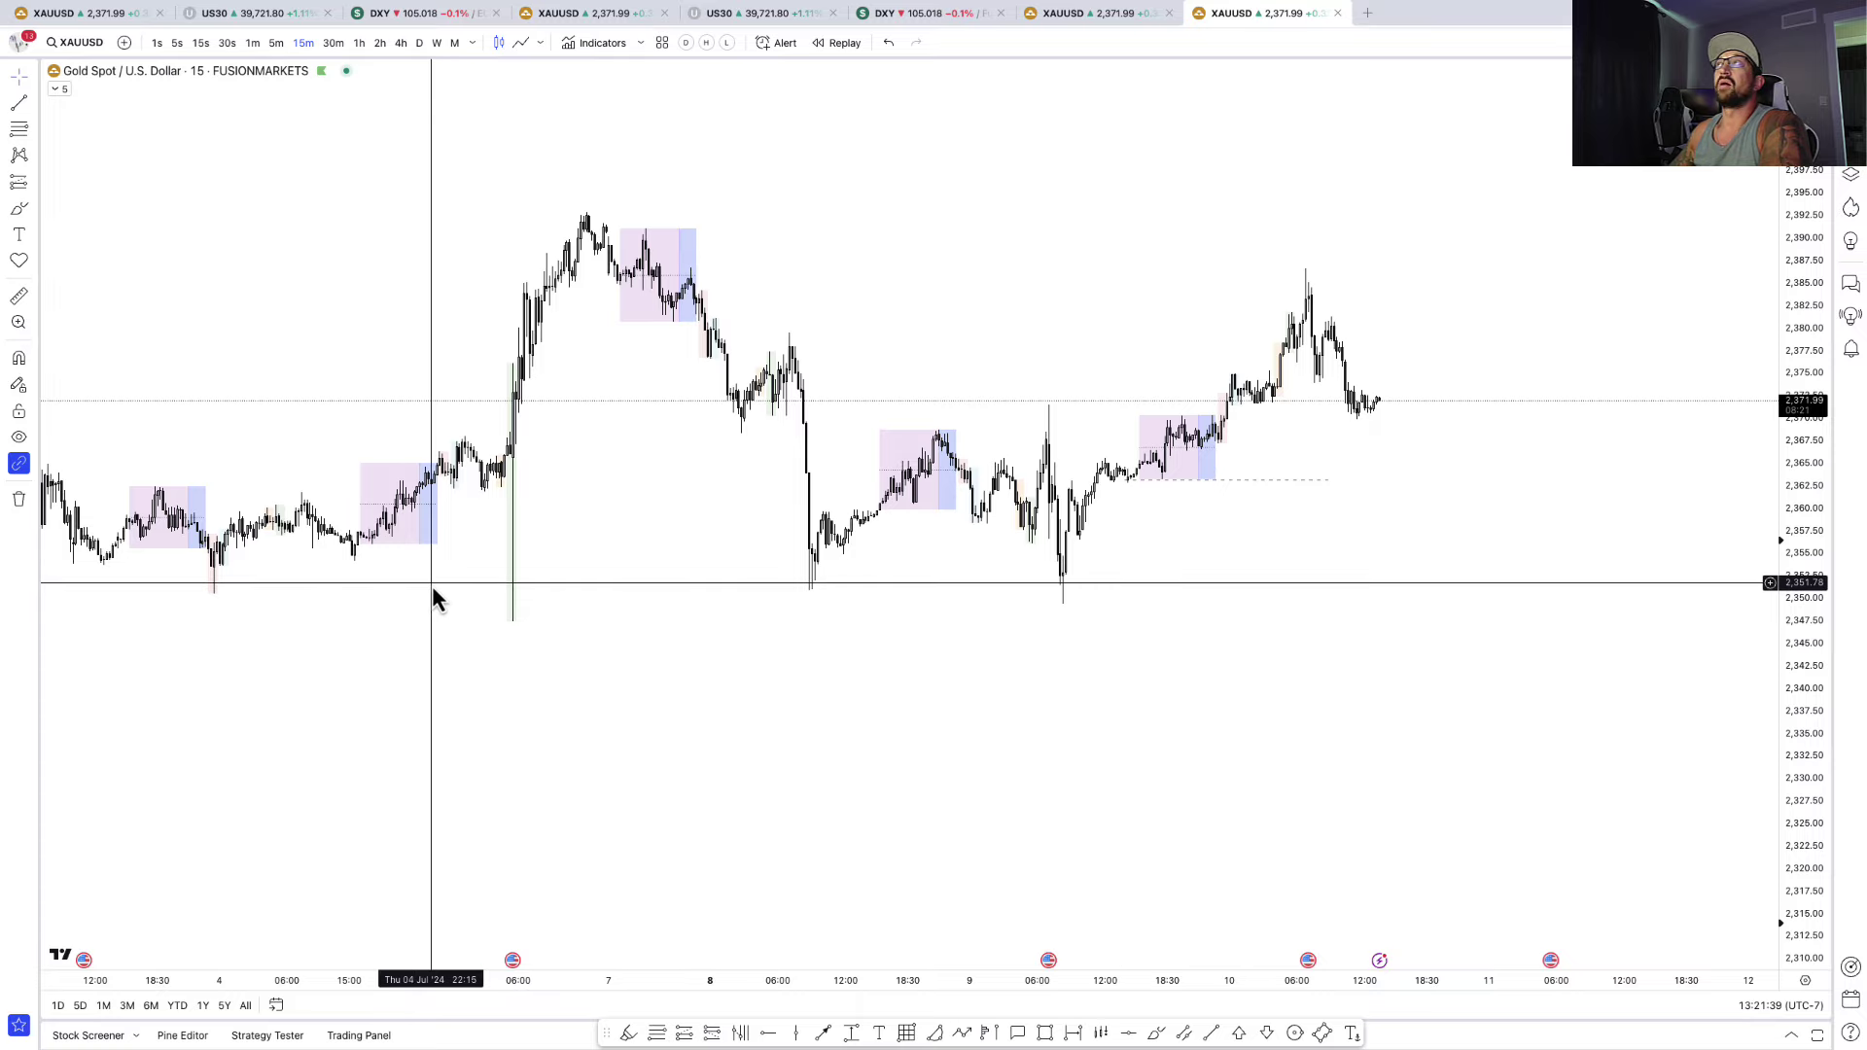
- Start a bar replay of the 15-minute XAUUSD chart from about 15:00 on 4 July
left_click_drag(432, 587, 785, 609)
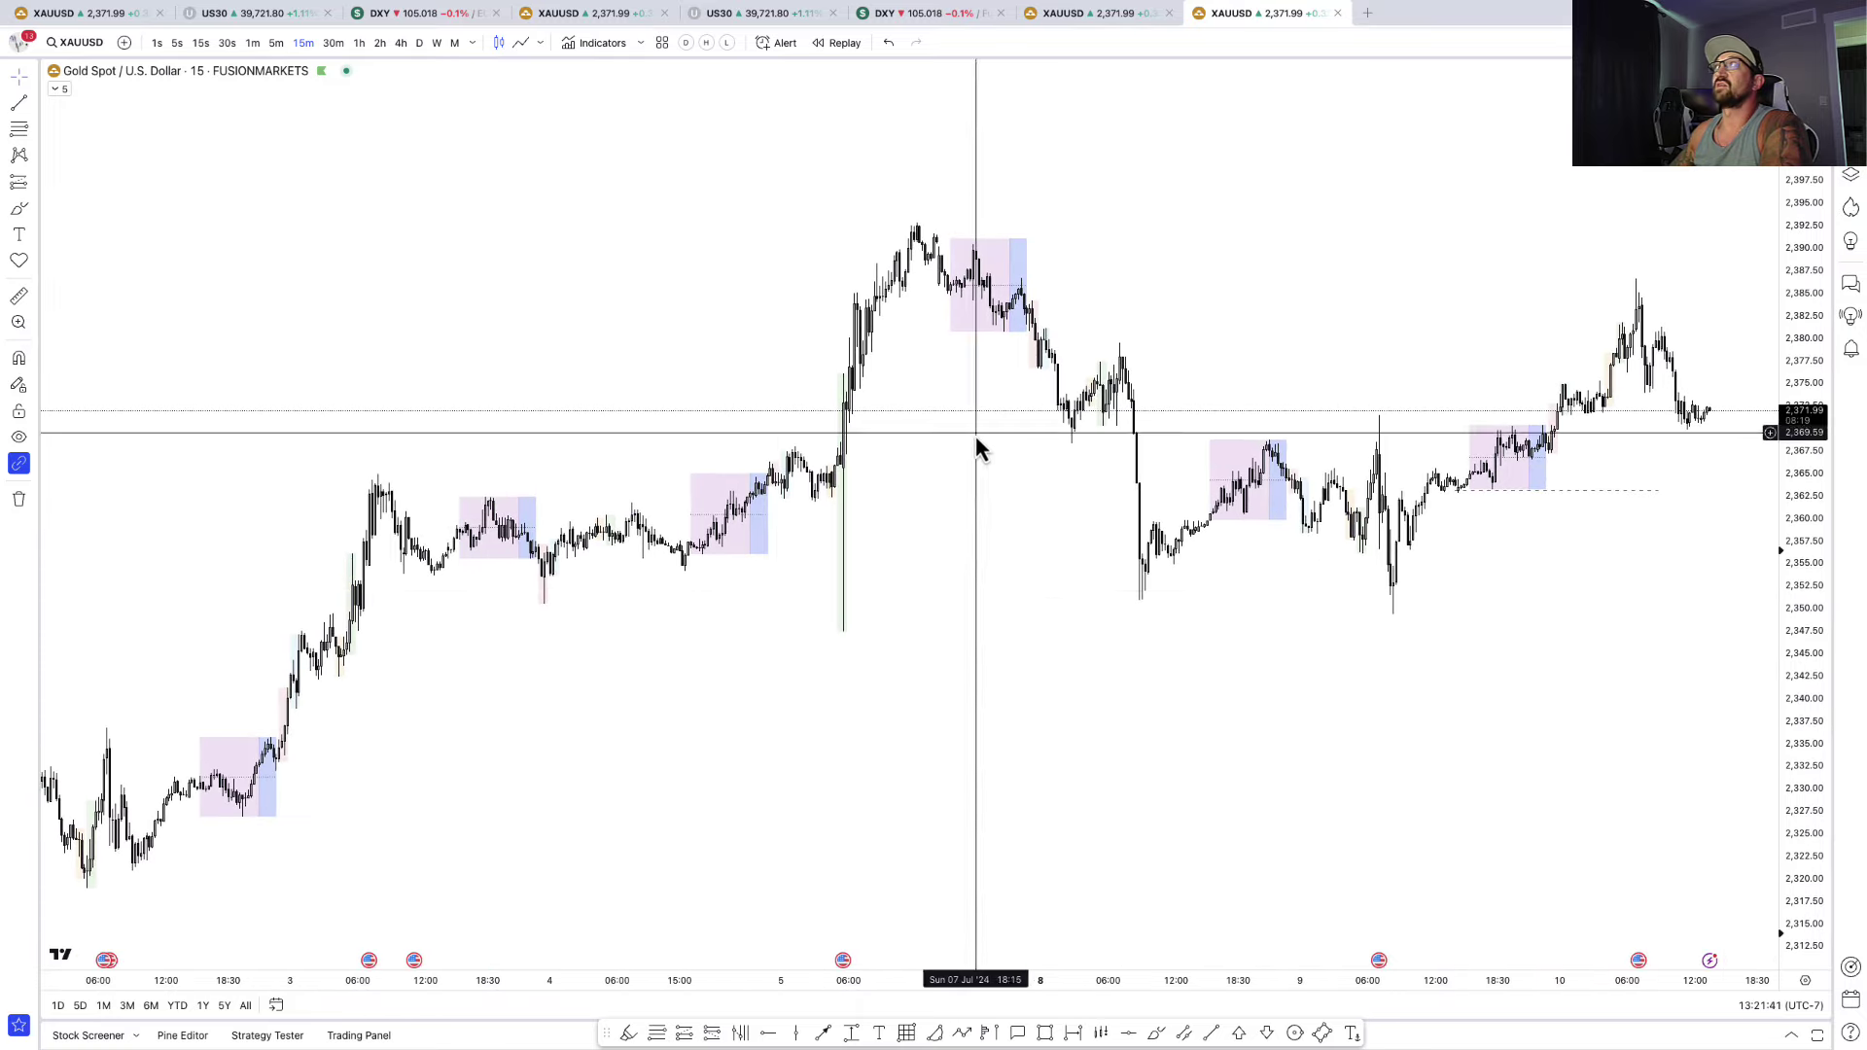
left_click_drag(1803, 778, 1801, 710)
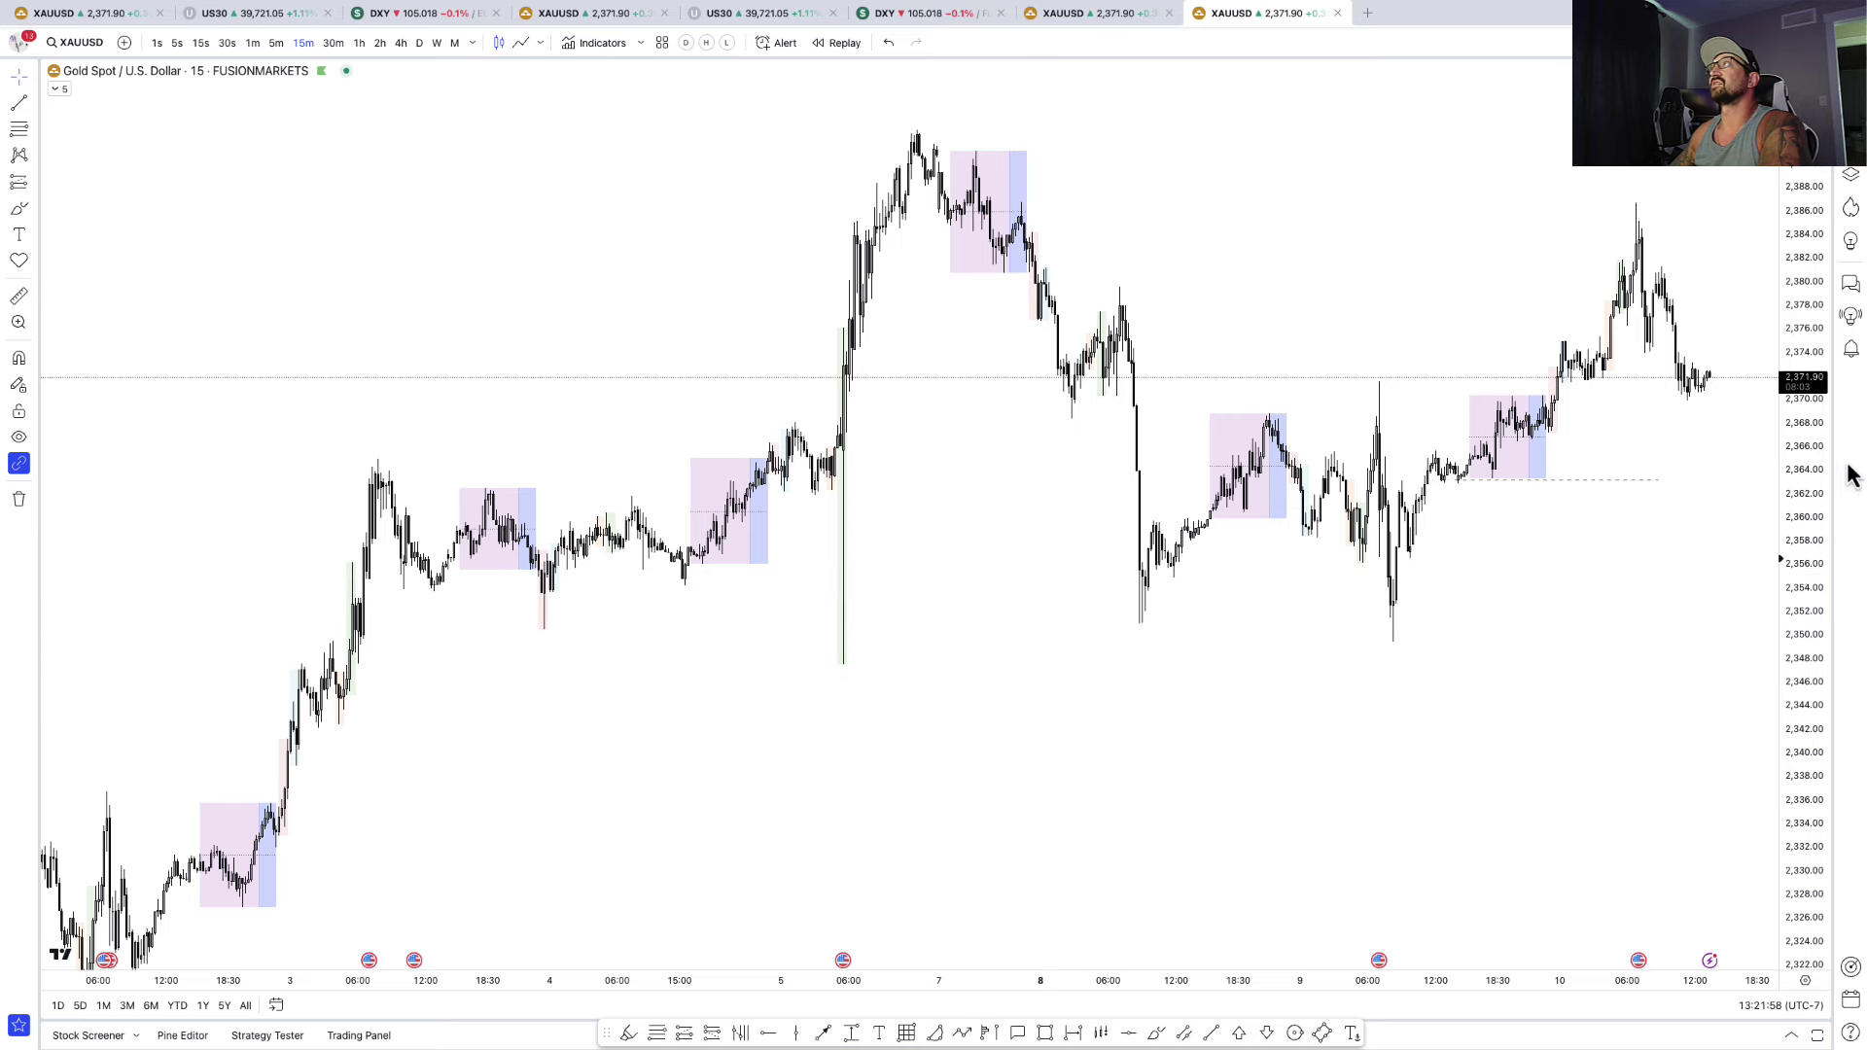
left_click_drag(1811, 471, 1811, 587)
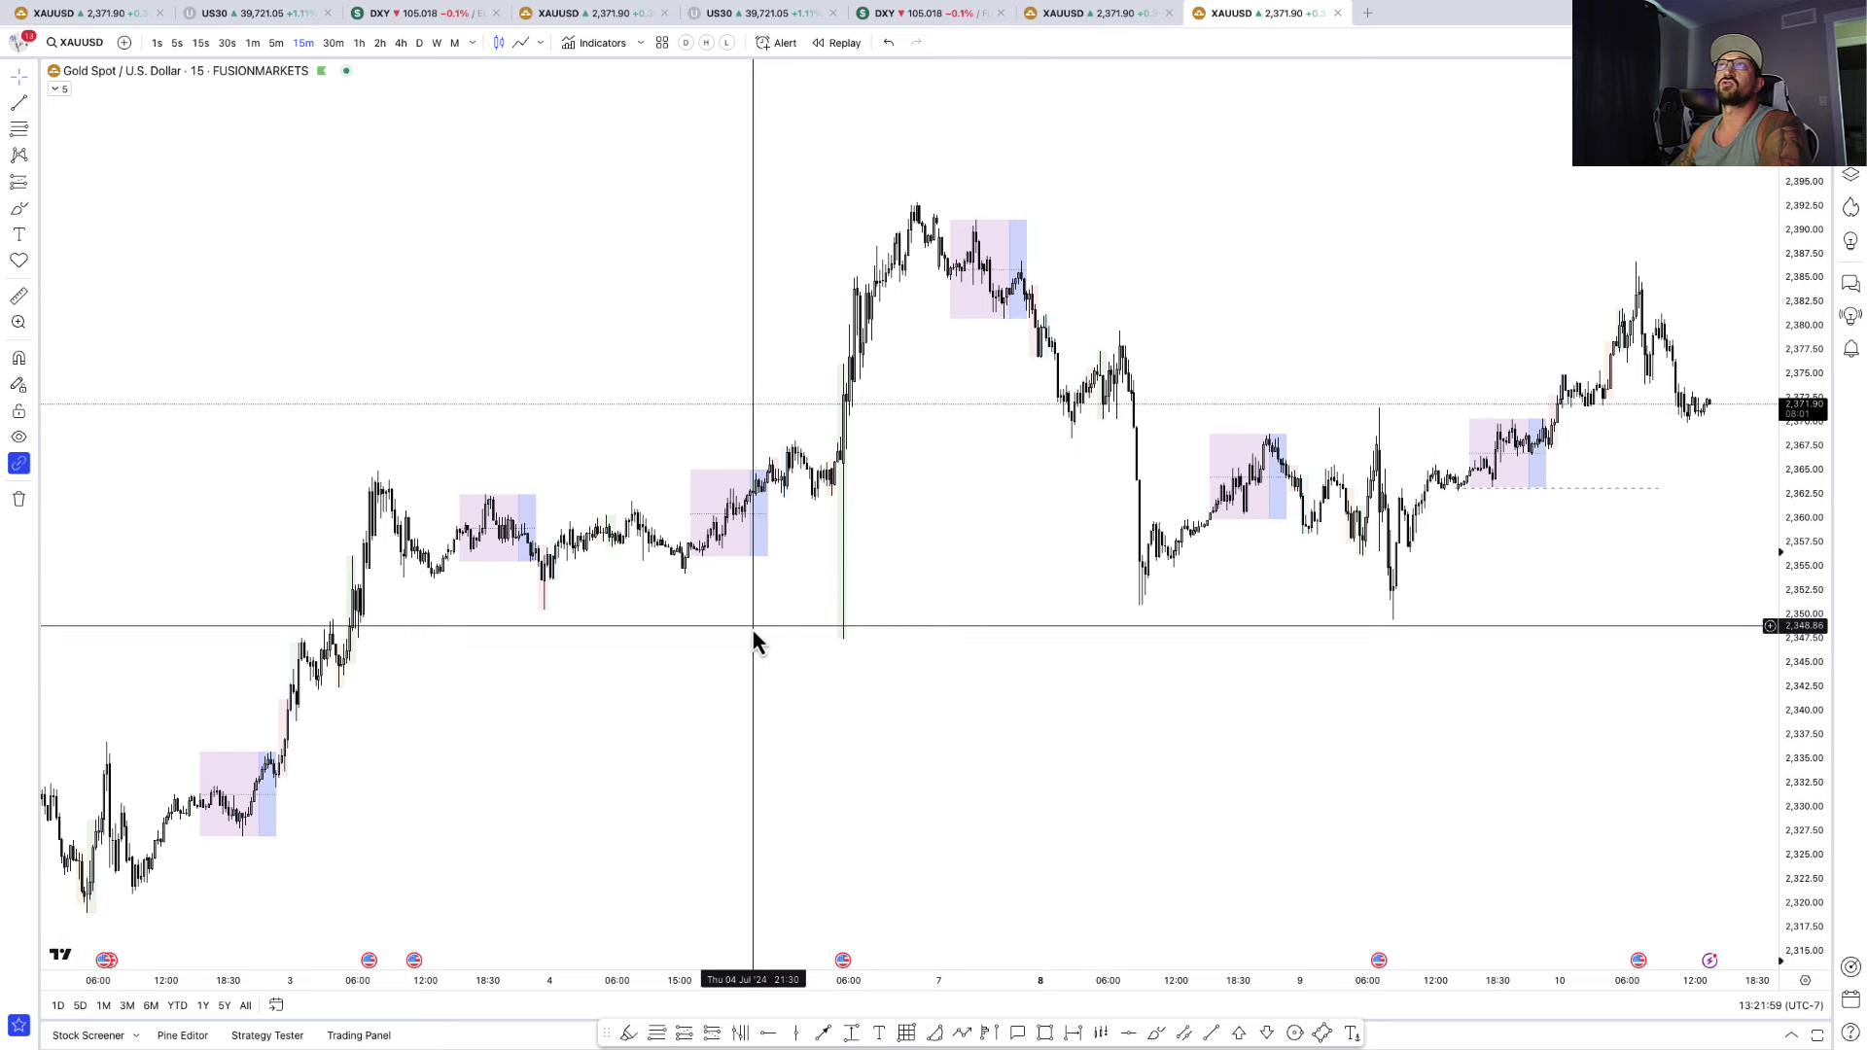
left_click(841, 43)
left_click(681, 568)
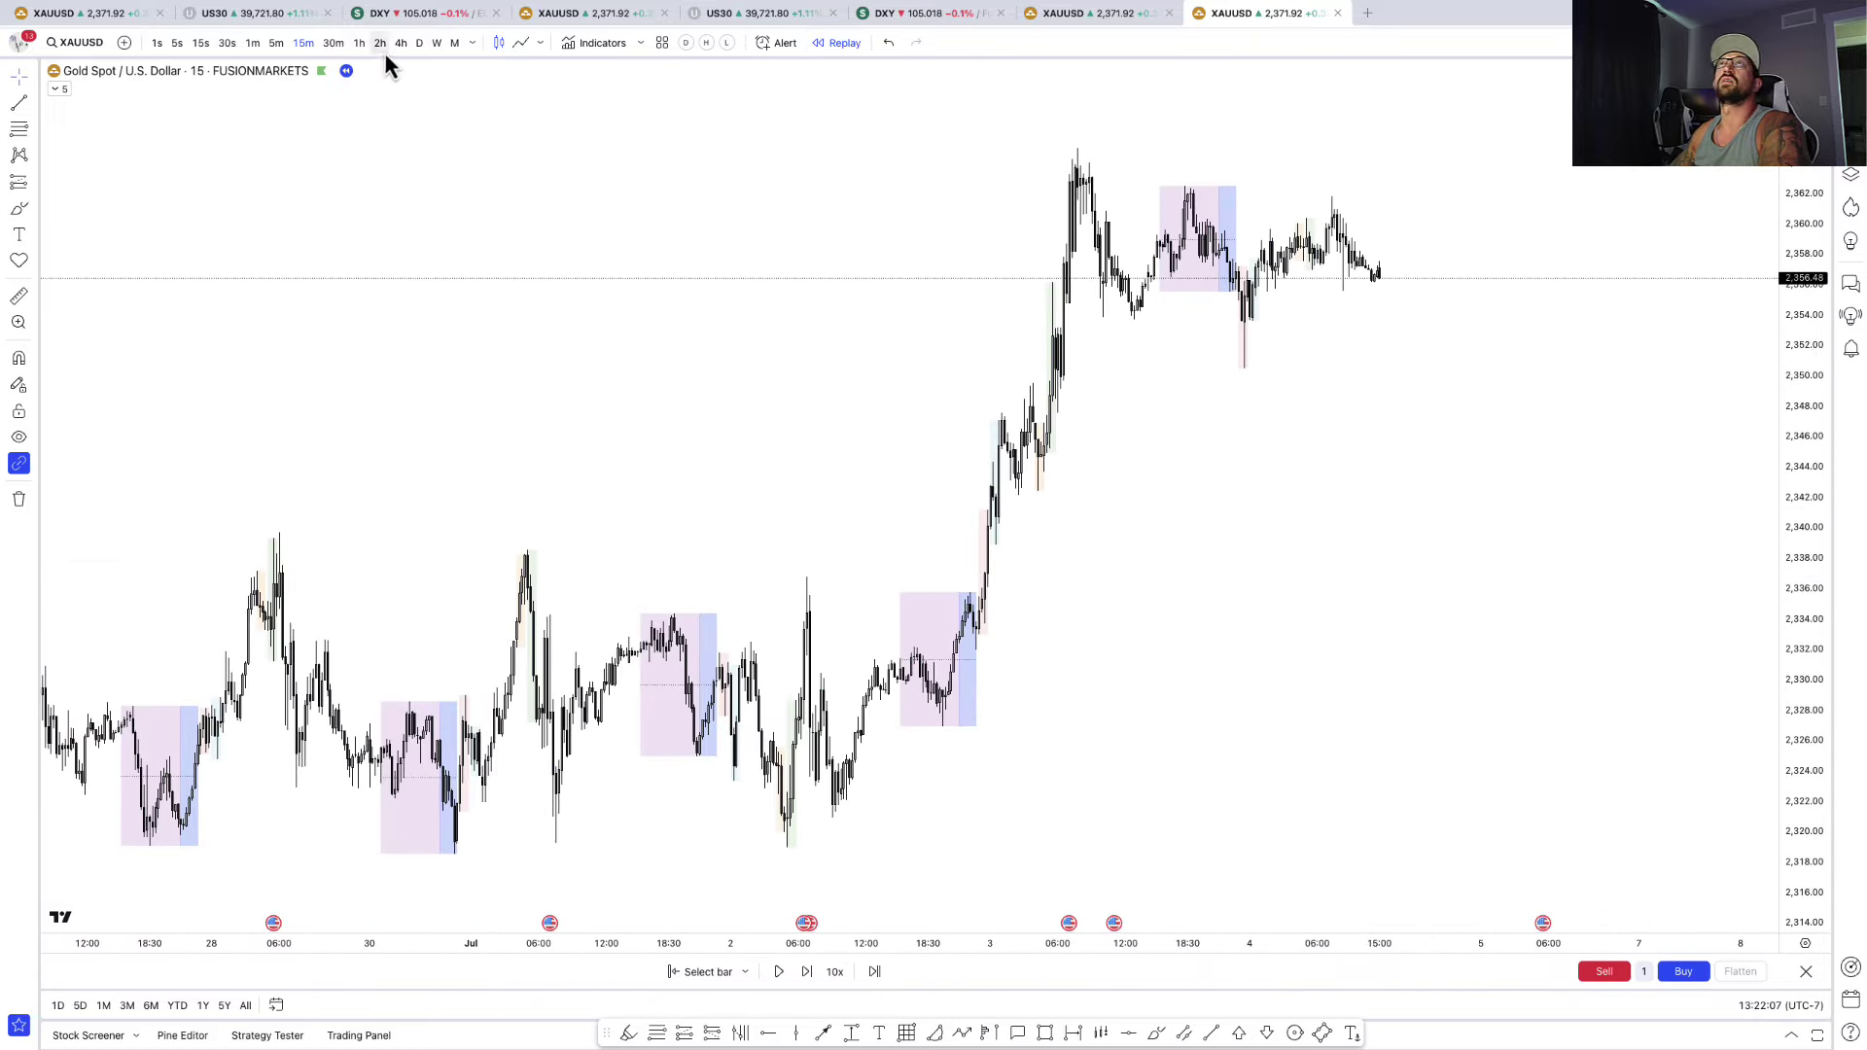
- On the 1-hour chart, mark the 26 June low, 28 June high, 30 June low and 3 July high with brush dots
left_click(359, 43)
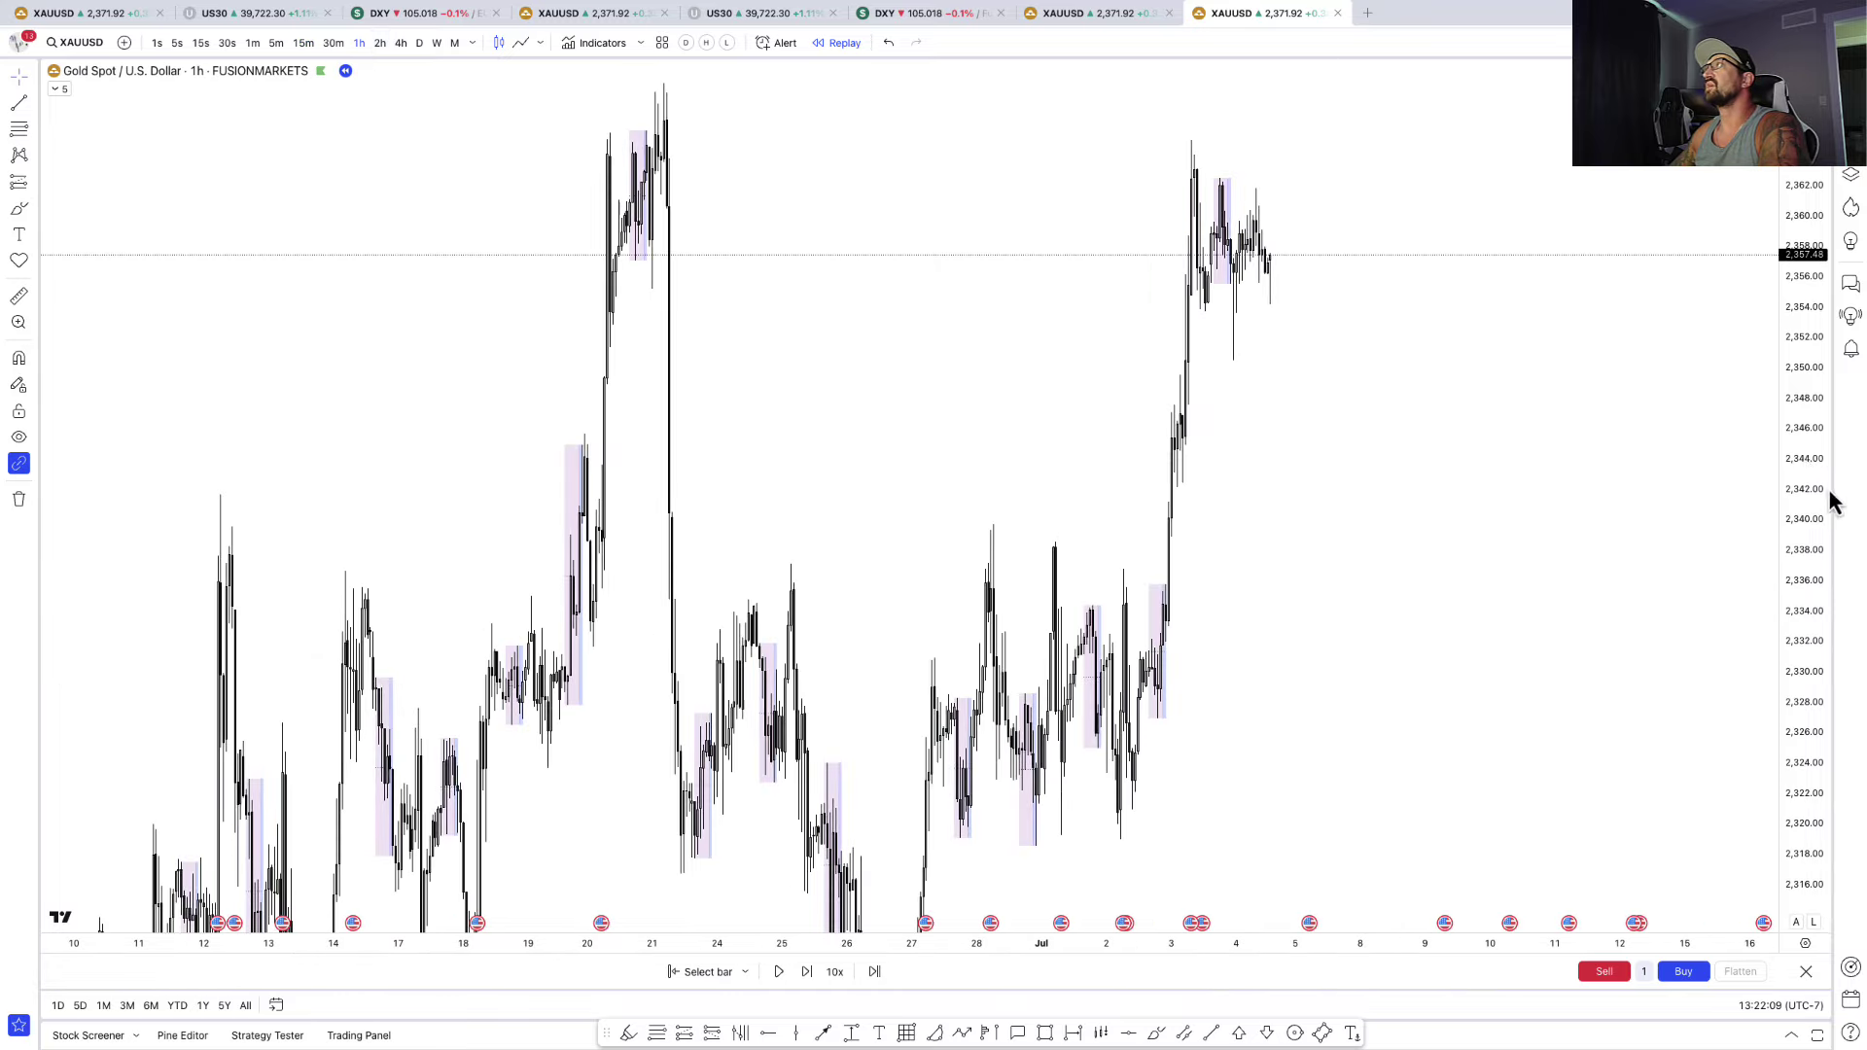
left_click_drag(1829, 486, 1792, 809)
left_click_drag(1438, 738, 1272, 751)
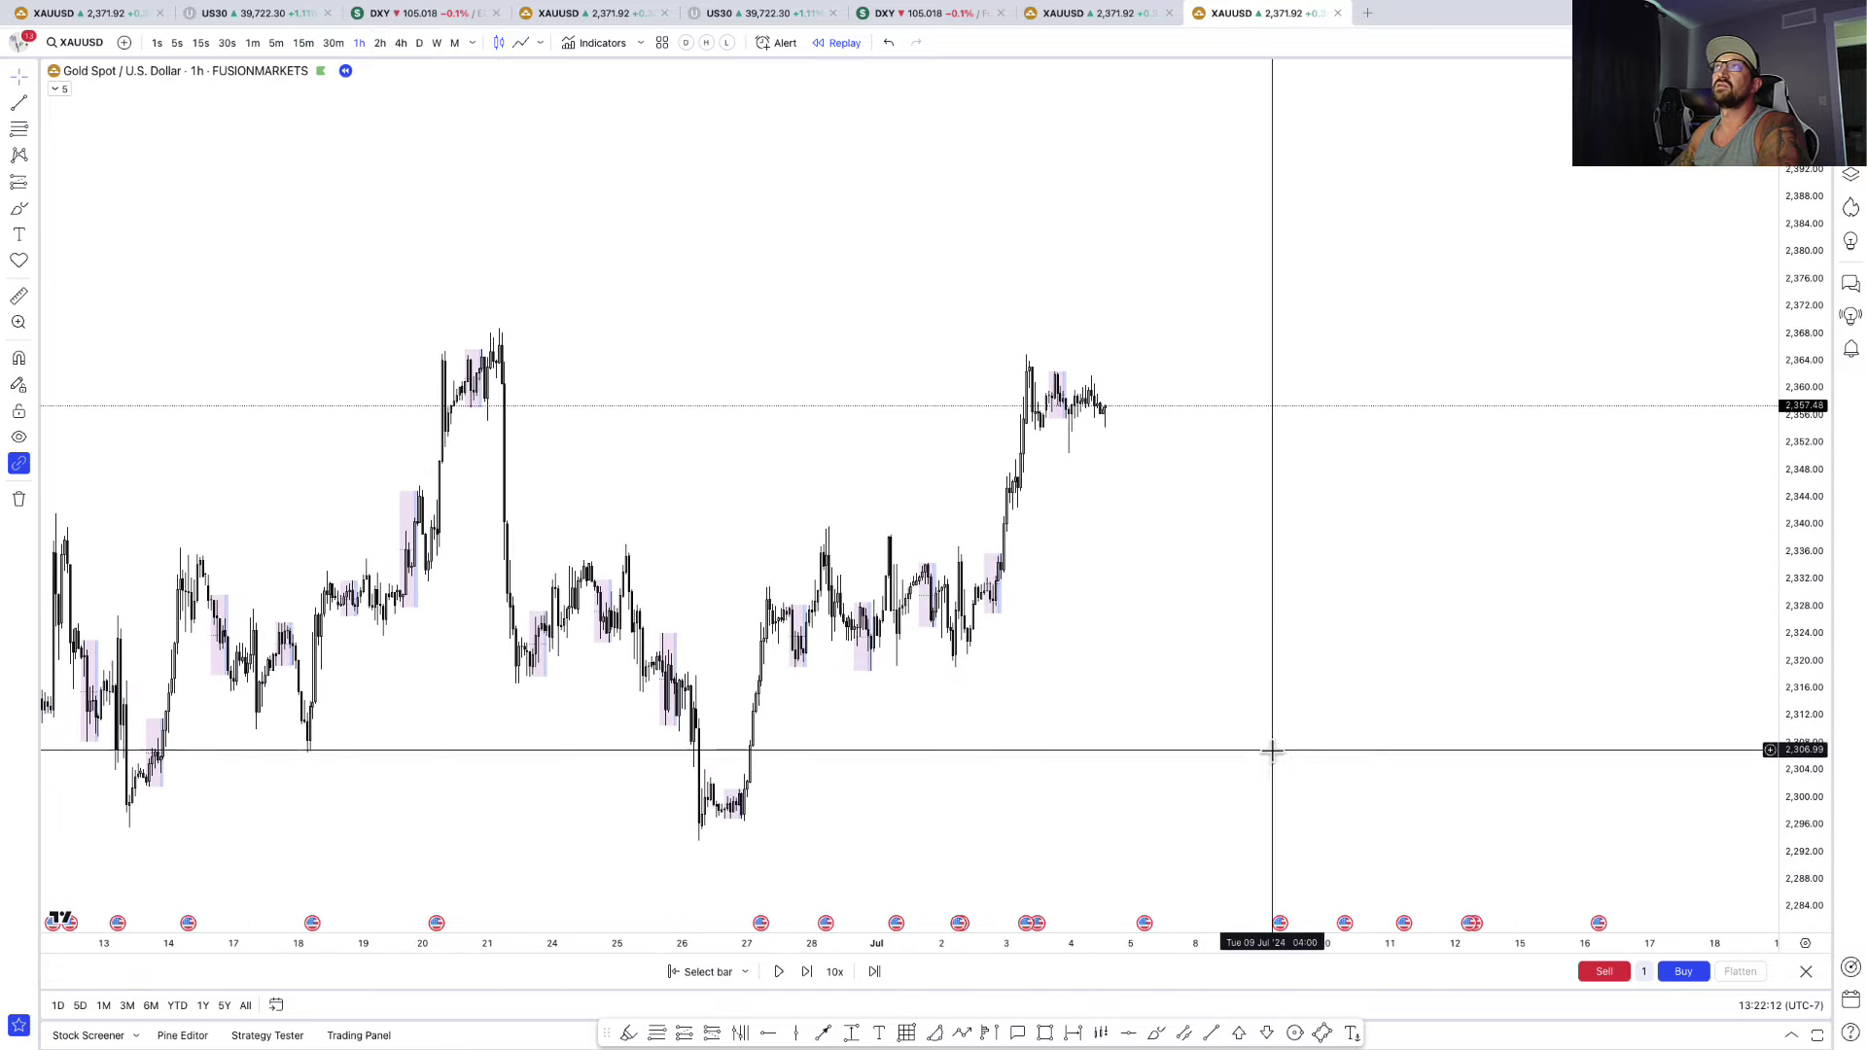
left_click(628, 1033)
left_click(702, 856)
left_click(828, 512)
left_click(871, 690)
left_click(1020, 339)
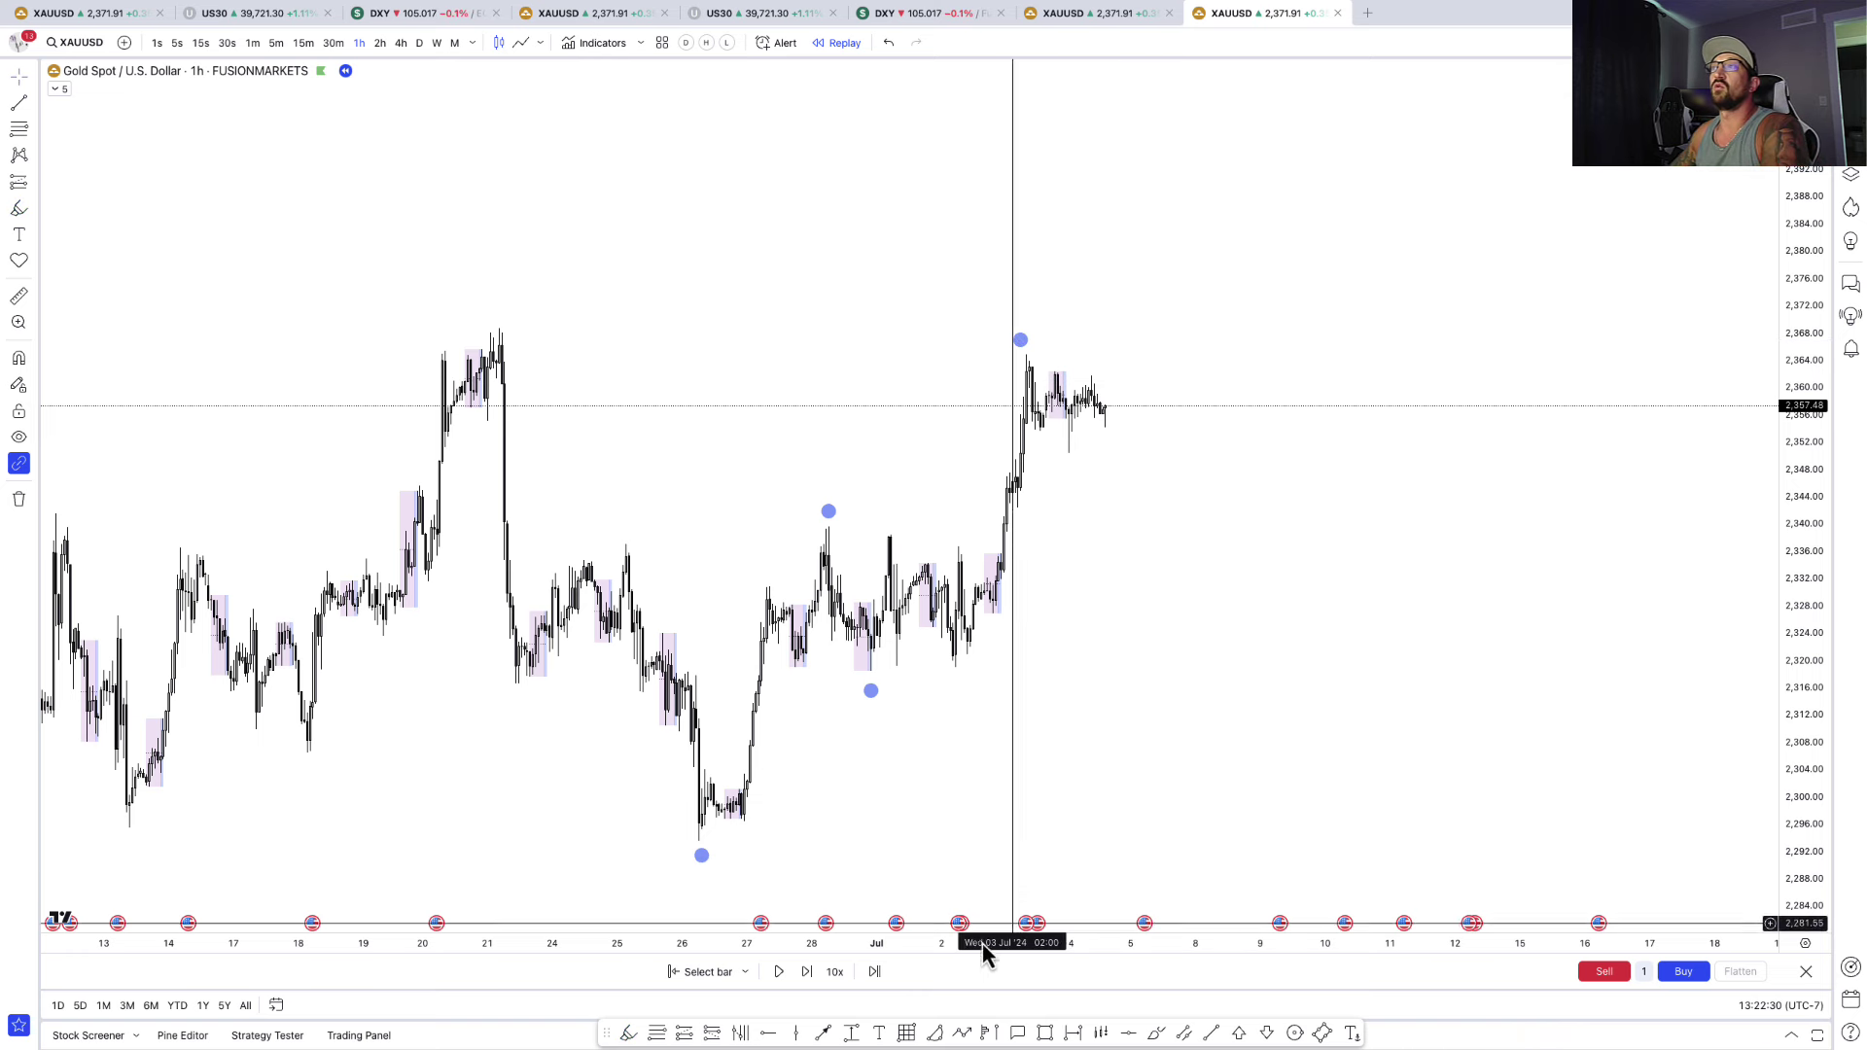
- Draw Fibonacci retracements from the 26 June low to the 28 June high and from about 2,326.98 on 2 July to the 3 July high
left_click(707, 841)
left_click(854, 526)
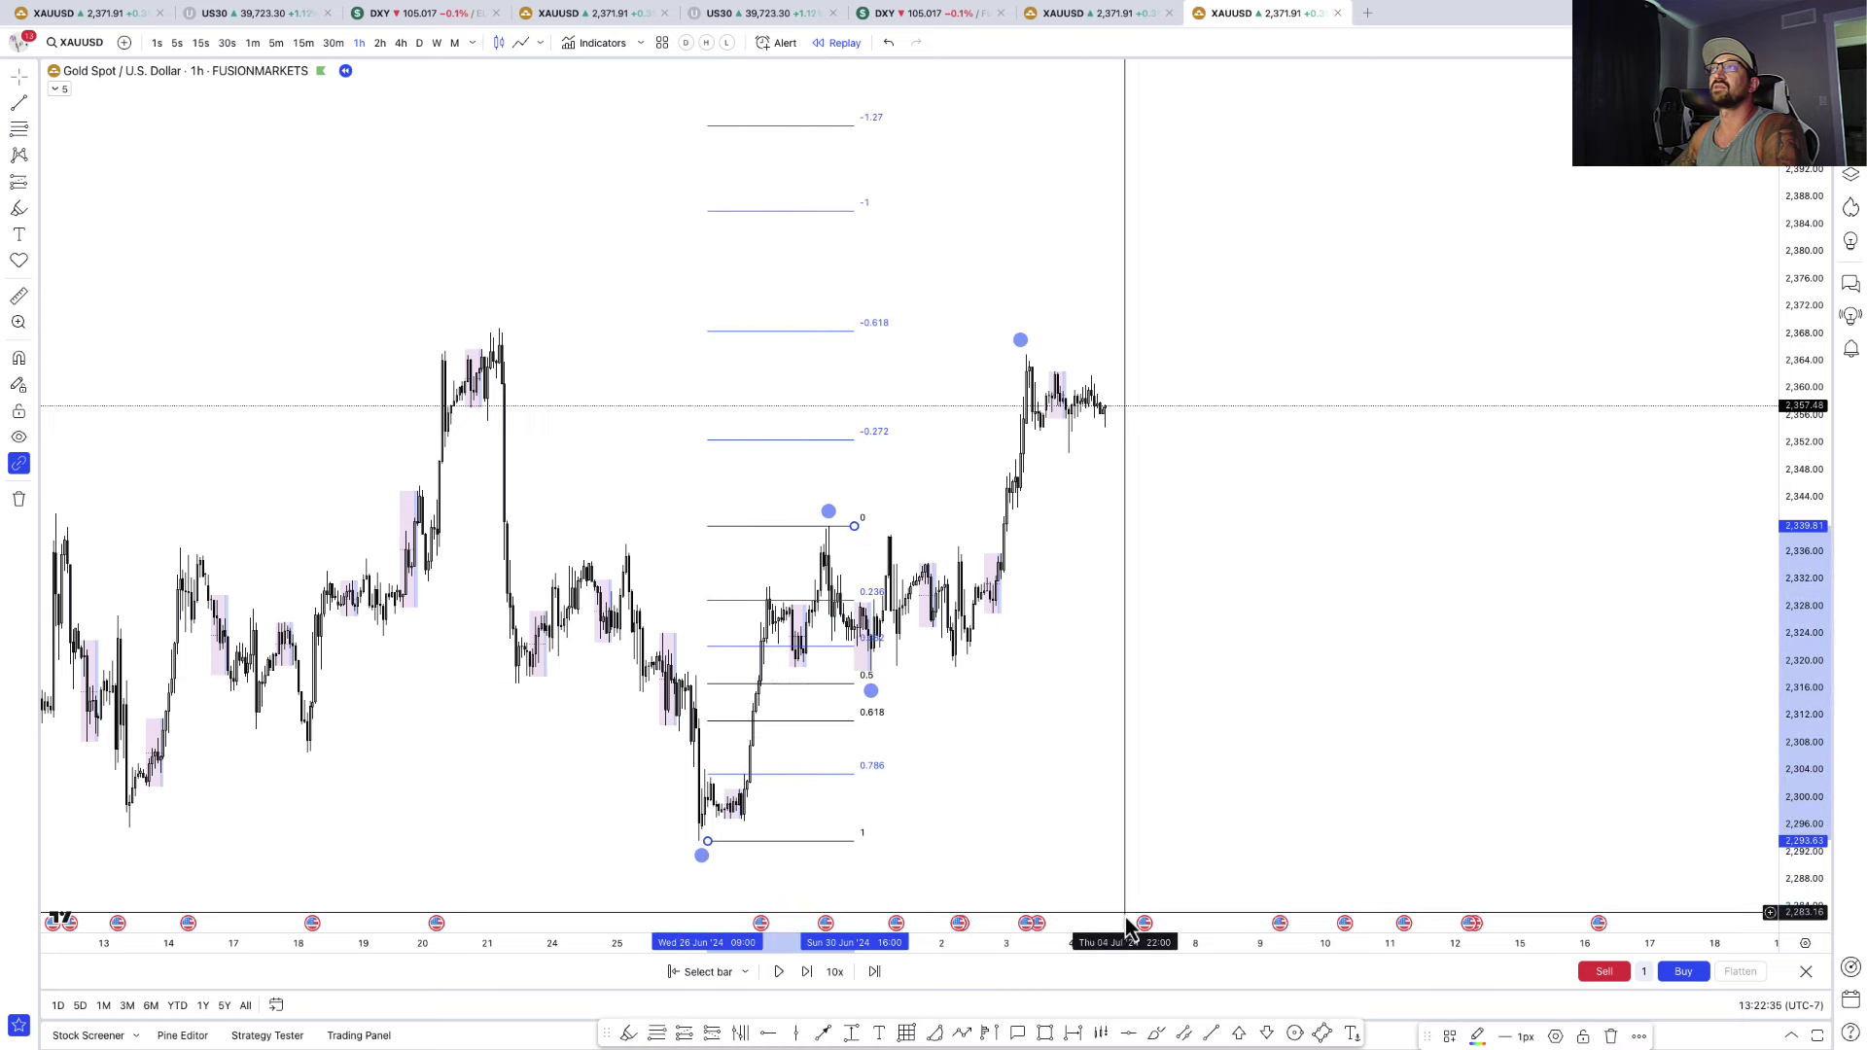
left_click(658, 1035)
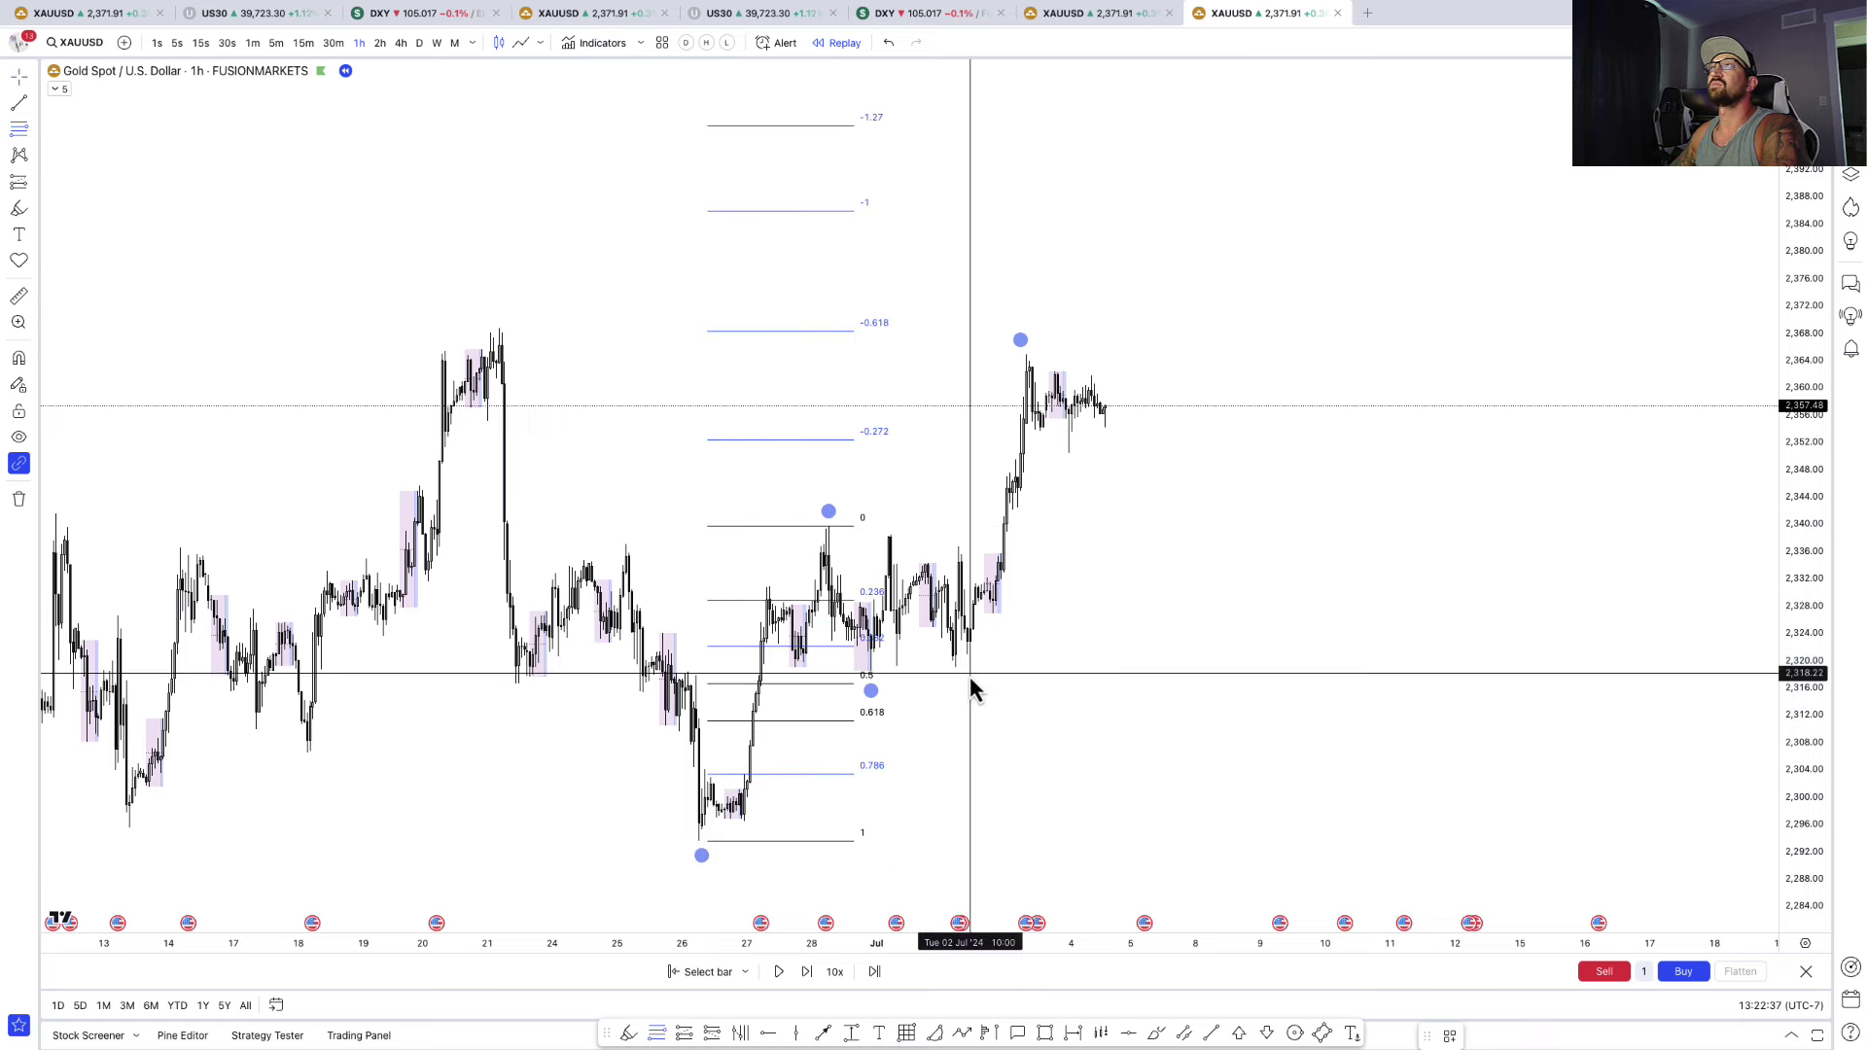
left_click(965, 655)
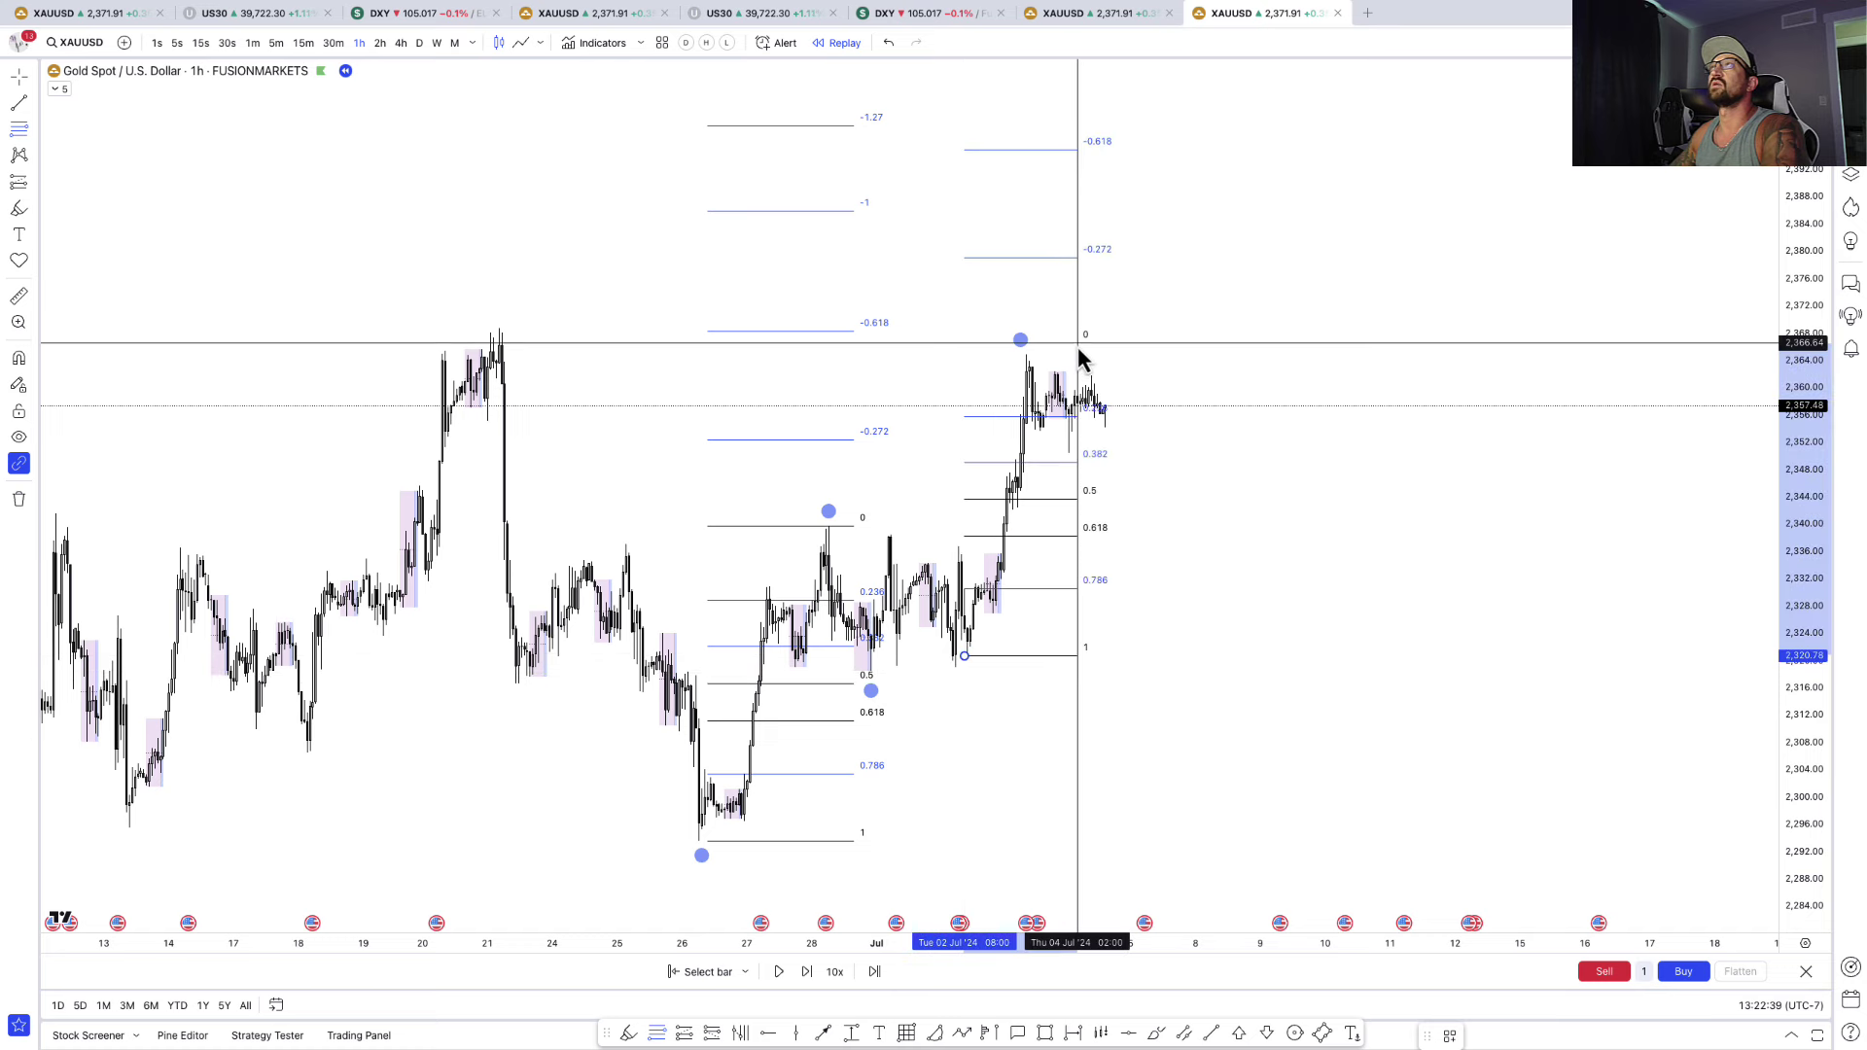
left_click(1077, 354)
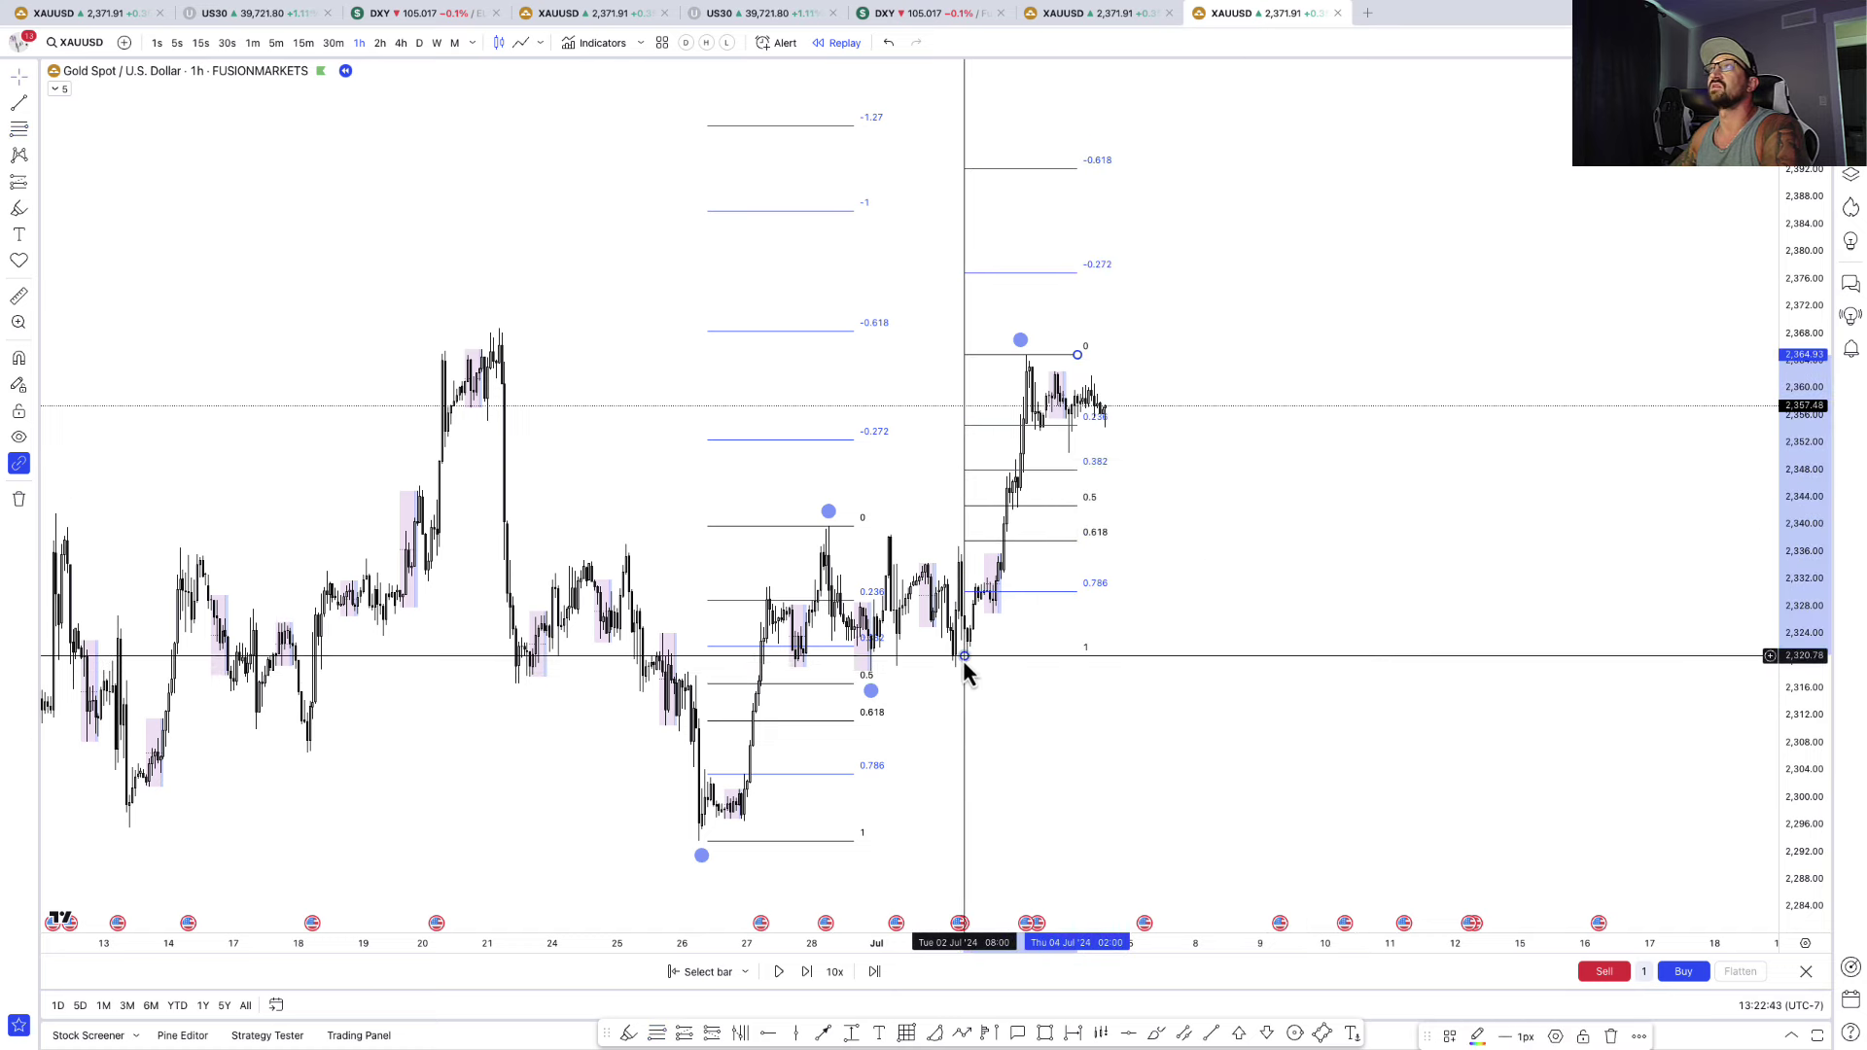
left_click_drag(964, 659, 978, 615)
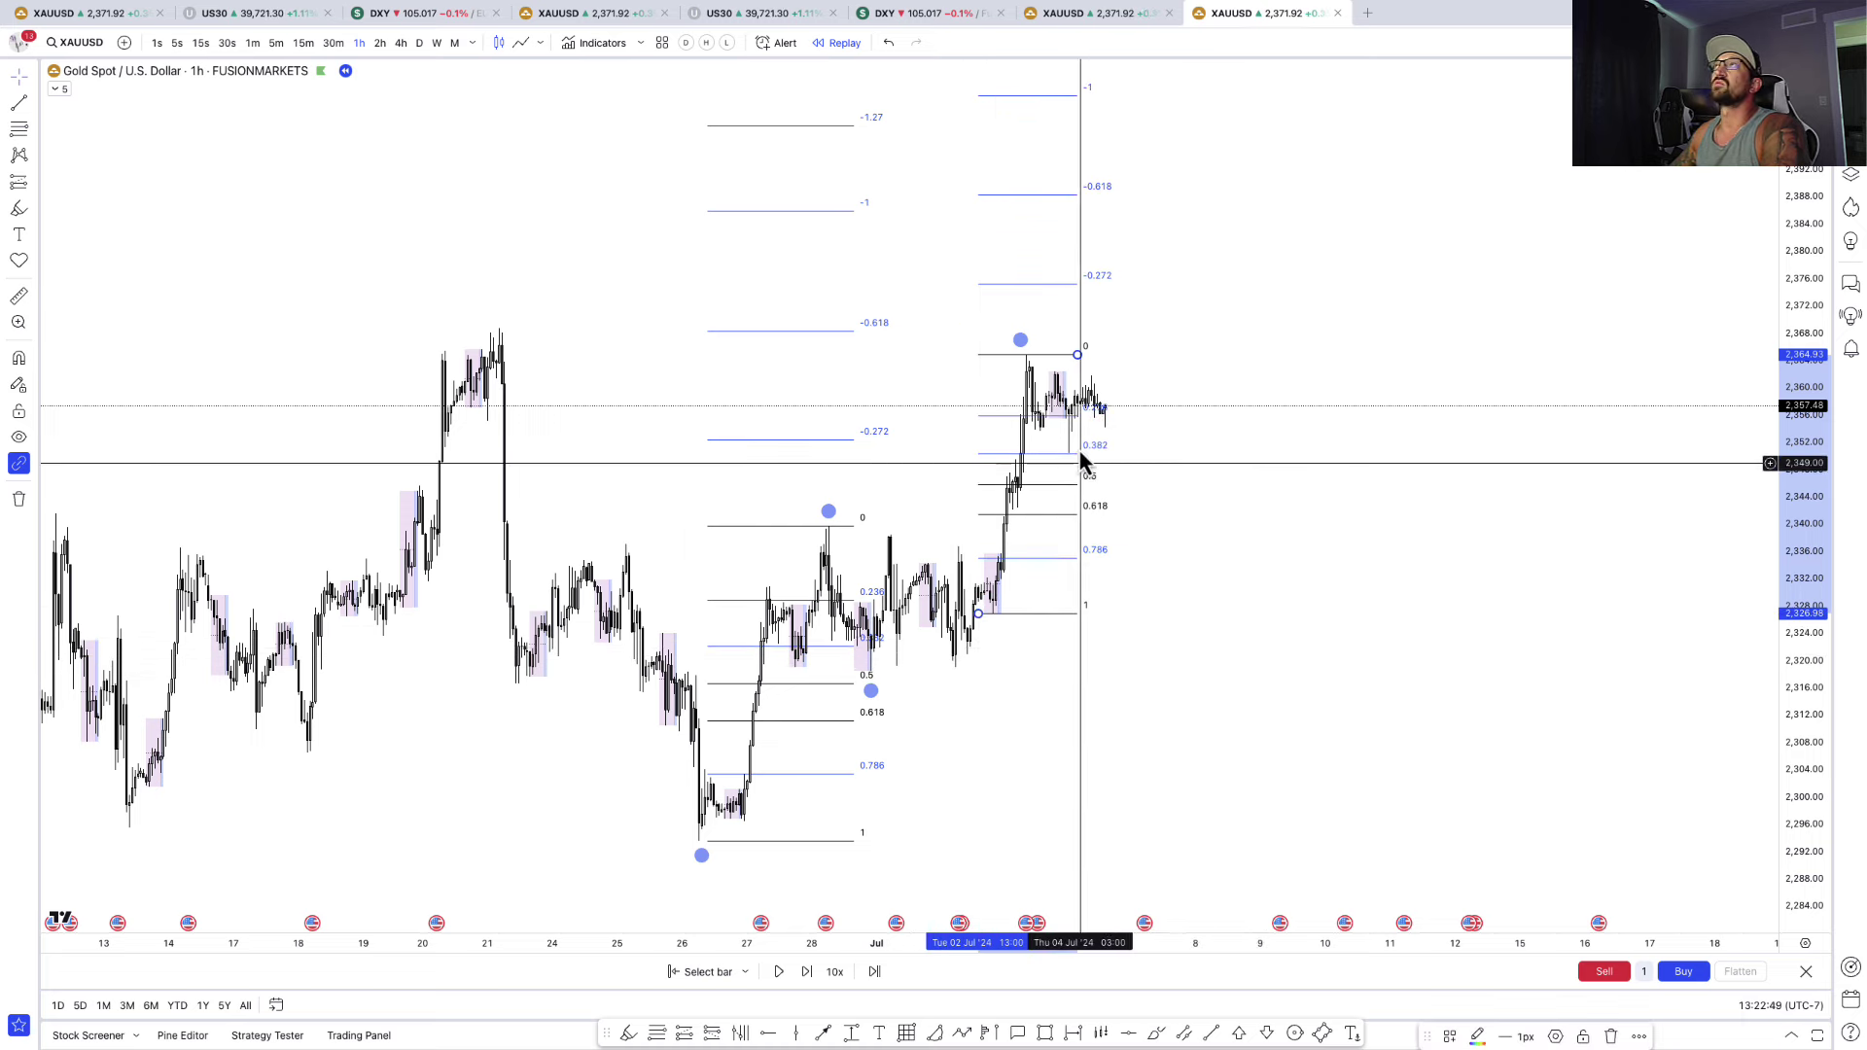
left_click_drag(1078, 355, 1038, 364)
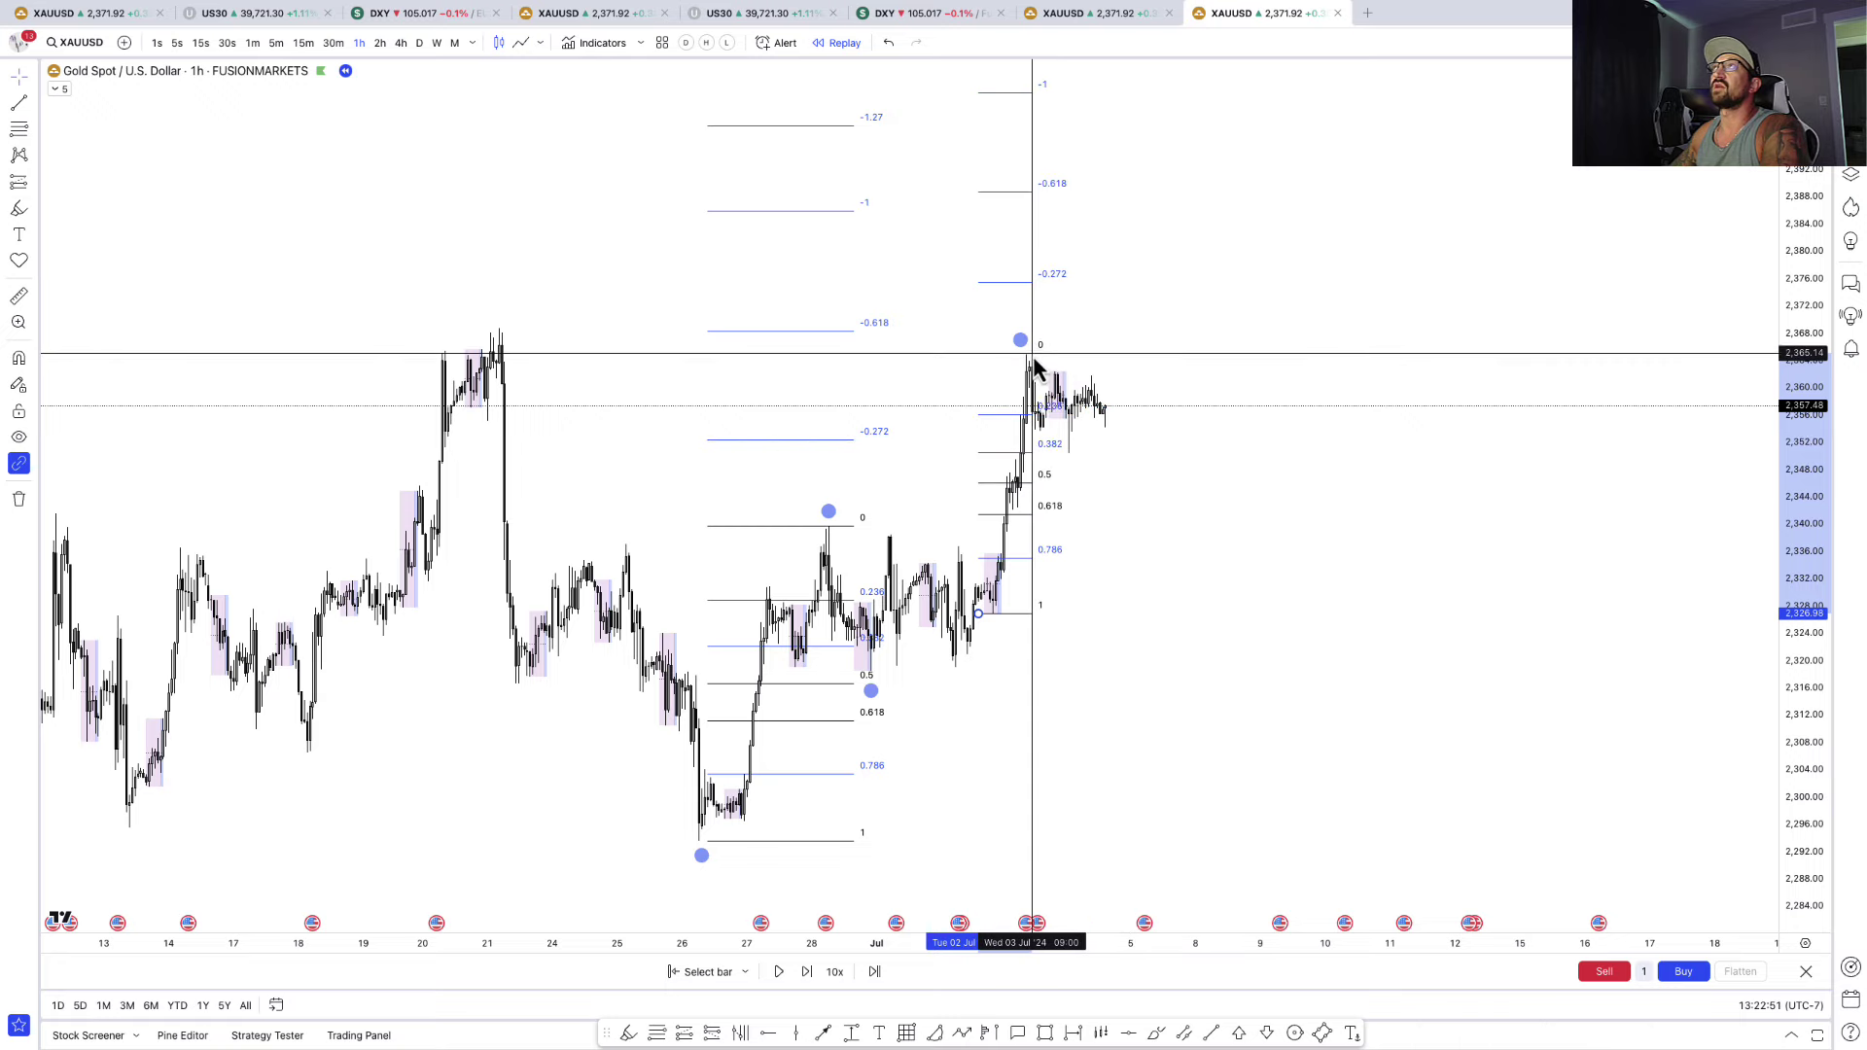
- Draw a third Fibonacci retracement over the latest consolidation, from the low at 2,350.61 to the high at 2,361.83
left_click_drag(1276, 492, 1427, 552)
scroll(1426, 551, "up", 1)
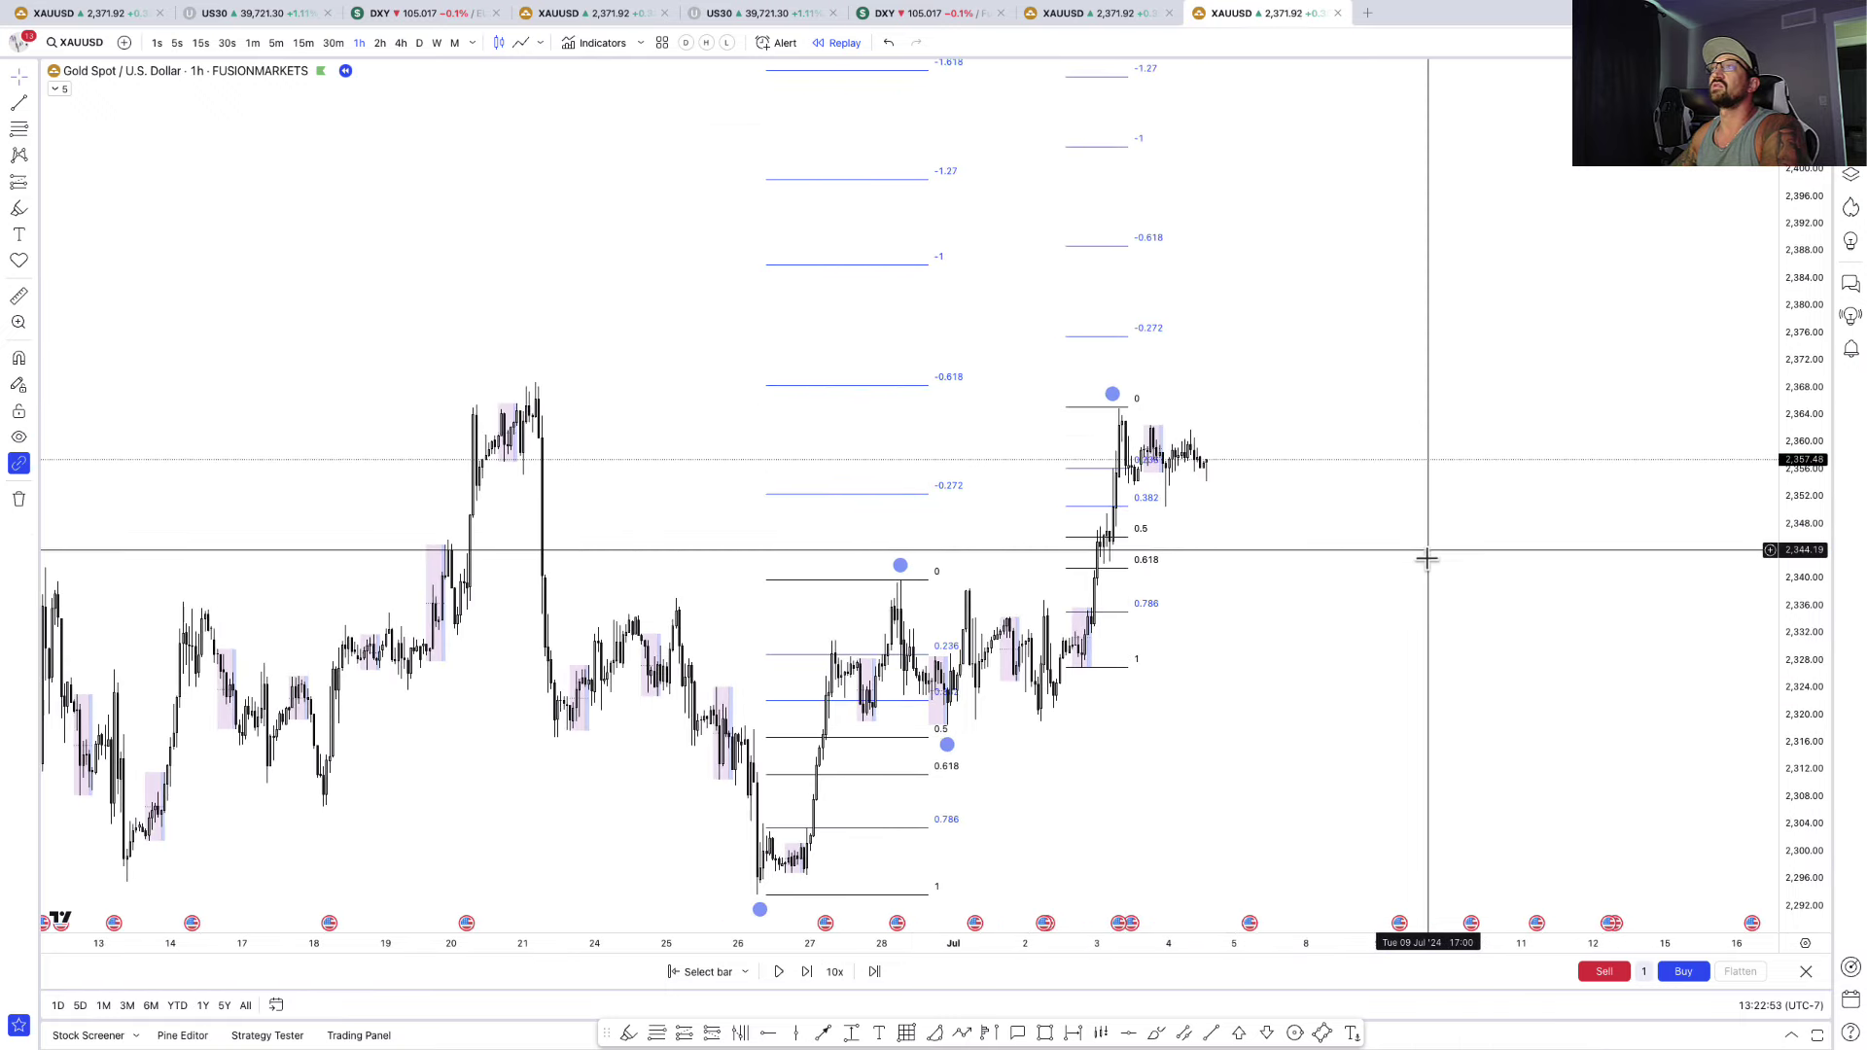
left_click(1163, 506)
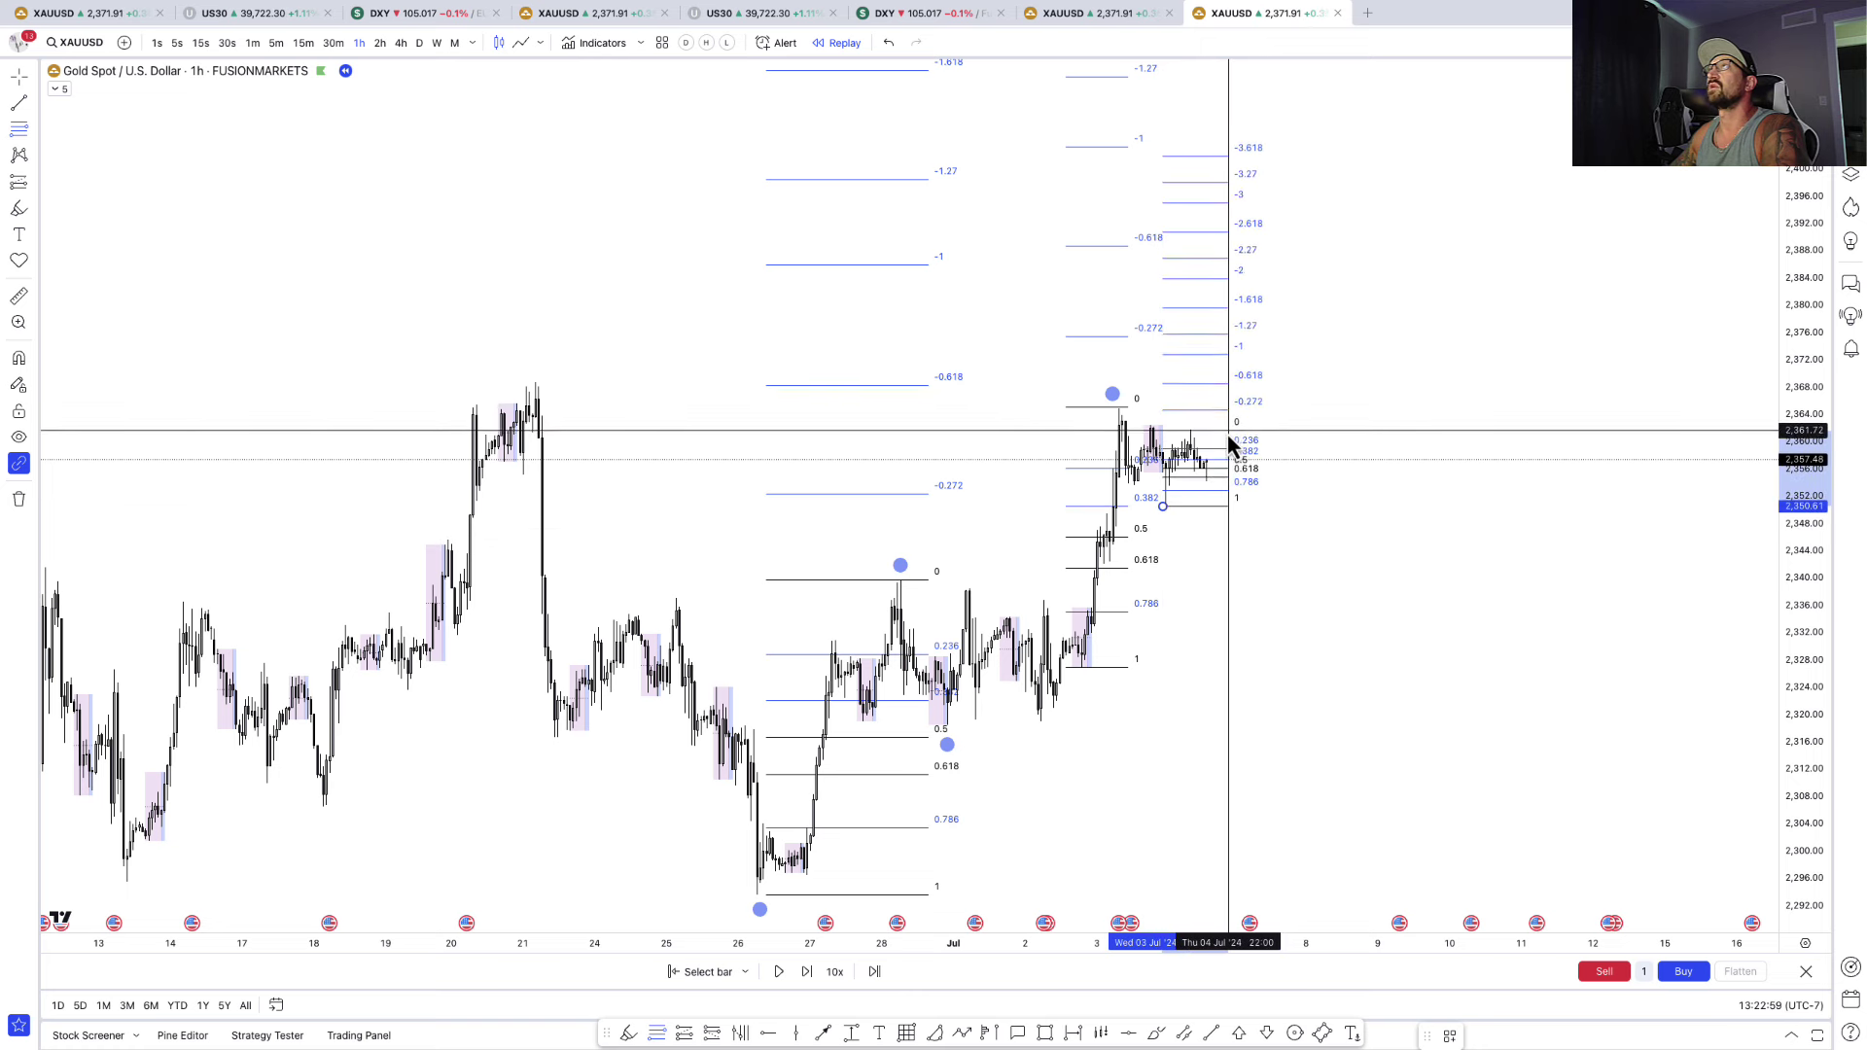
left_click(1227, 434)
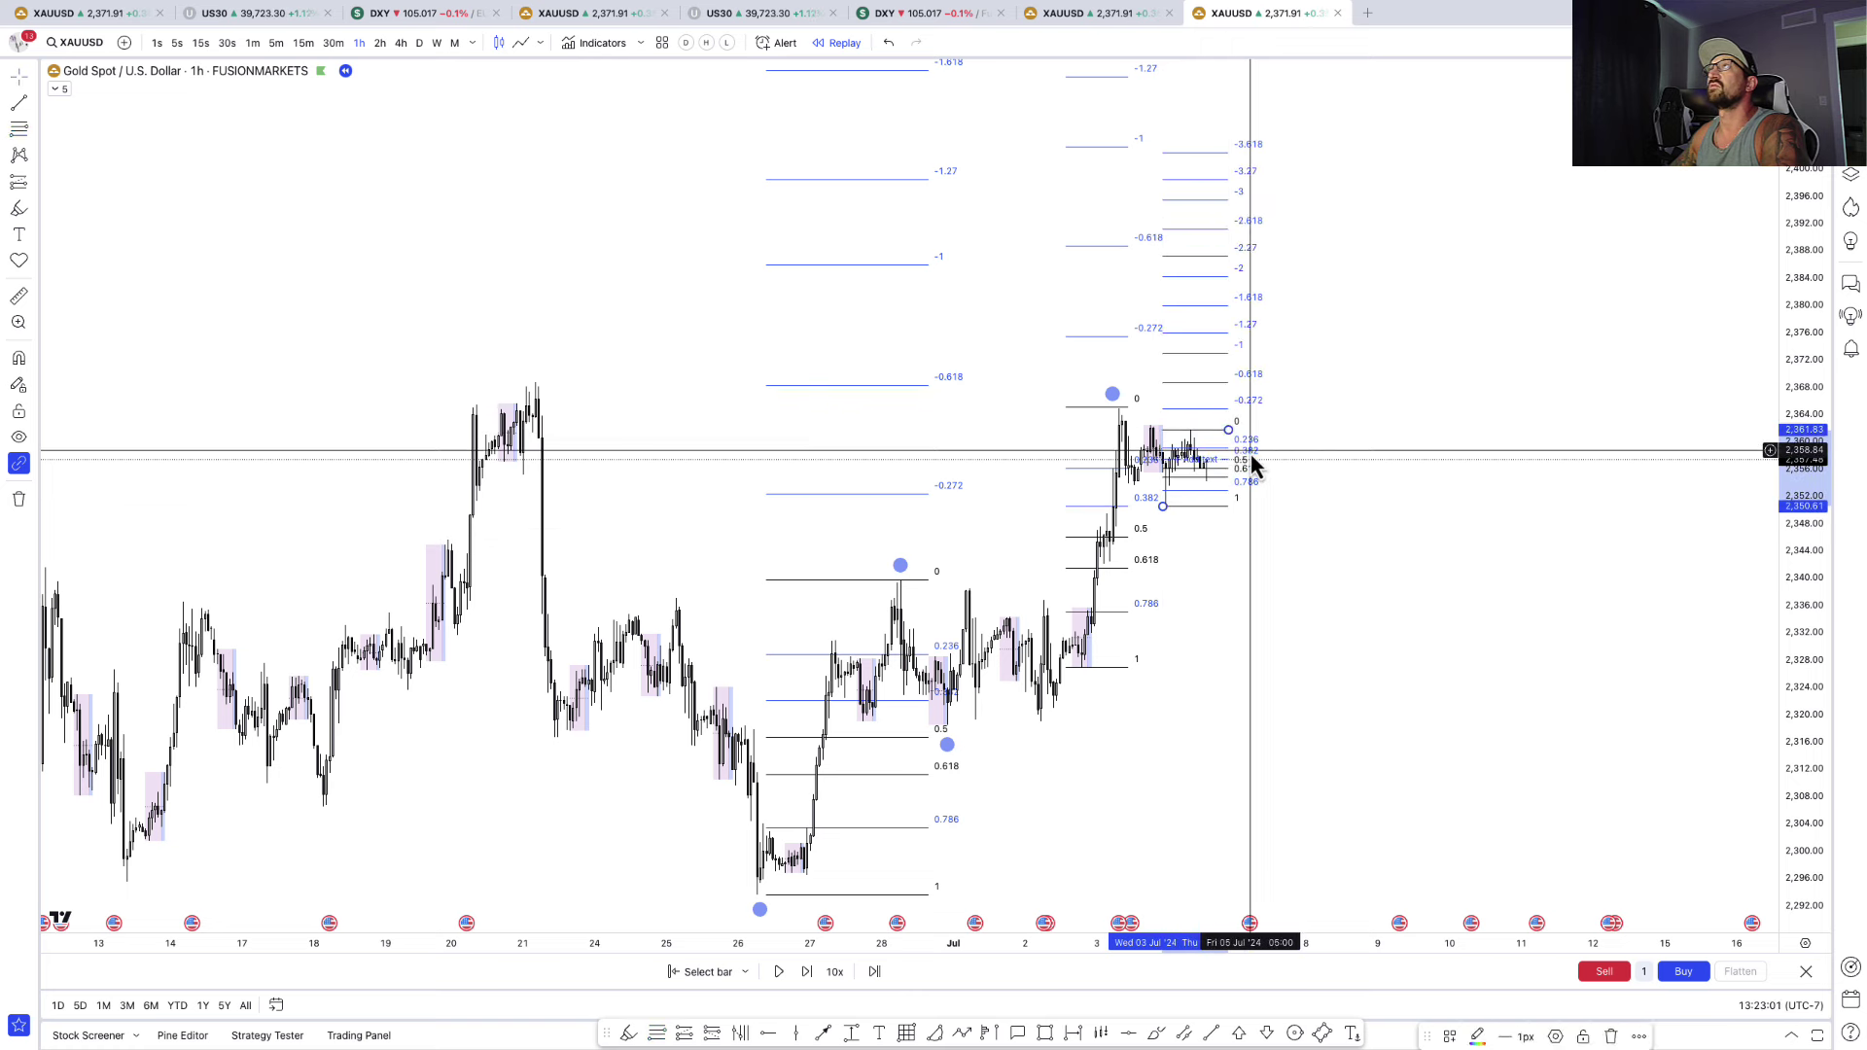
- Place a long position on 4 July with entry at 2,357.34, and tighten its stop to 2,351.89 on the 15-minute chart
left_click_drag(1341, 533, 1378, 596)
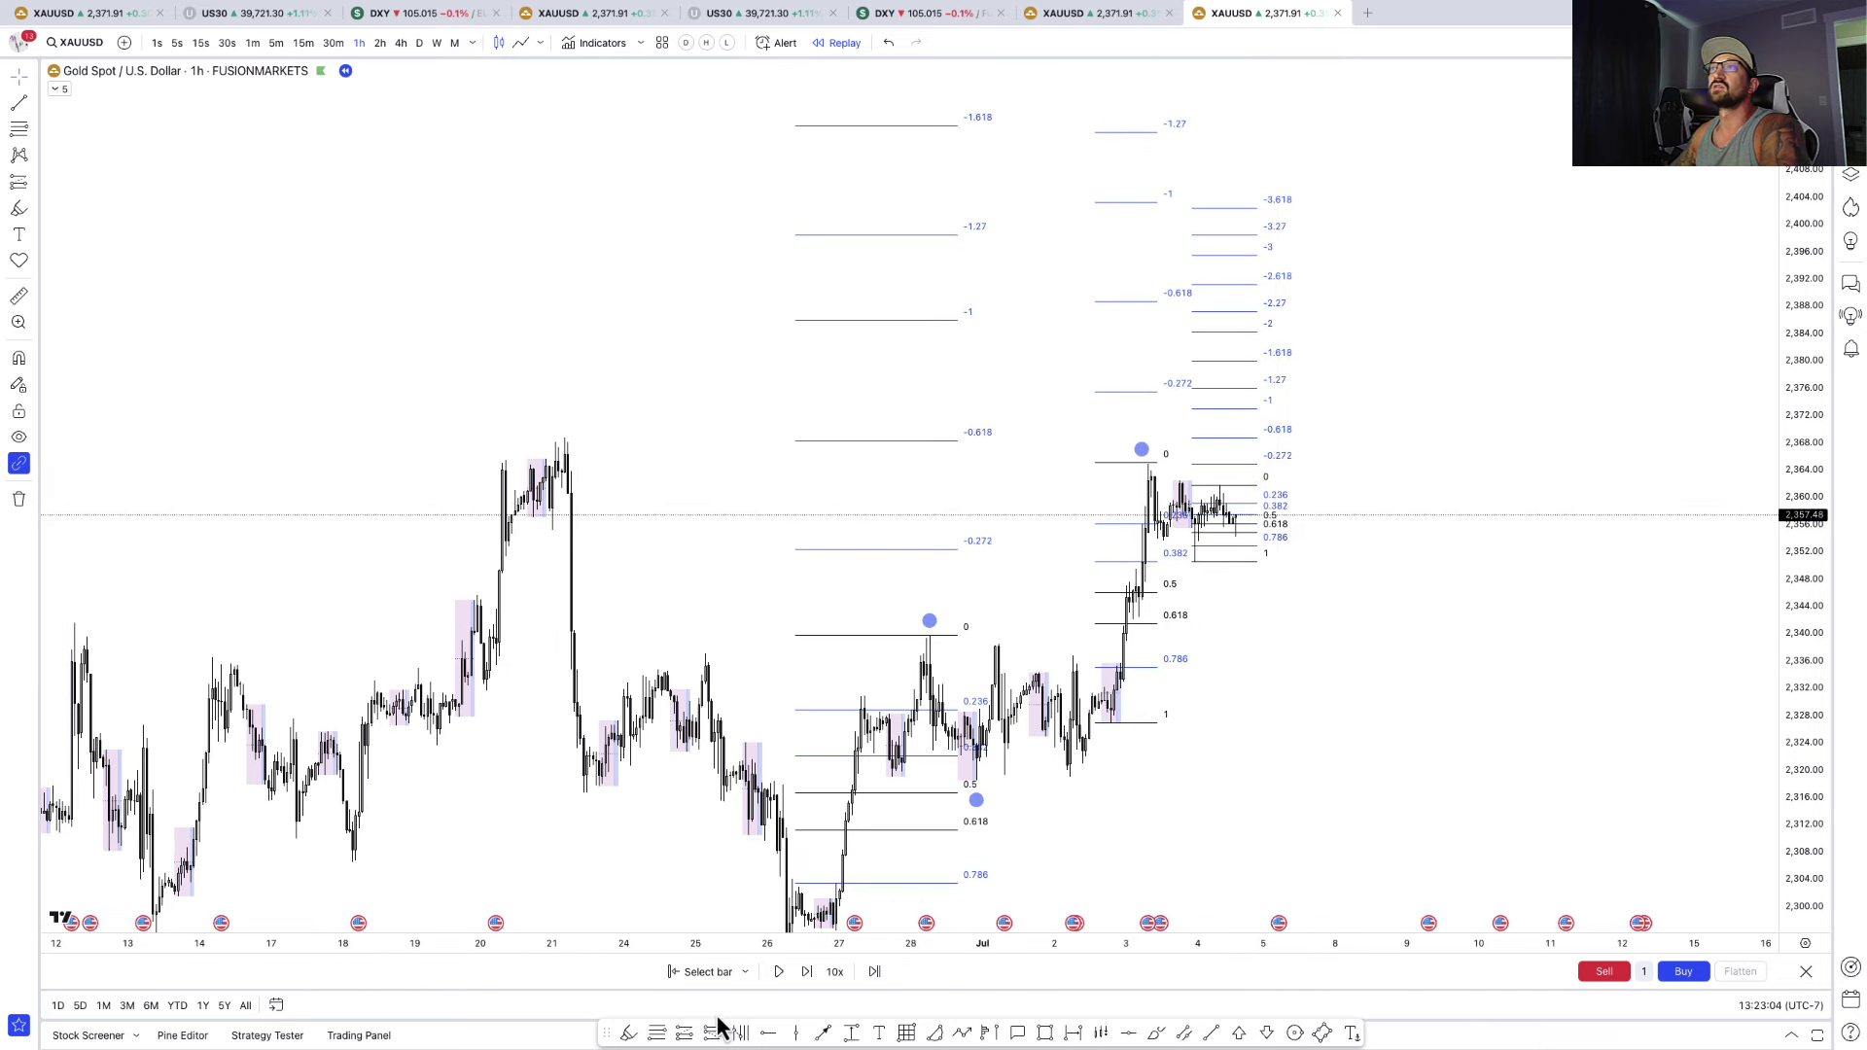
left_click(684, 1033)
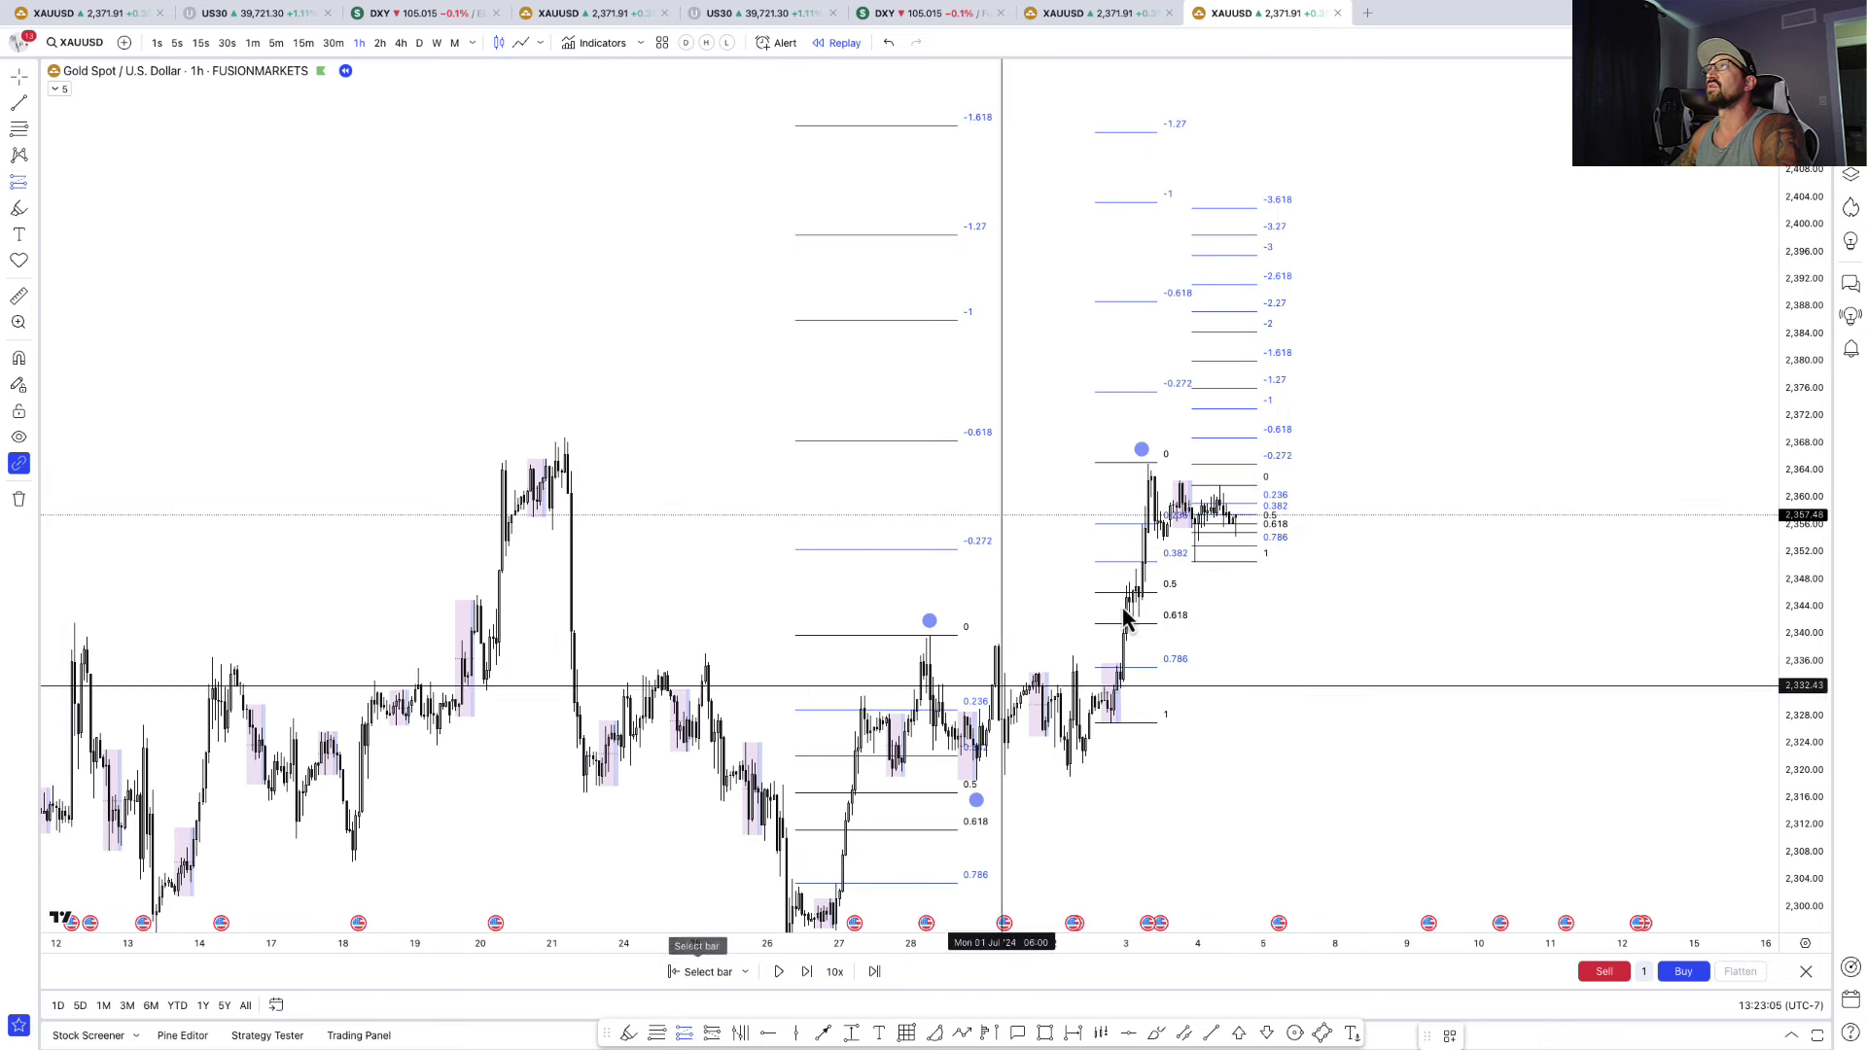
left_click(1221, 520)
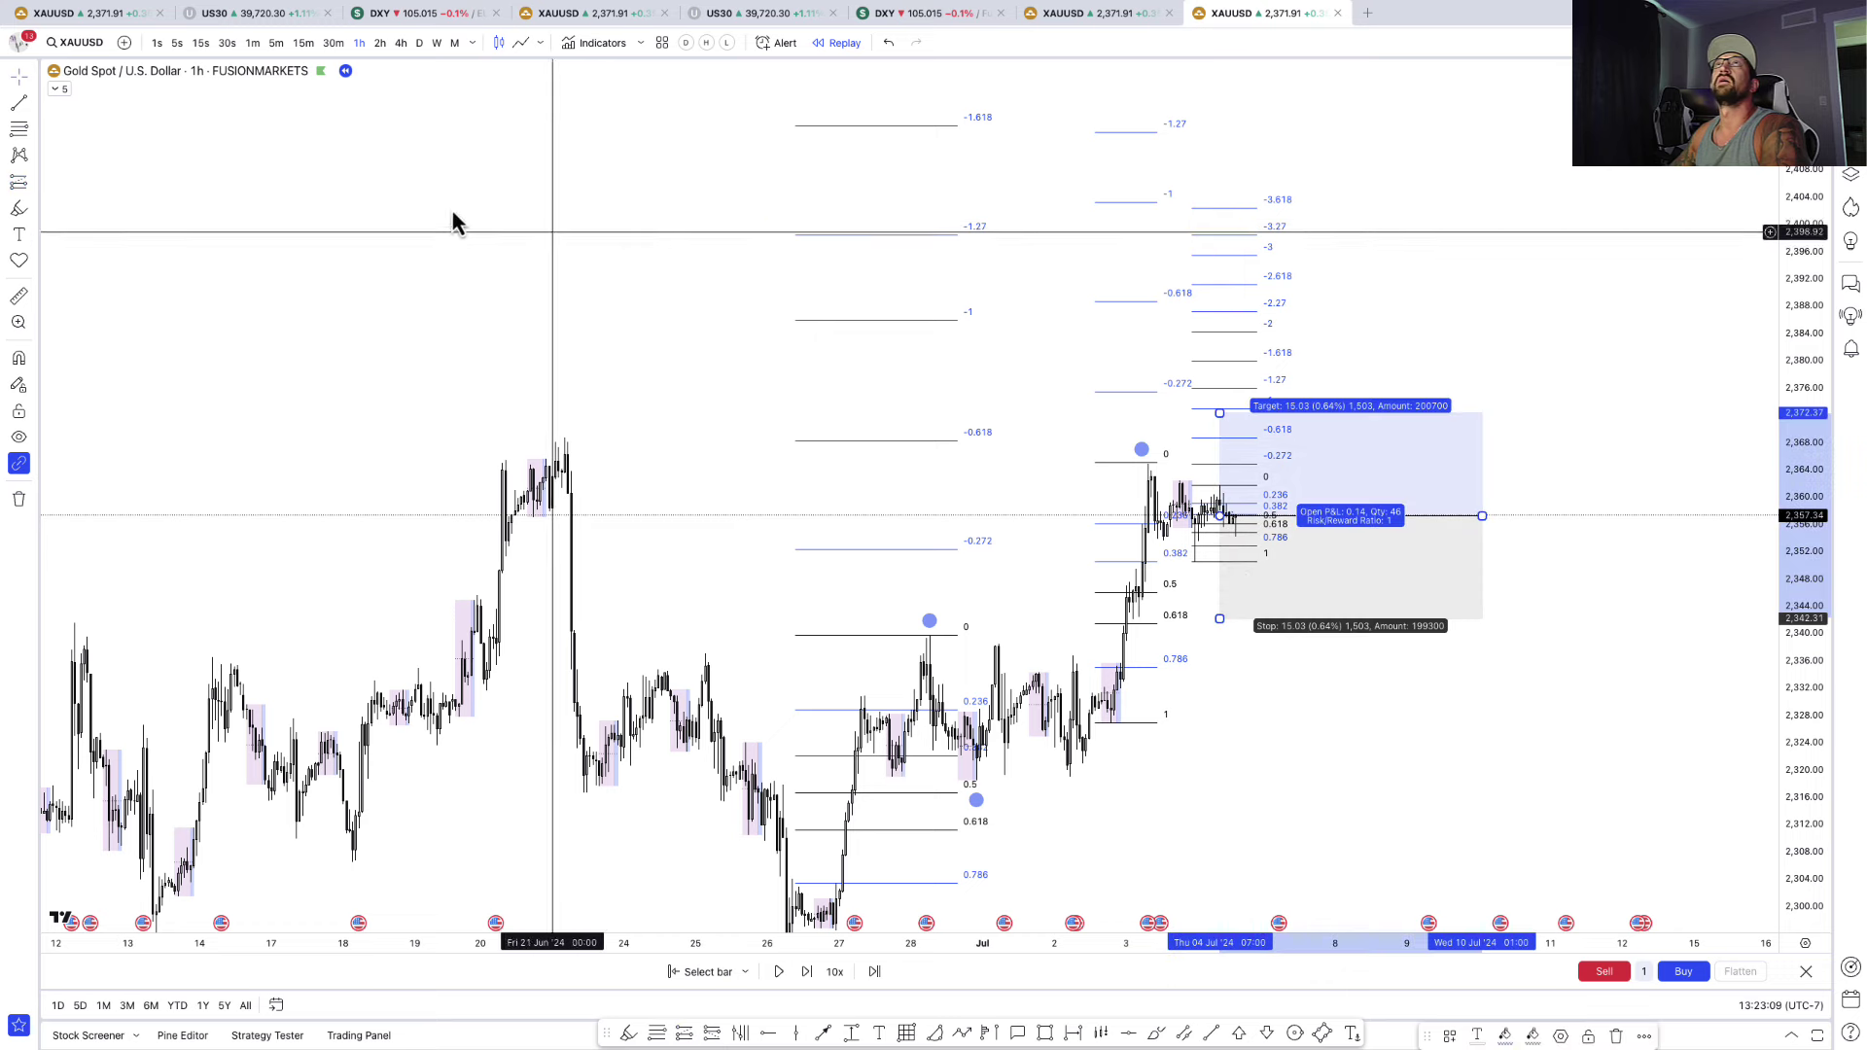
left_click(305, 43)
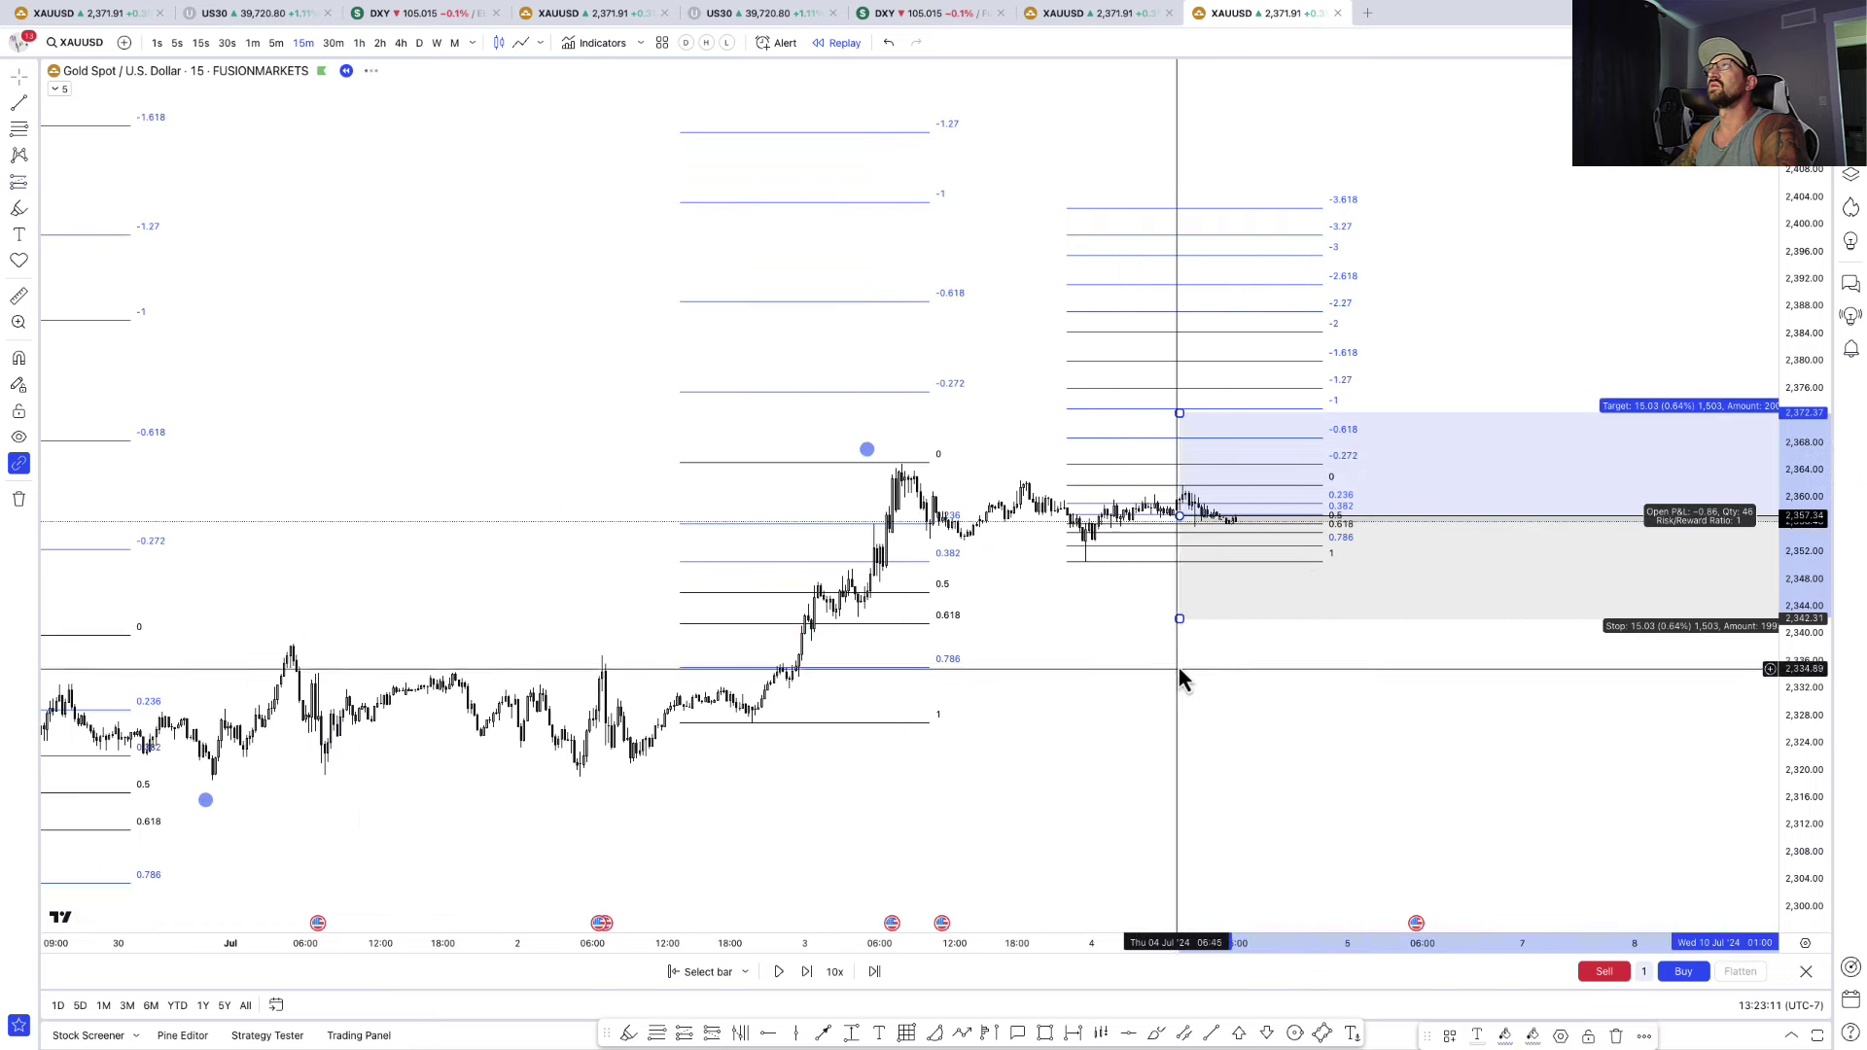
left_click_drag(1179, 620, 1183, 557)
- Shorten the long position's box so that it ends at about the start of 5 July
left_click_drag(1278, 686, 1028, 701)
scroll(1027, 701, "down", 8)
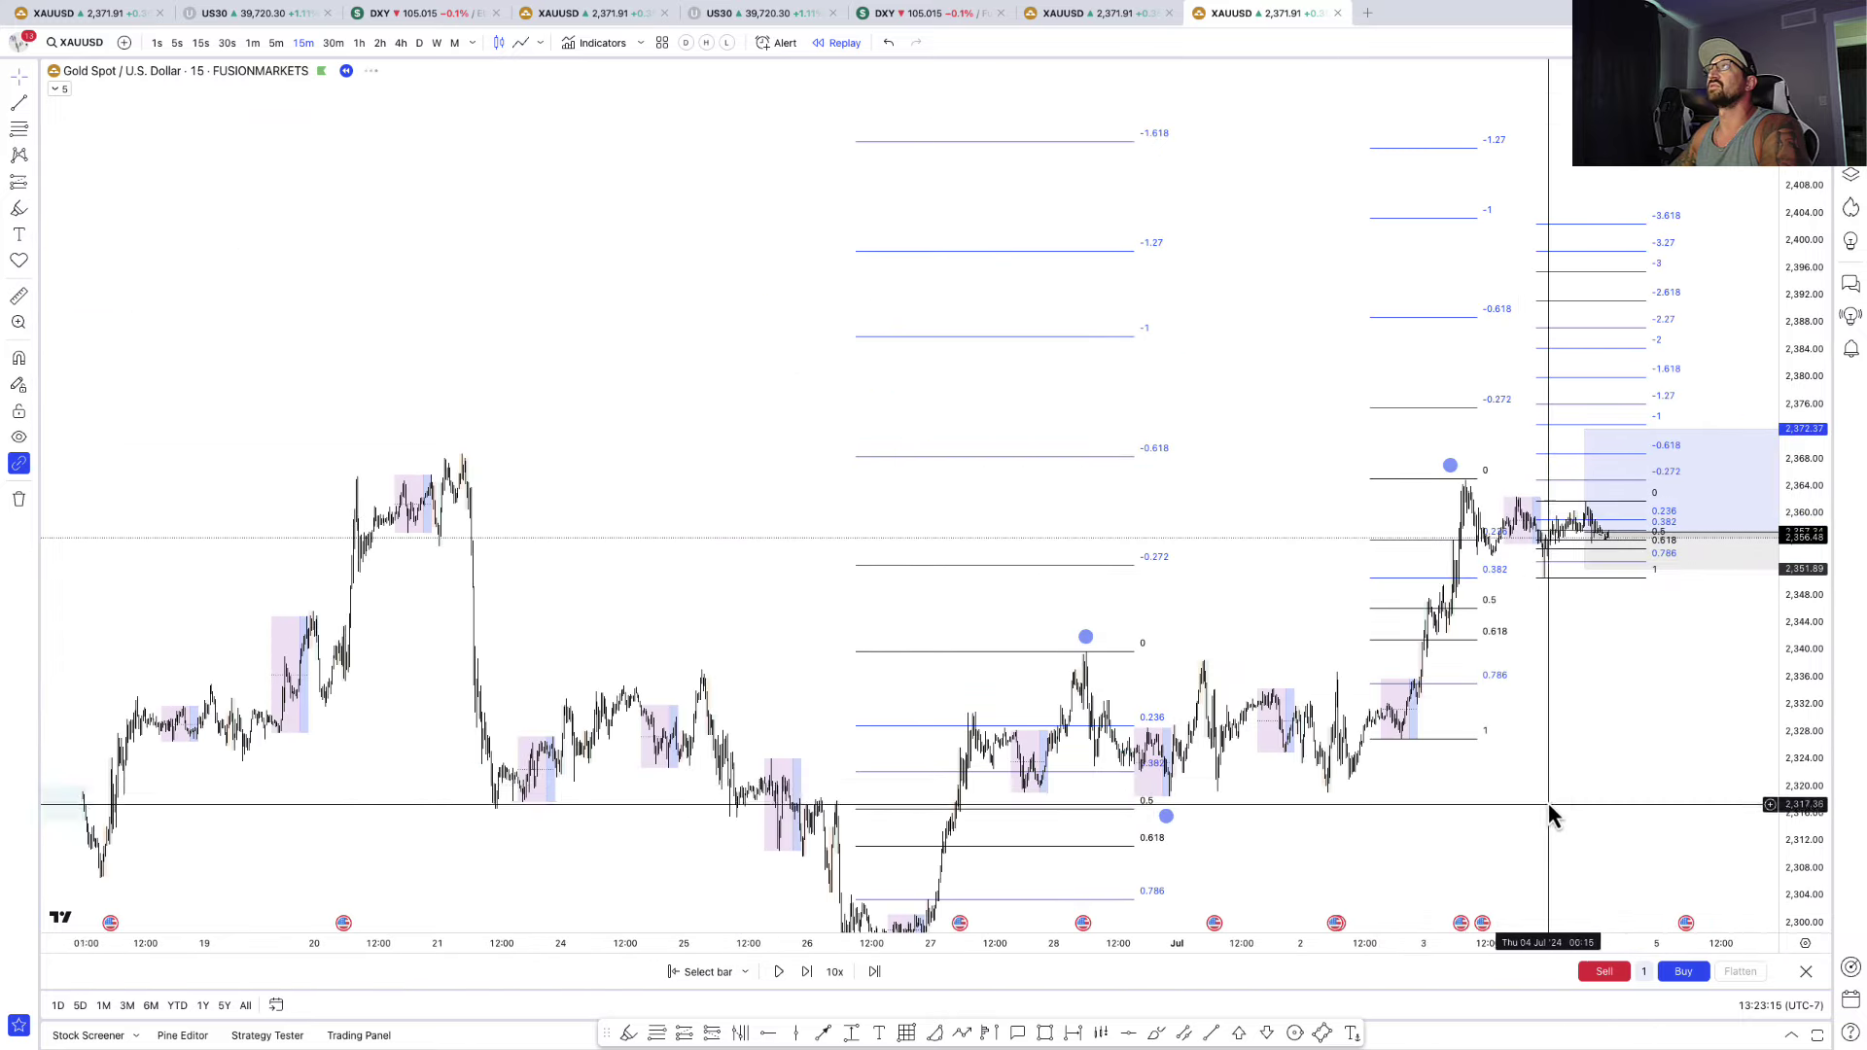
scroll(1459, 788, "right", 10)
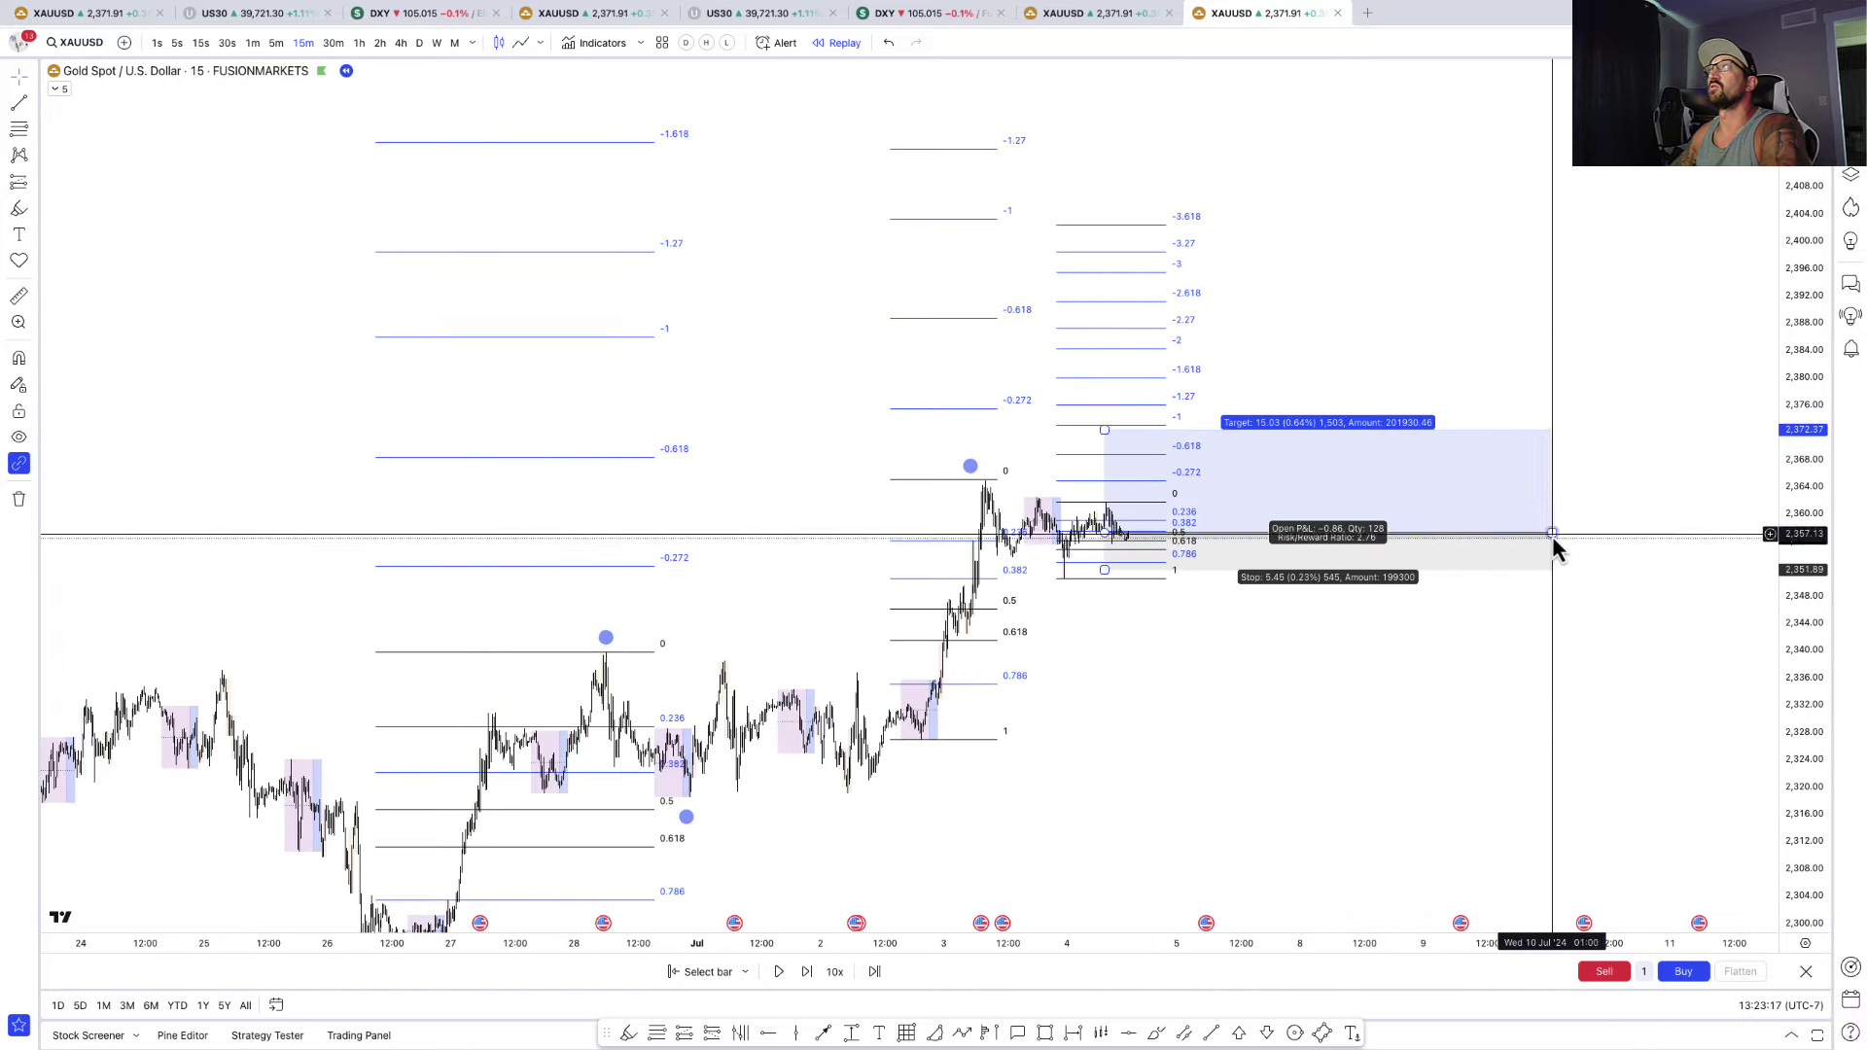
left_click_drag(1550, 535, 1181, 535)
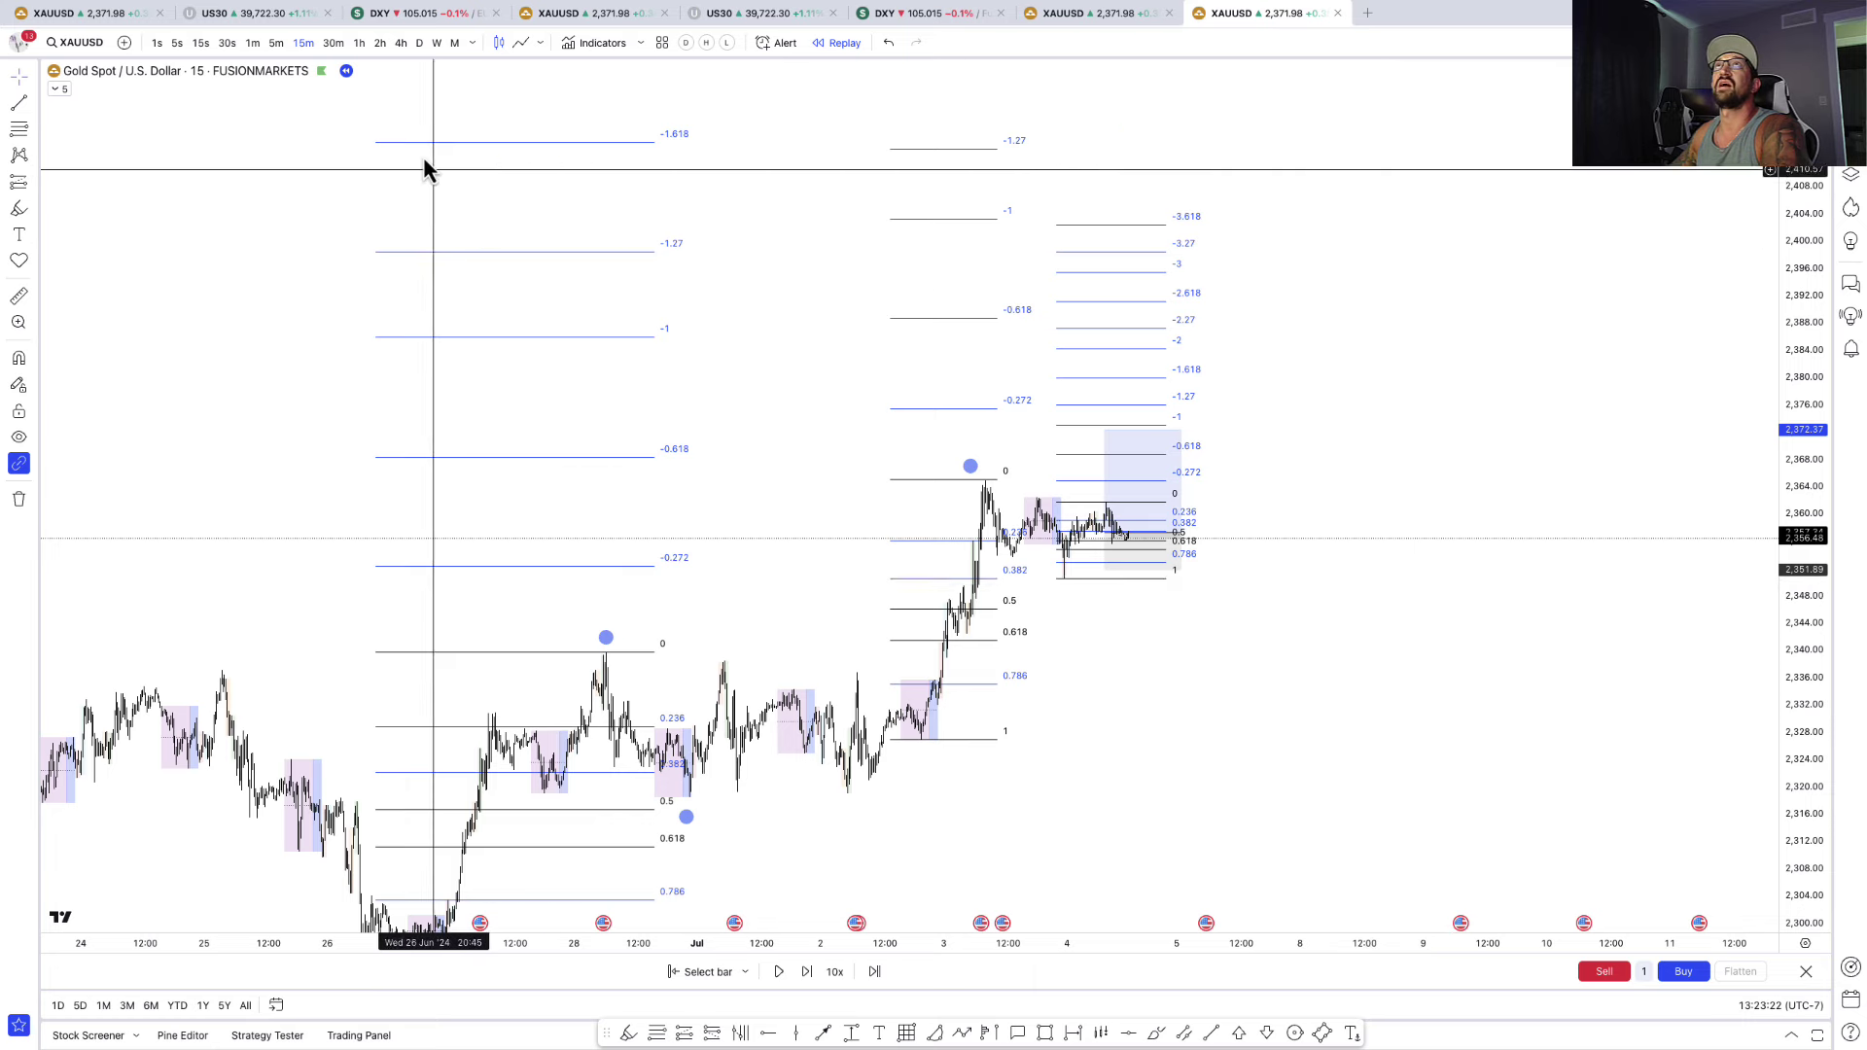
- Play the replay forward on the 1-hour chart through the sharp price spike of 5 July
left_click(366, 50)
scroll(1257, 573, "up", 5)
left_click_drag(806, 686, 1344, 701)
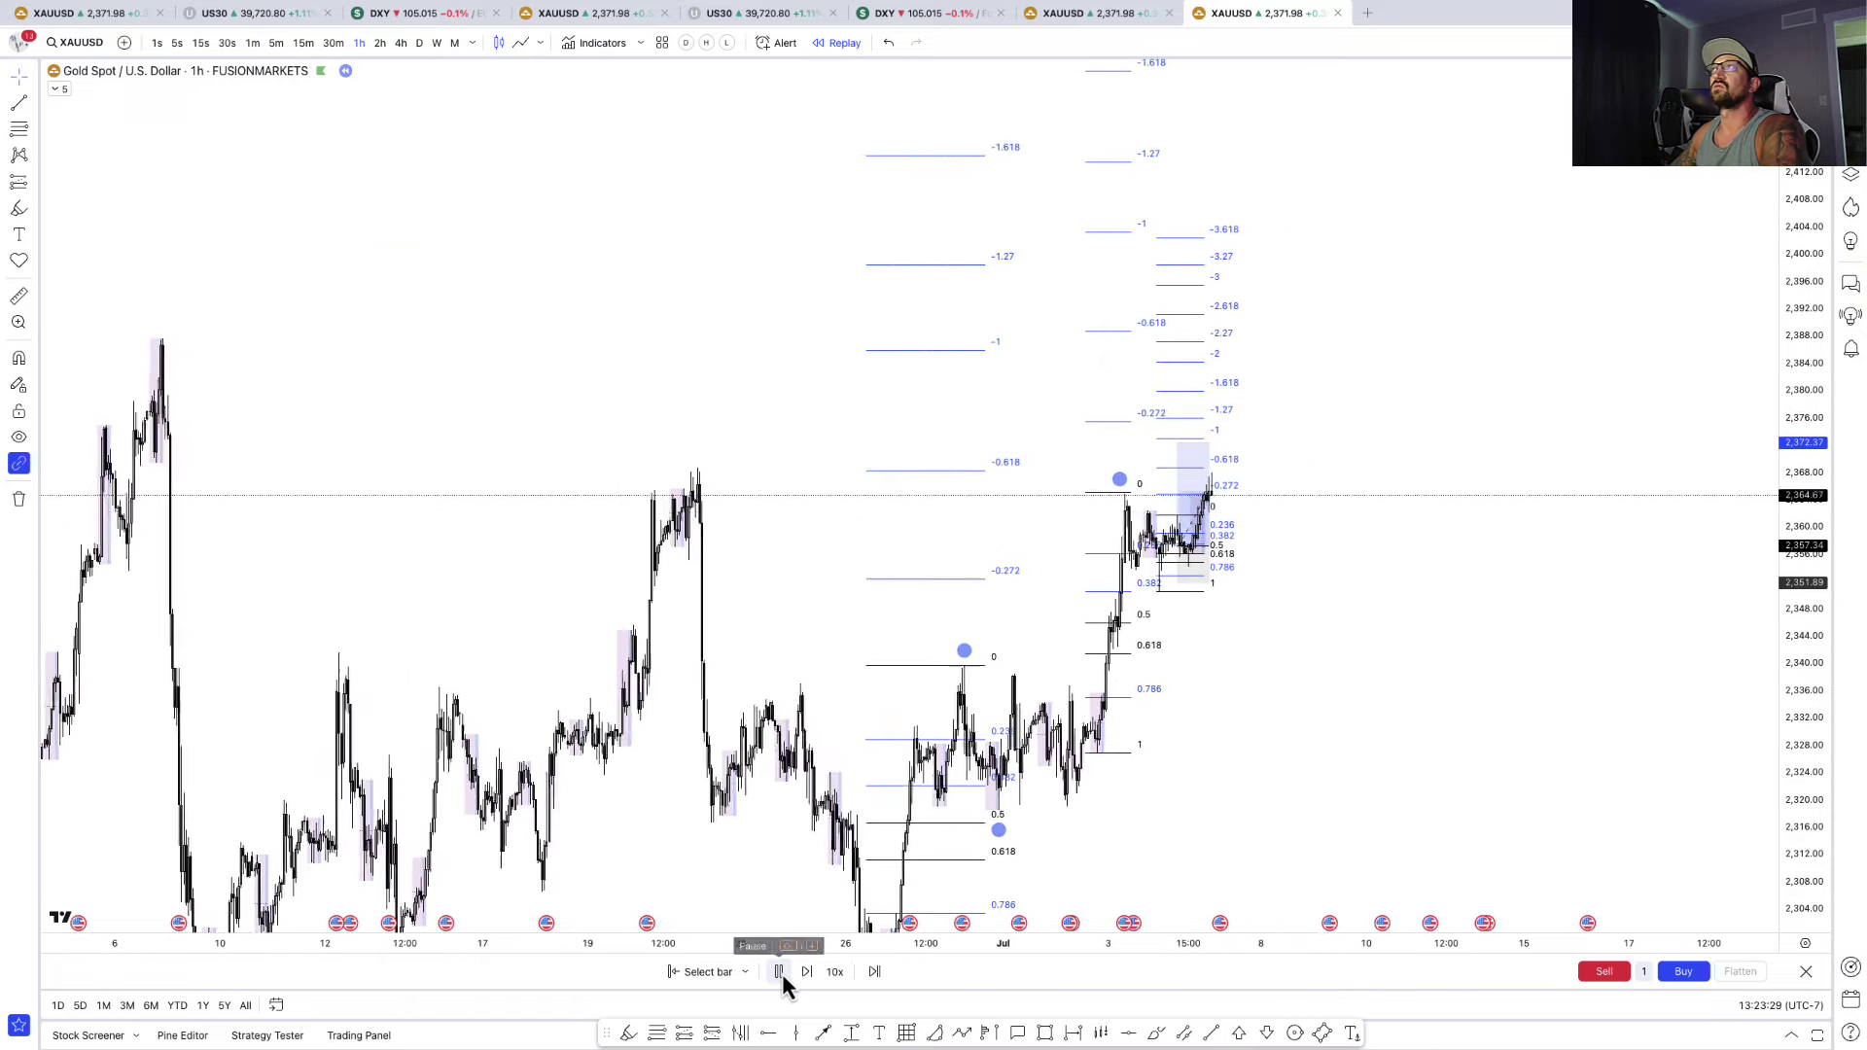
left_click(779, 972)
left_click(808, 973)
left_click(808, 972)
scroll(1650, 722, "up", 3)
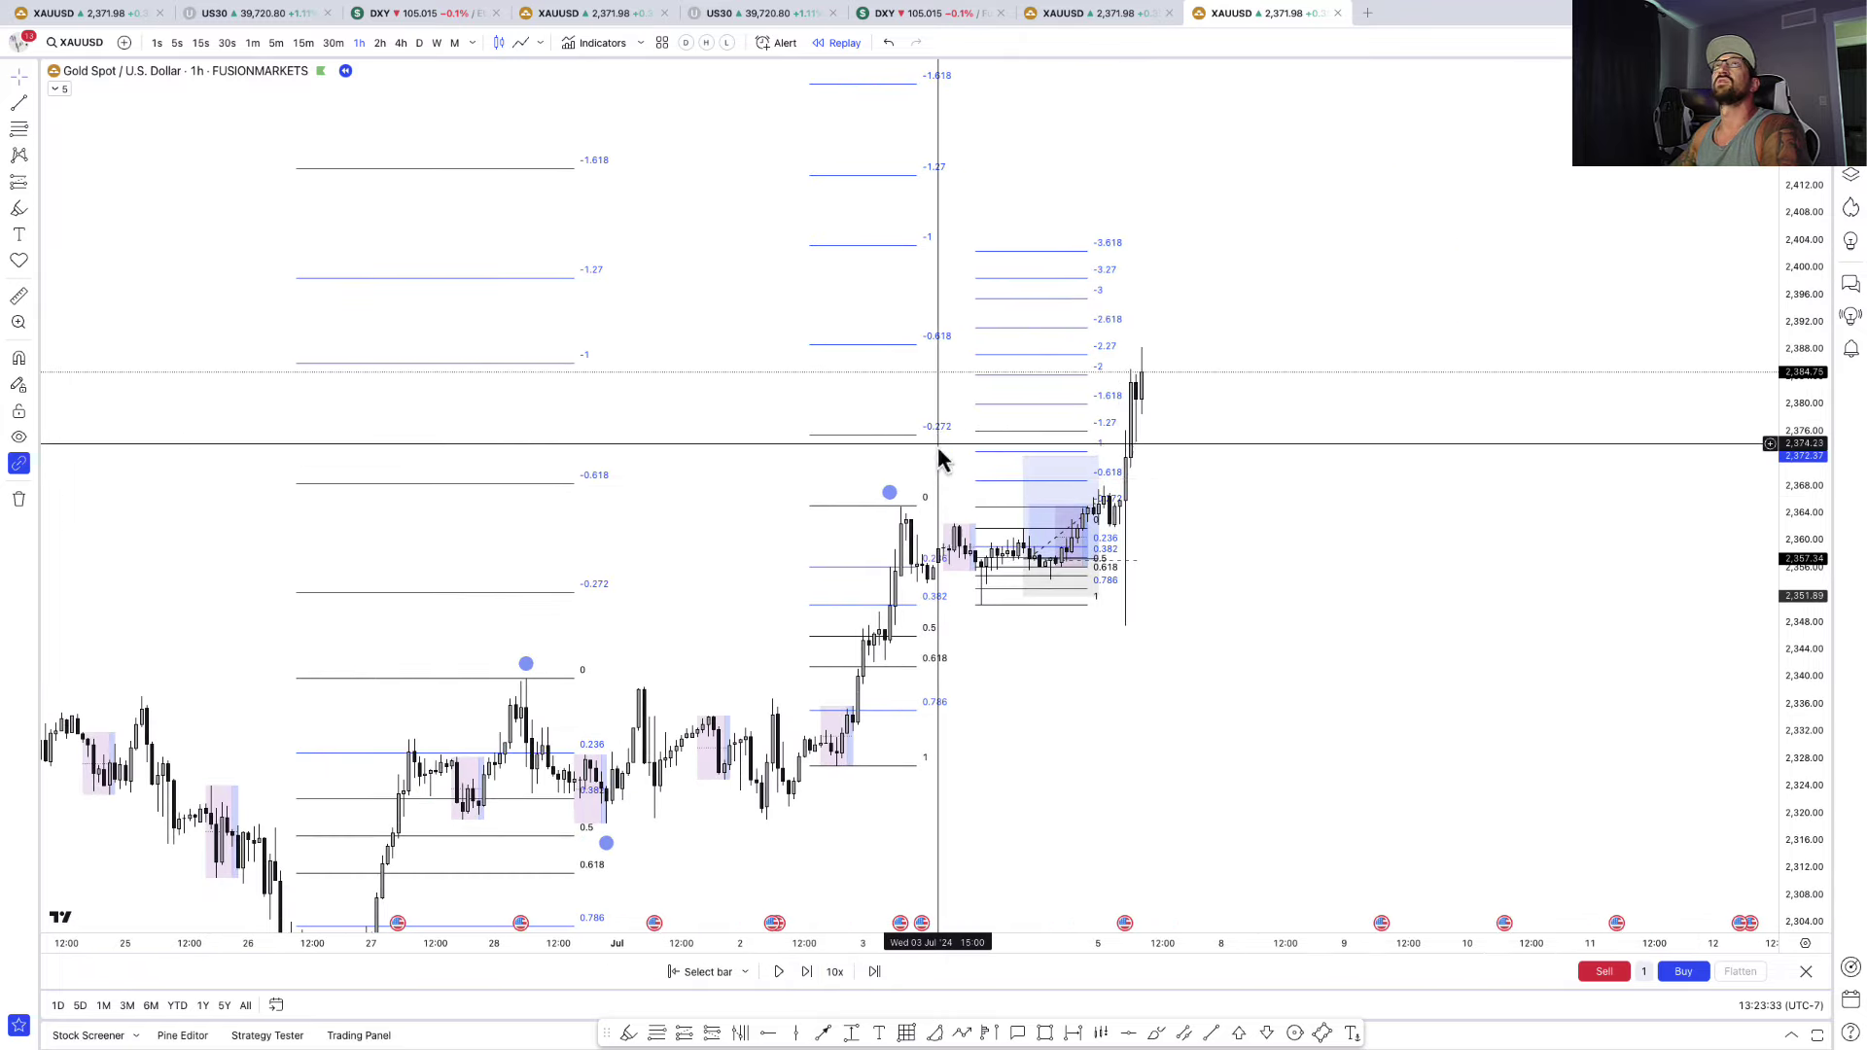
- Delete the three Fibonacci retracements from the chart
left_click(552, 798)
key("Delete")
left_click(994, 605)
key("Delete")
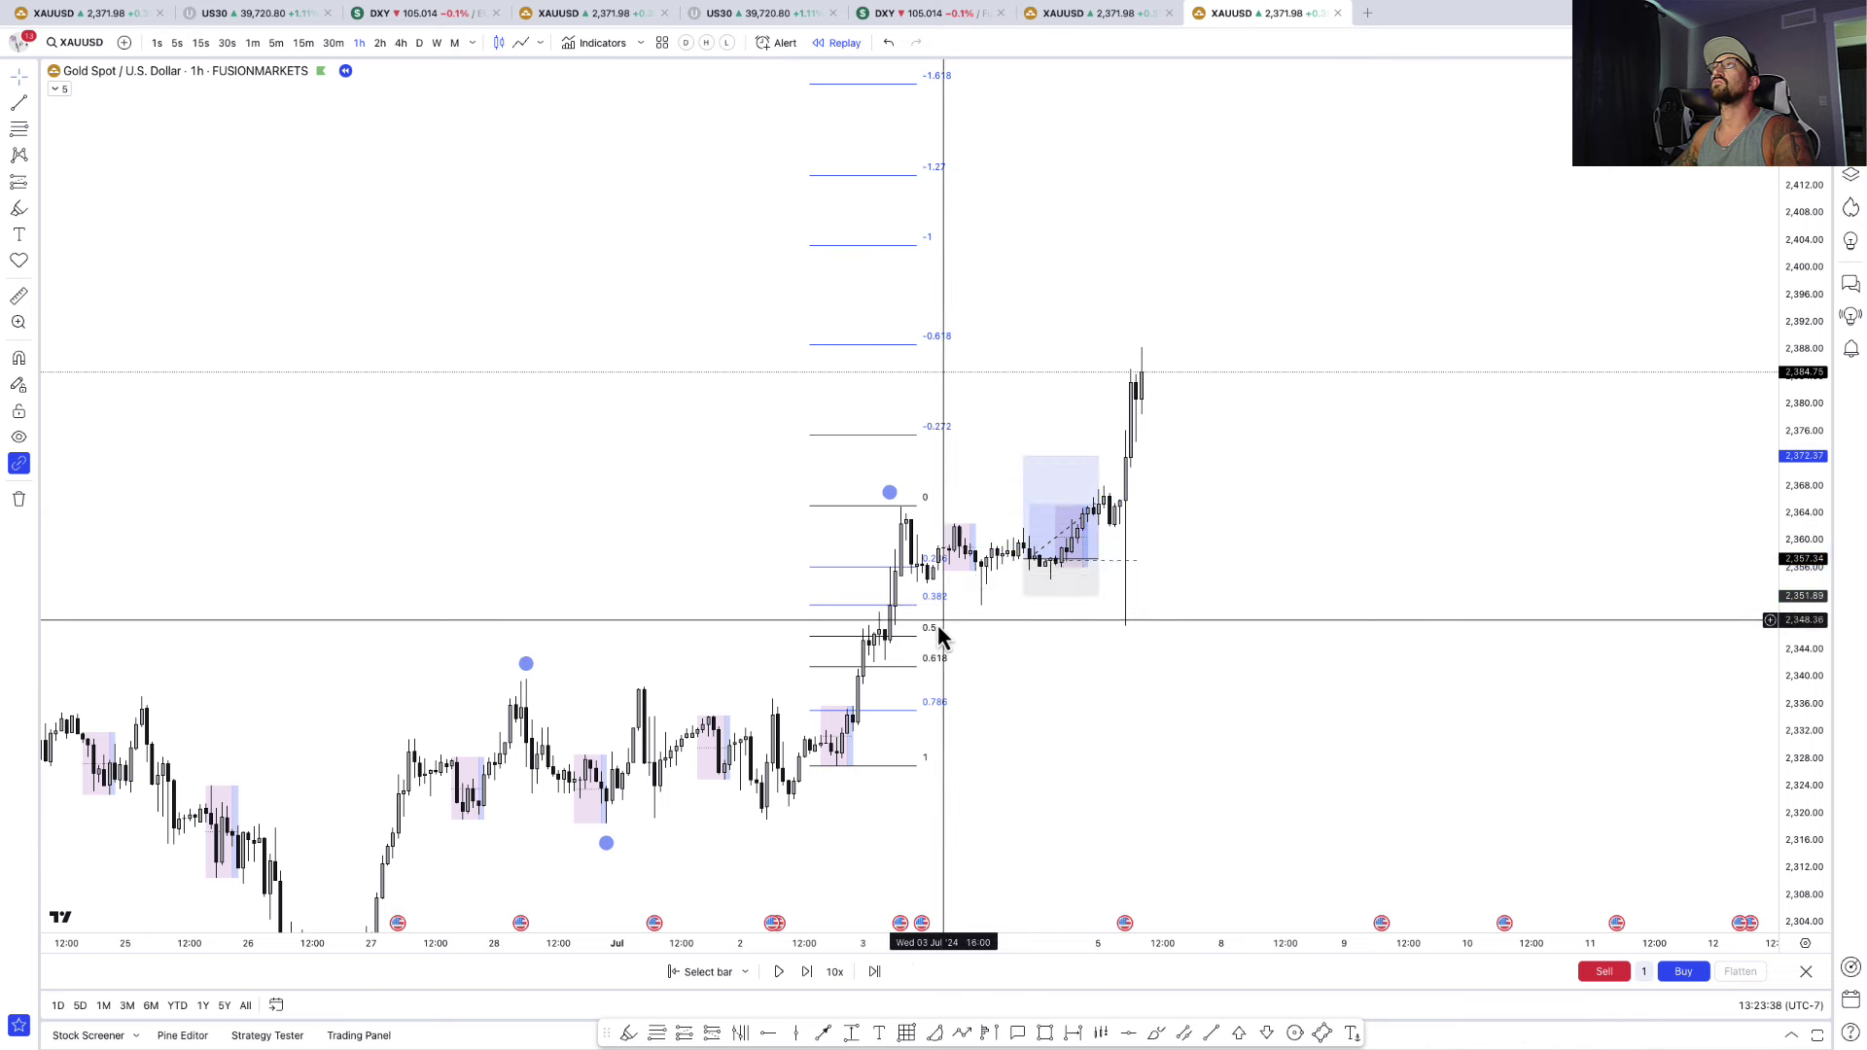
left_click(867, 568)
key("Delete")
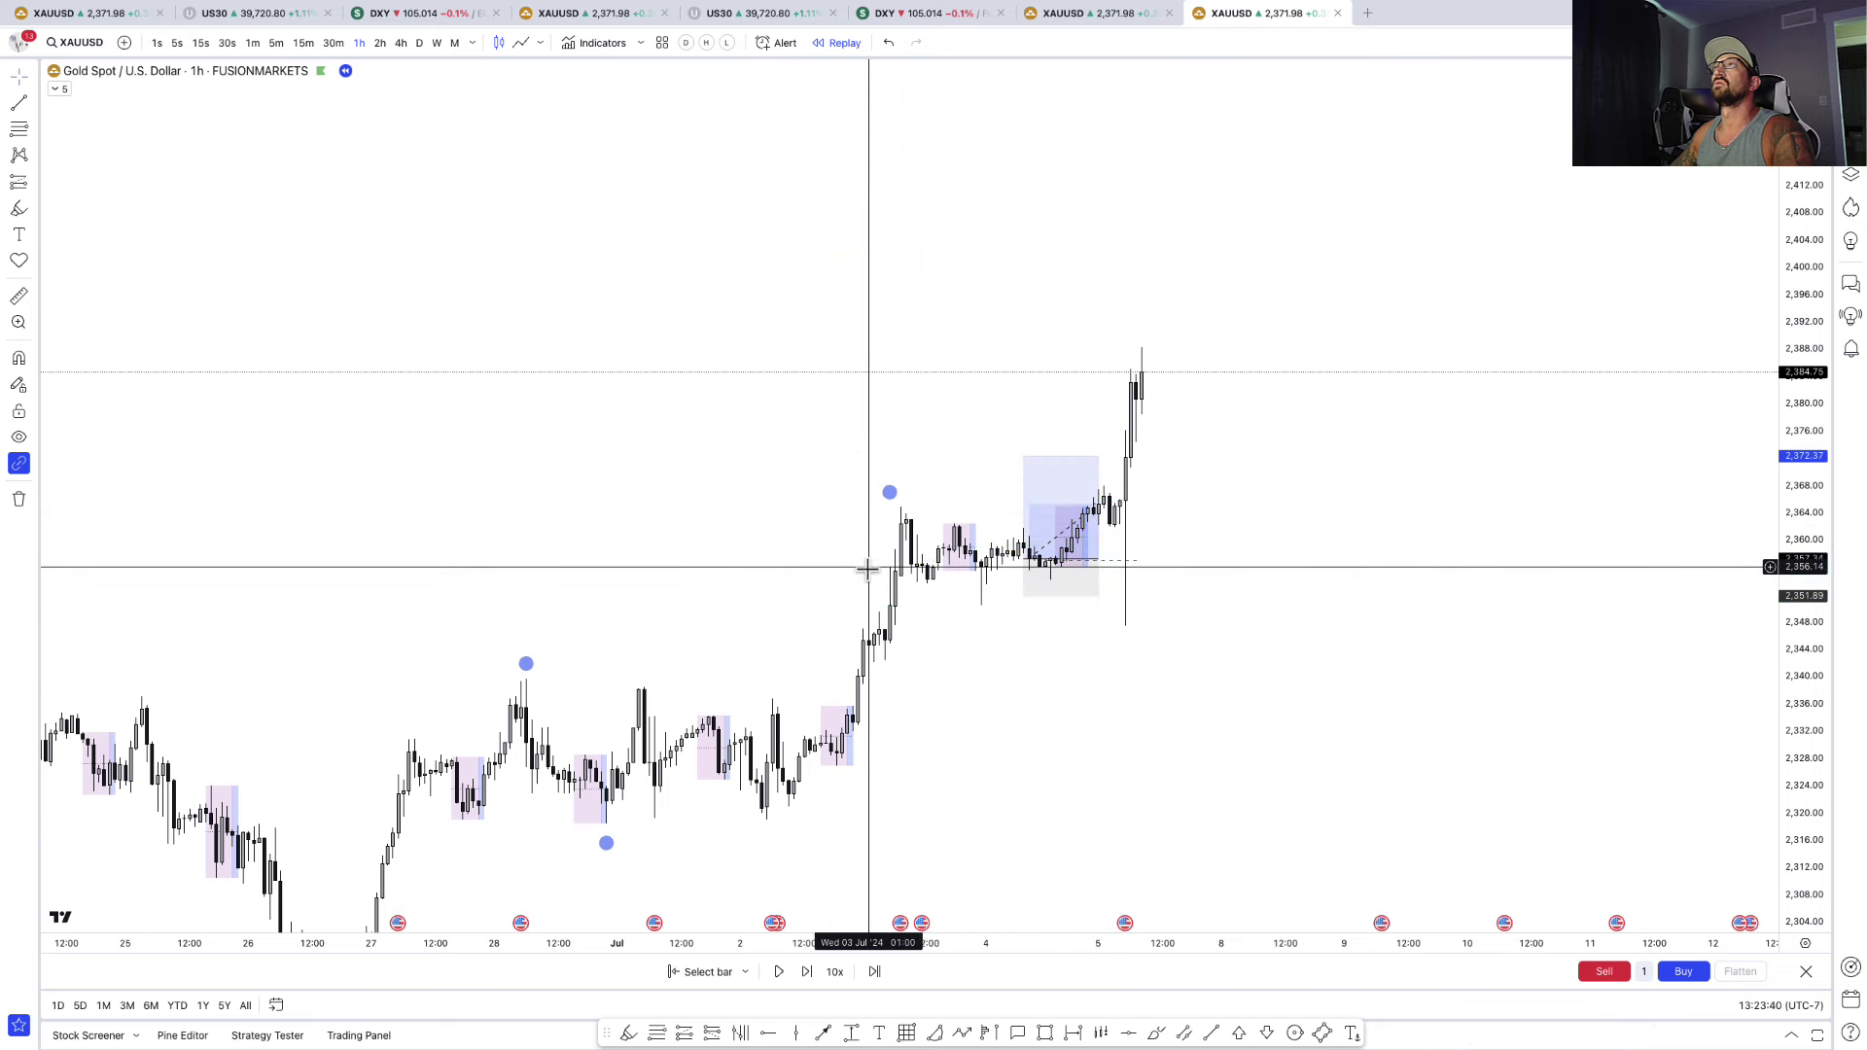
- Rewind the replay to the bar just before the 5 July spike and switch the chart to the 15-minute timeframe
left_click(696, 973)
left_click(1126, 773)
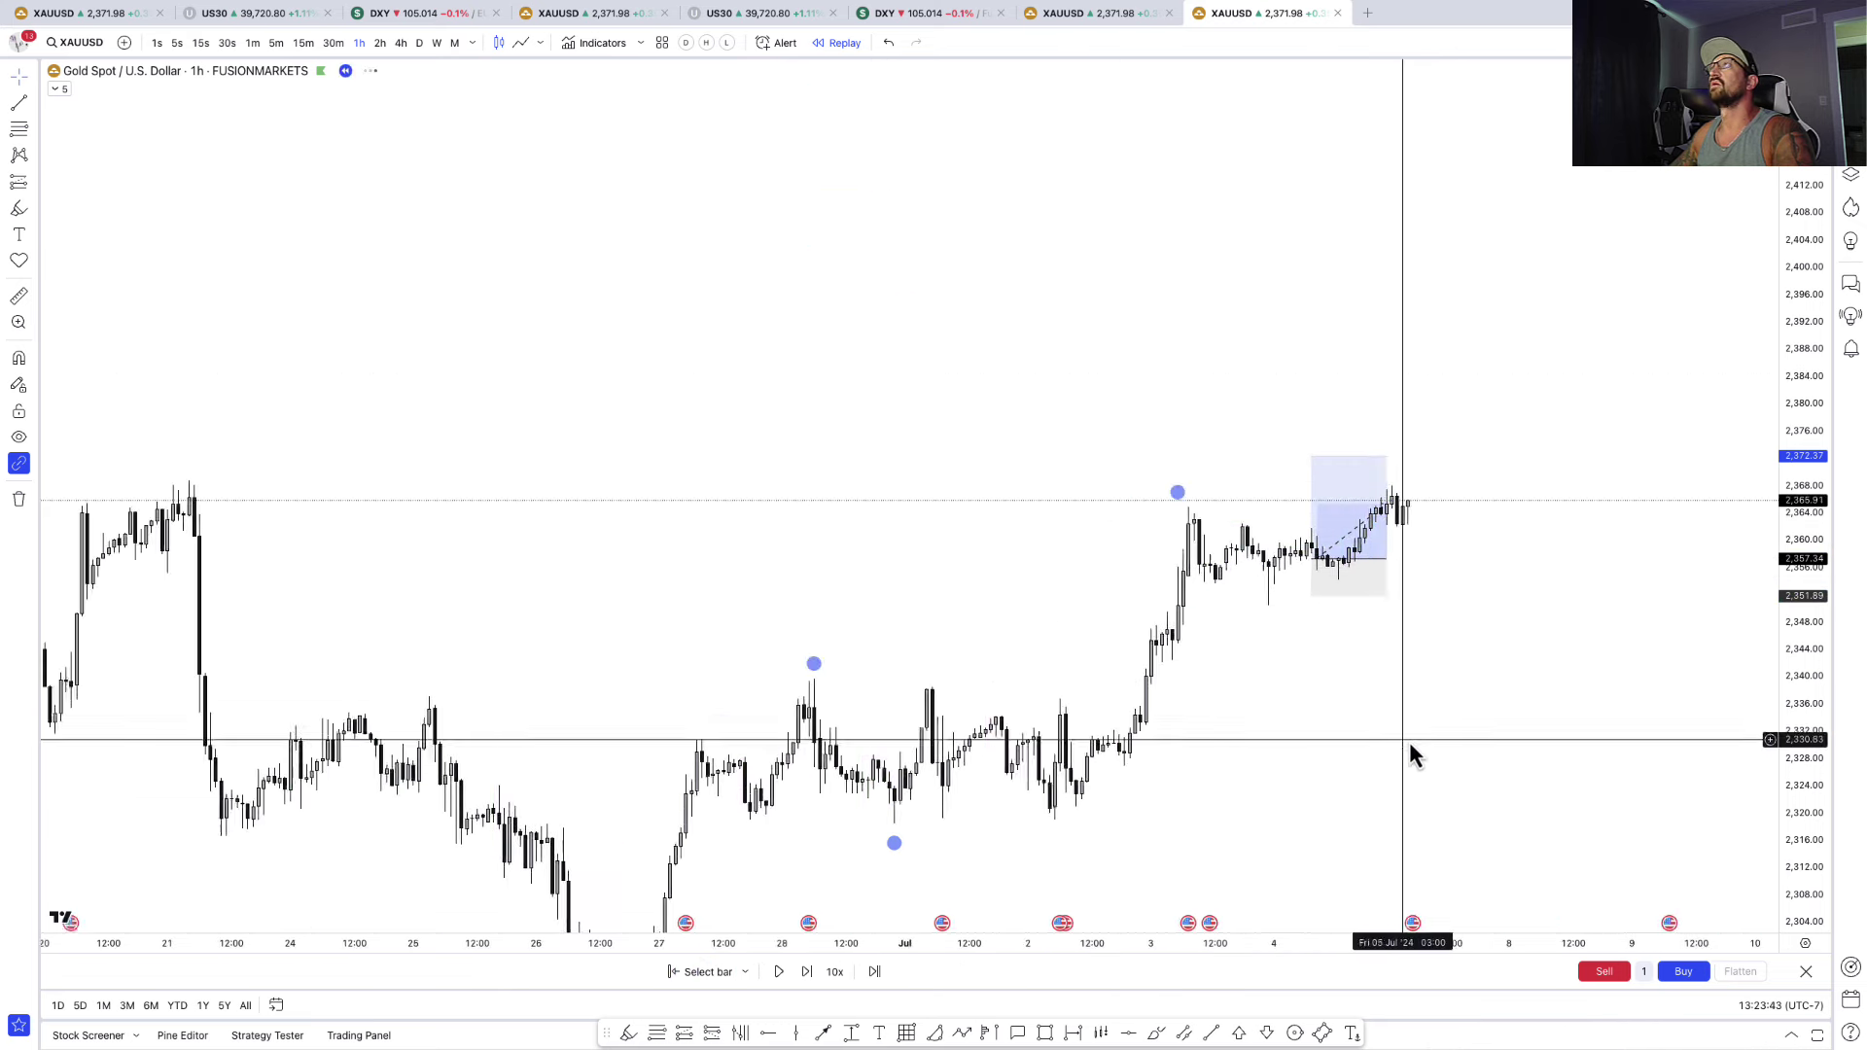
left_click_drag(1426, 754, 749, 716)
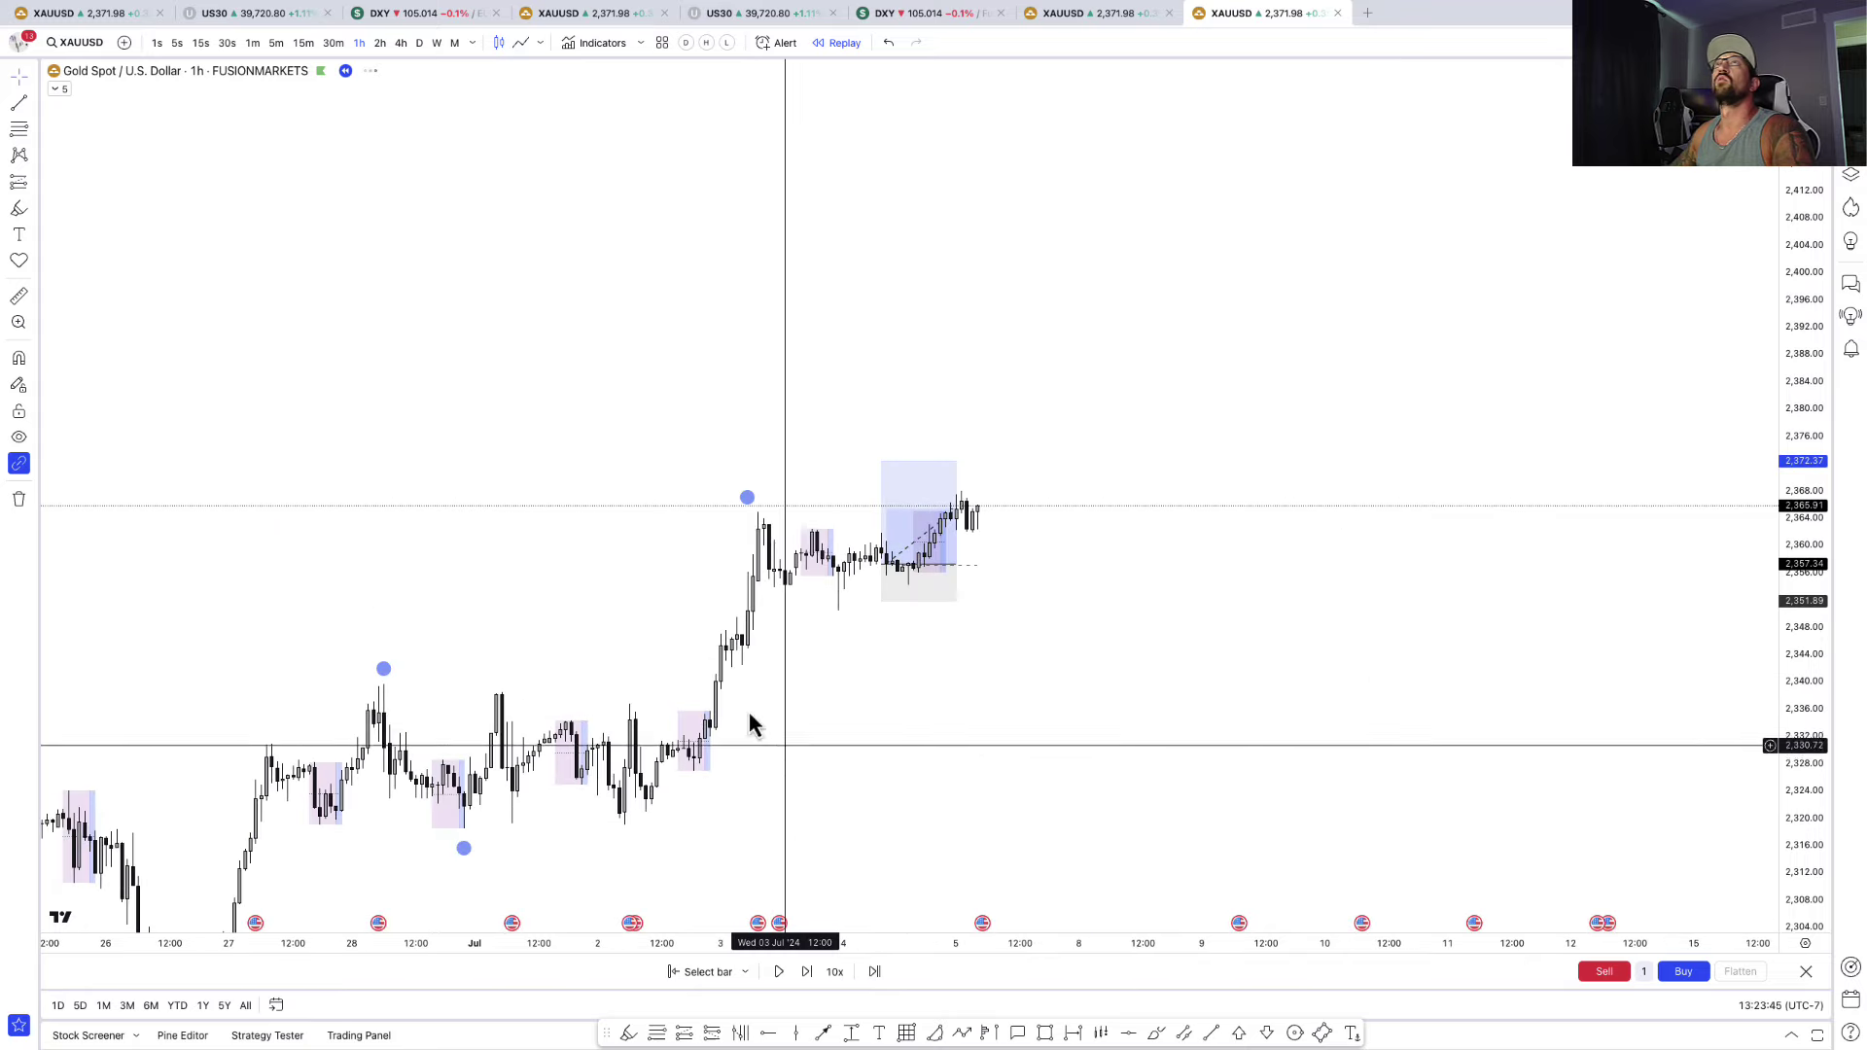
left_click(303, 43)
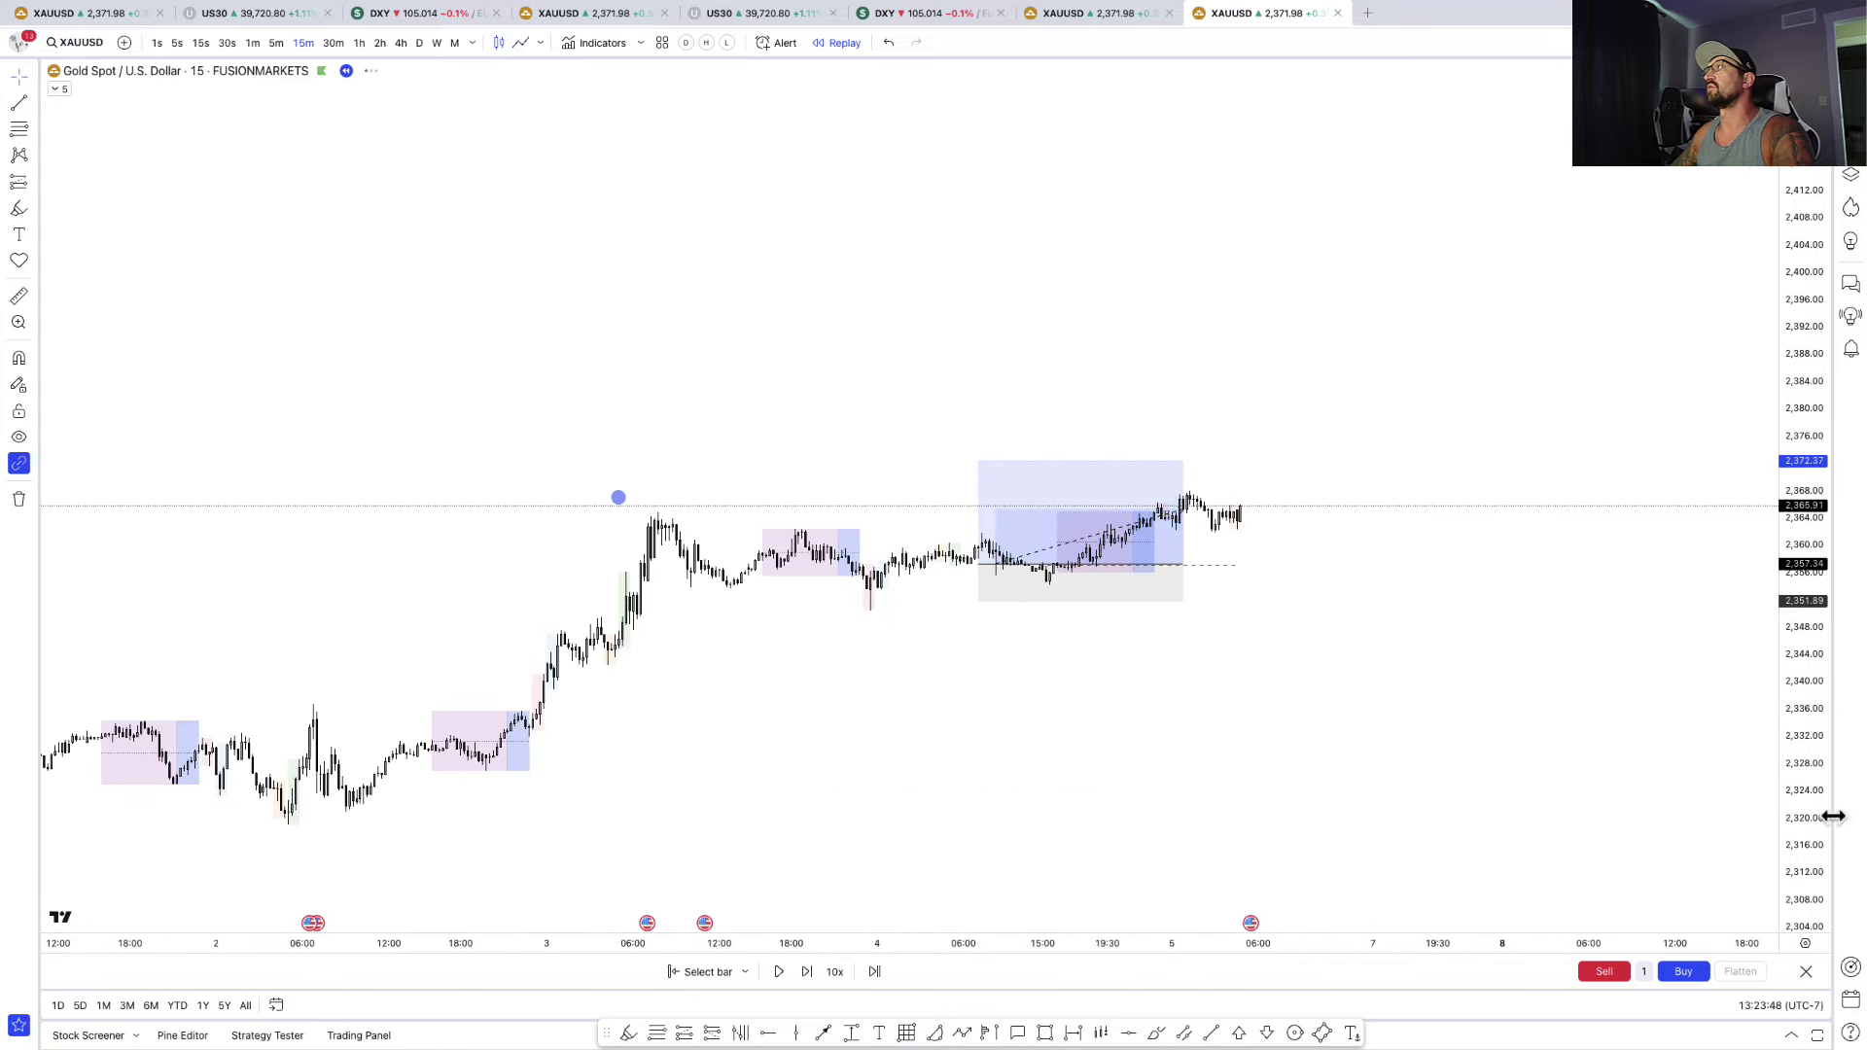
- Lower the long position's target to 2,365.97
left_click_drag(1833, 832, 1817, 559)
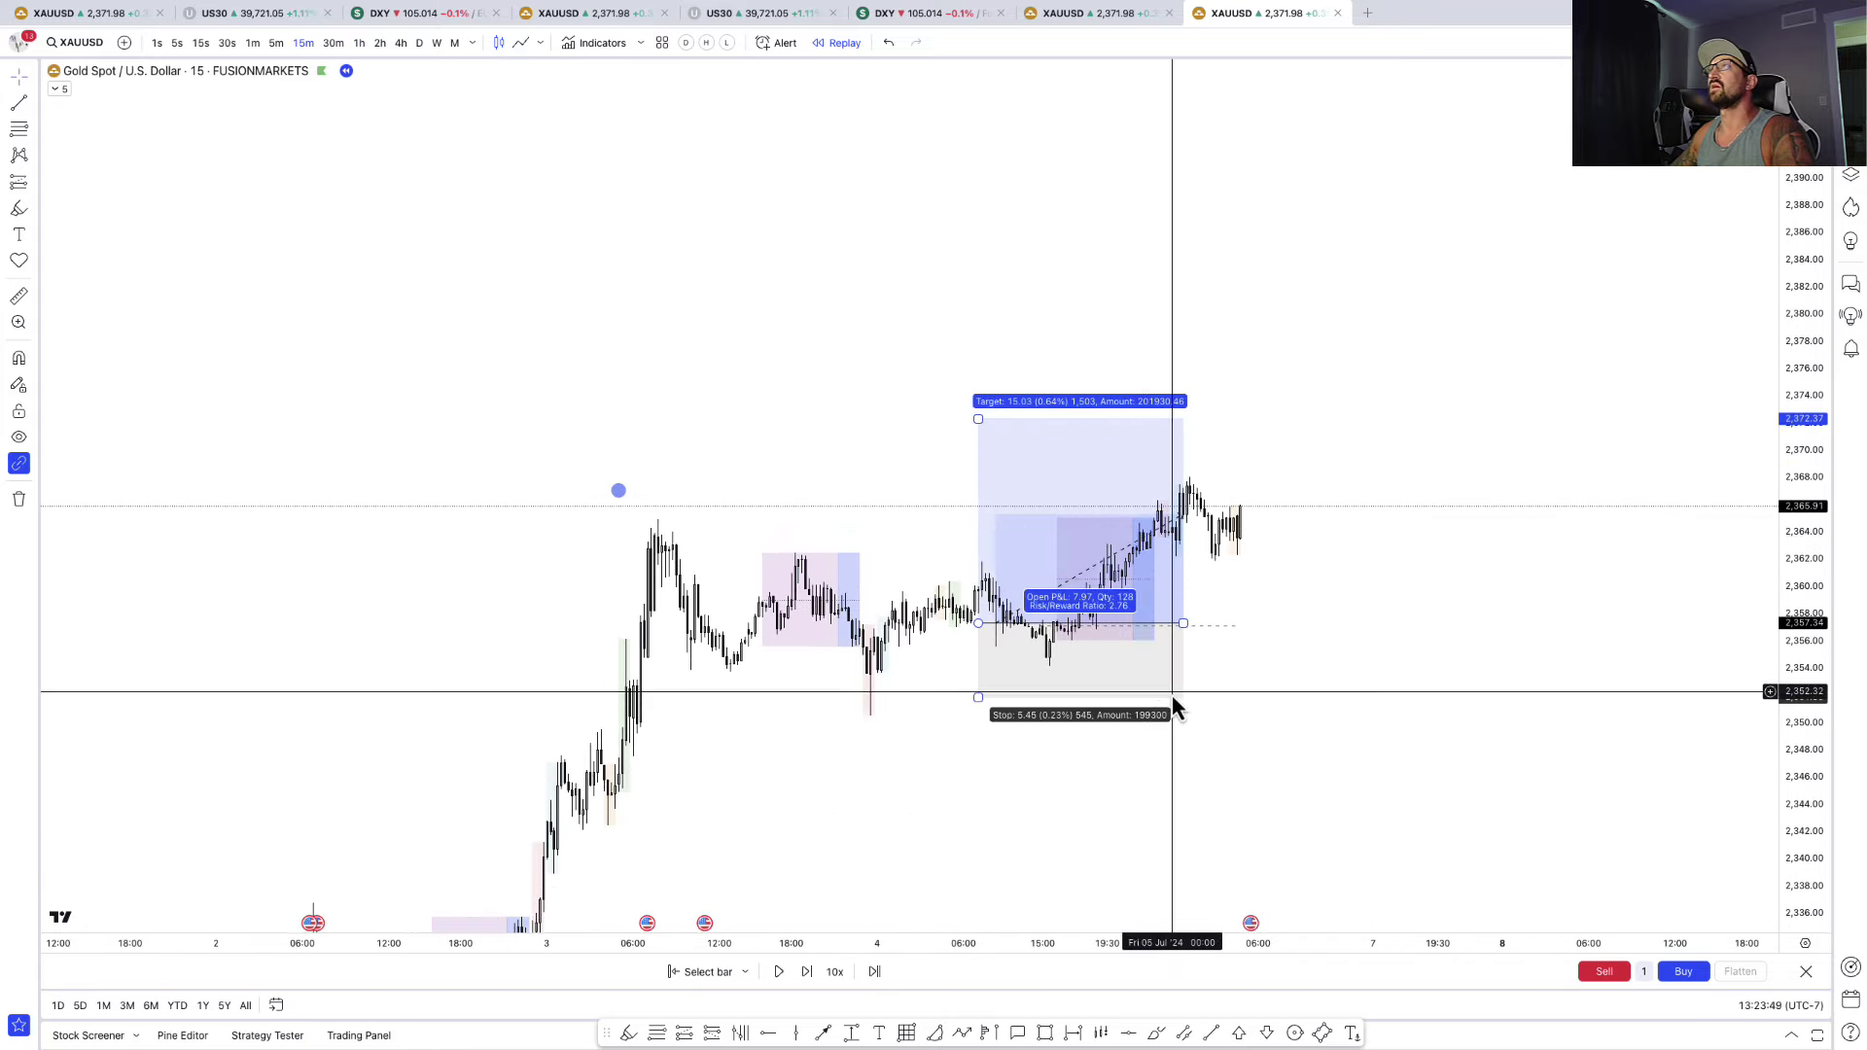
left_click_drag(1281, 689, 1177, 695)
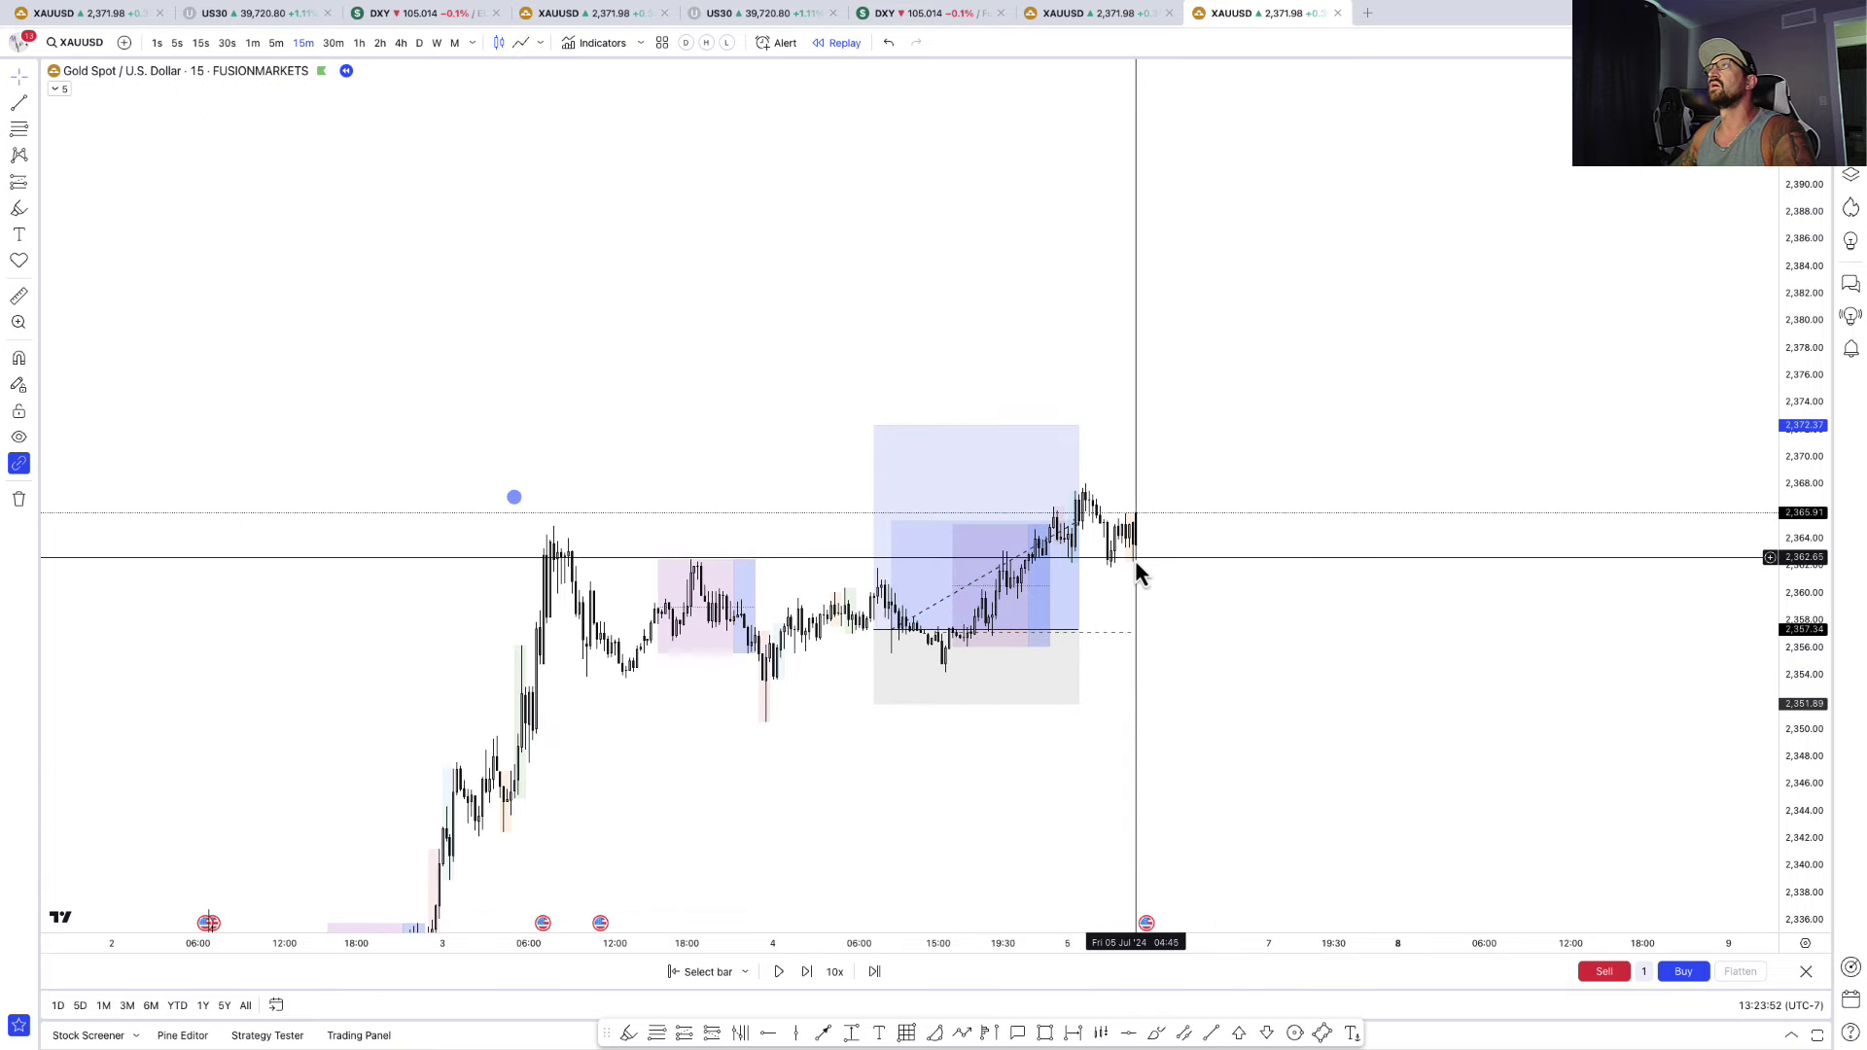
left_click_drag(874, 429, 879, 516)
- Step the 15-minute replay forward bar by bar through the 5 July spike
left_click_drag(1263, 688, 924, 647)
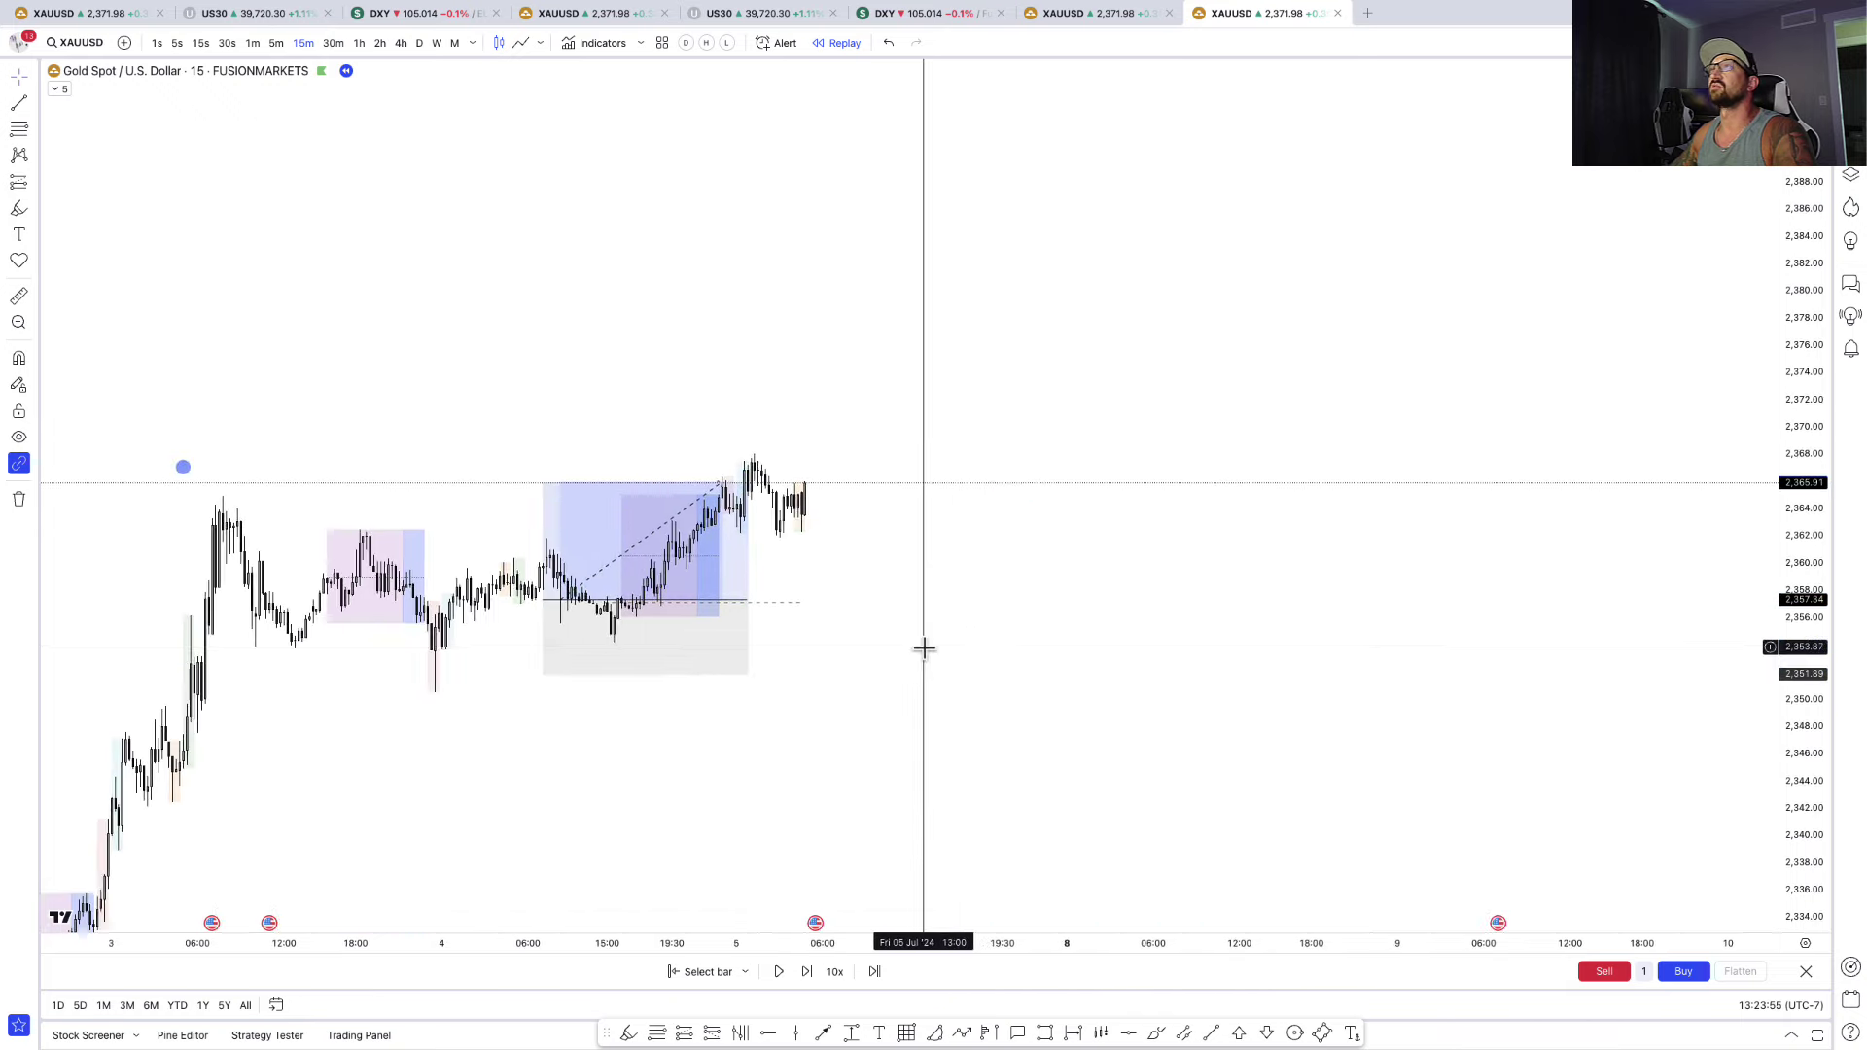
left_click_drag(981, 702, 1156, 701)
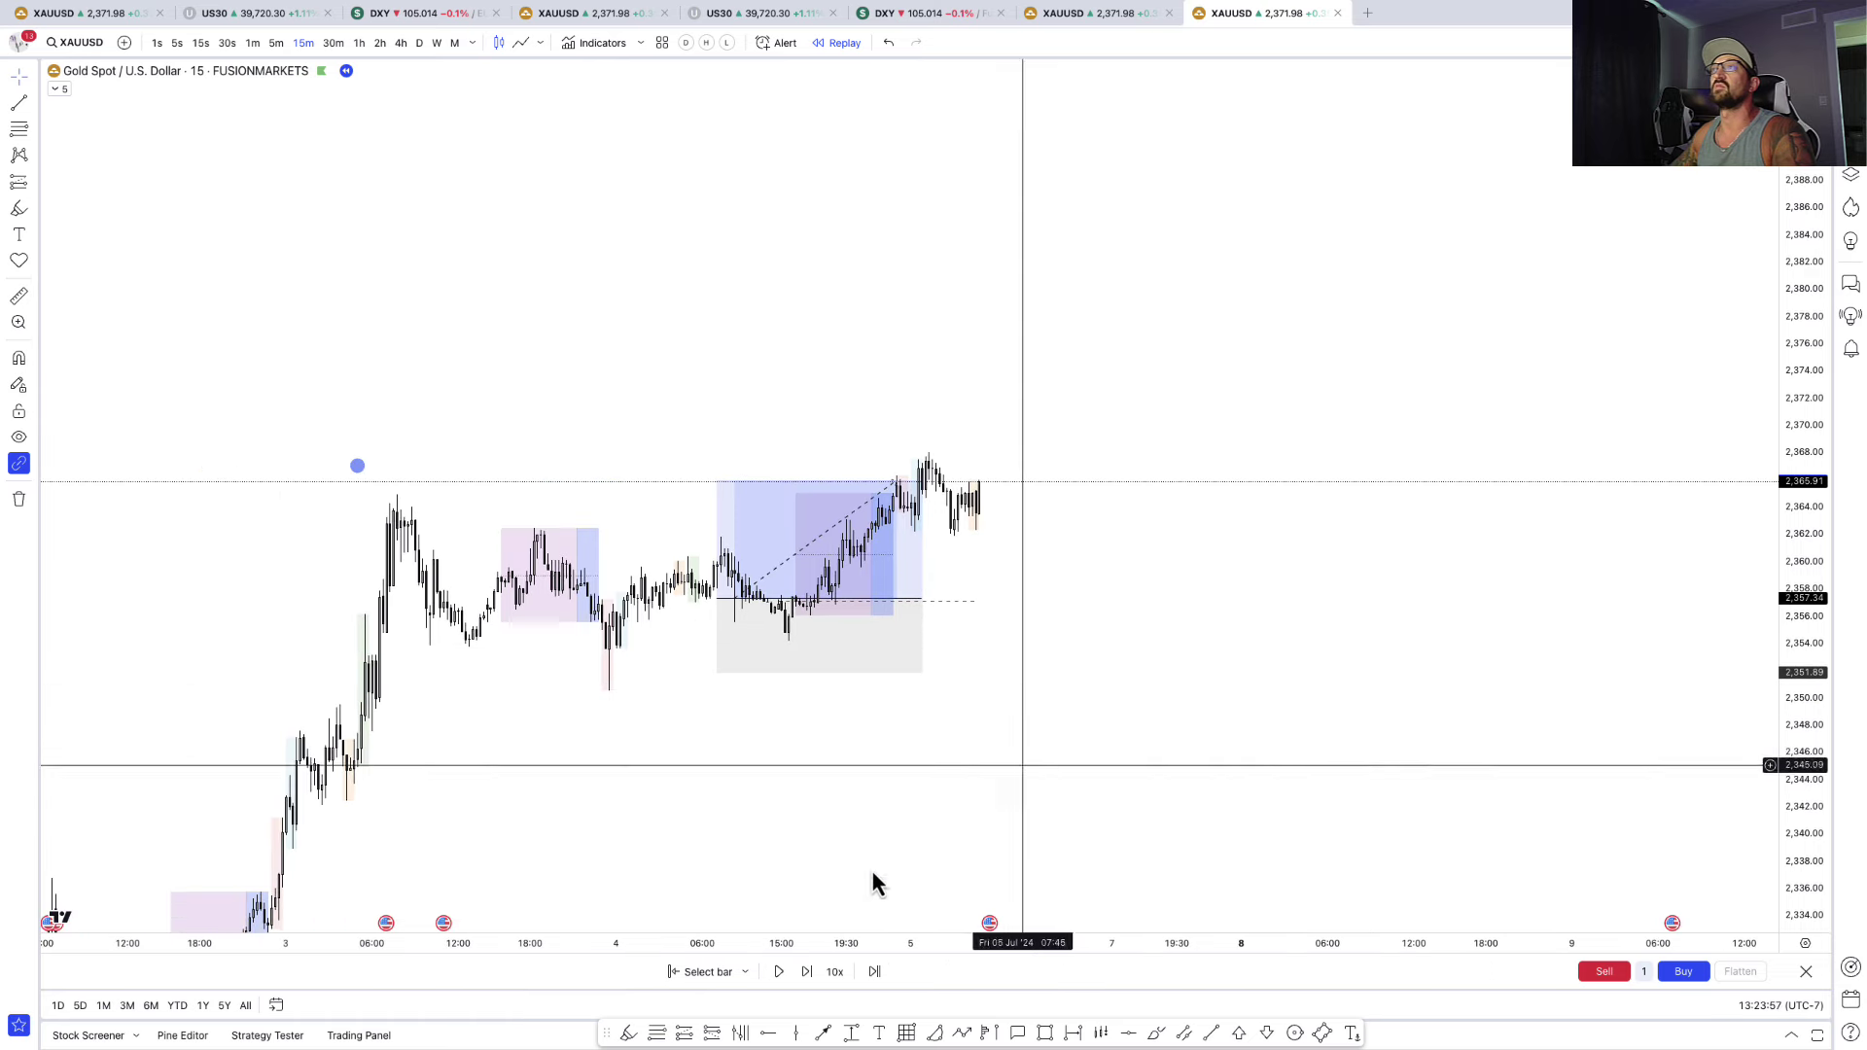
left_click(807, 972)
left_click(807, 971)
left_click(806, 972)
scroll(1142, 554, "left", 3)
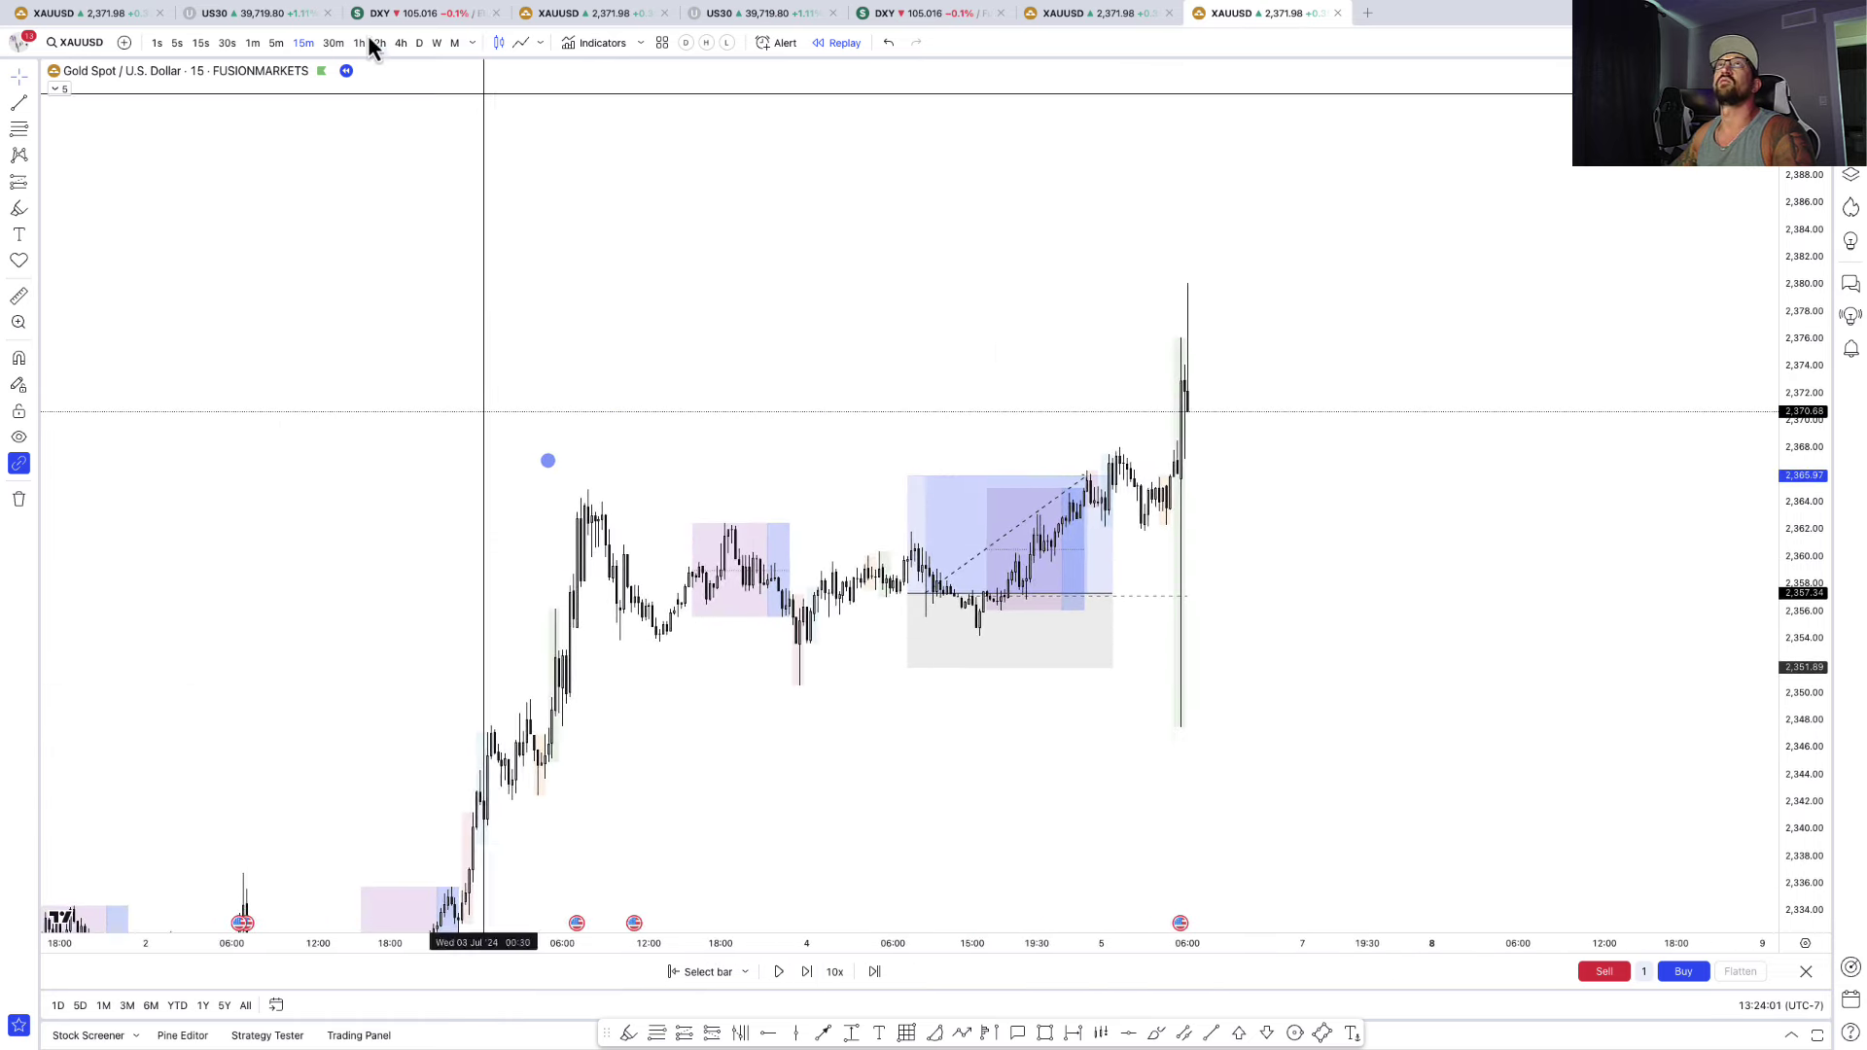
- Switch the gold chart to the 5-minute timeframe around the 5 July spike
left_click(276, 43)
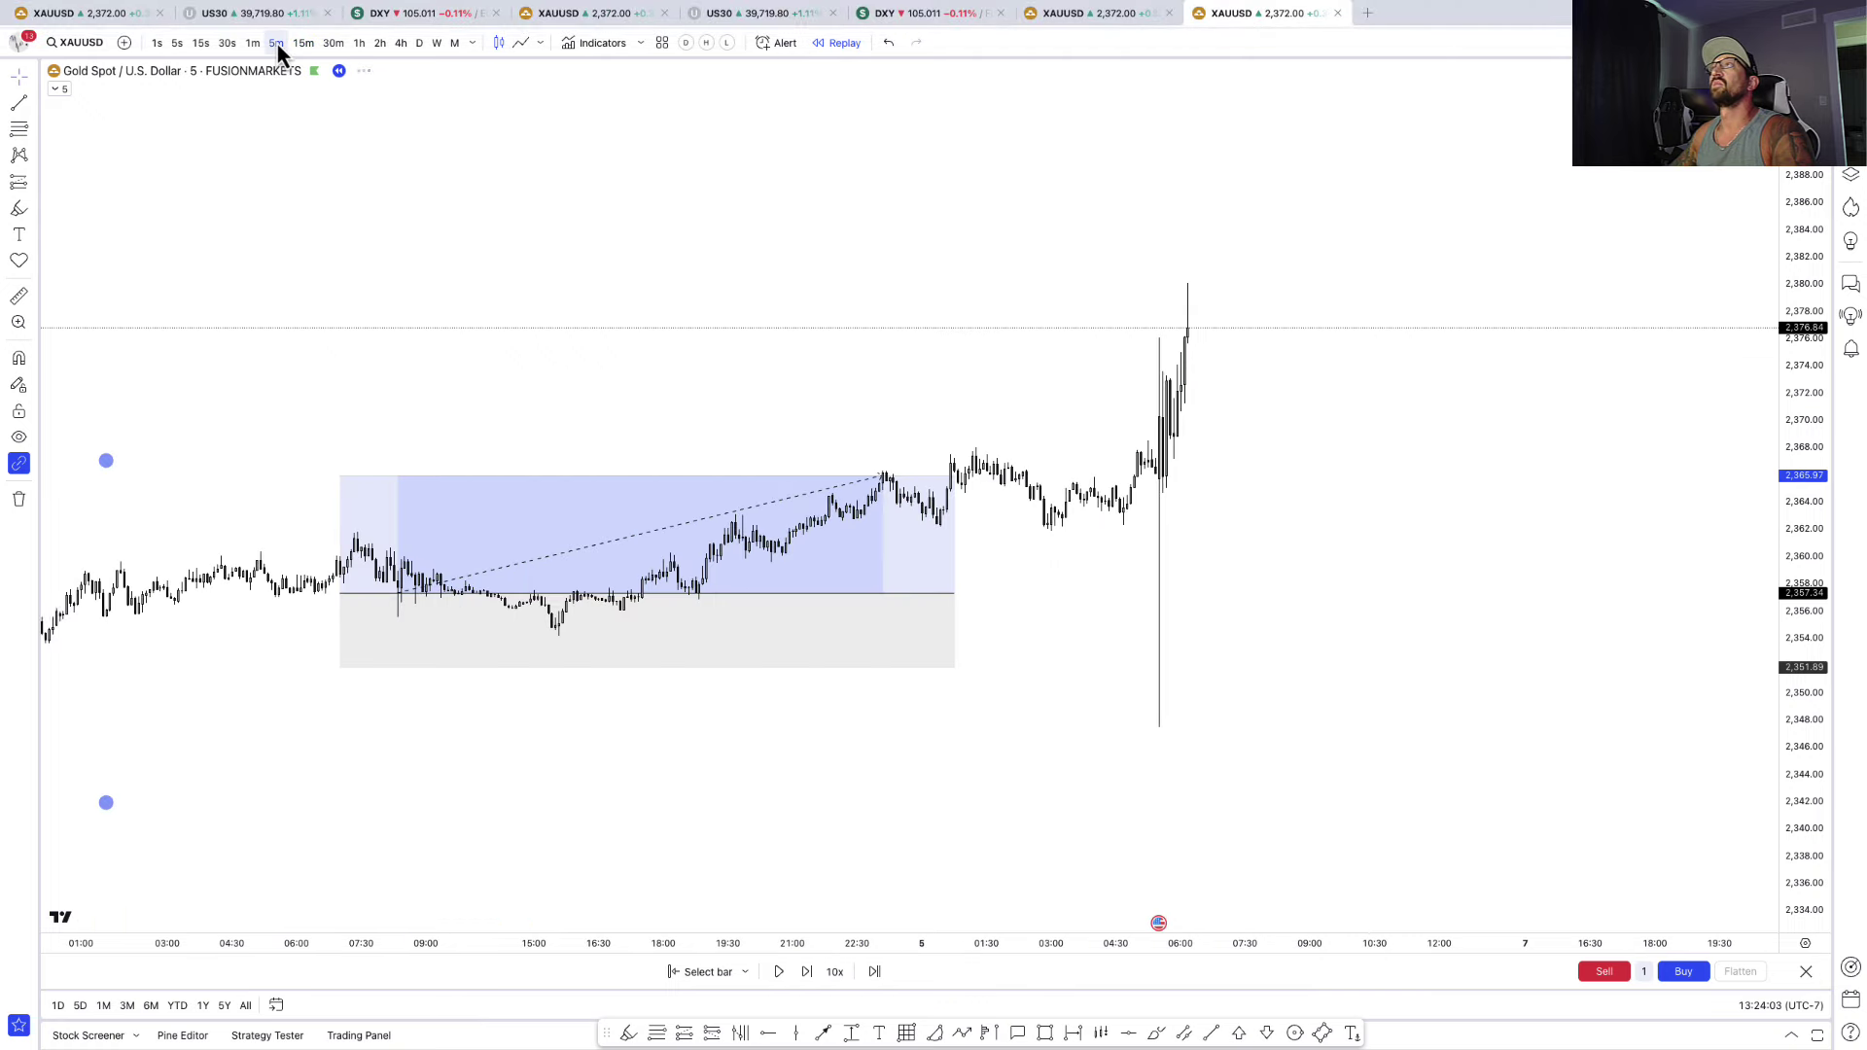
scroll(770, 464, "down", 2)
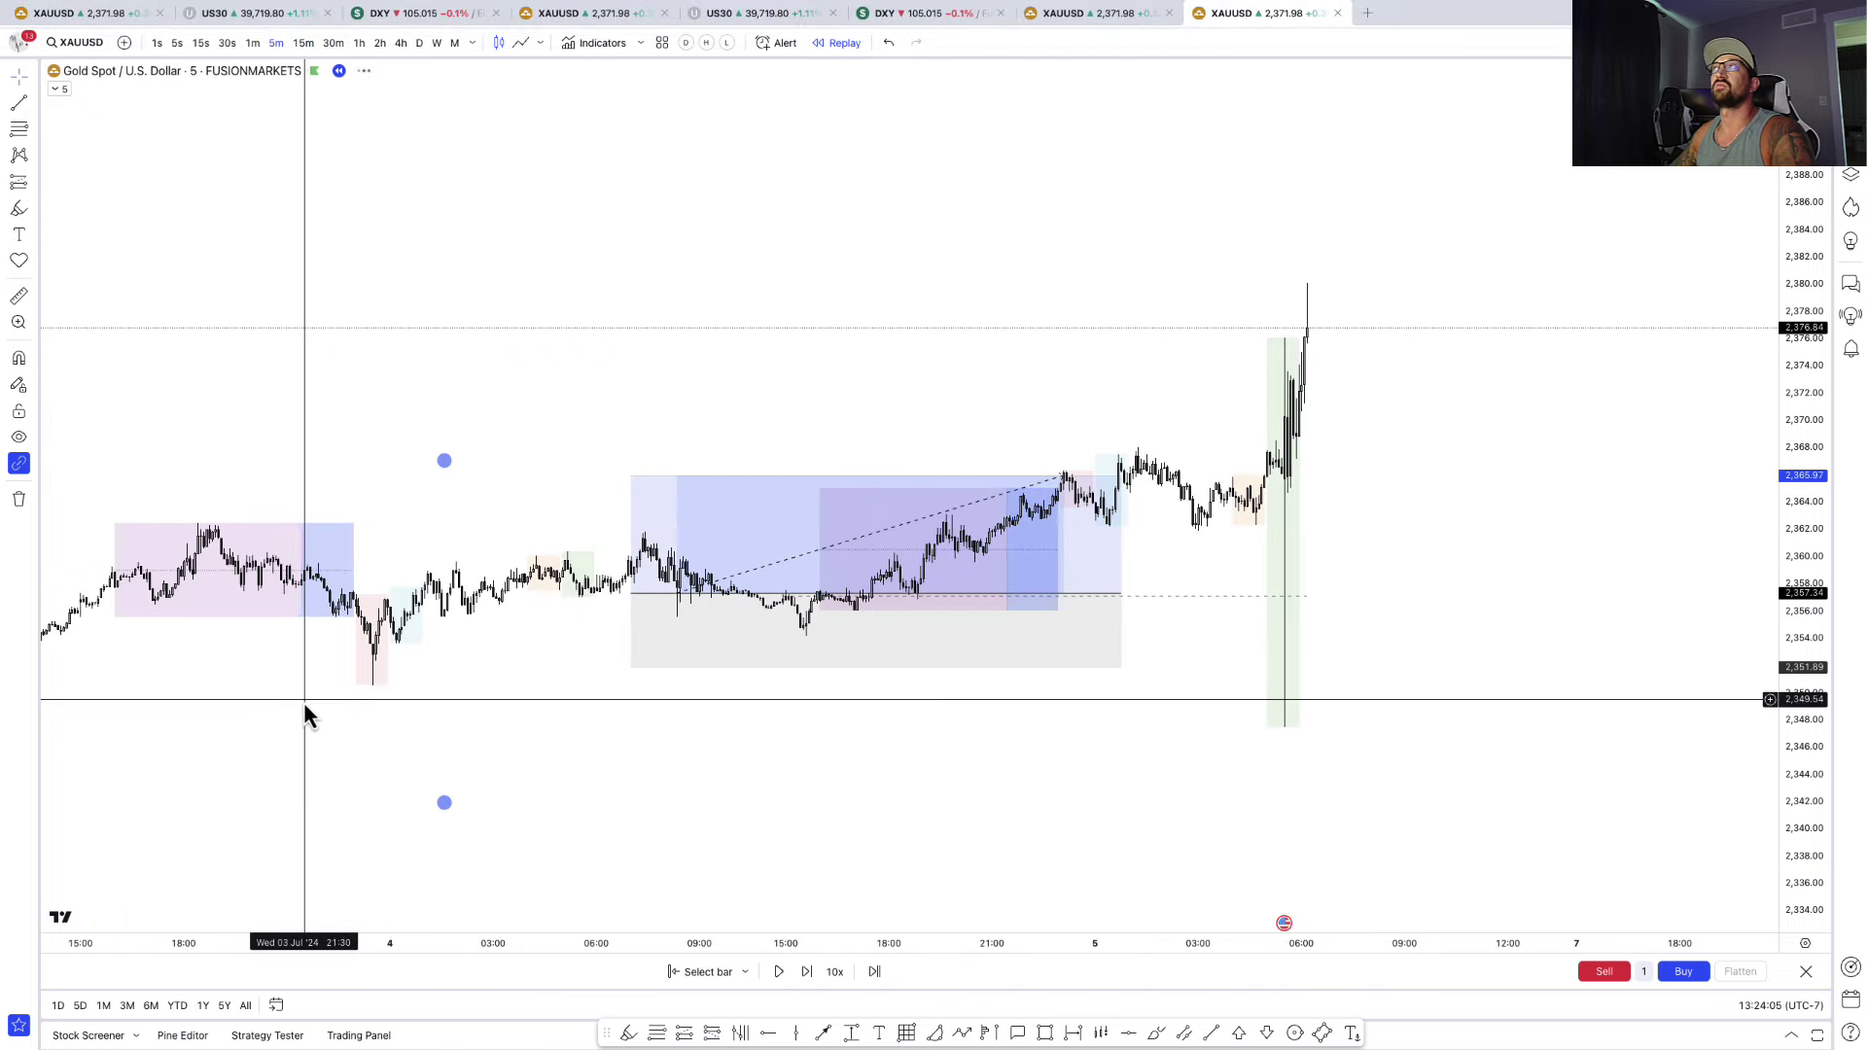
scroll(1235, 710, "up", 3)
scroll(1235, 710, "up", 2)
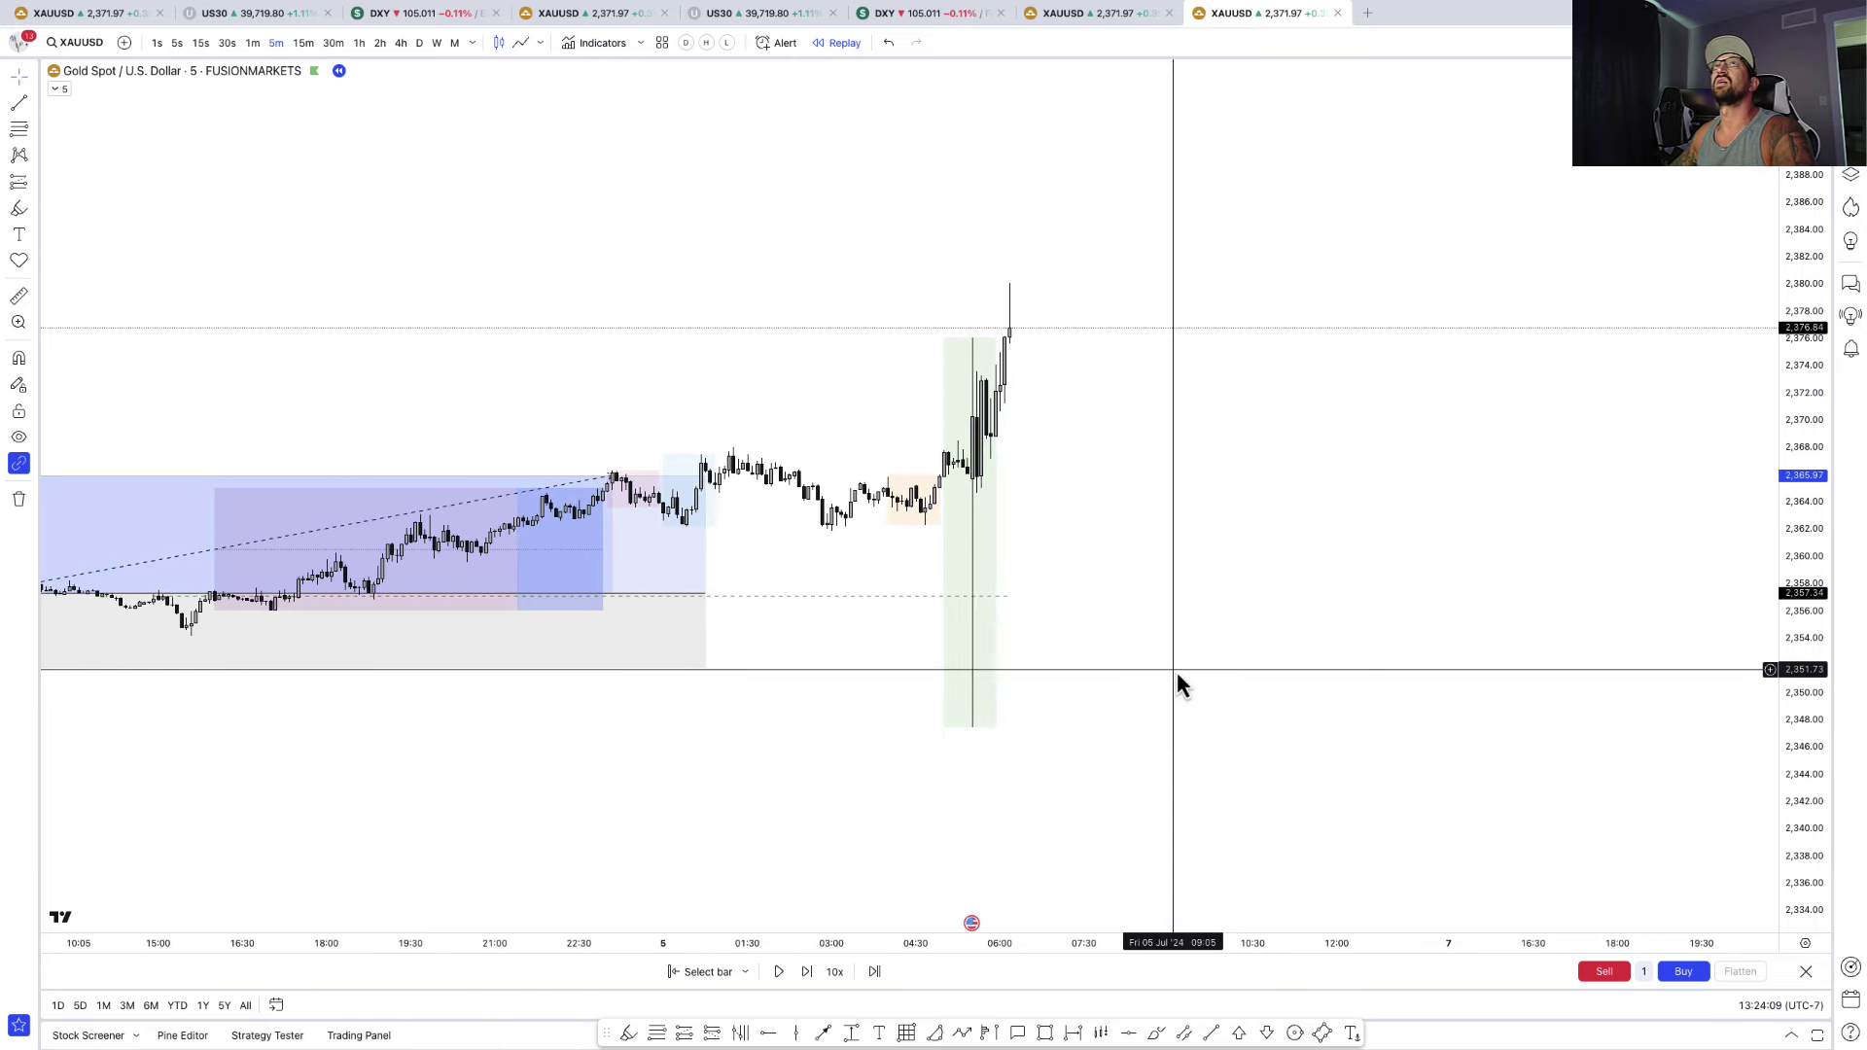
left_click_drag(1188, 675, 1196, 705)
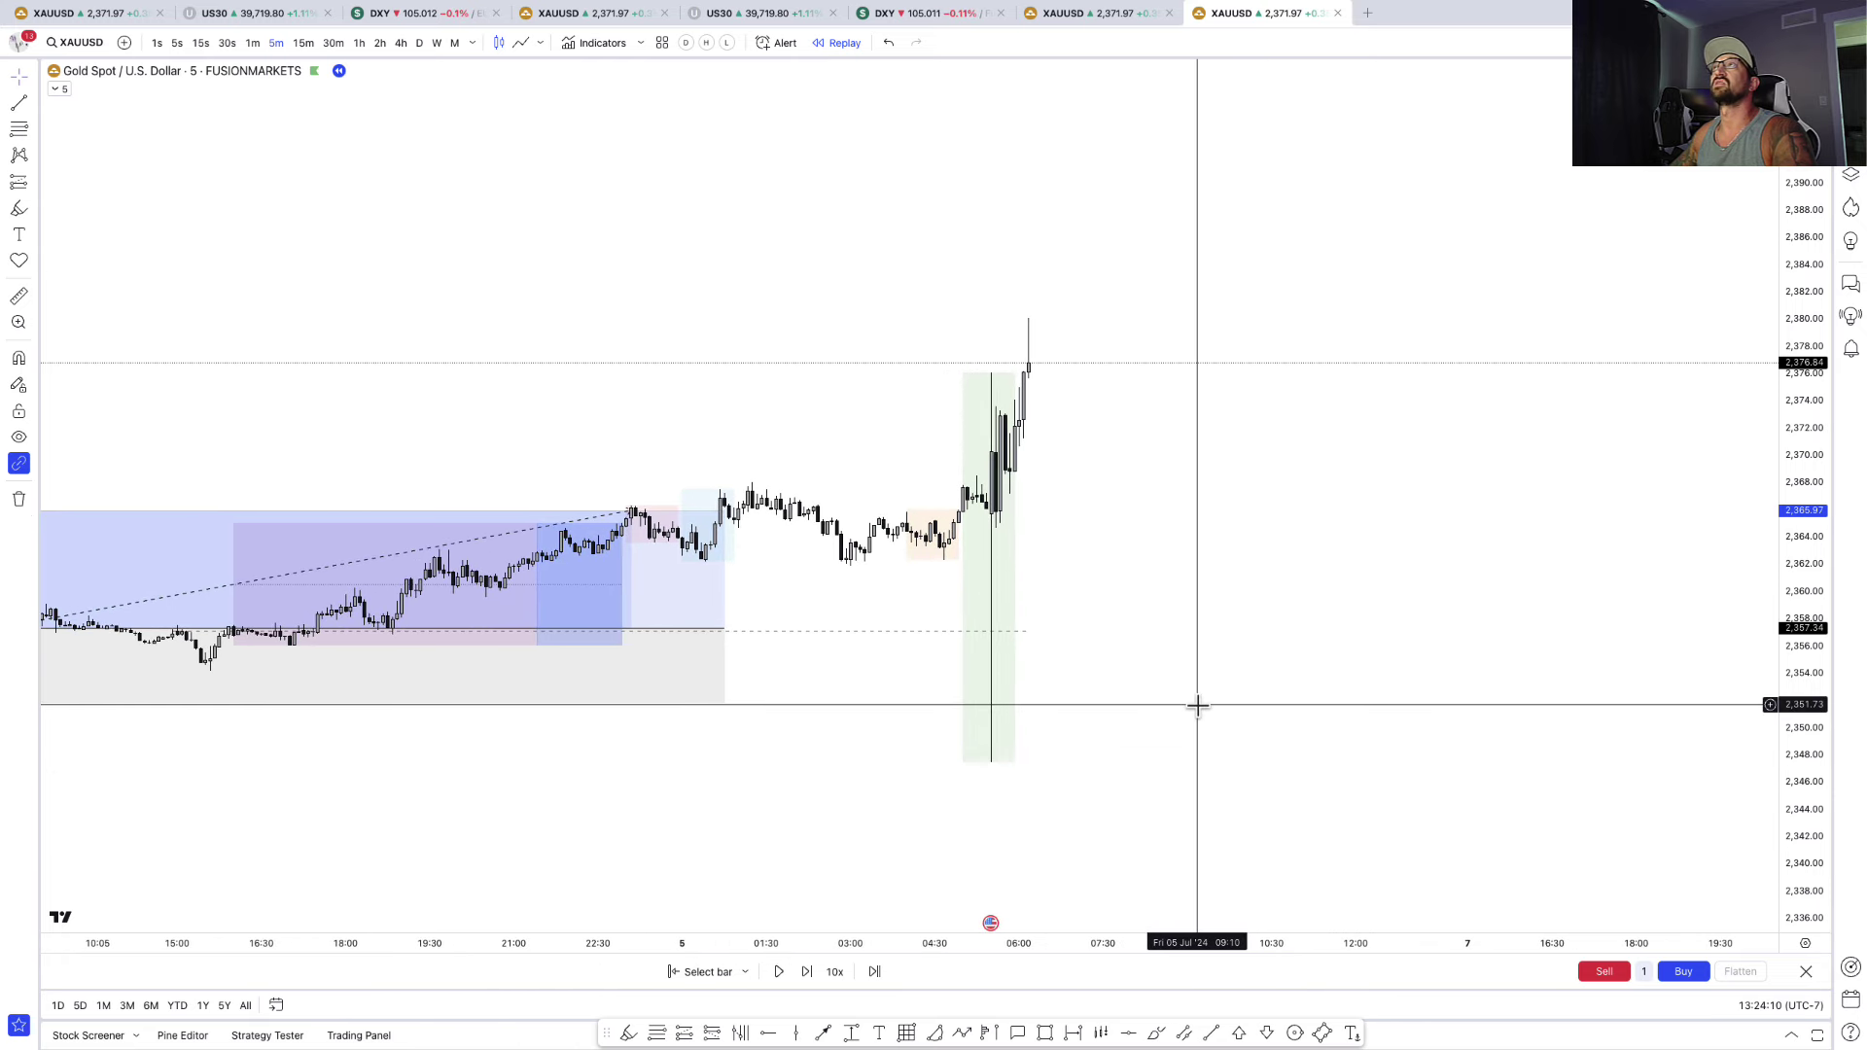
- Place a long position after the 5 July spike with entry at 2,372.61 and stop at 2,366.99
left_click(683, 1033)
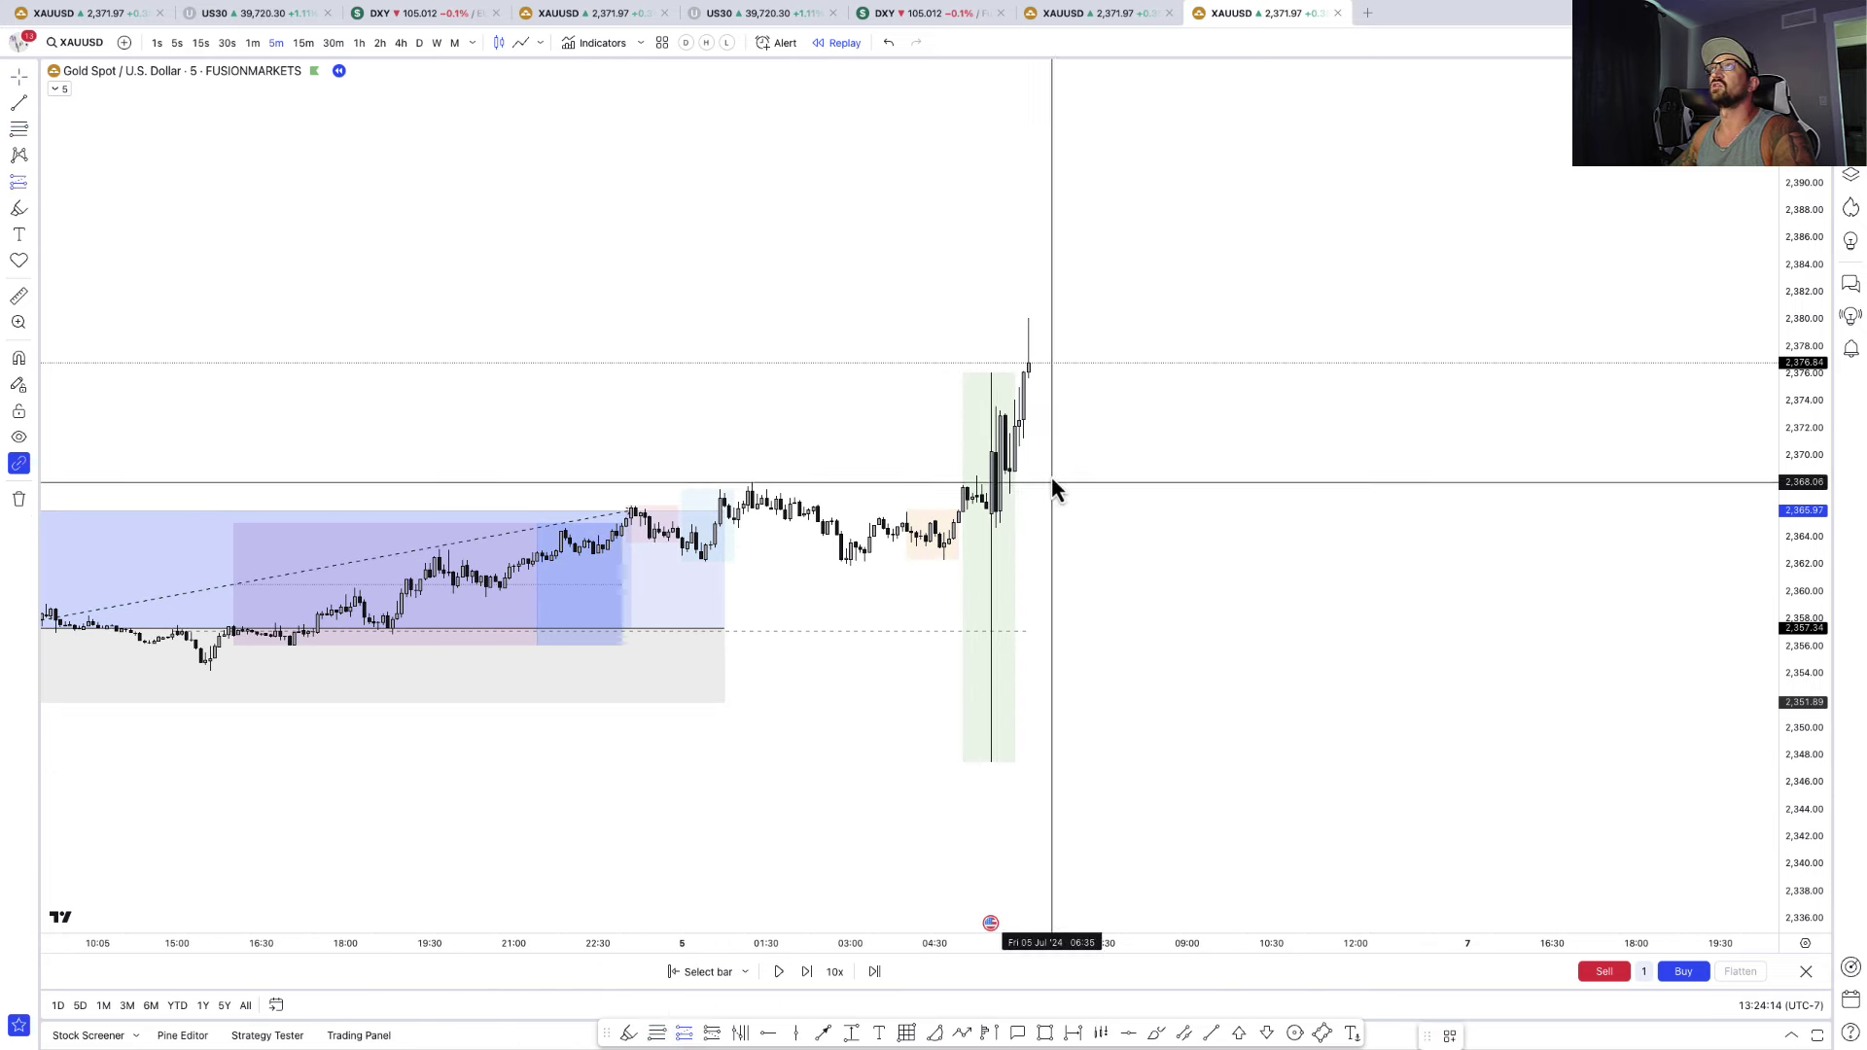
left_click(1016, 421)
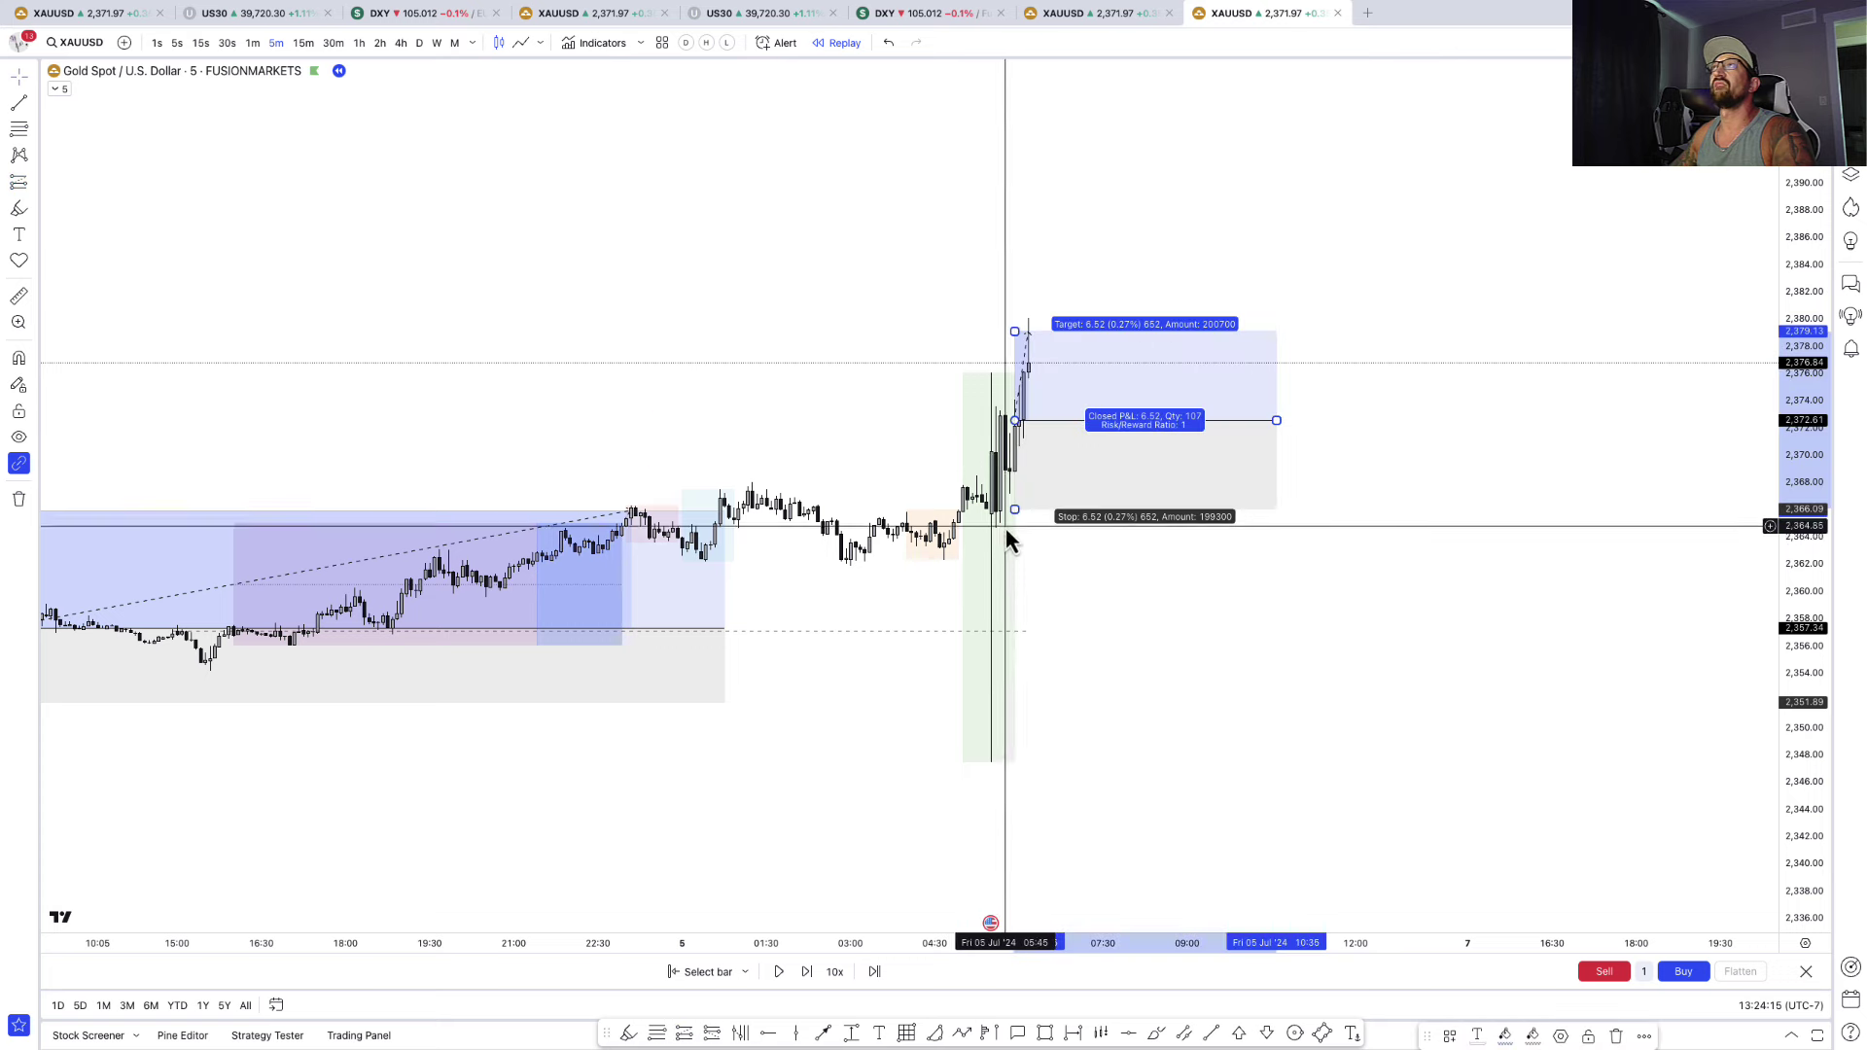
left_click_drag(1015, 509, 1015, 497)
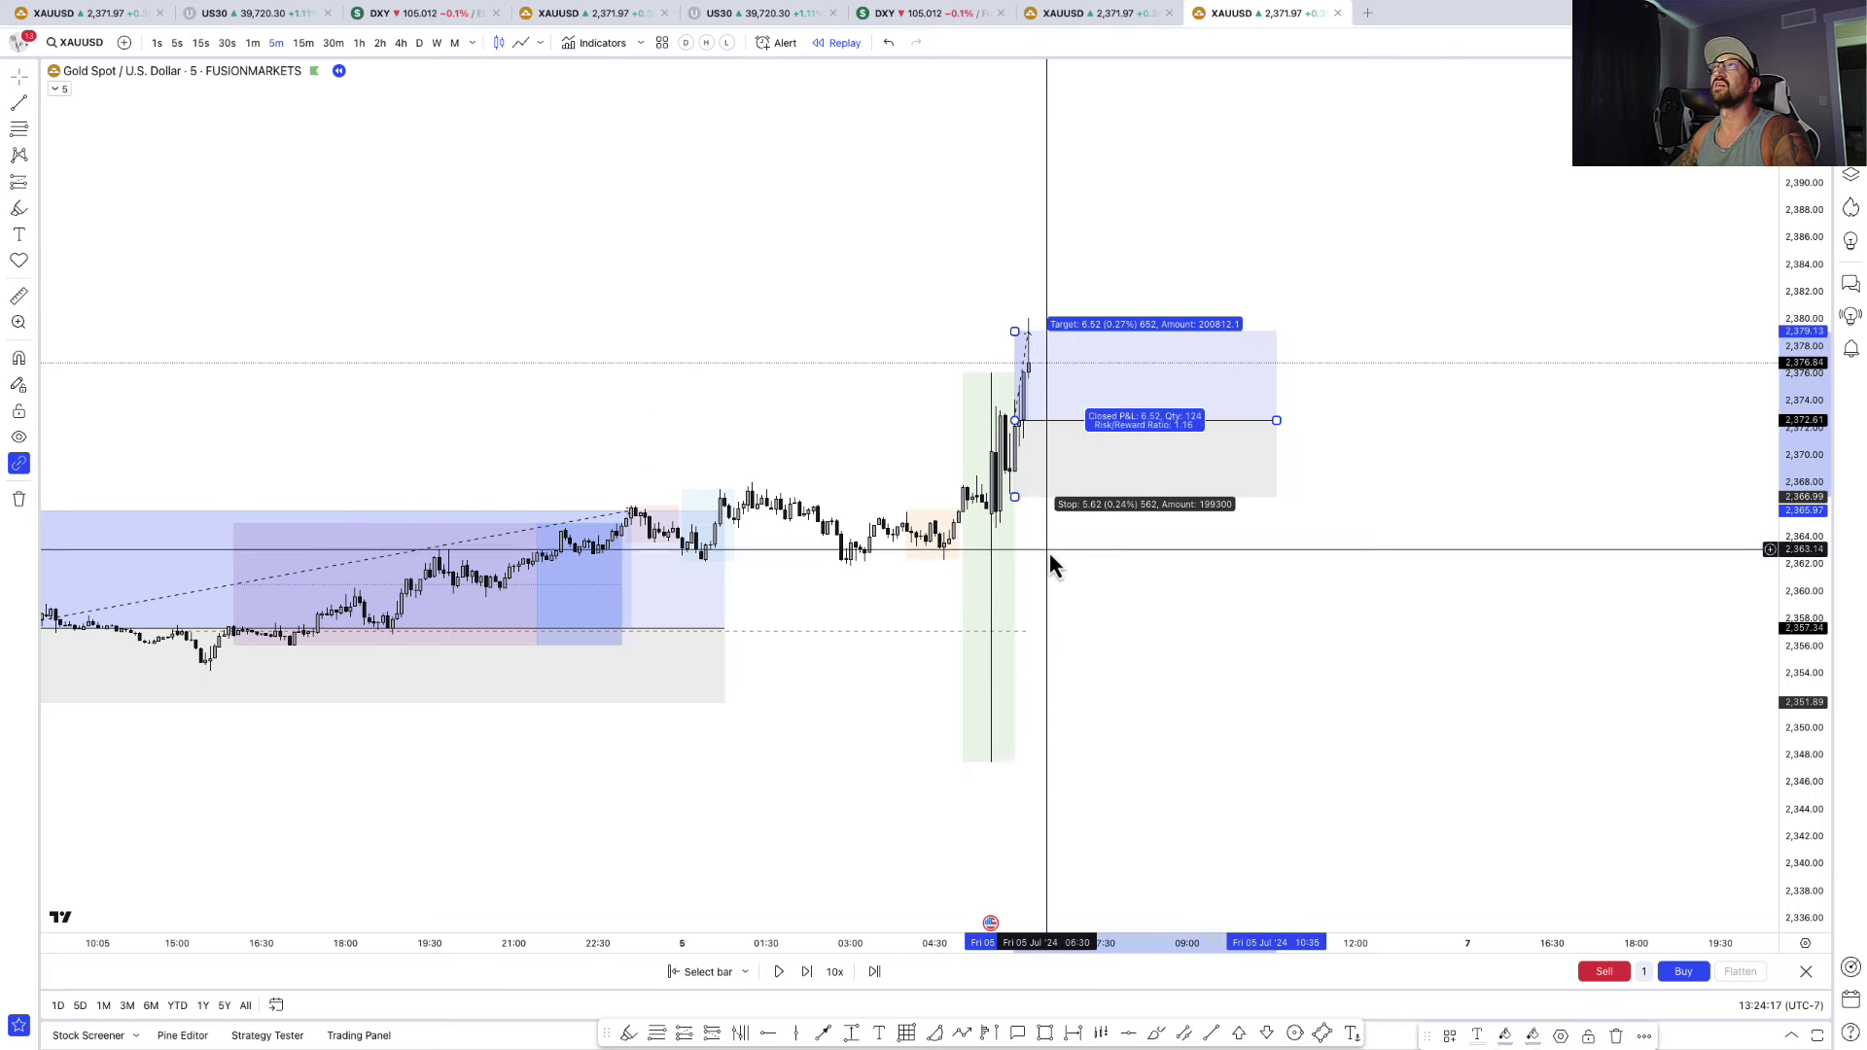
left_click(1049, 550)
left_click_drag(1043, 585, 1055, 676)
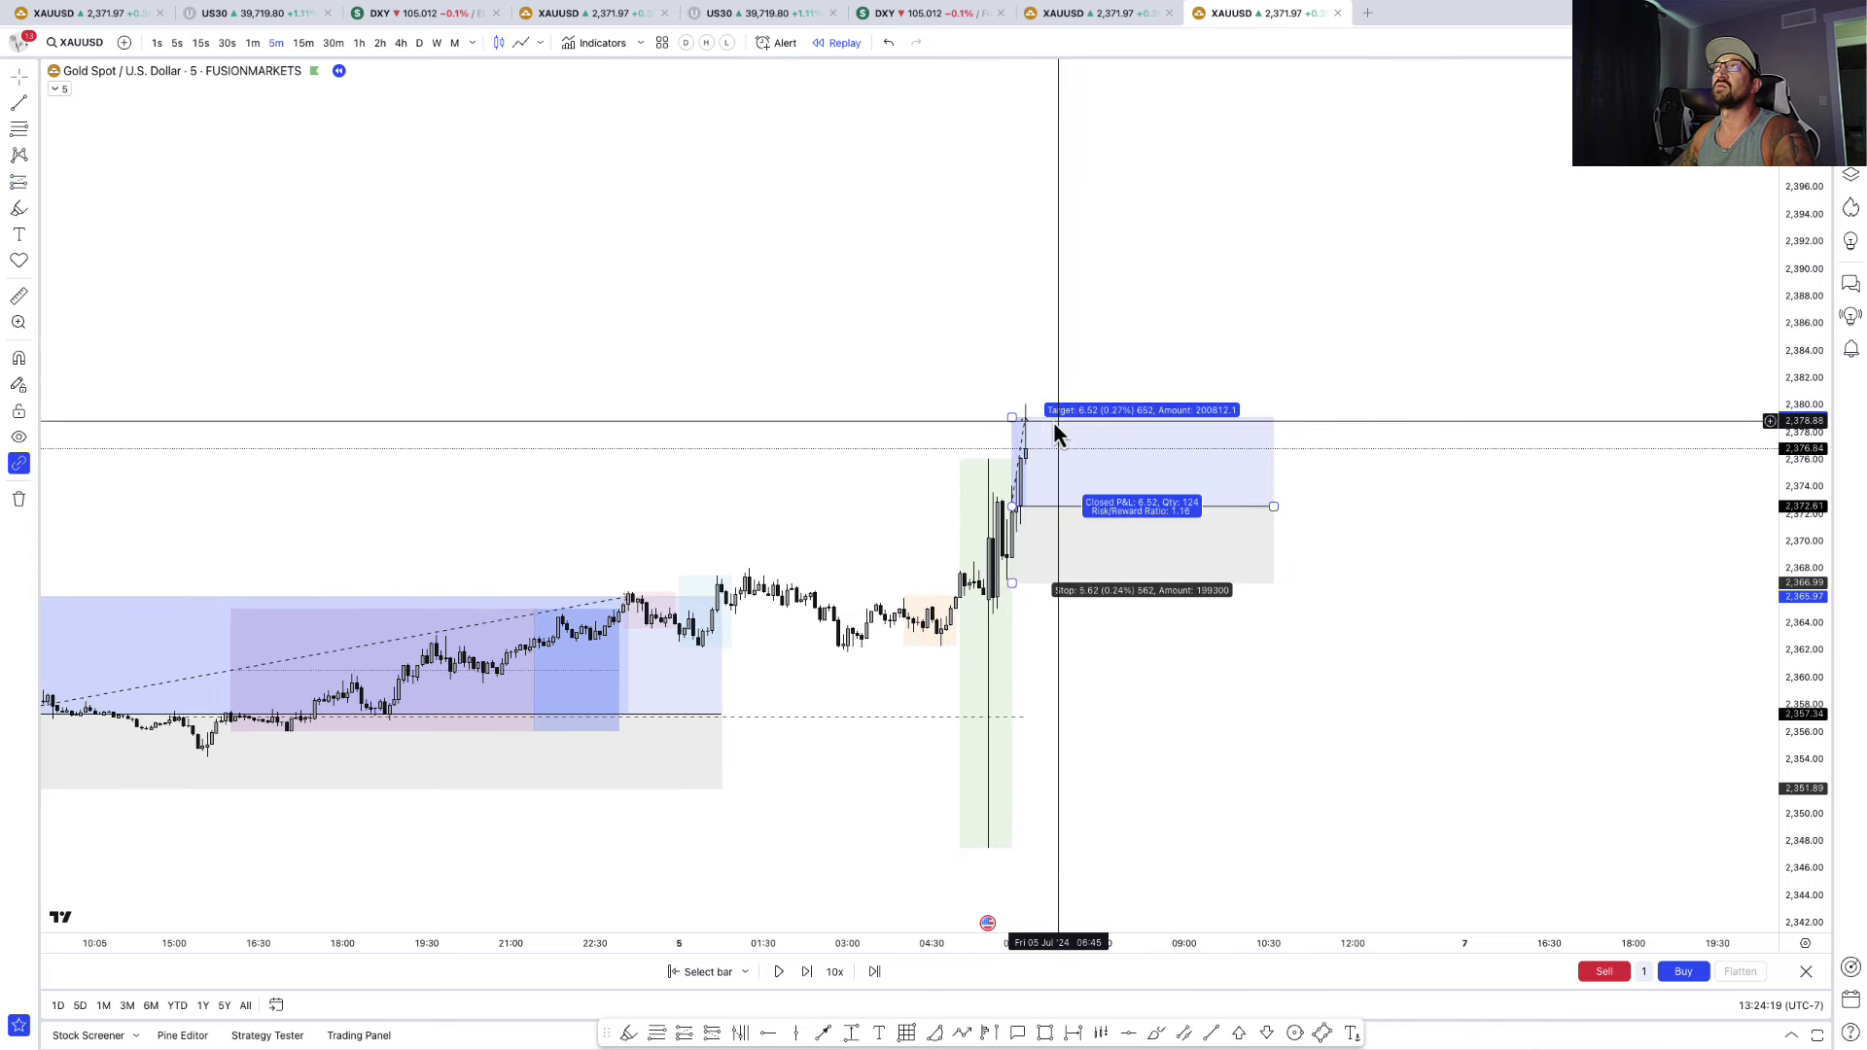
- Switch to the 1-hour timeframe and raise the new long position's target to 2,389.69
left_click_drag(1255, 709, 1132, 703)
scroll(1132, 694, "down", 1)
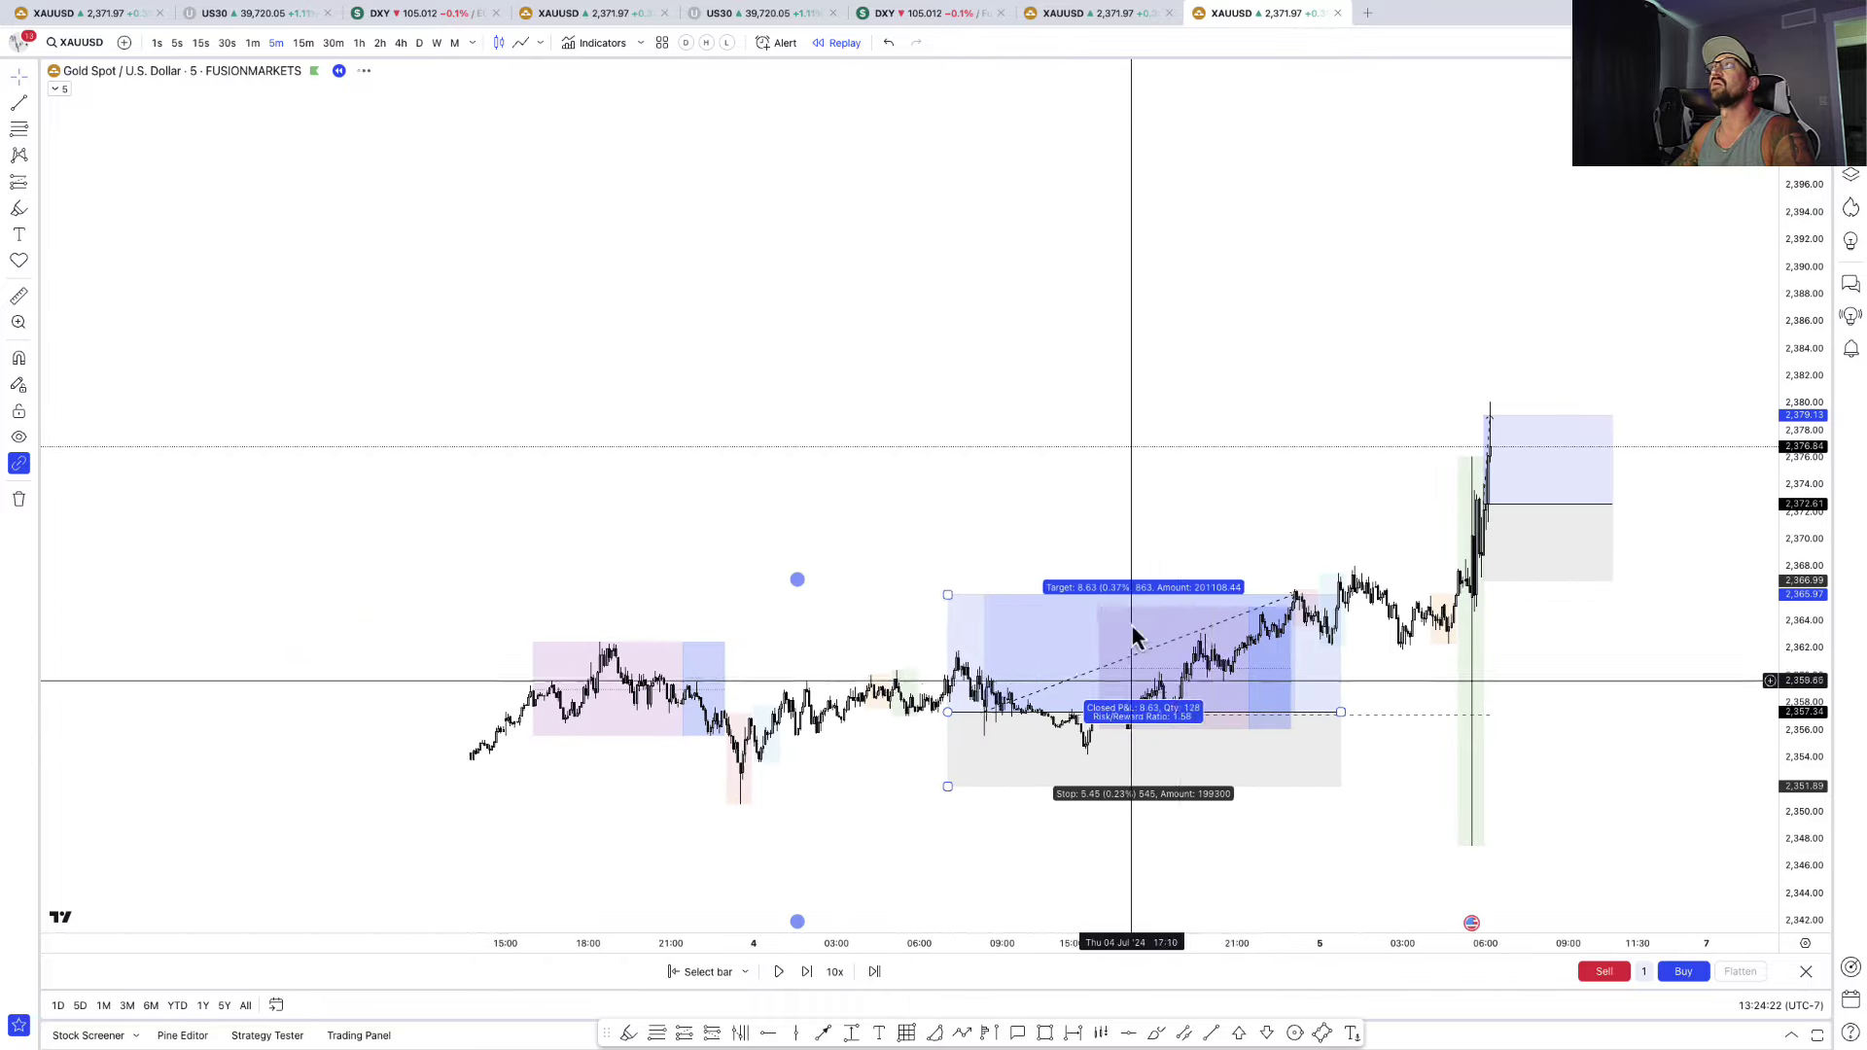
left_click(359, 43)
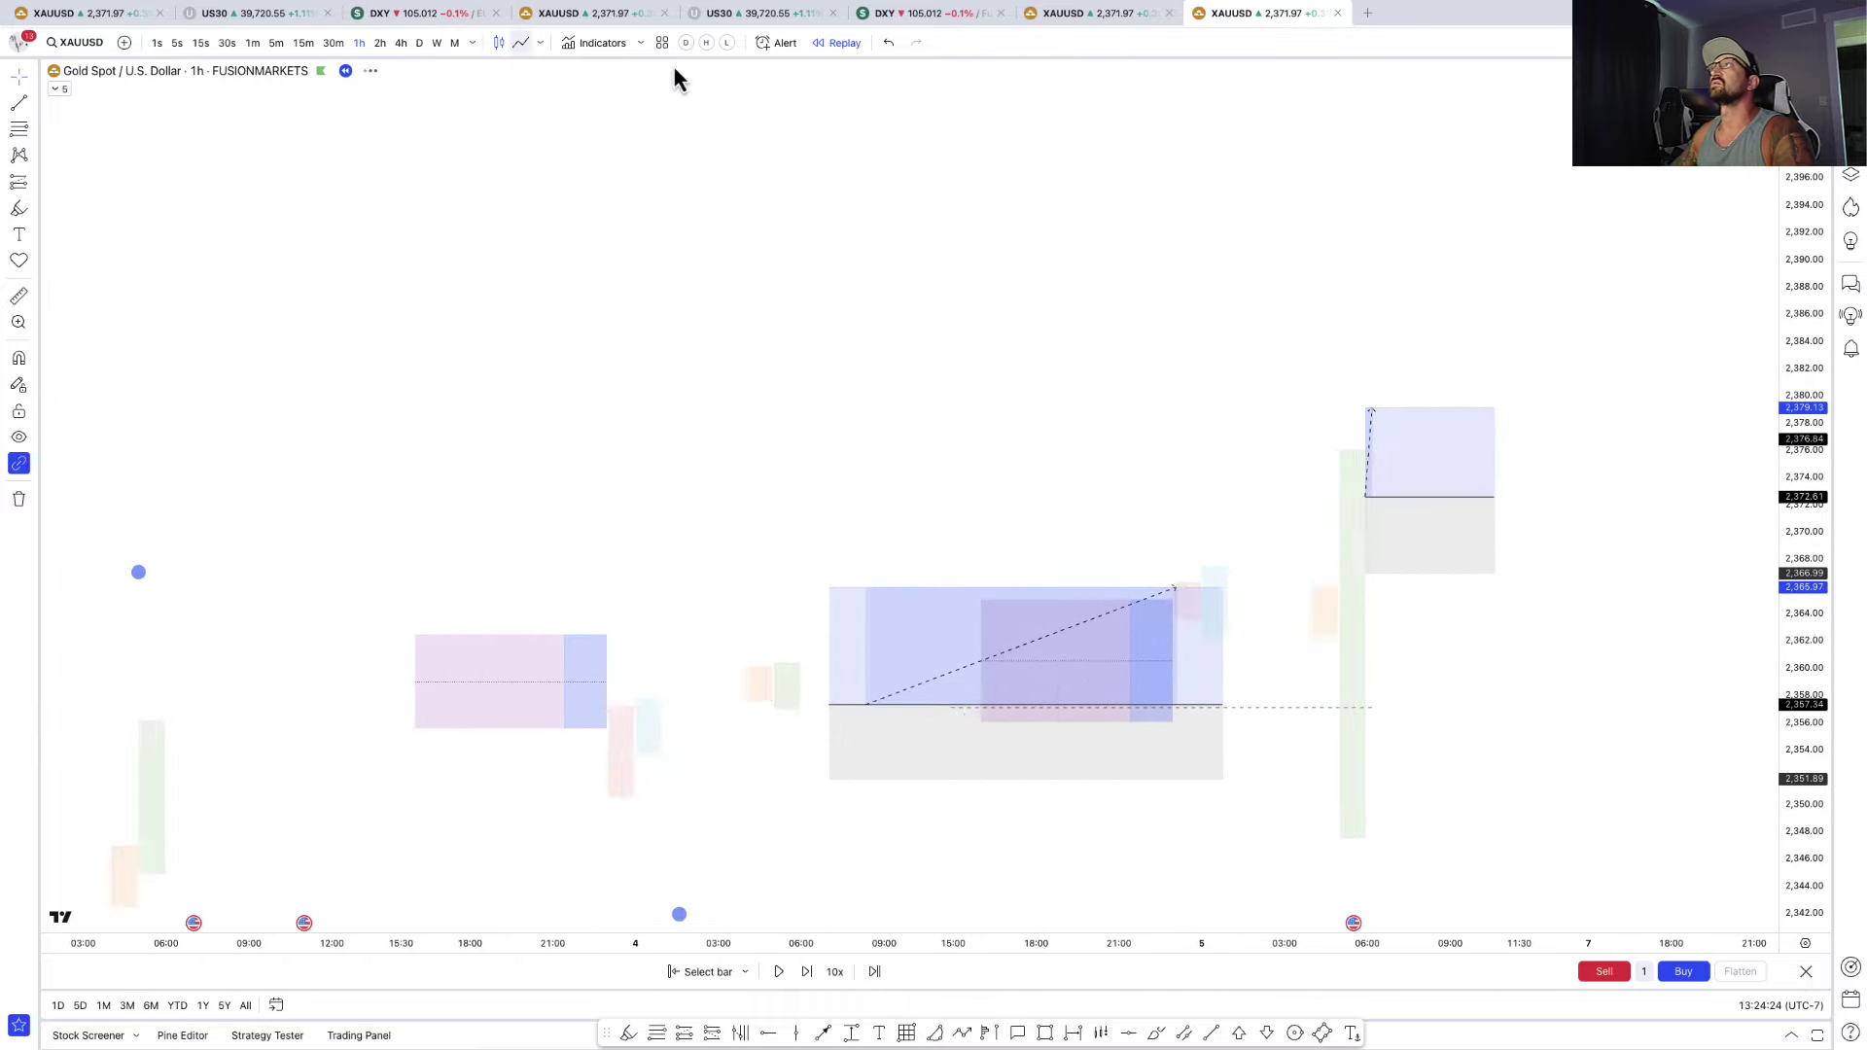
scroll(1064, 301, "down", 3)
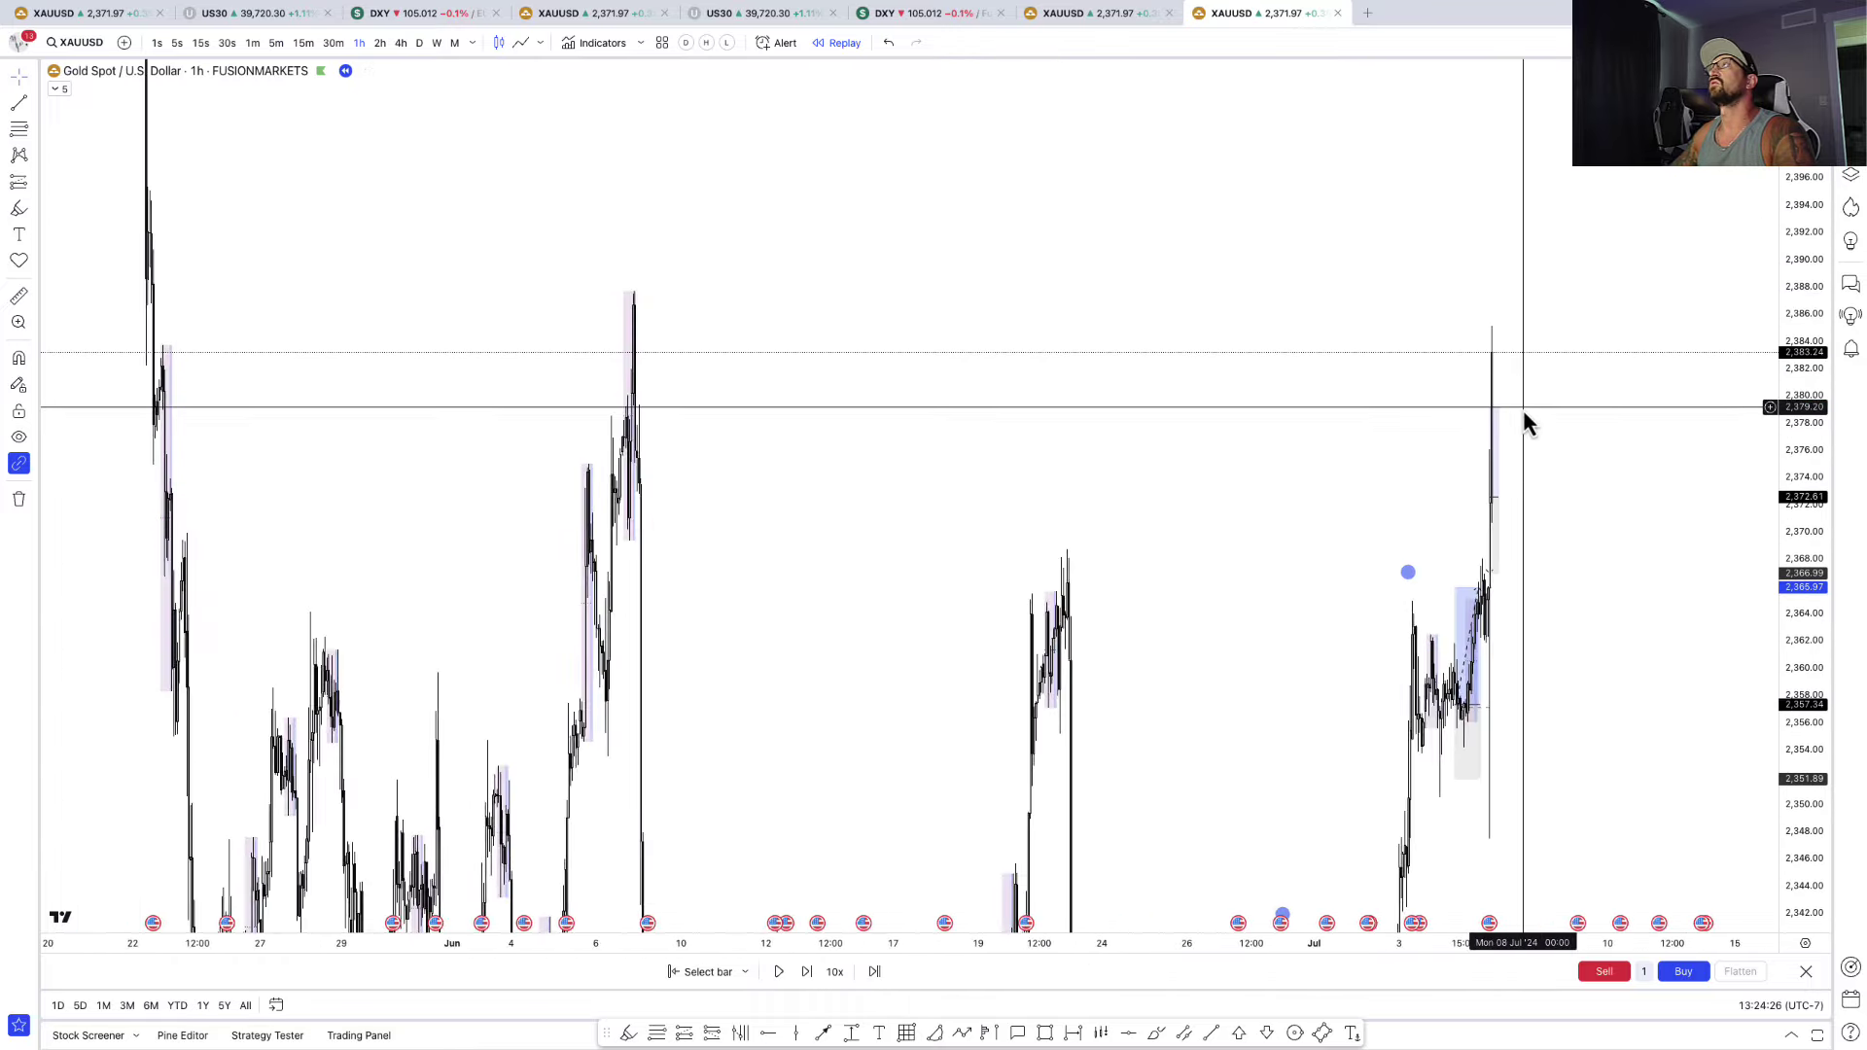
left_click_drag(1490, 411, 1490, 270)
- Review the long position on the 15-minute timeframe and return to the 5-minute chart
left_click(309, 44)
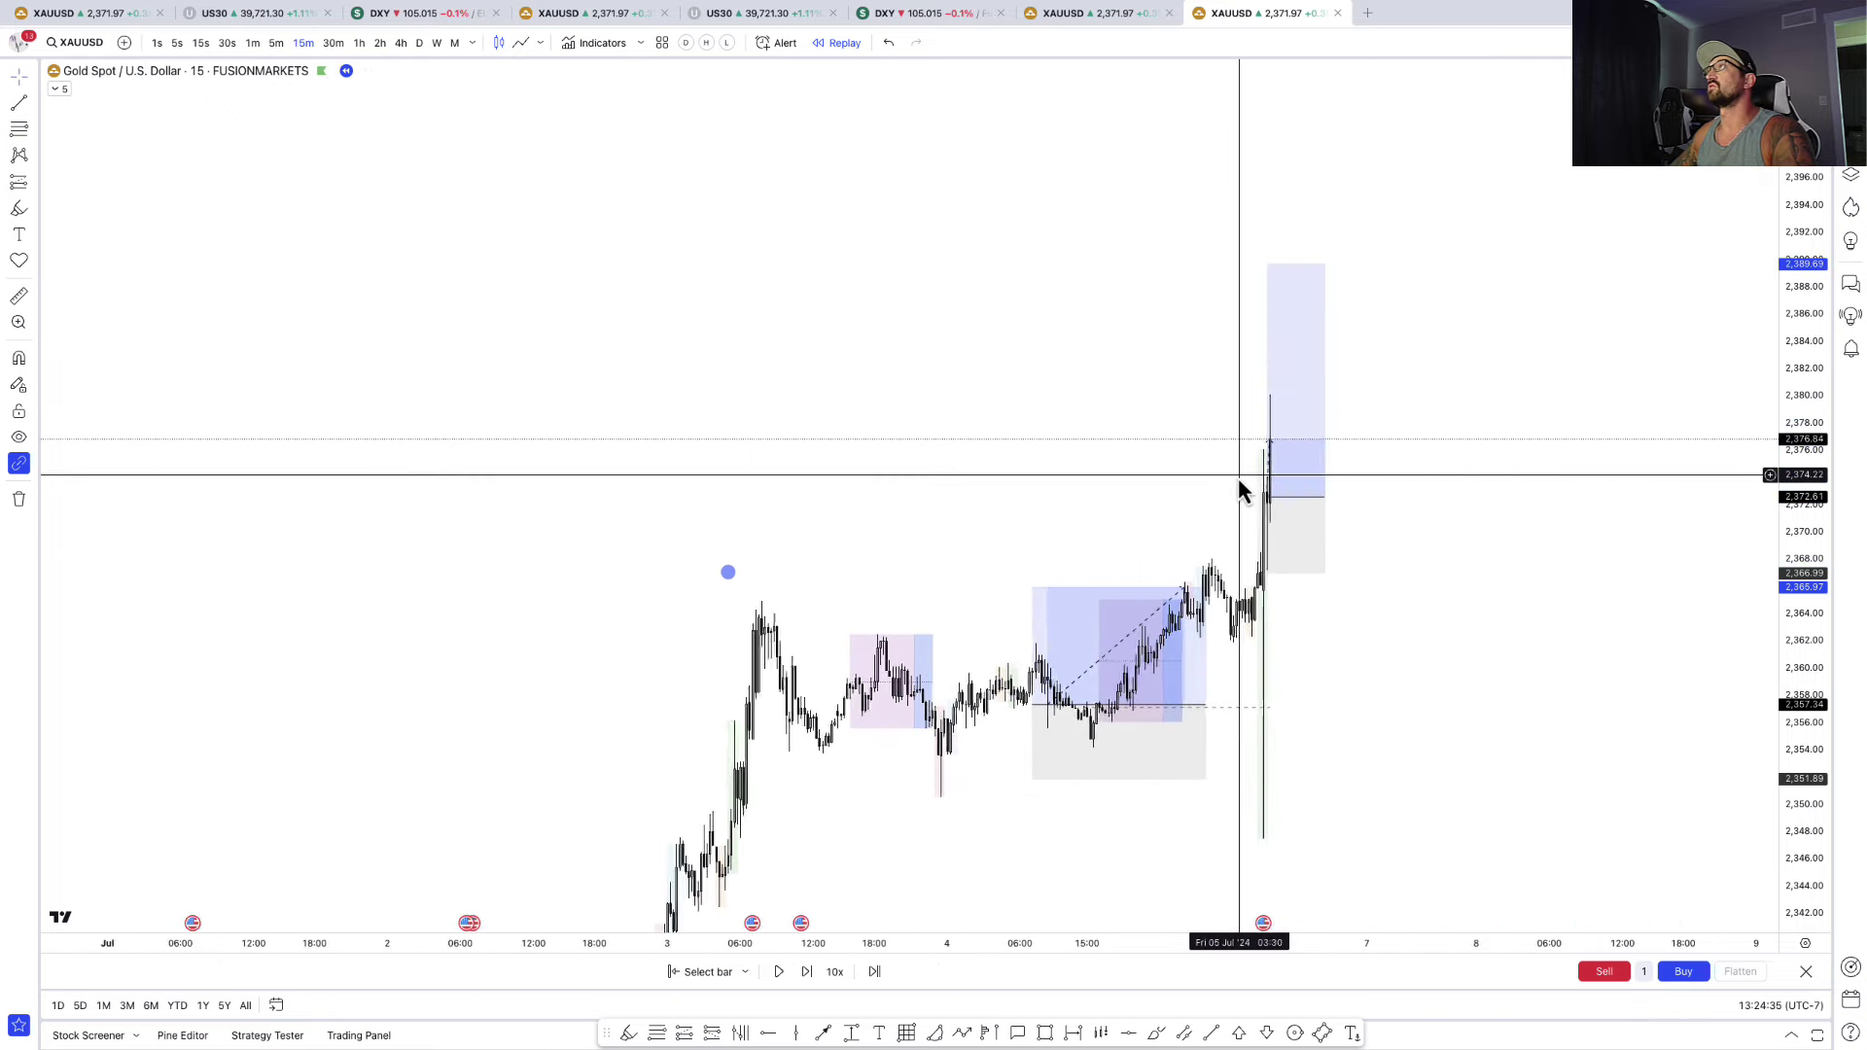
scroll(1350, 584, "down", 3)
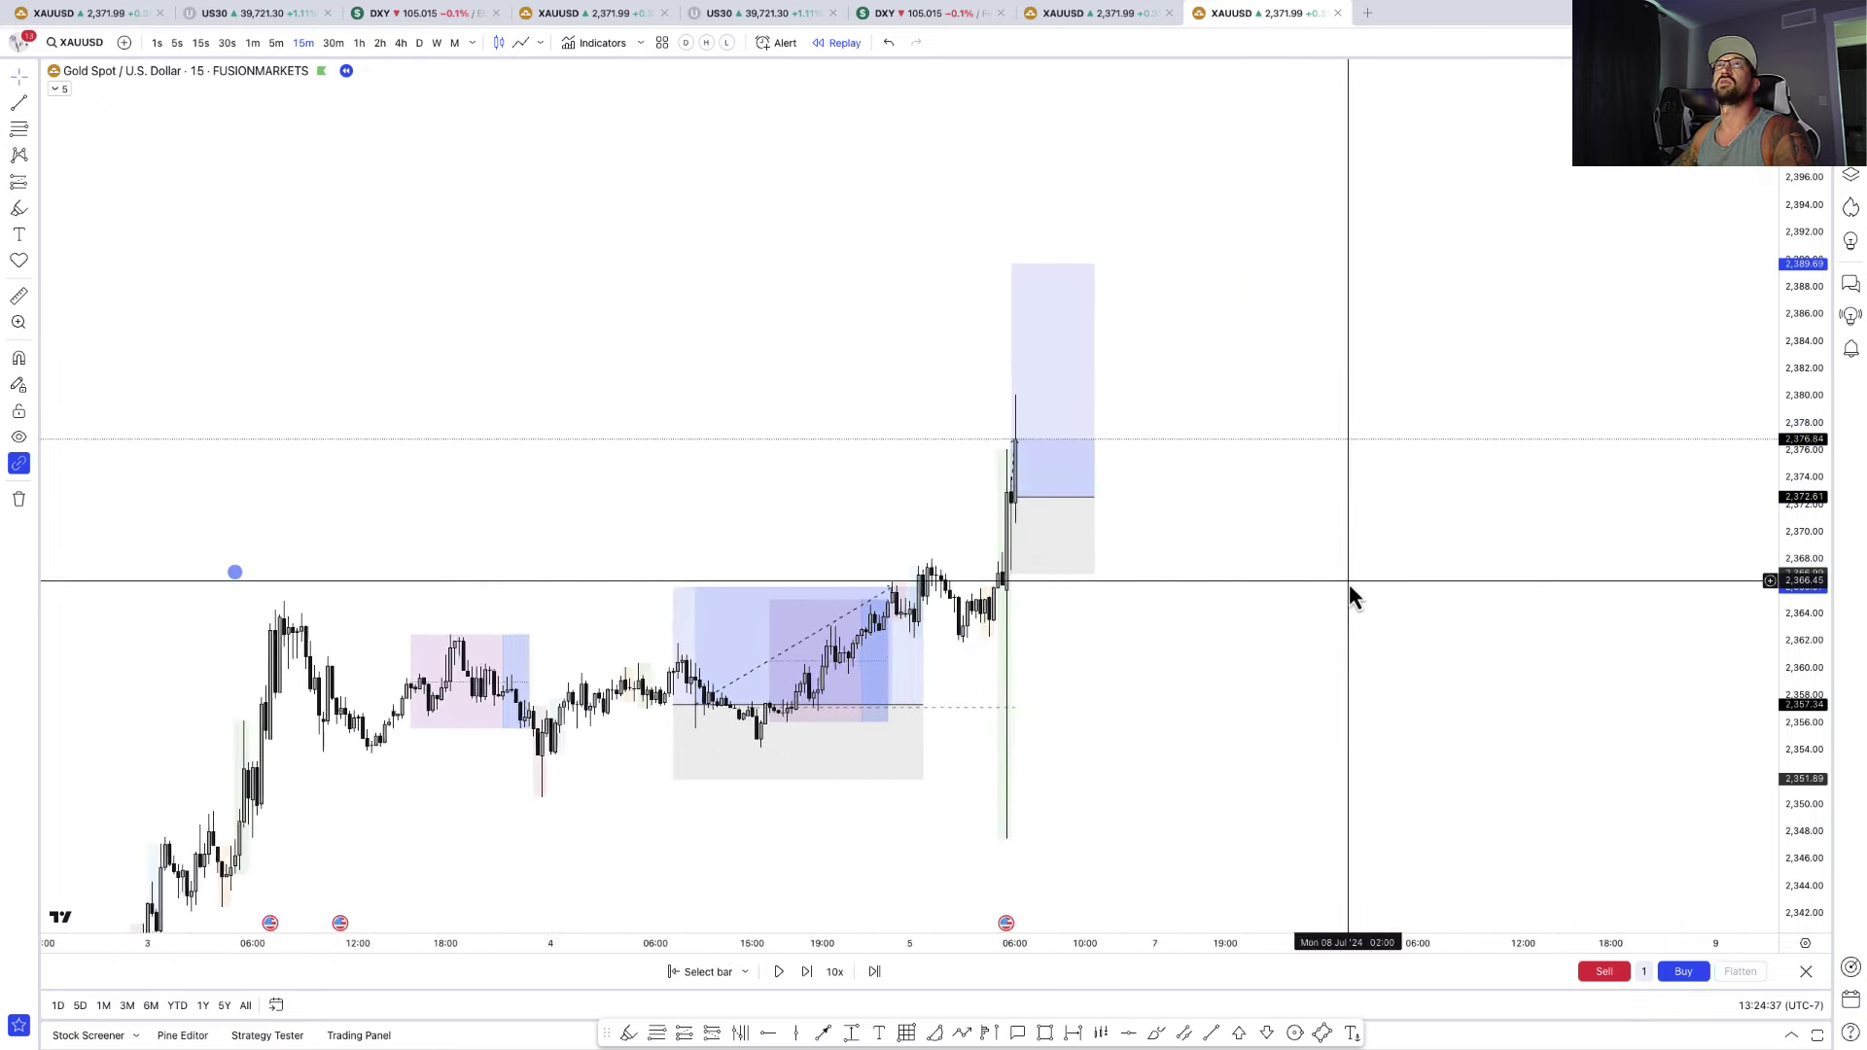
scroll(1381, 608, "up", 5)
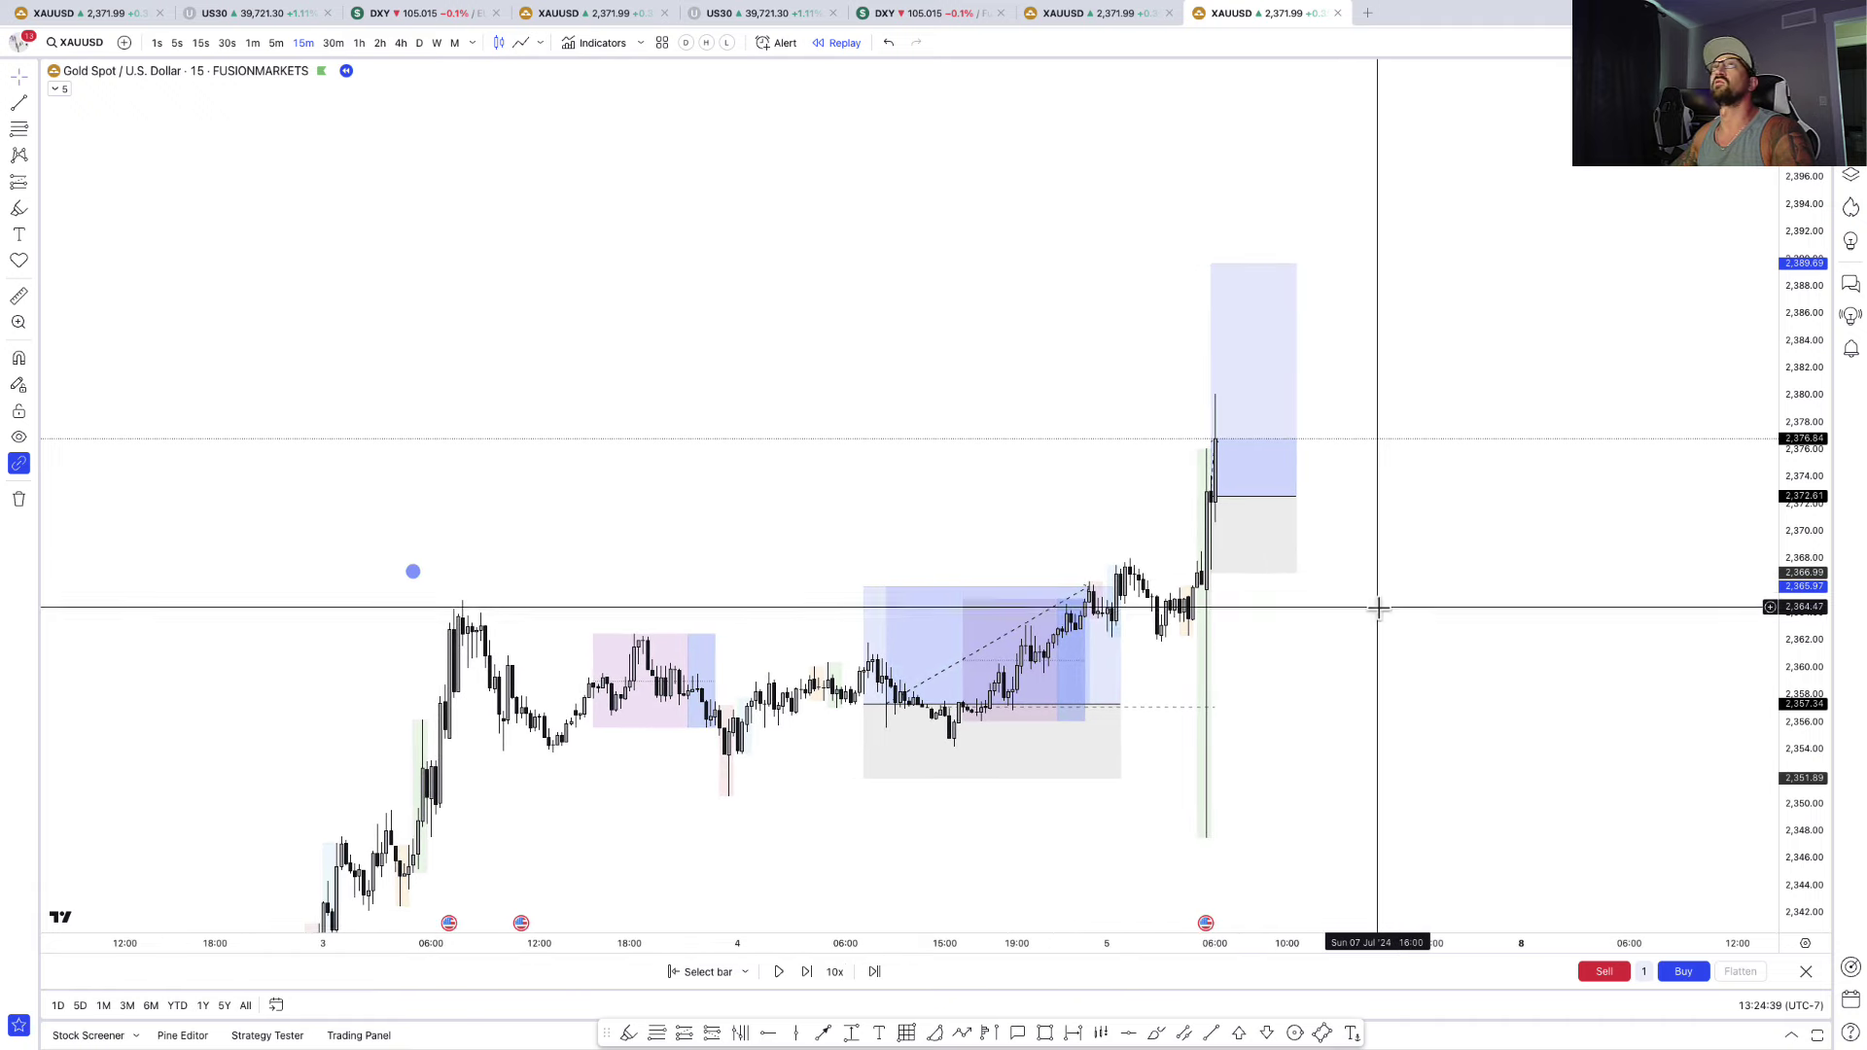
left_click(276, 43)
left_click_drag(1430, 555, 1184, 617)
scroll(1184, 617, "down", 1)
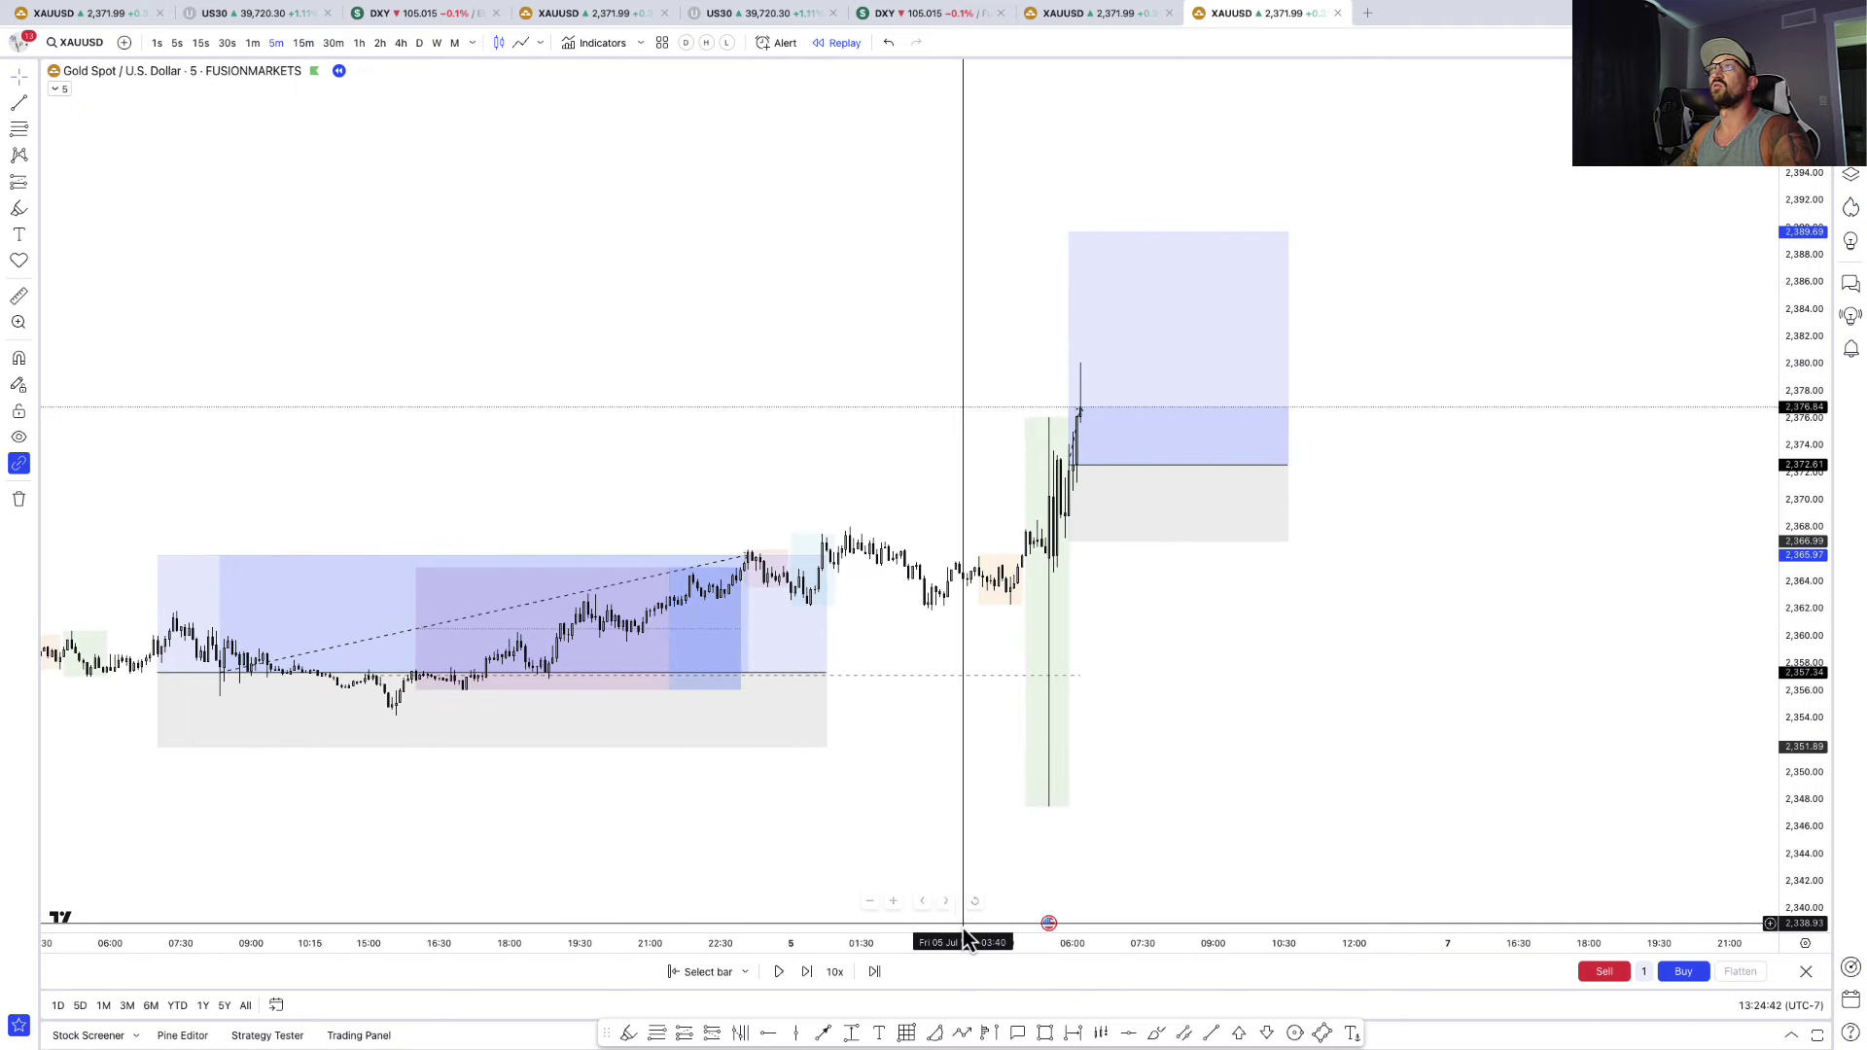
- Play the 5-minute replay forward until price reaches the long position's target, and pause it there
left_click(778, 975)
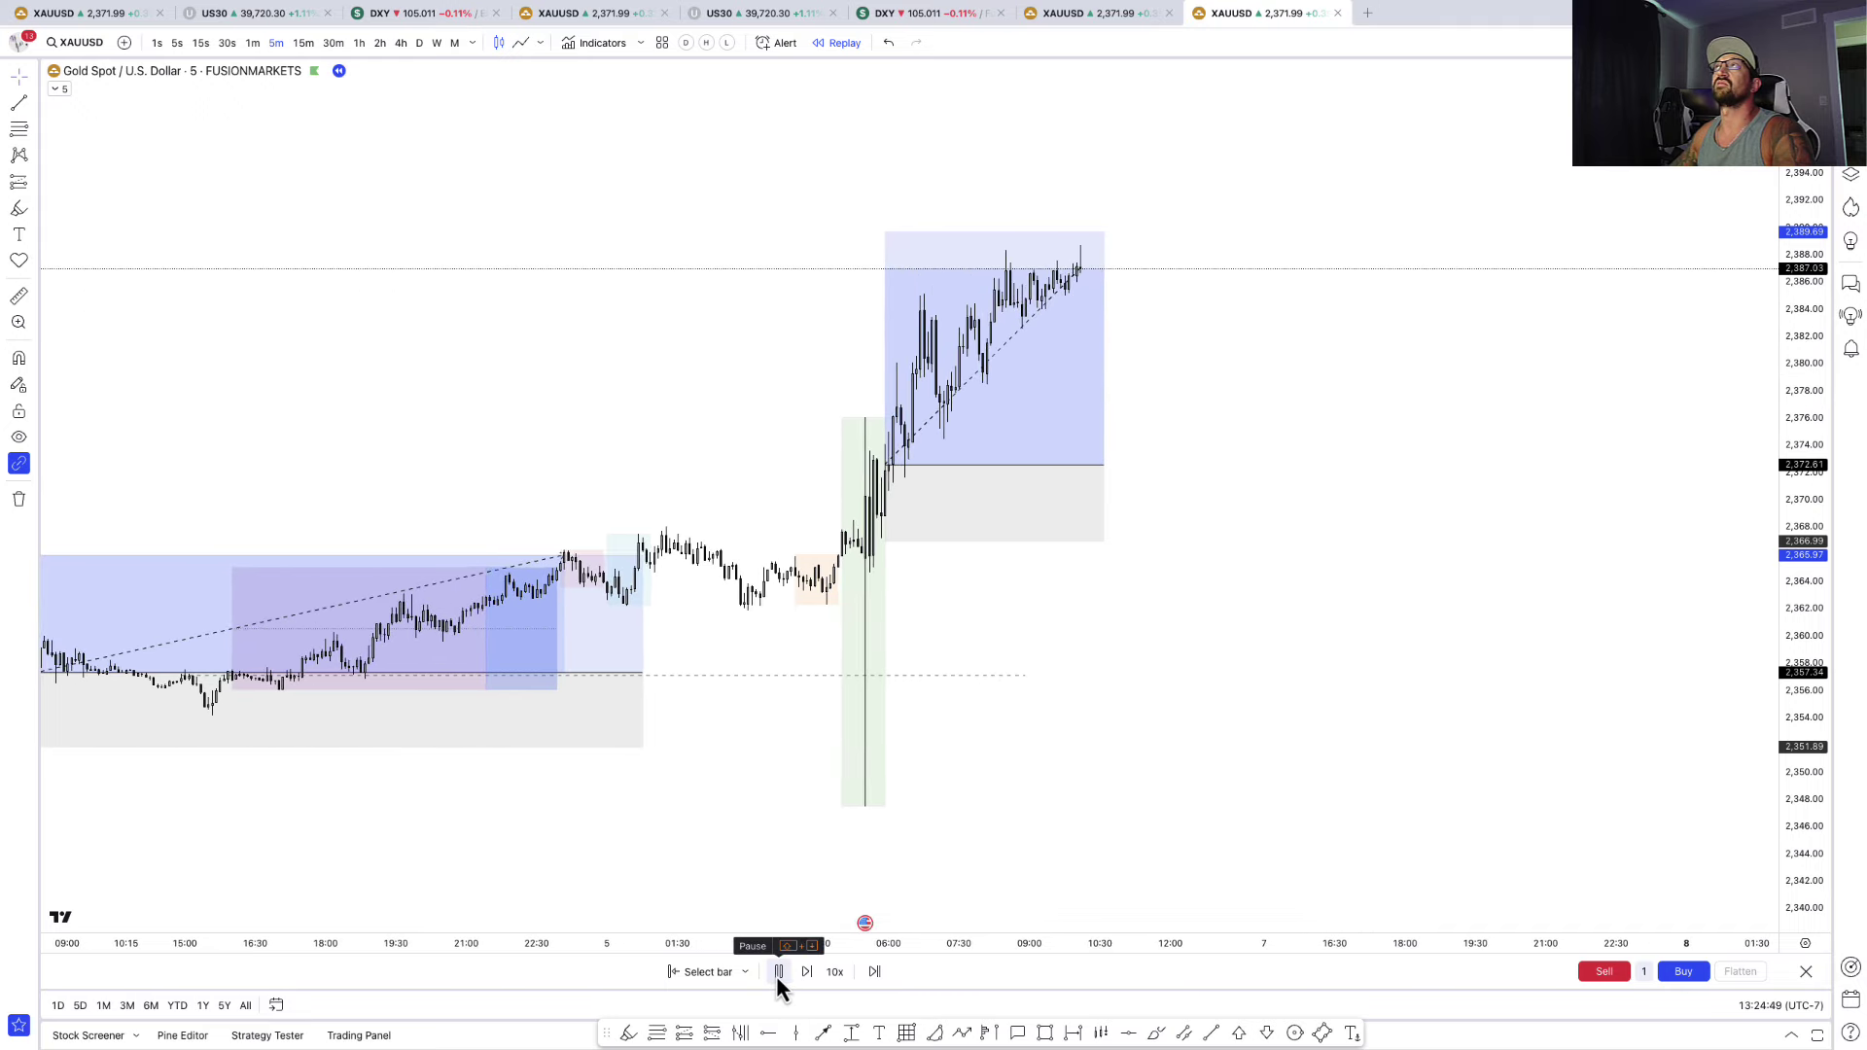
left_click(778, 973)
left_click_drag(1411, 626, 1566, 621)
scroll(1566, 620, "up", 4)
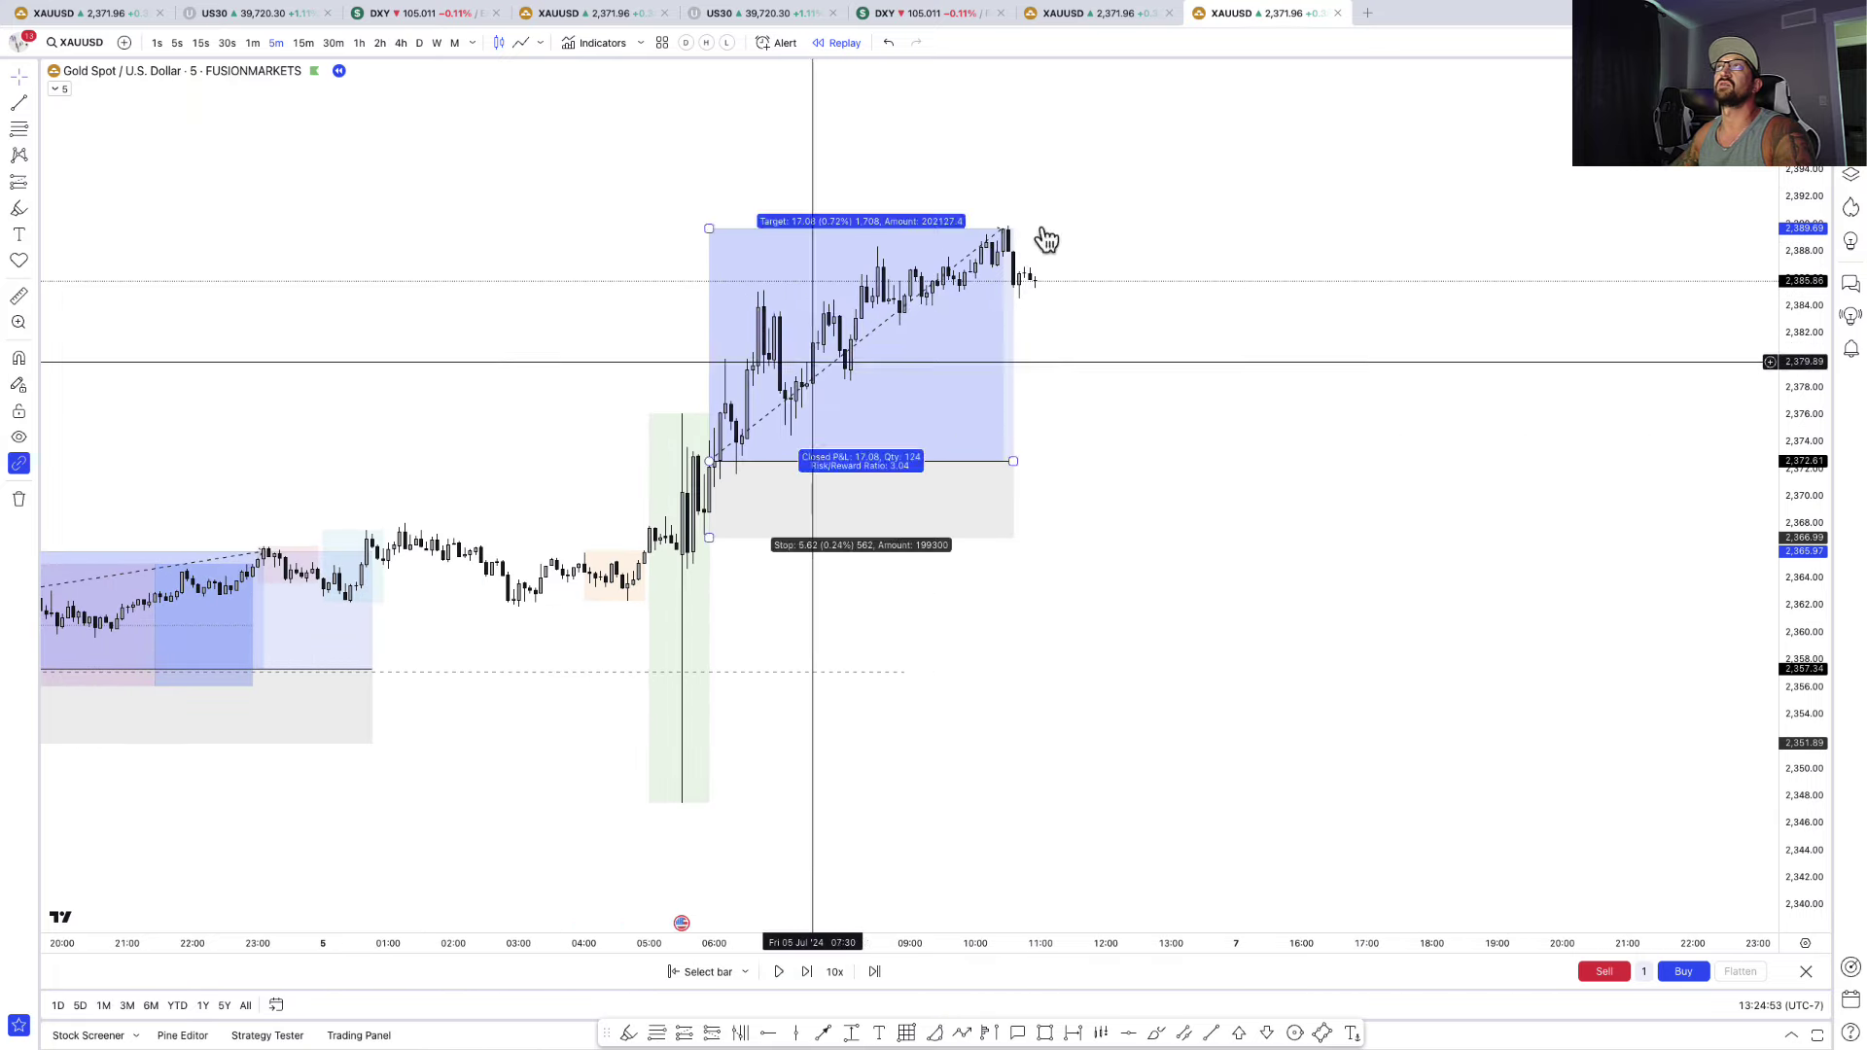
left_click(1280, 475)
left_click_drag(1280, 476, 1180, 526)
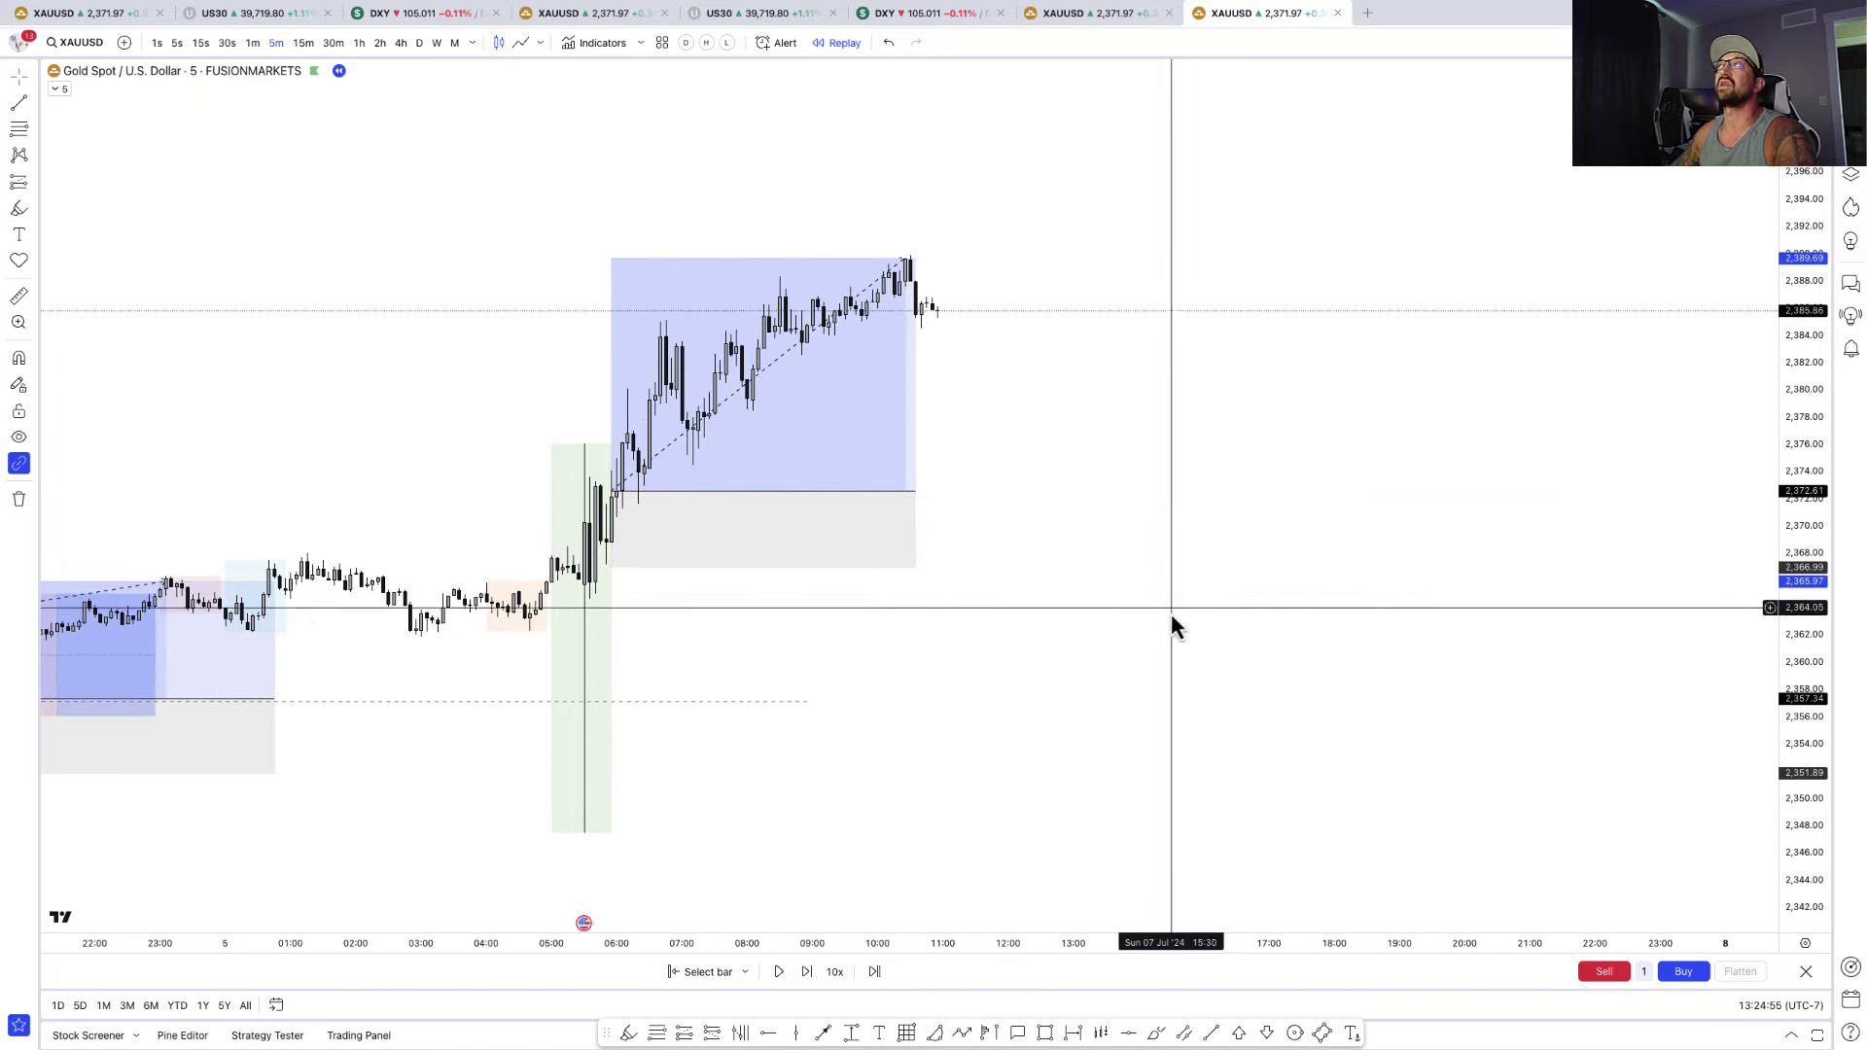
scroll(1179, 586, "down", 3)
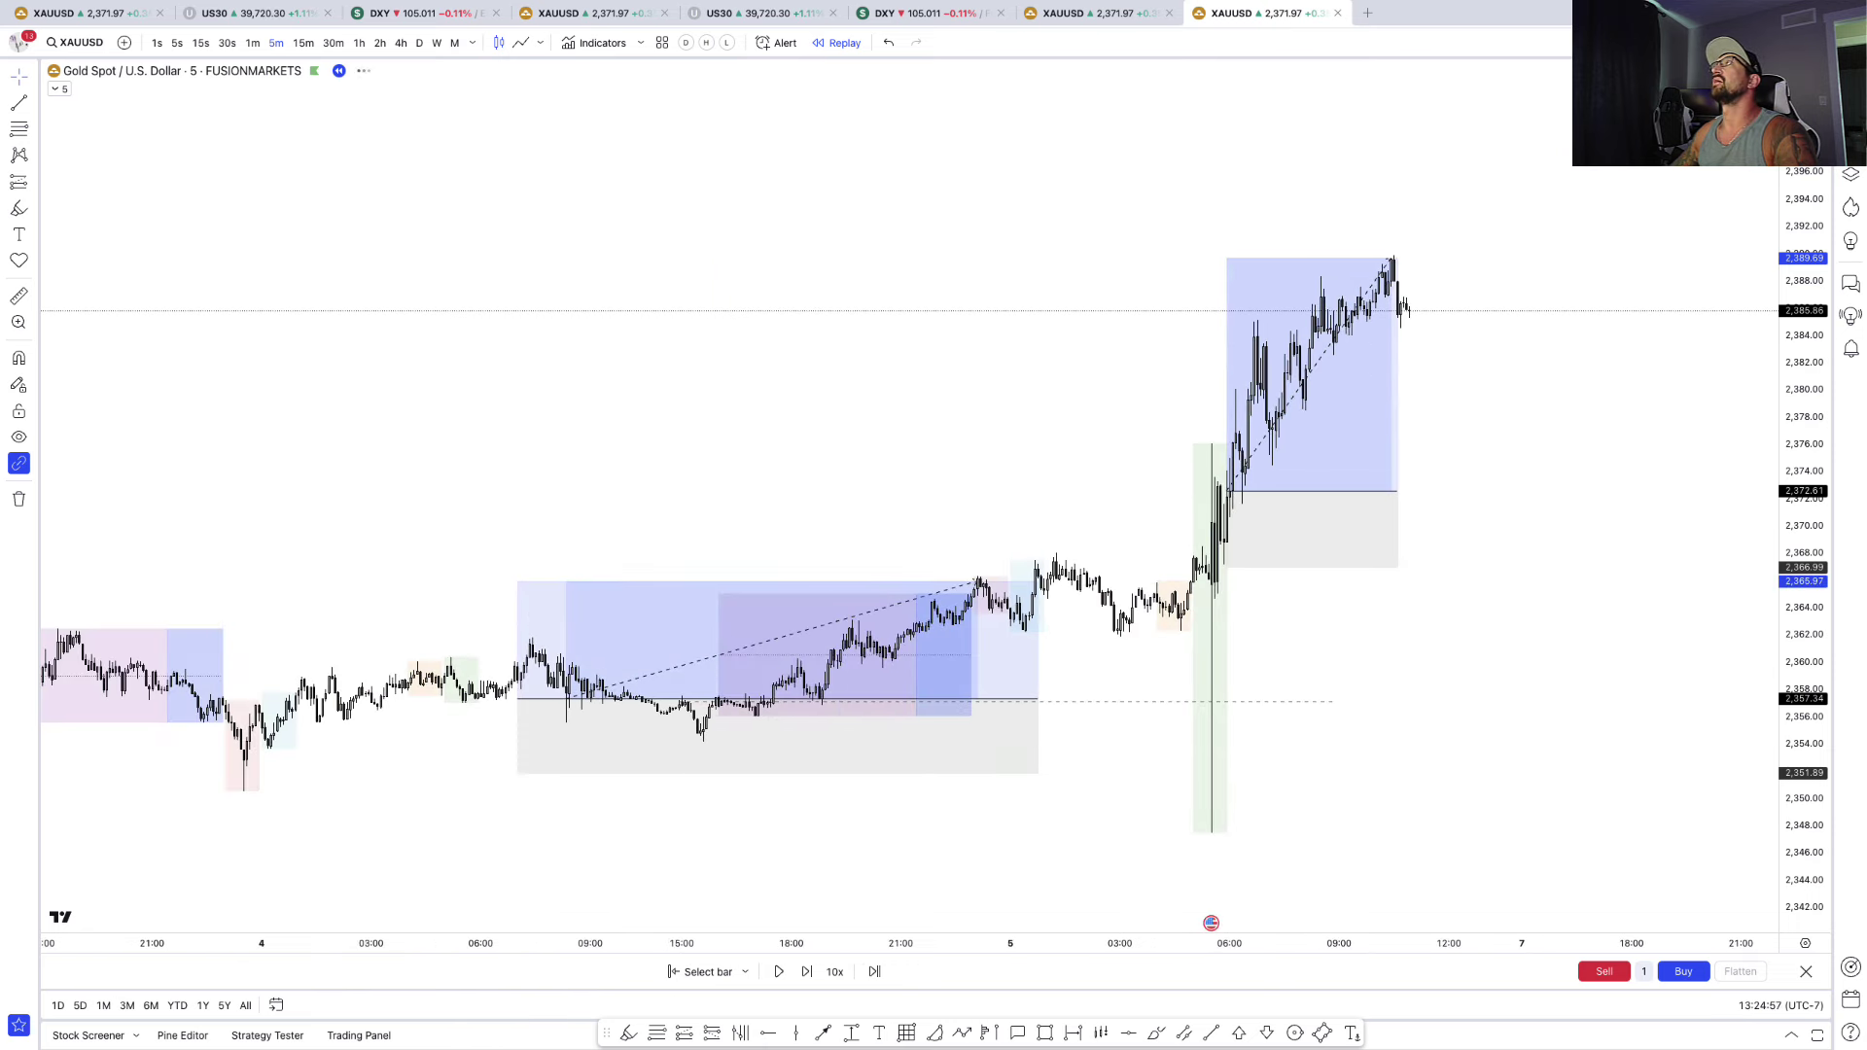
- Load US30 from the watchlist in place of the gold chart and hide the watchlist
left_click(1850, 173)
left_click(1611, 158)
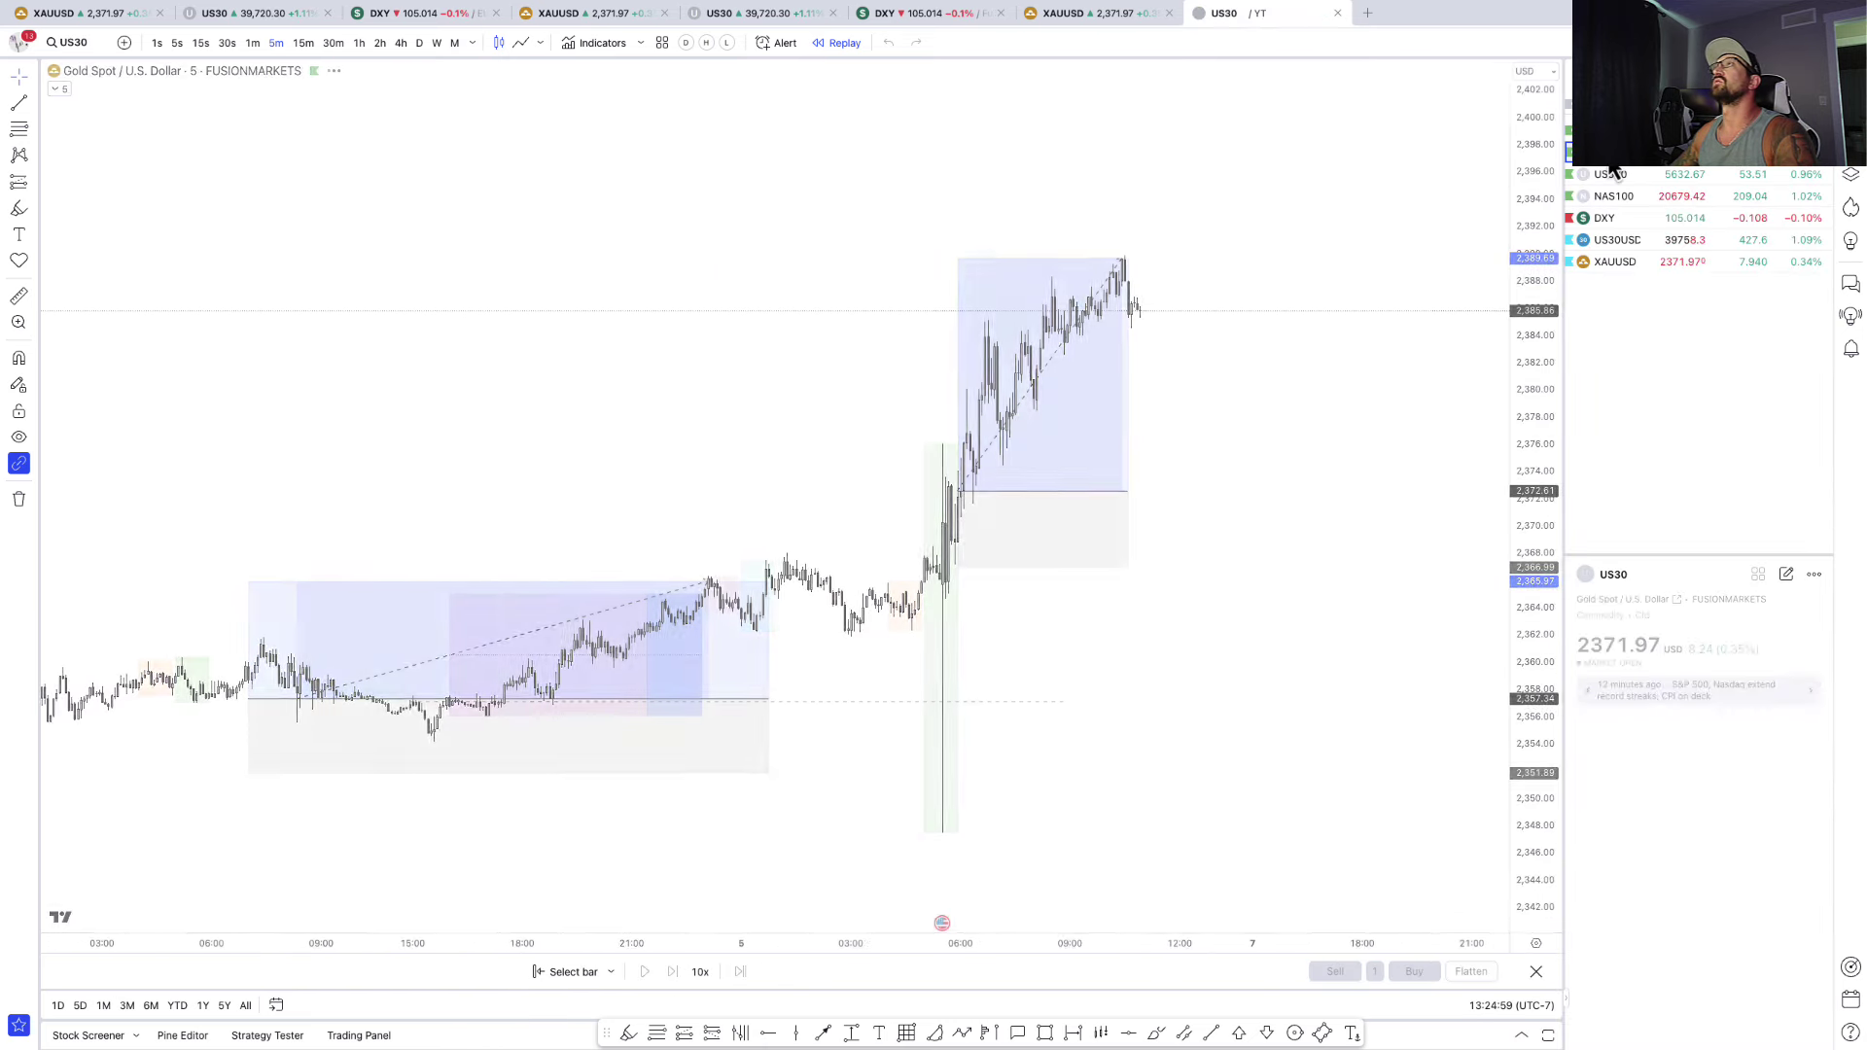
left_click(1851, 76)
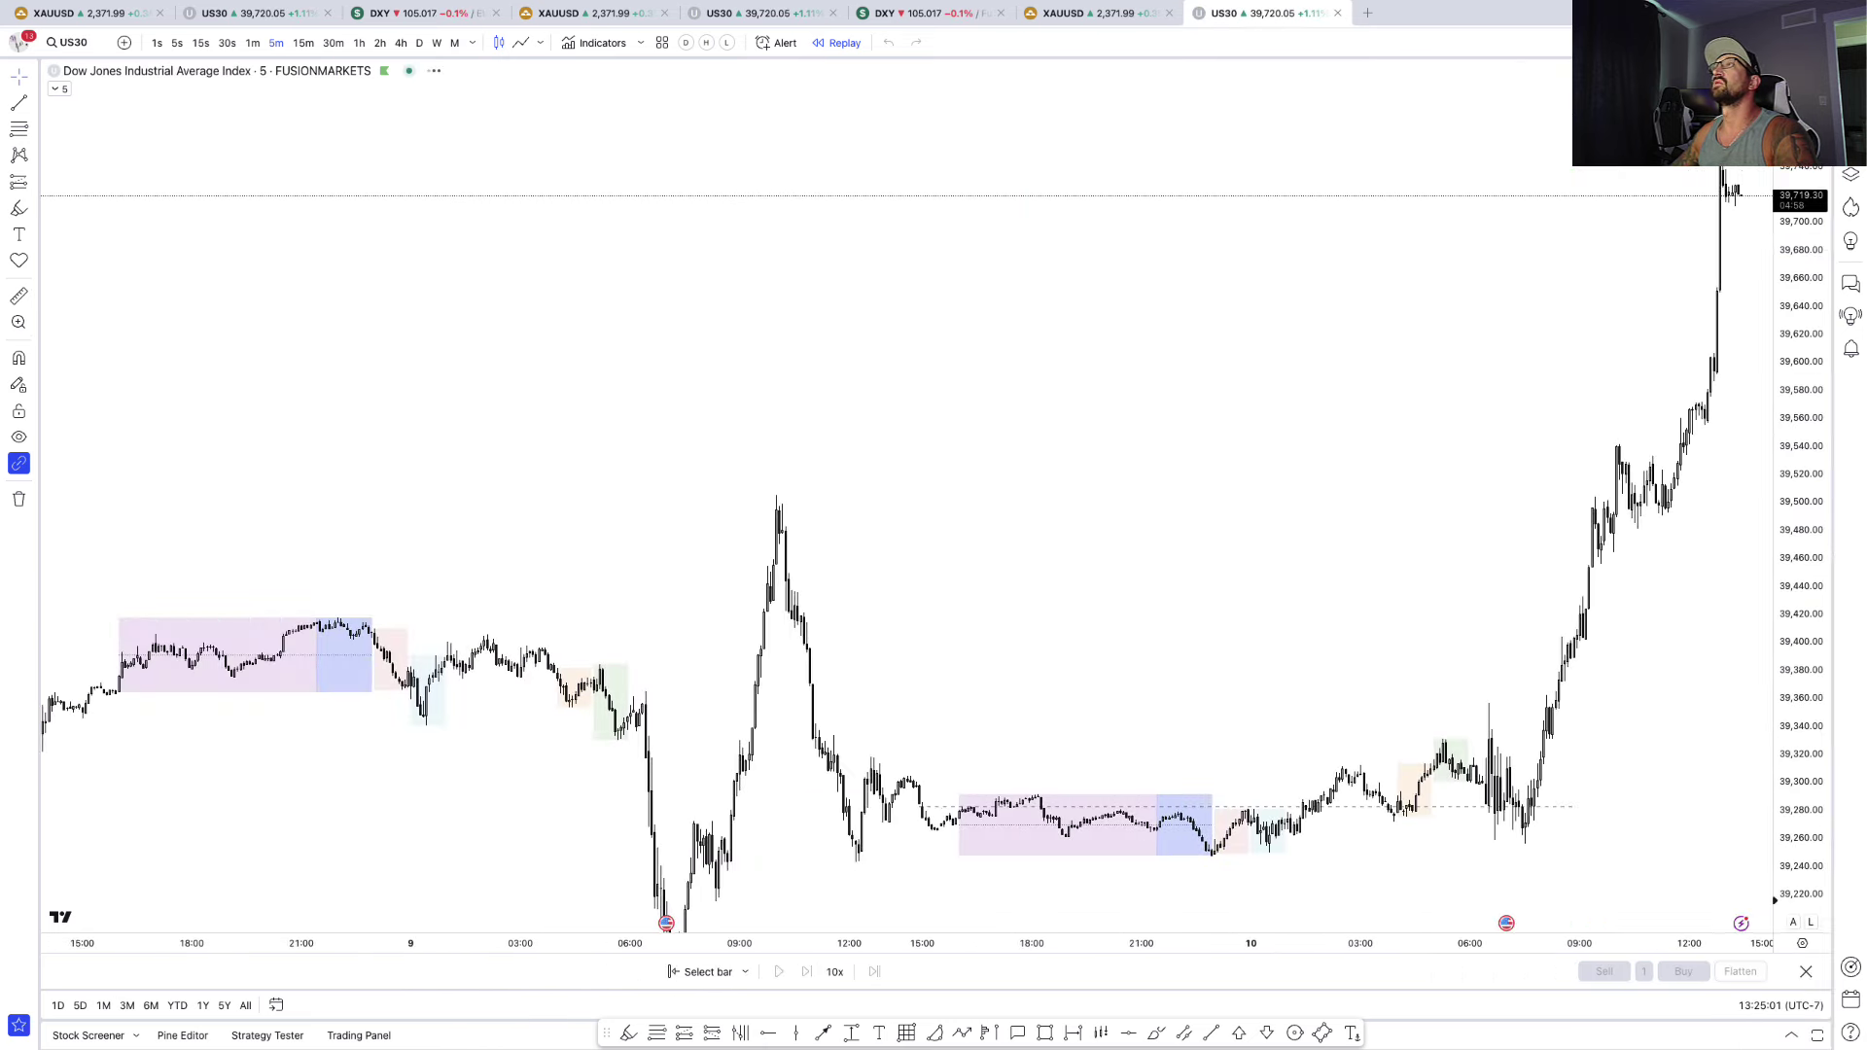
- Examine US30 price action on the 5-minute chart from 10 July back to 5 July
scroll(920, 505, "down", 3)
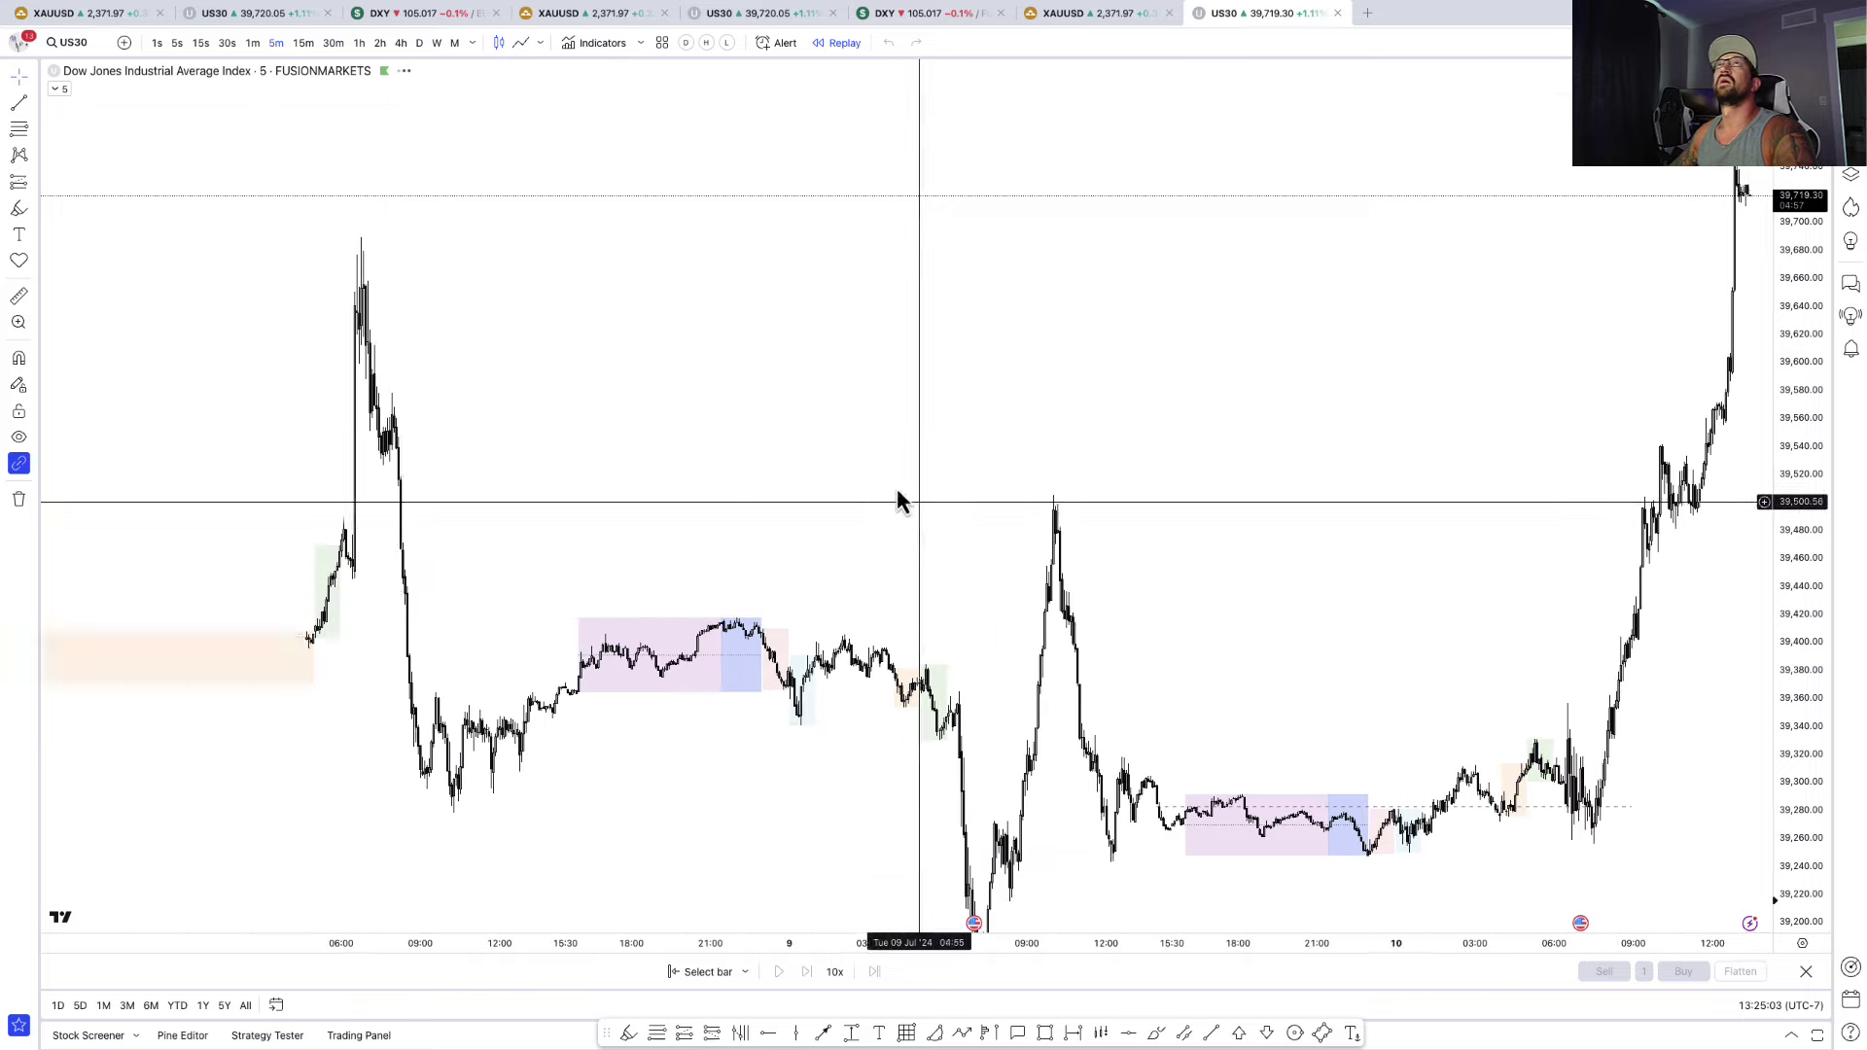
left_click(360, 18)
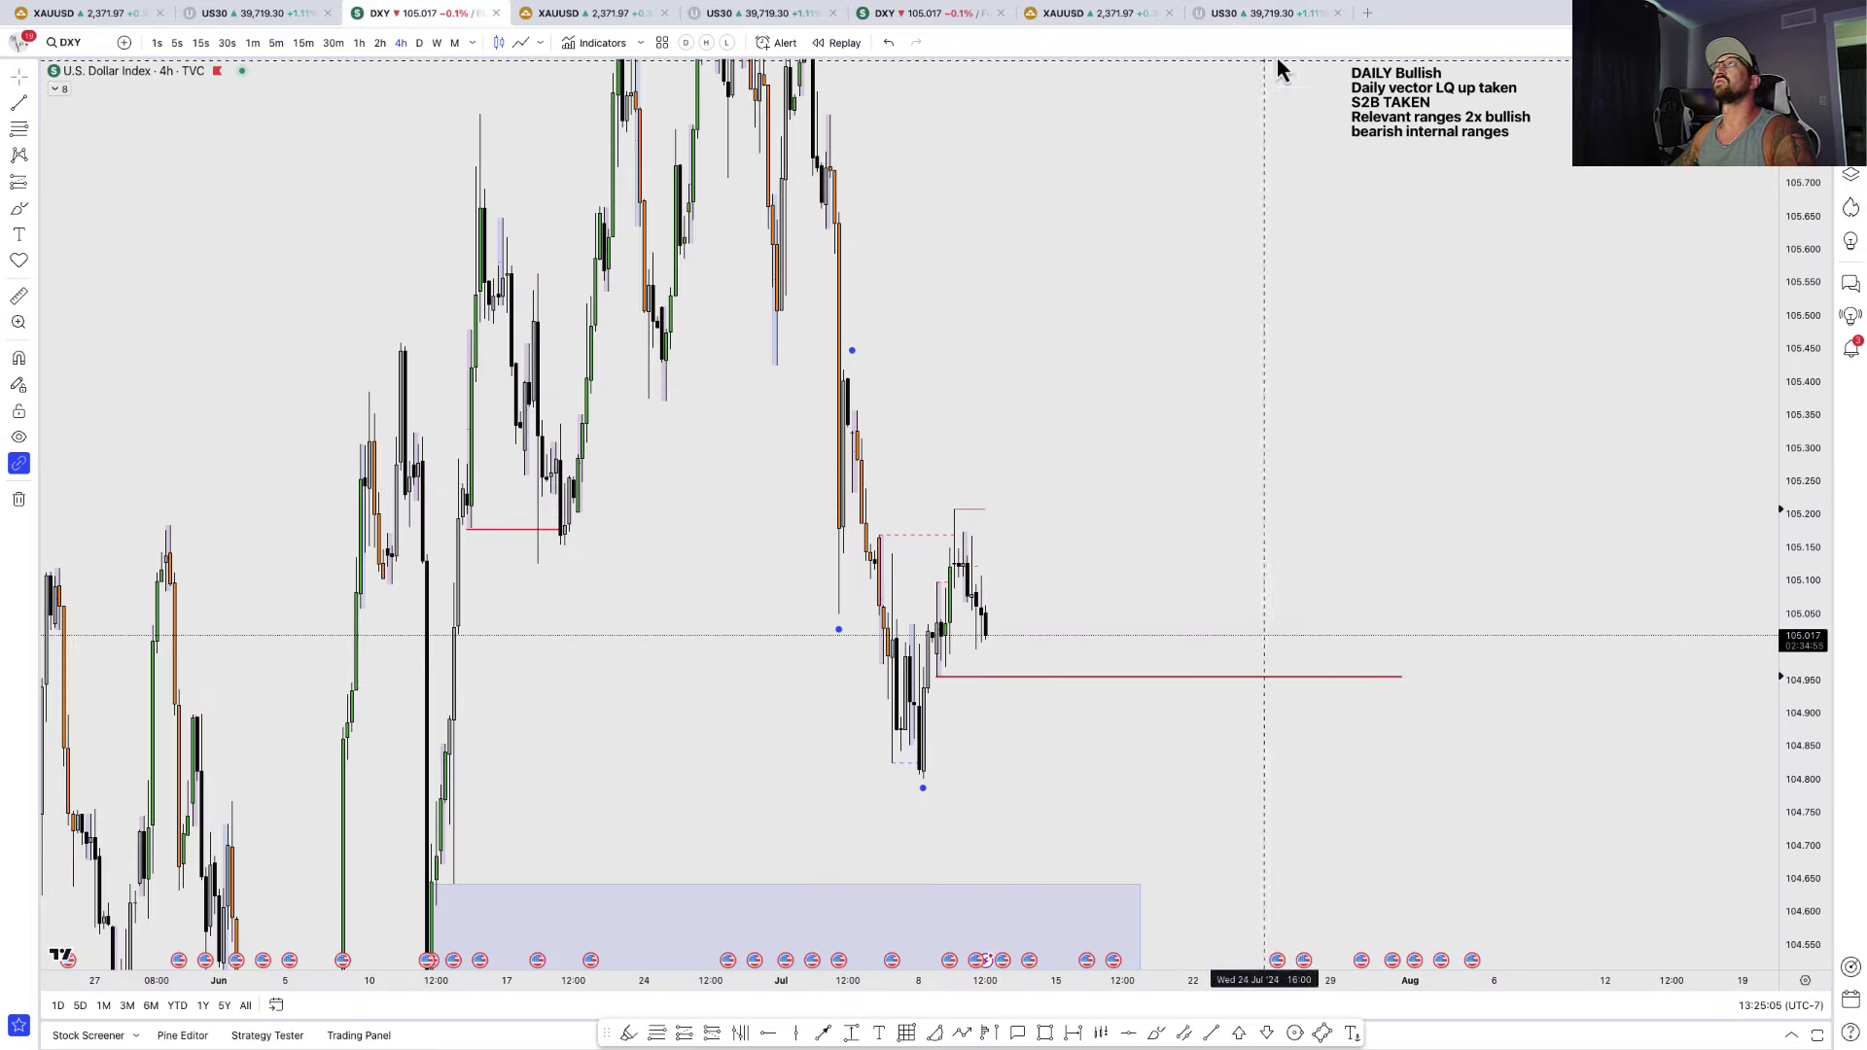
left_click(1290, 15)
left_click_drag(1338, 534, 1140, 391)
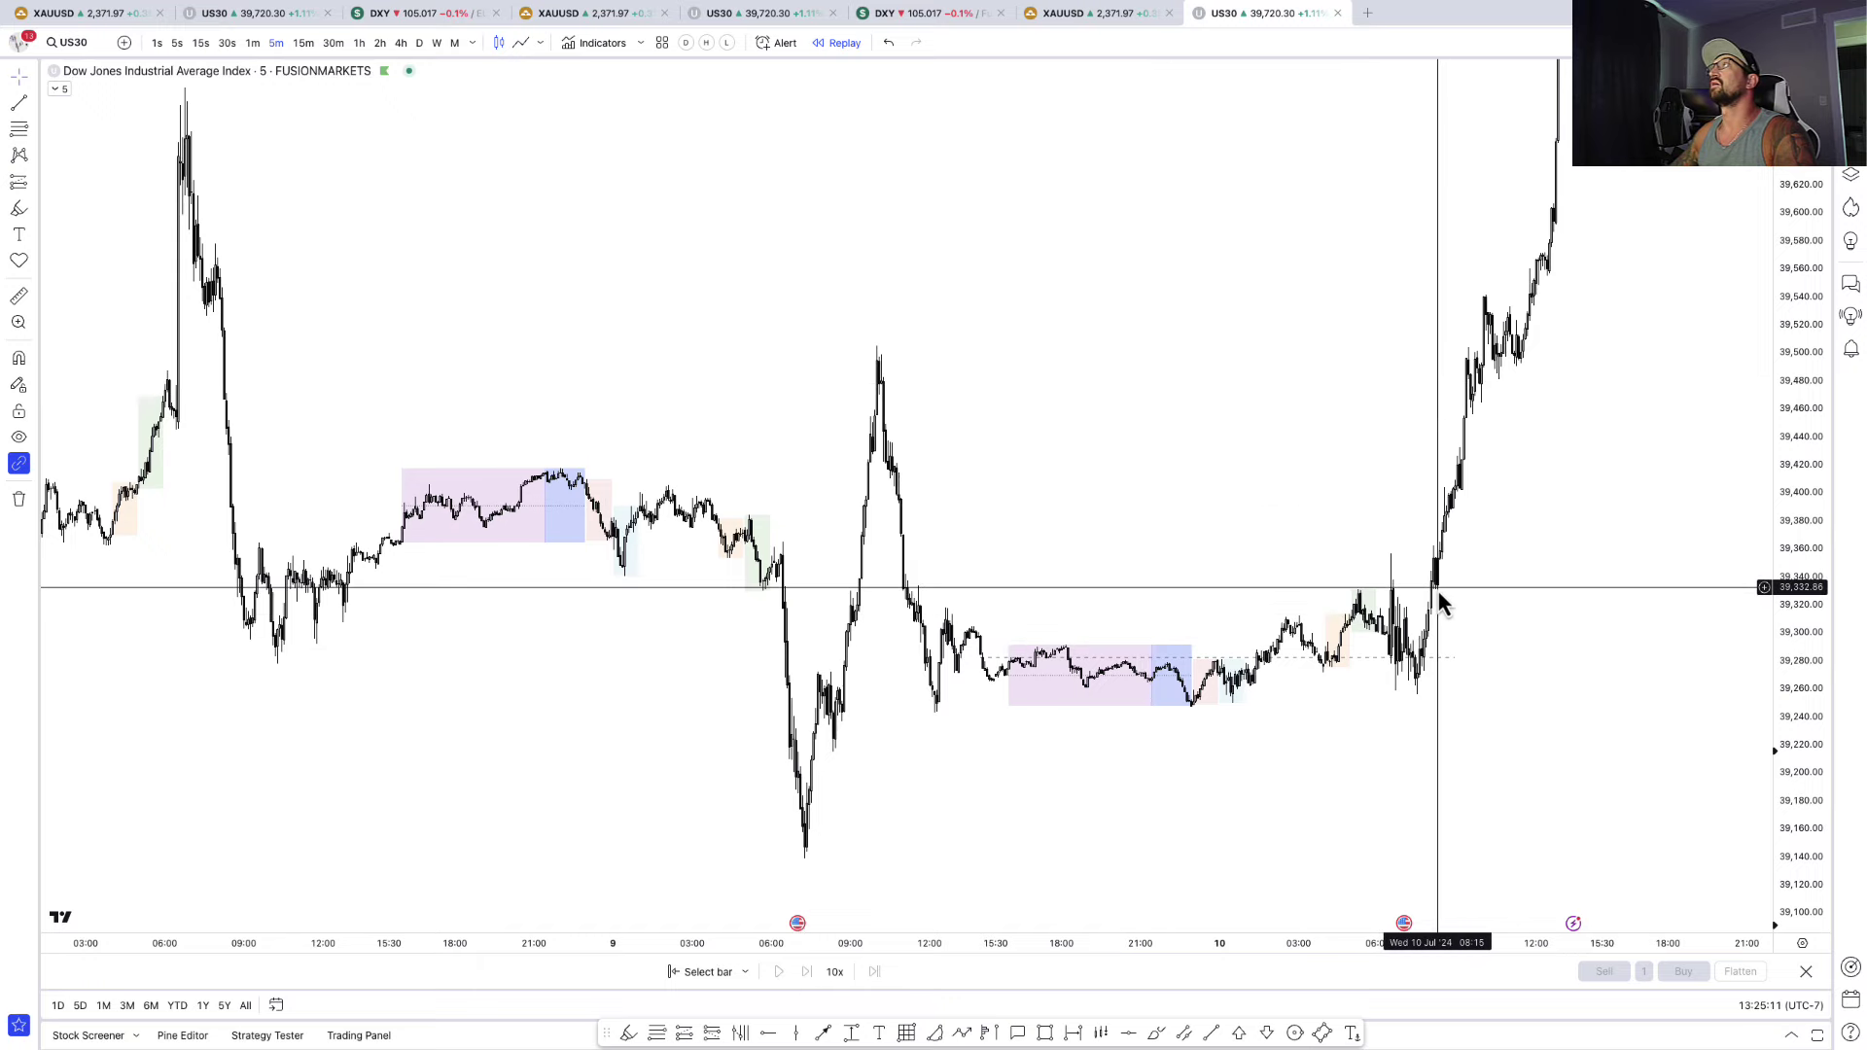
left_click_drag(1523, 548, 1401, 684)
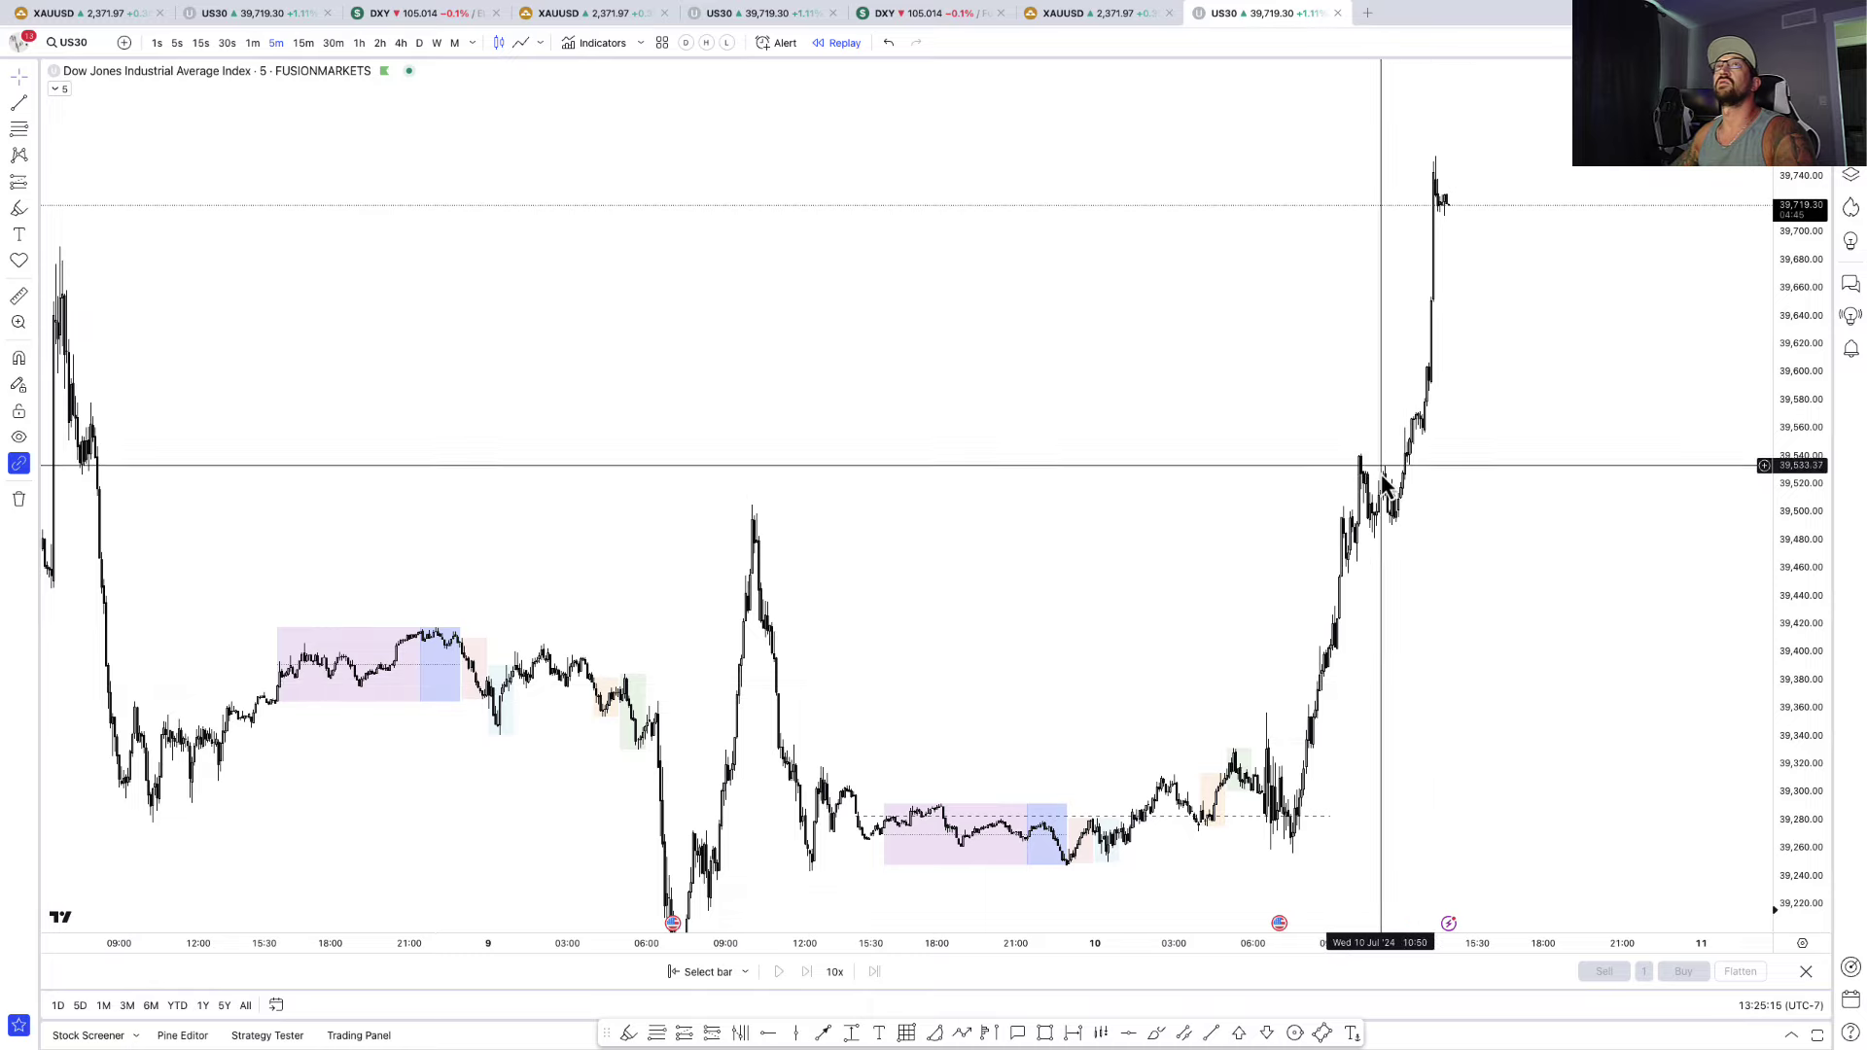
scroll(1404, 622, "down", 3)
left_click_drag(1346, 722, 1414, 529)
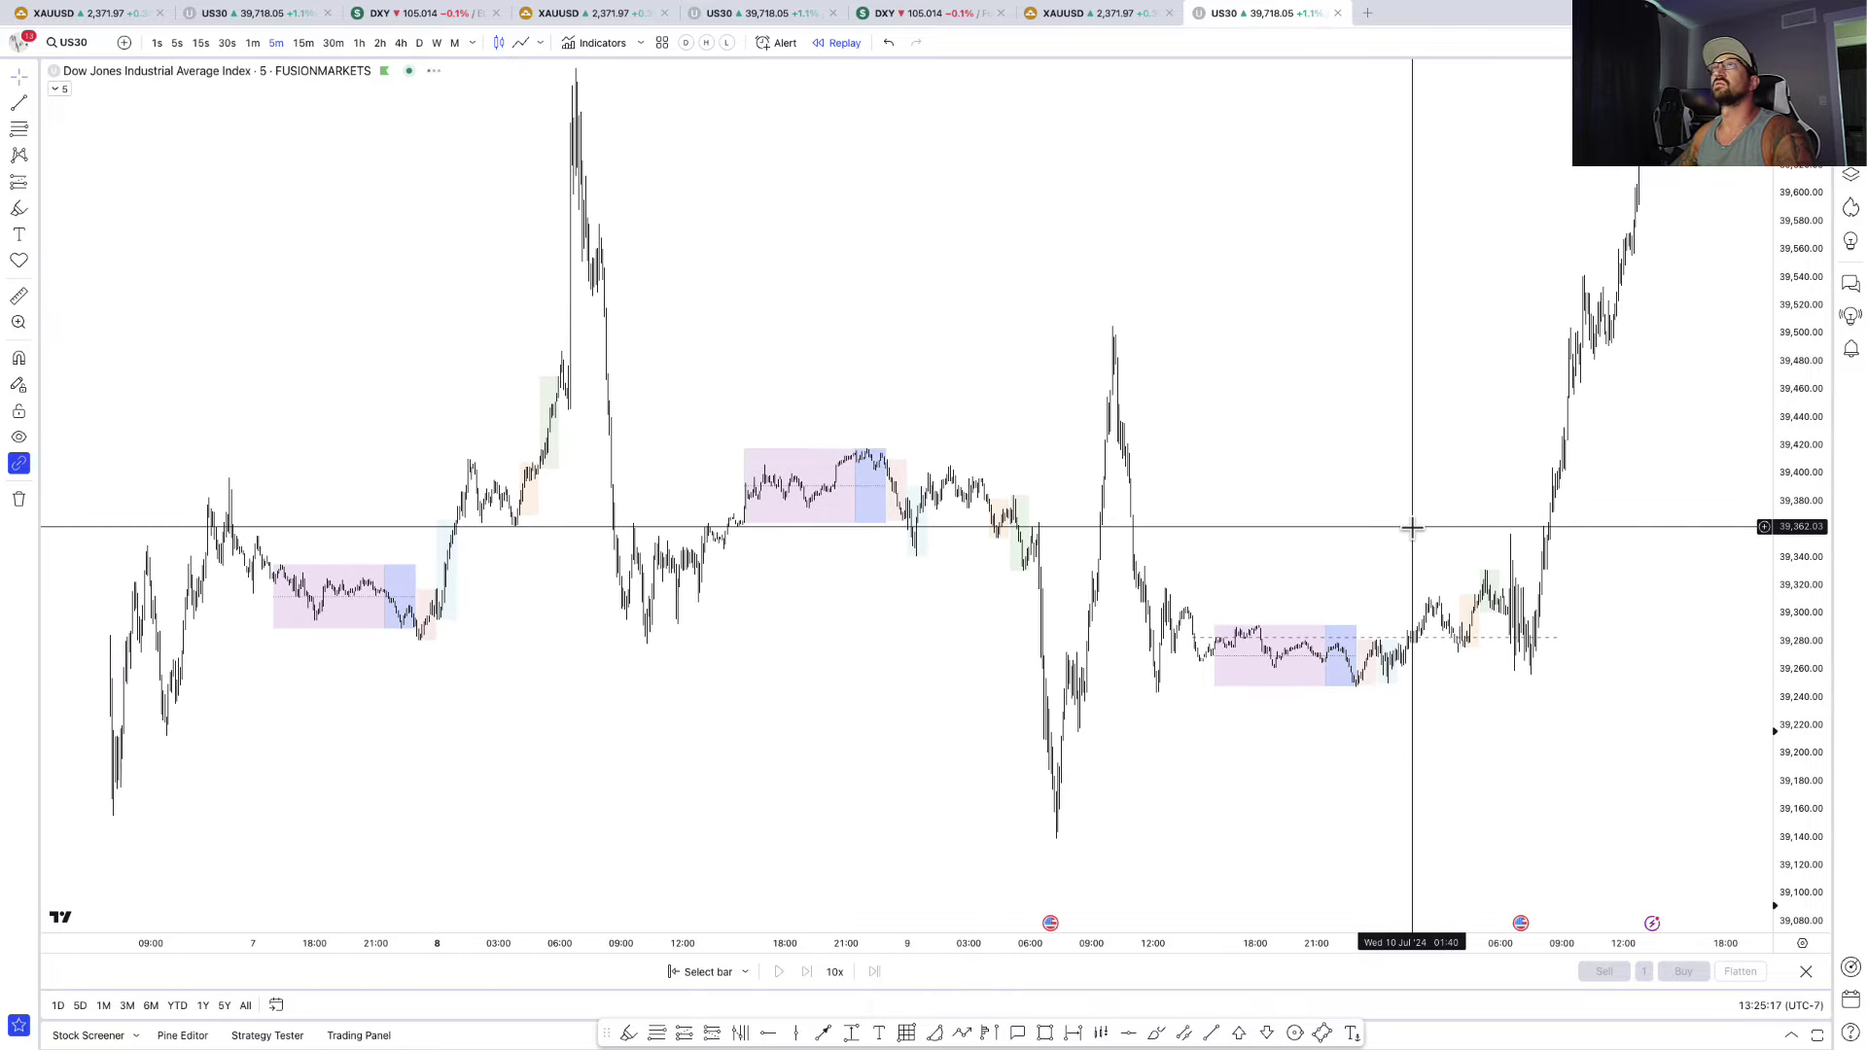
scroll(632, 583, "left", 5)
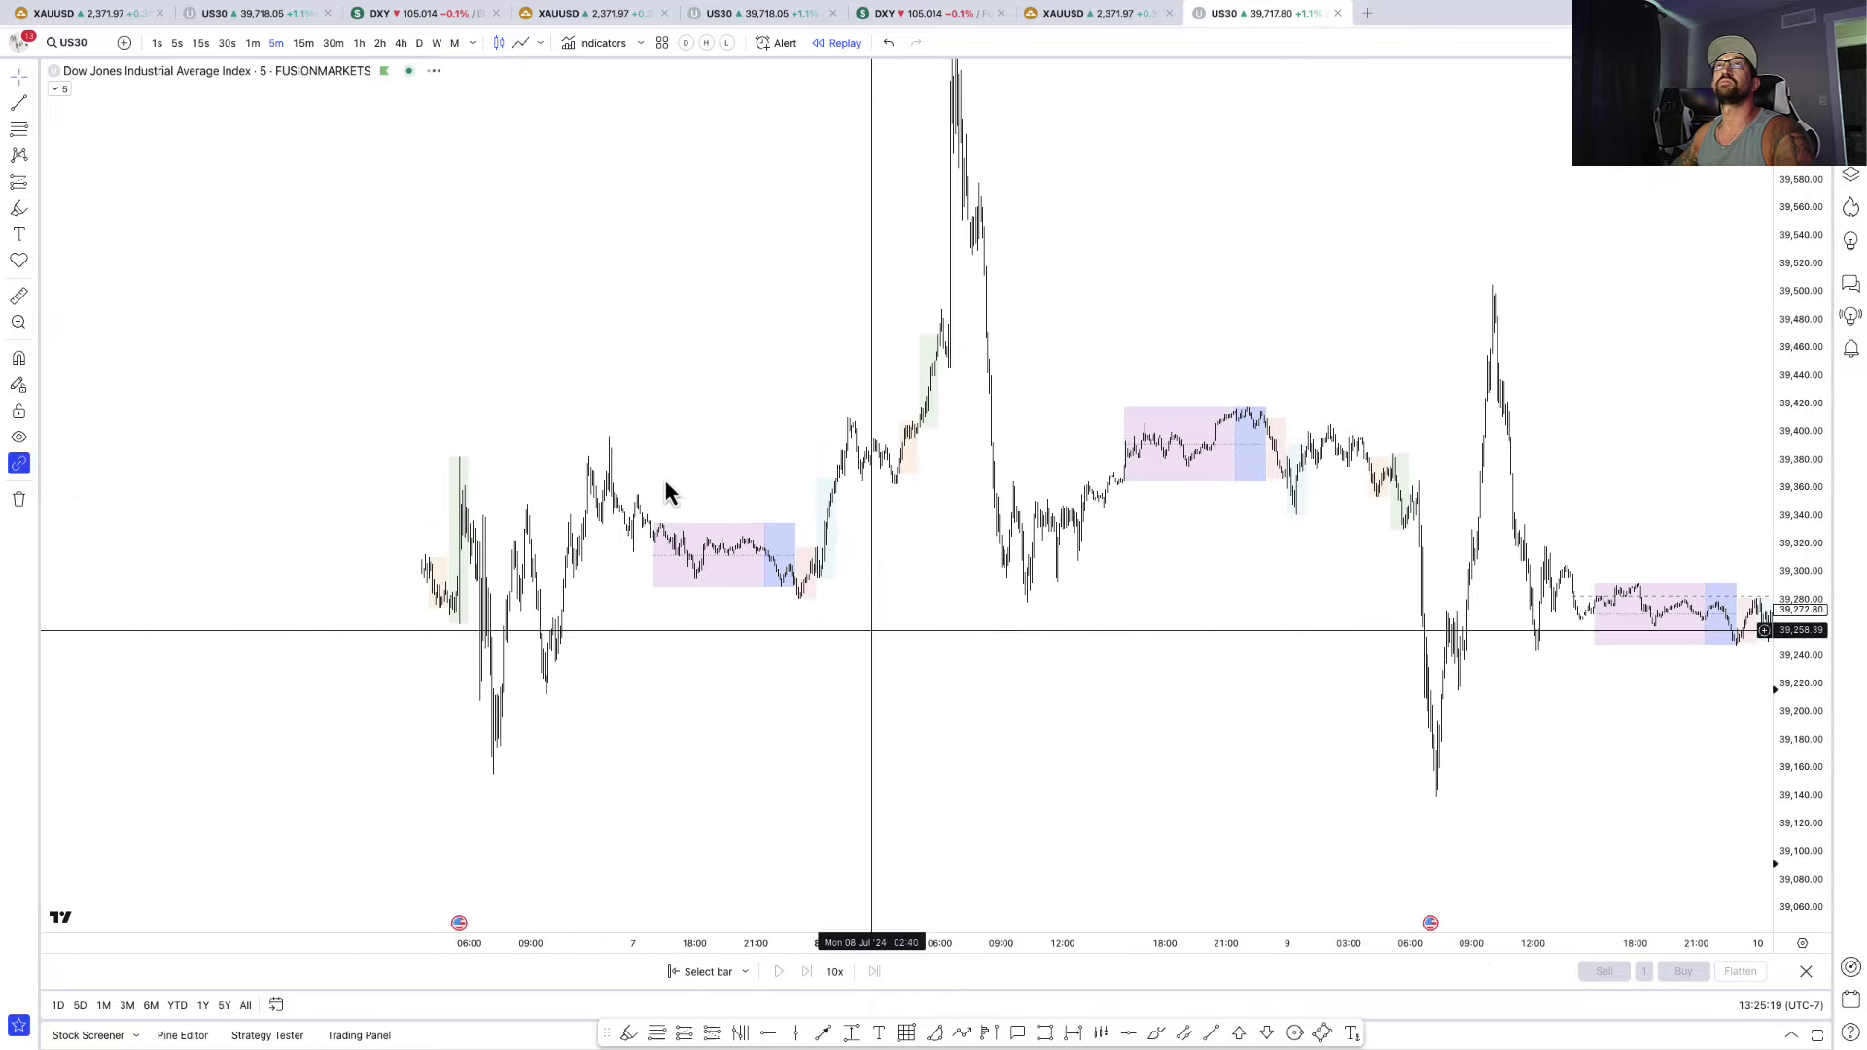
- Switch US30 to the 1-hour timeframe and start the replay at the 5 July news bar
left_click(359, 43)
scroll(884, 482, "up", 8)
left_click_drag(884, 482, 1522, 806)
scroll(1522, 805, "up", 4)
left_click(690, 971)
left_click(1095, 887)
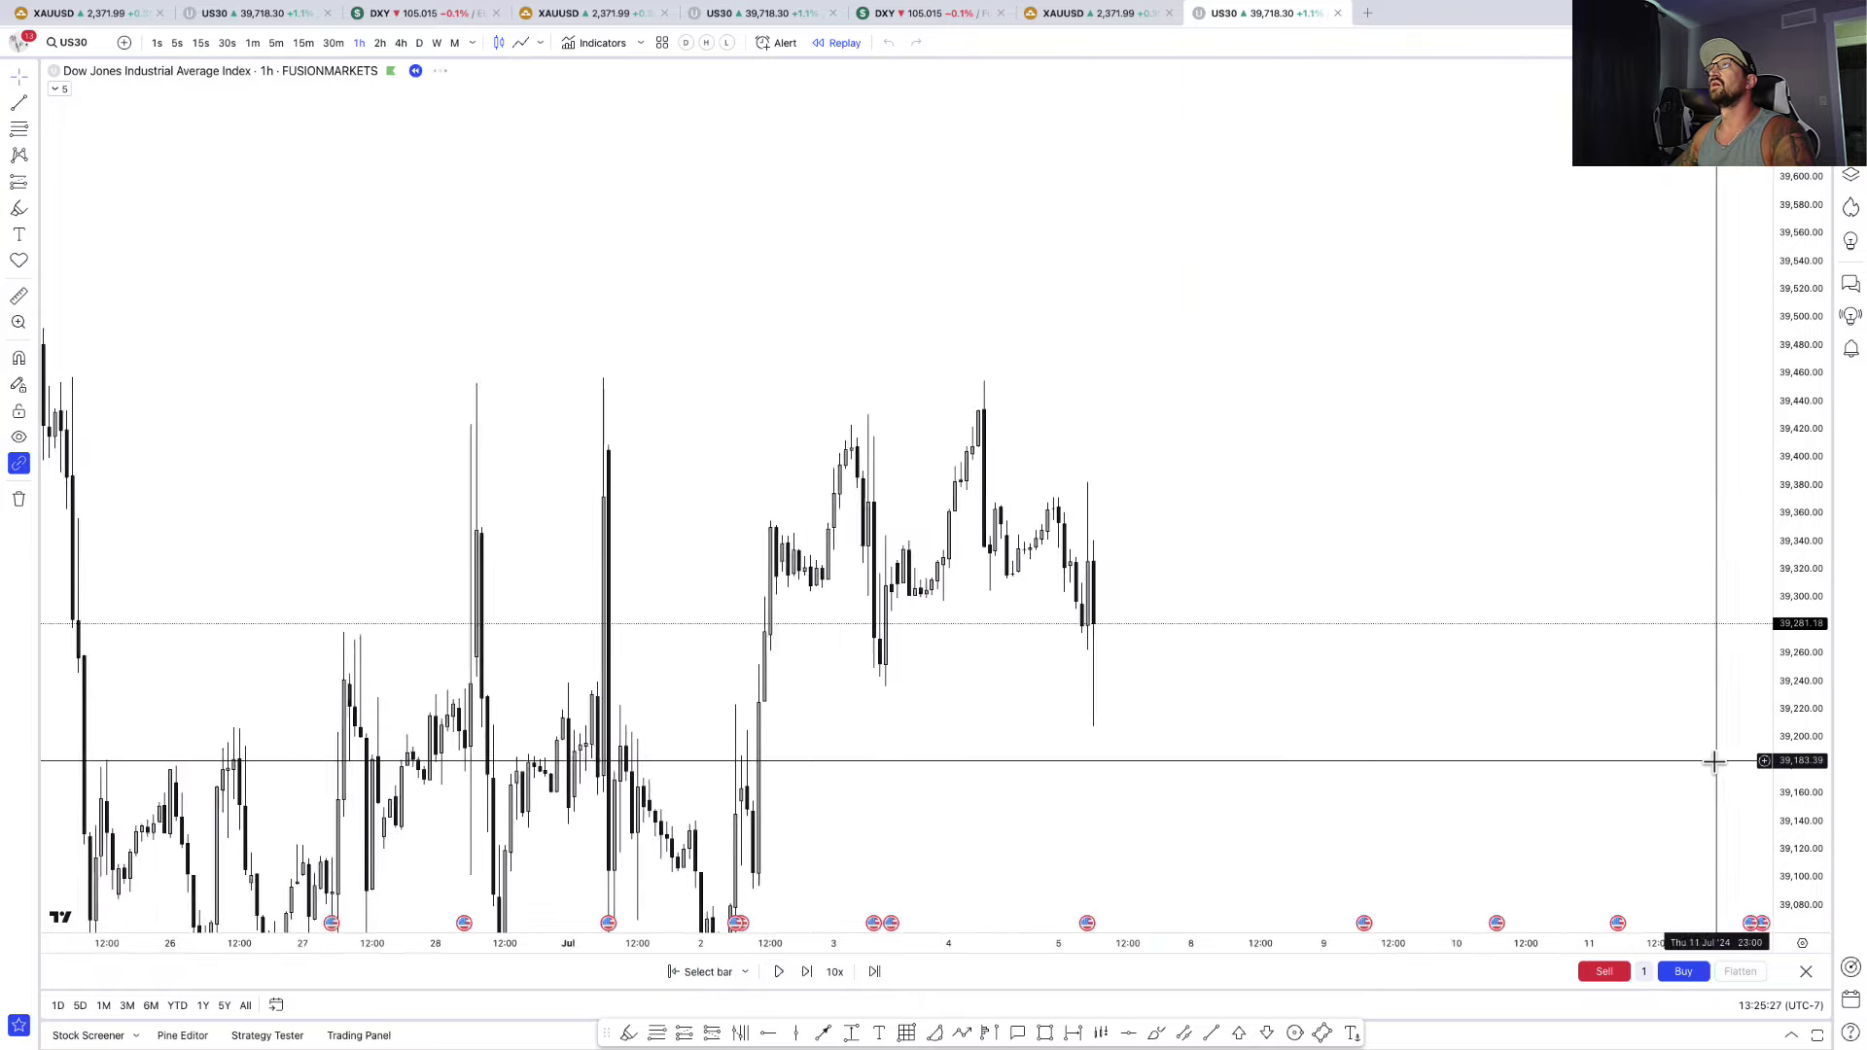
- Draw a rectangle zone from about 39,092 to 39,076, running from 2 July to 8 July
left_click_drag(1636, 774, 1115, 618)
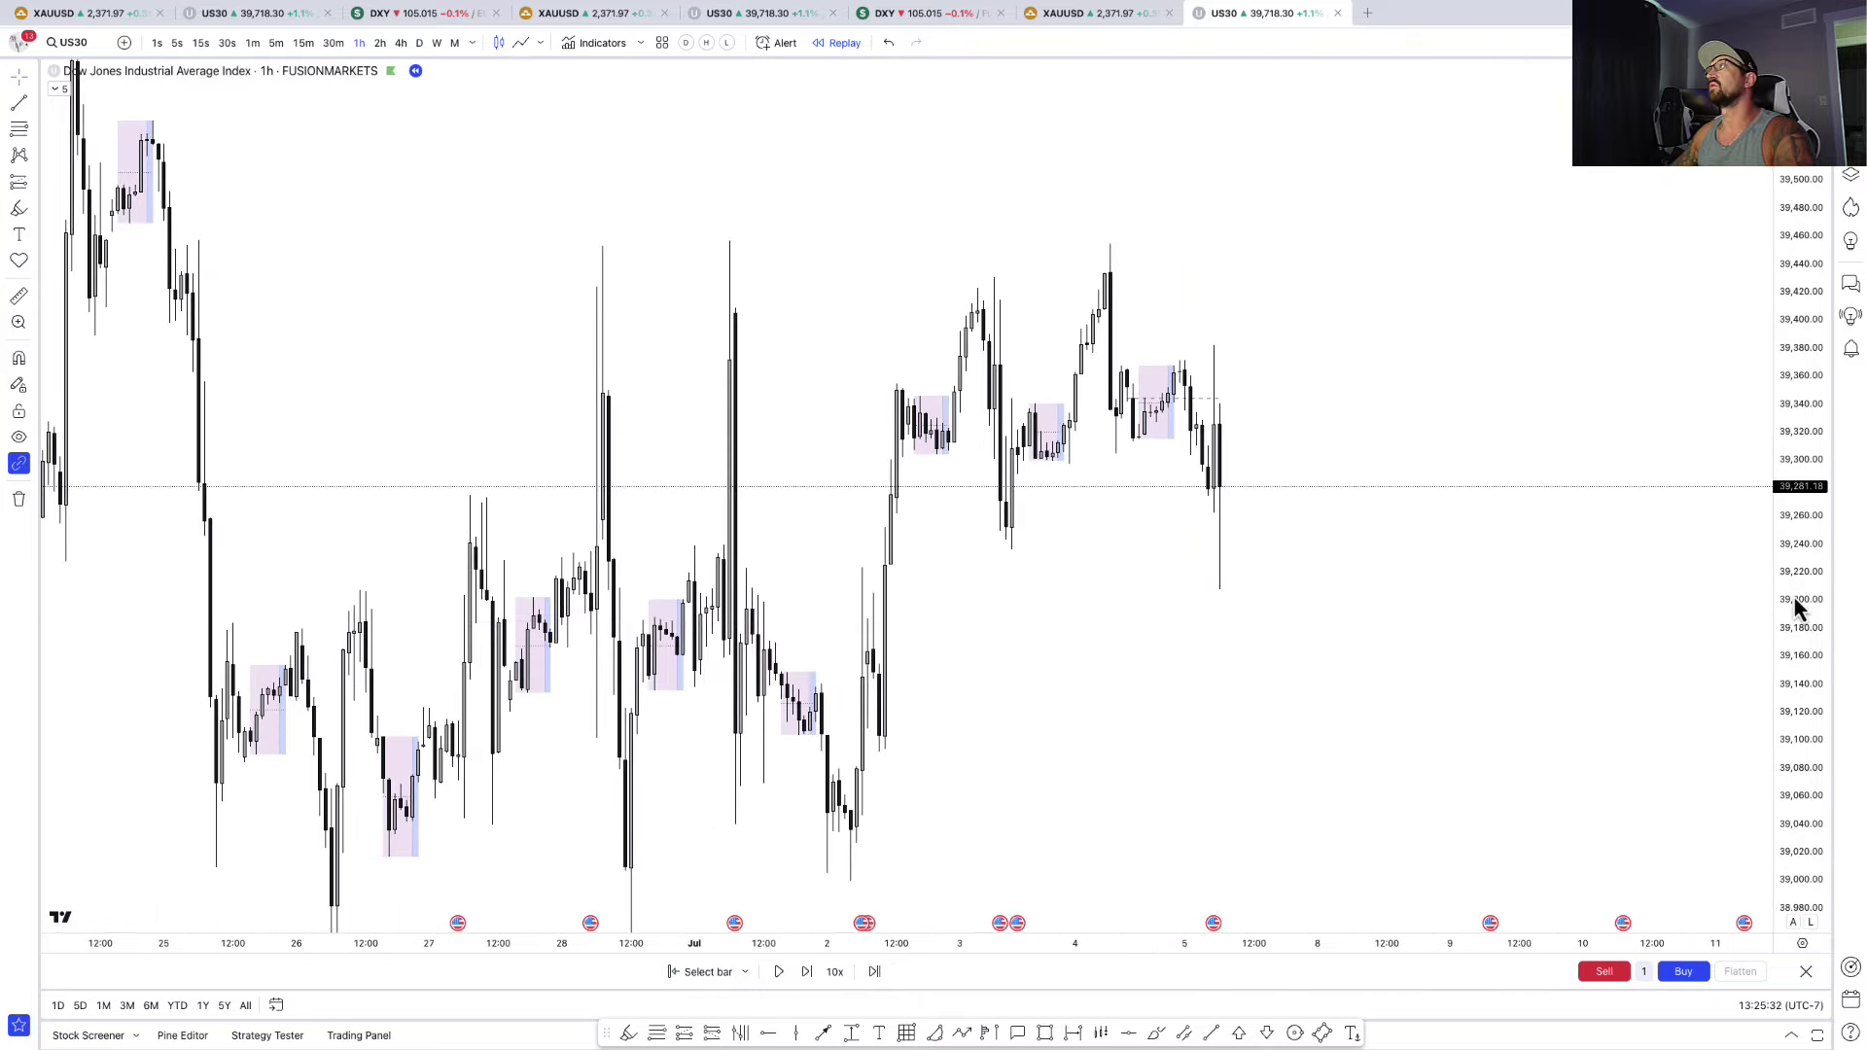
left_click_drag(1805, 633, 1804, 692)
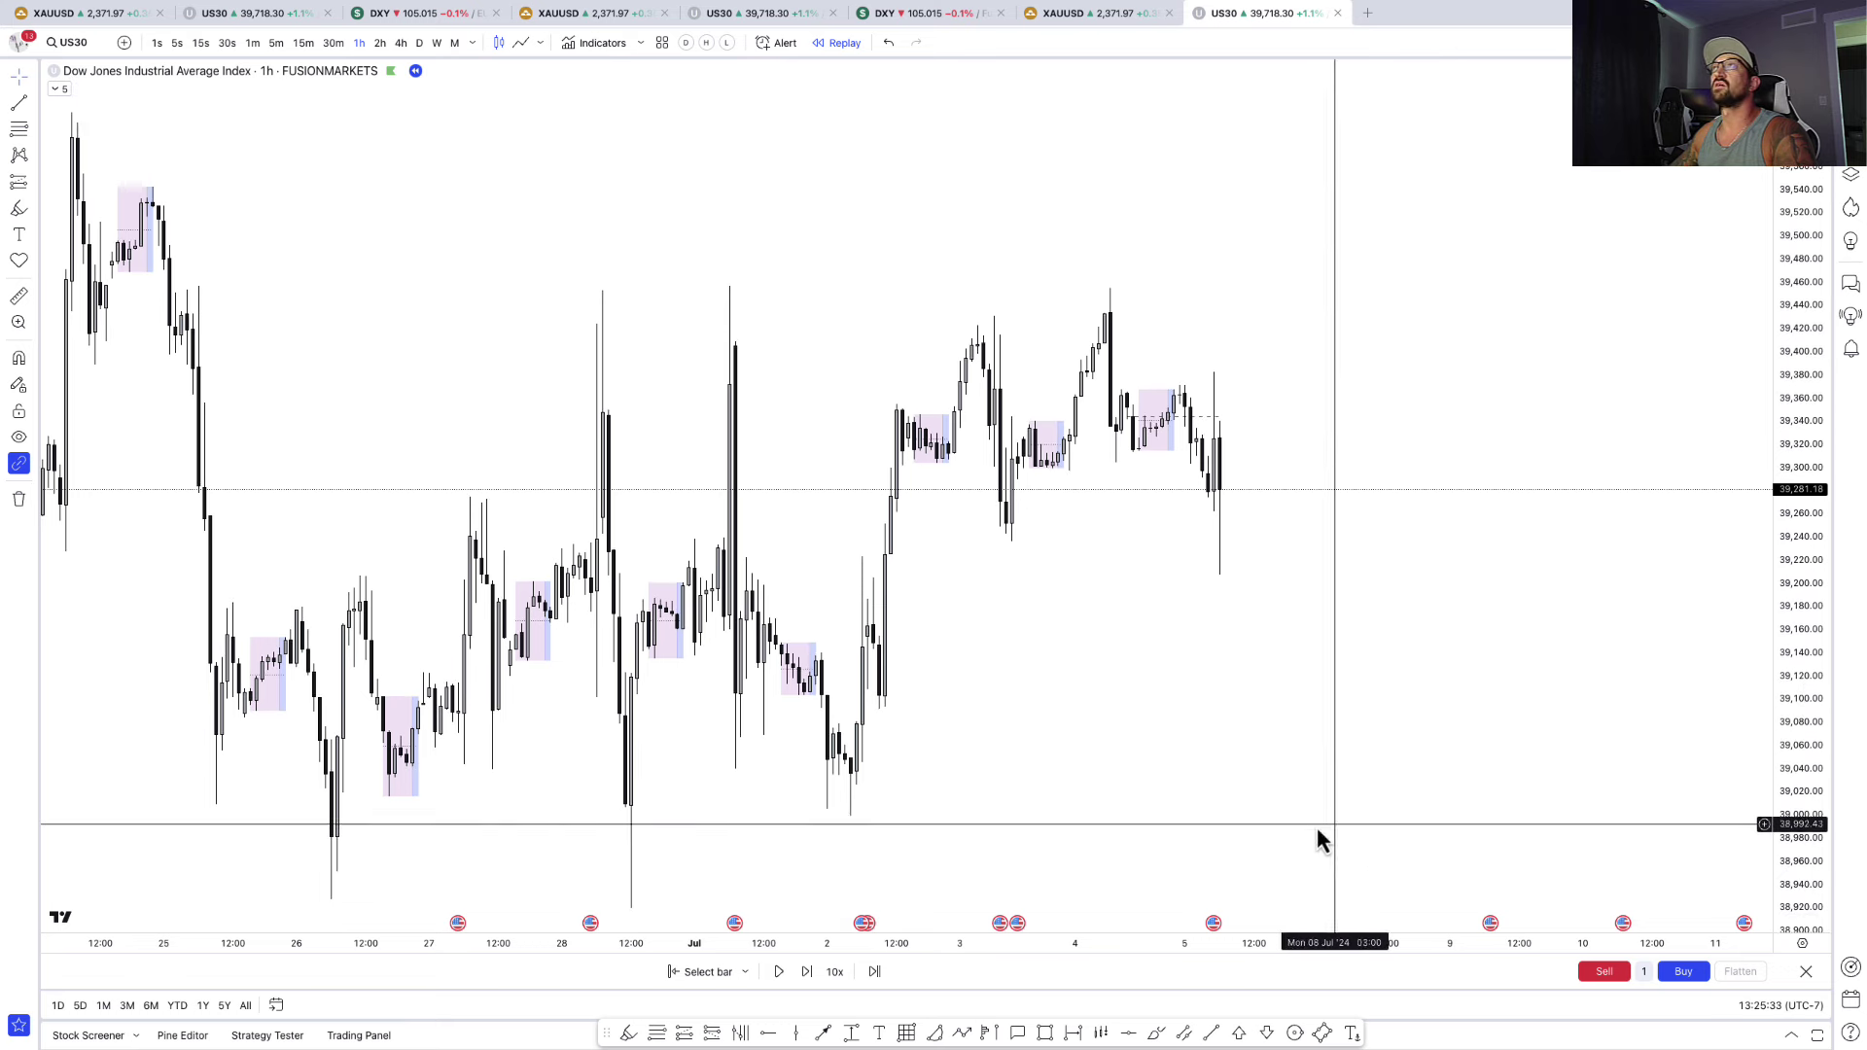
left_click(1047, 1035)
mouse_move(844, 710)
left_mouse_down()
mouse_move(1300, 744)
mouse_move(1422, 727)
left_mouse_up()
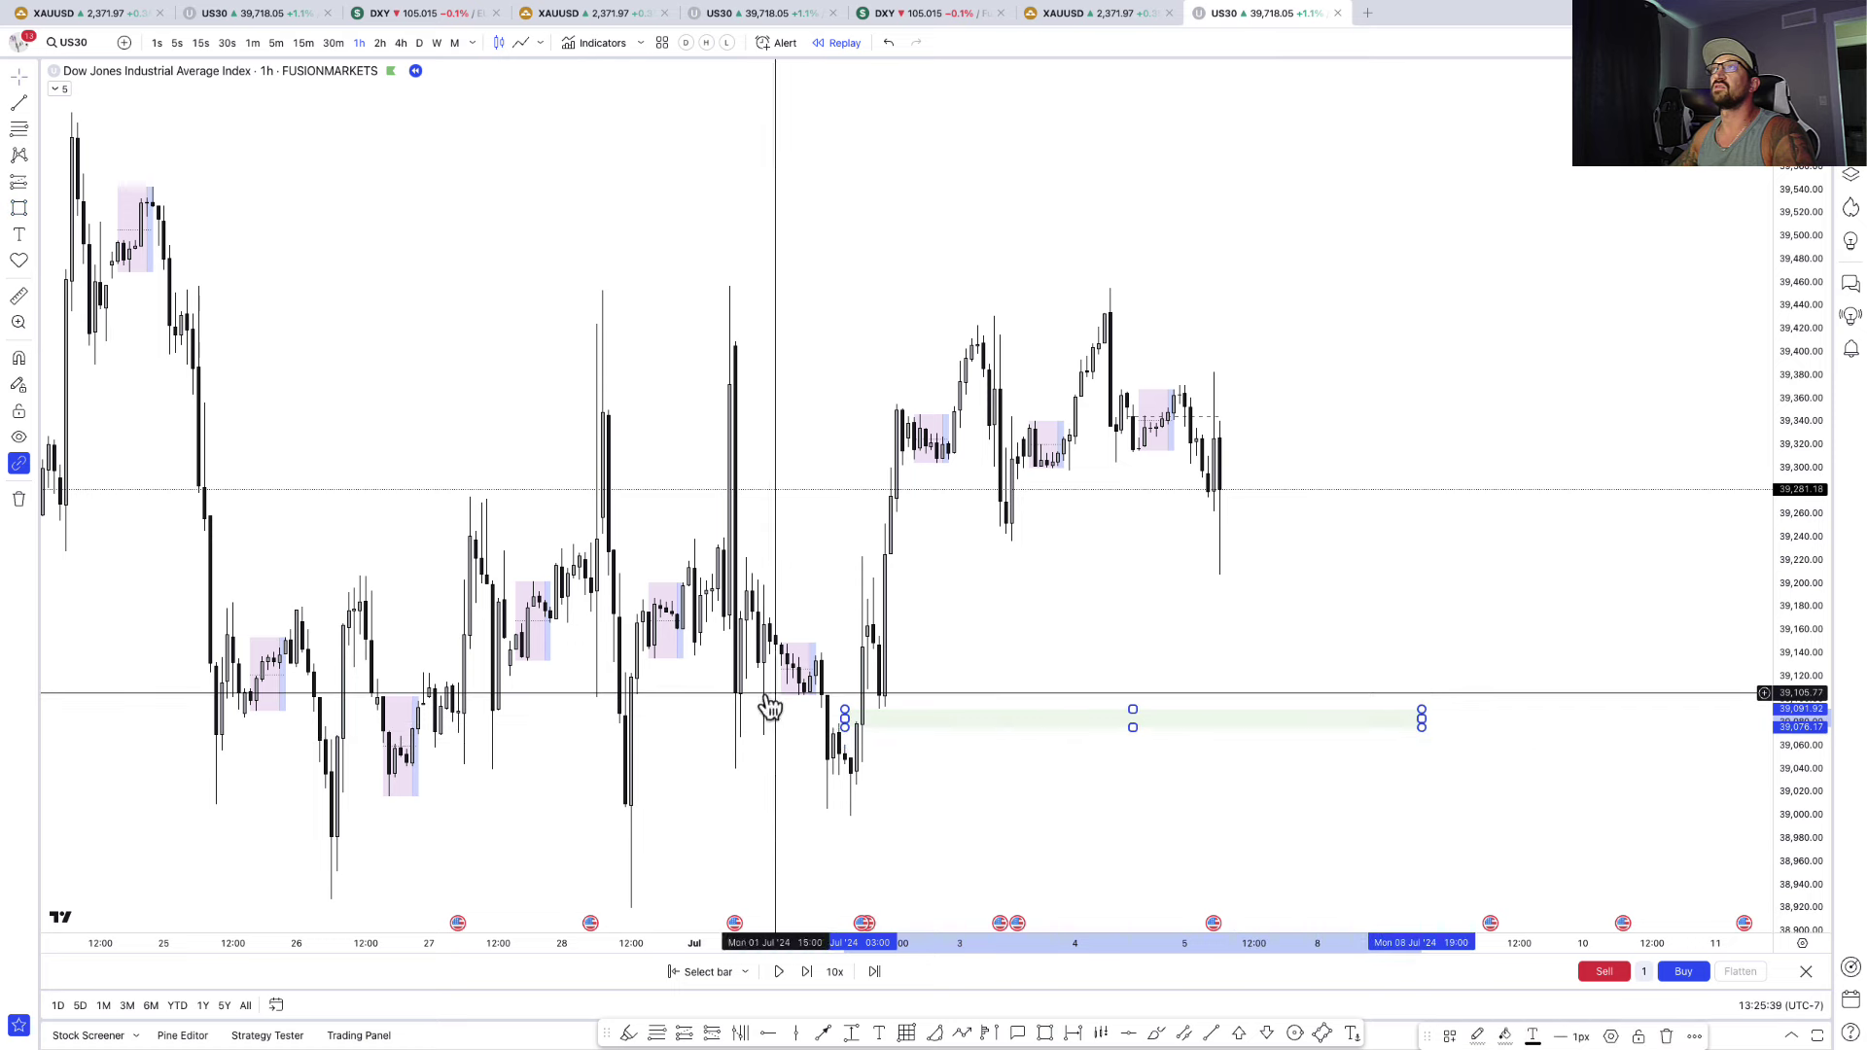
left_click(1499, 611)
left_click_drag(1499, 611, 1437, 683)
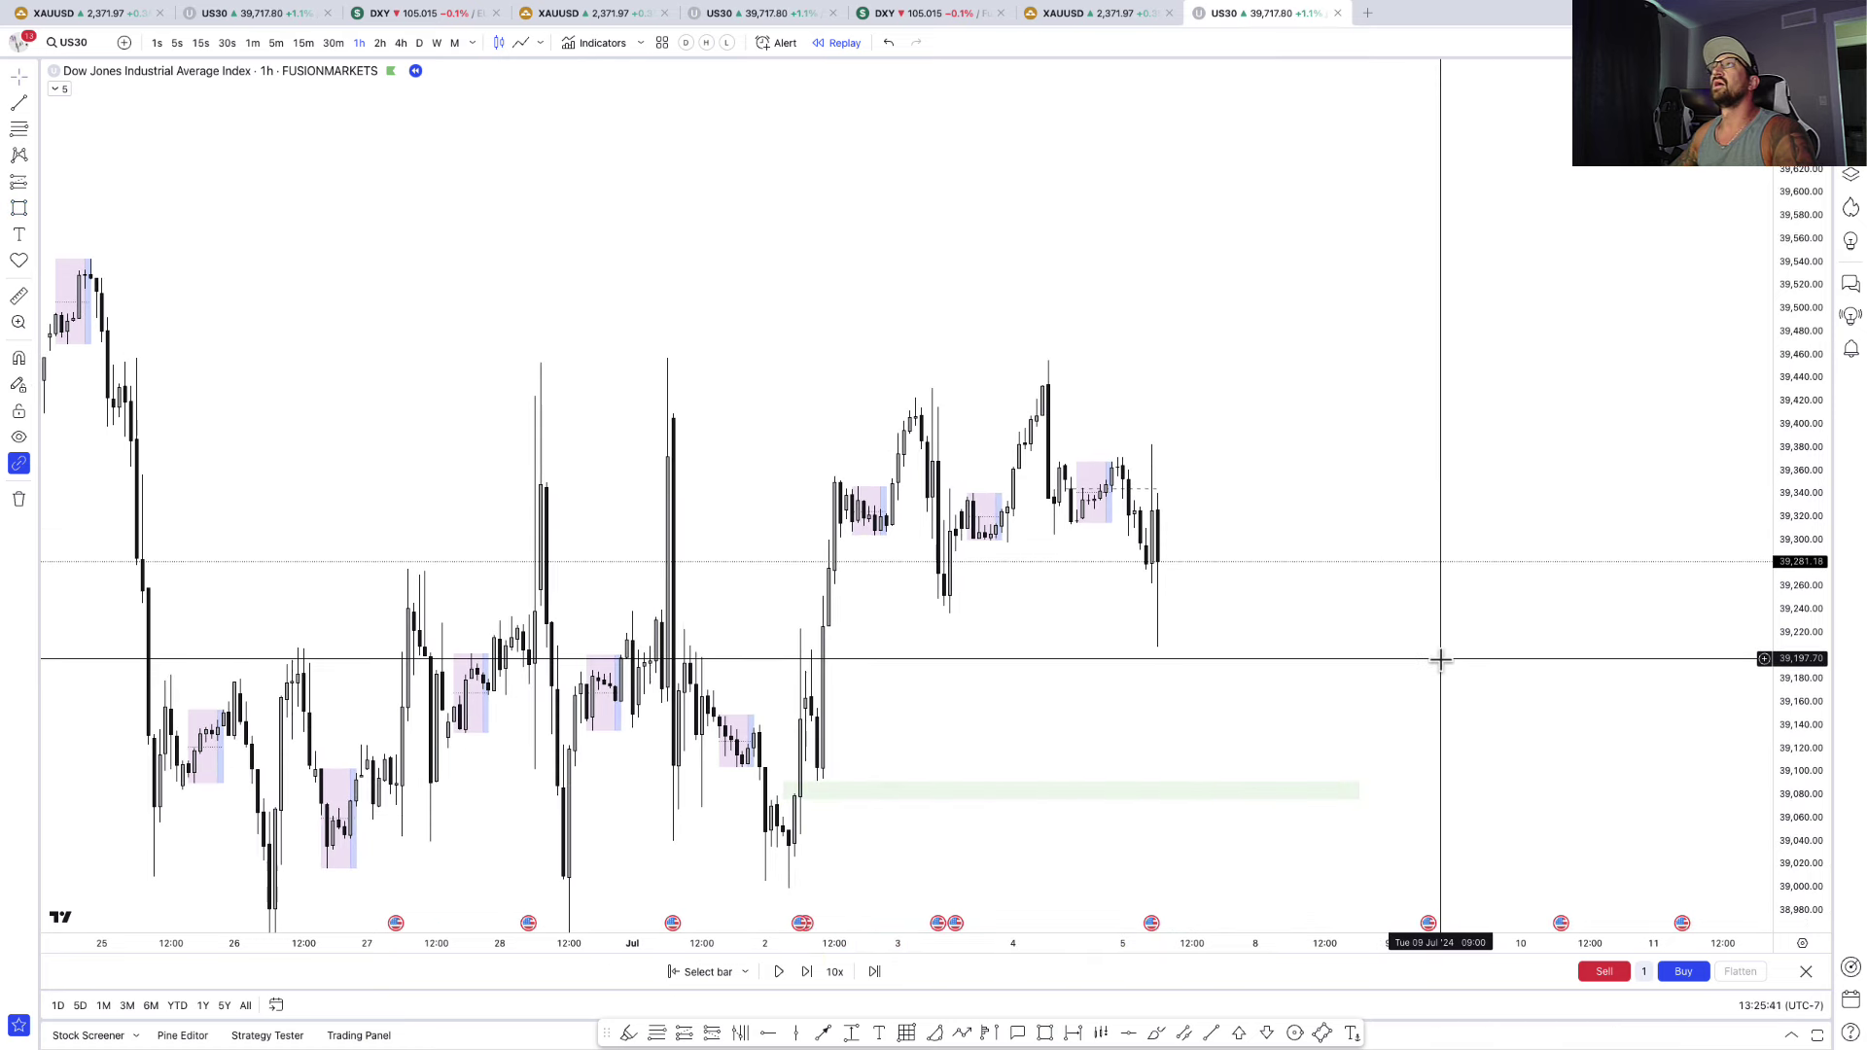
- Draw a horizontal line under the 3 July low, extending to the 5 July bar
left_click(1211, 1034)
left_click(932, 615)
left_click(1158, 652)
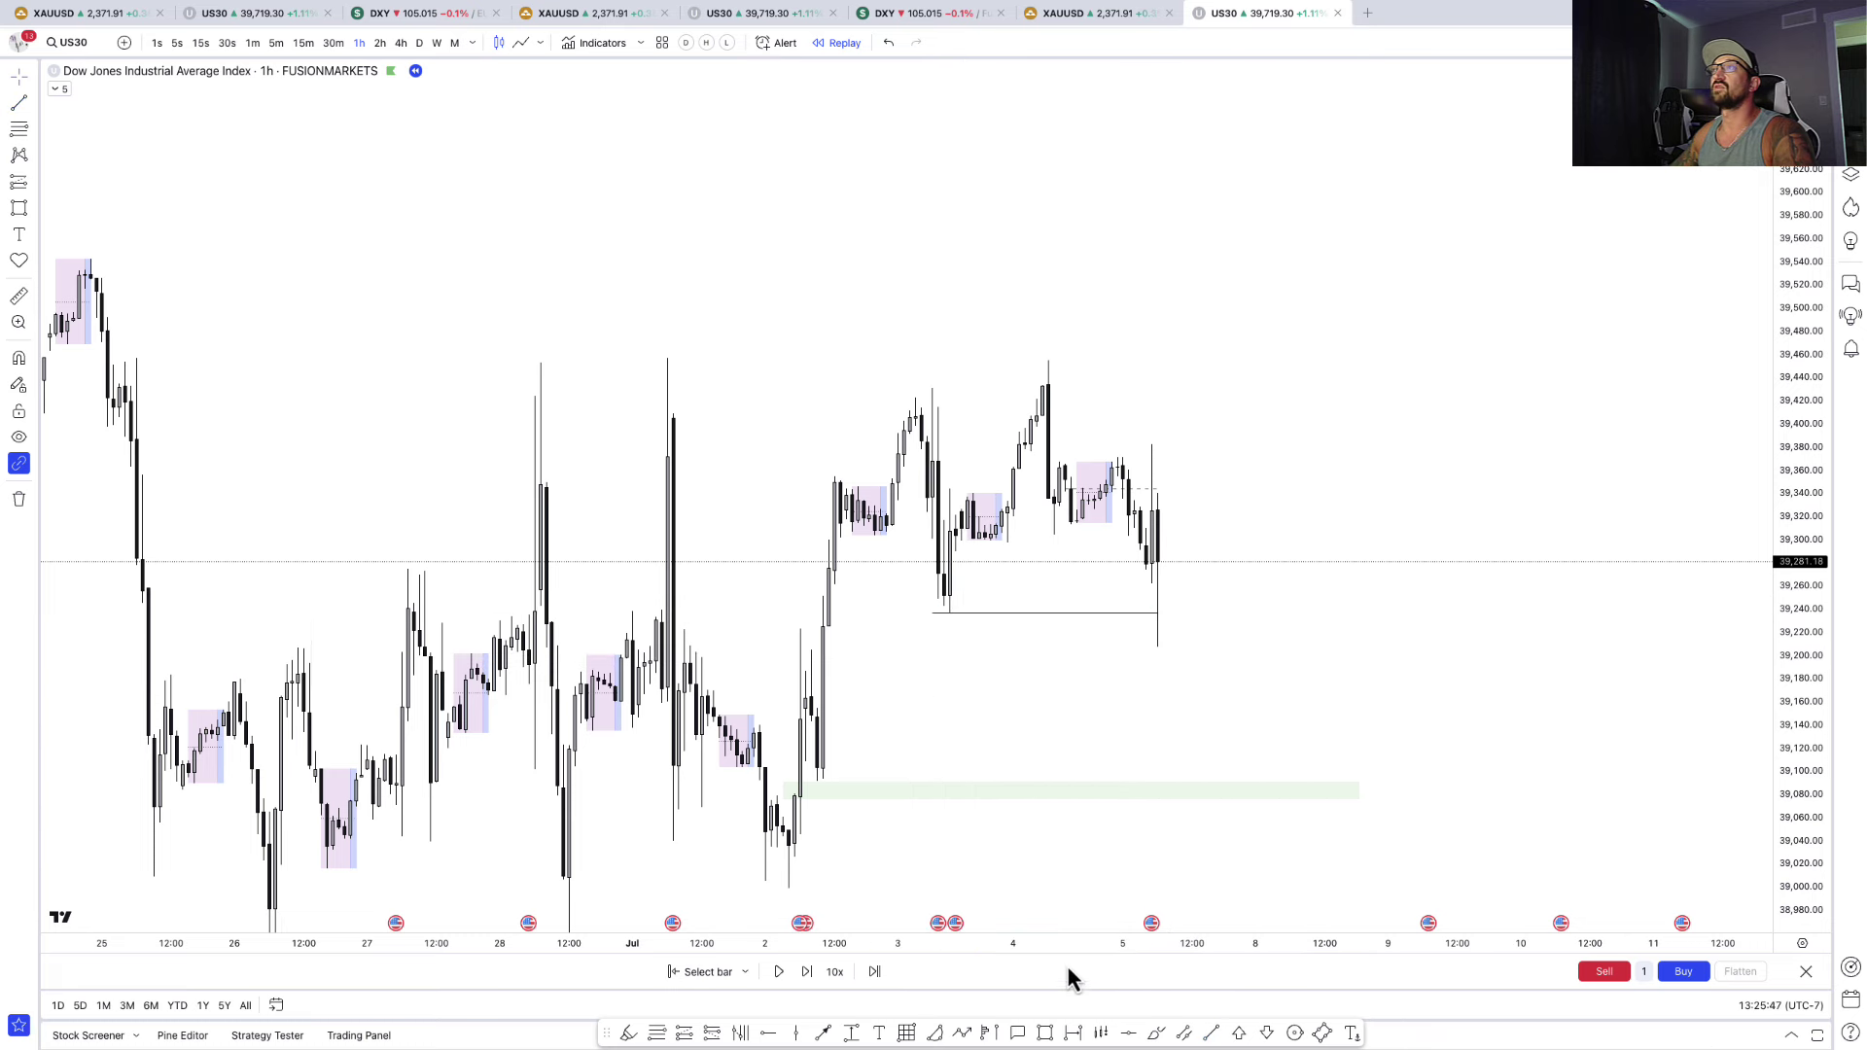
- Draw a second rectangle zone from about 39,226 to 39,162, running from 2 July to 8 July
left_click(1044, 1033)
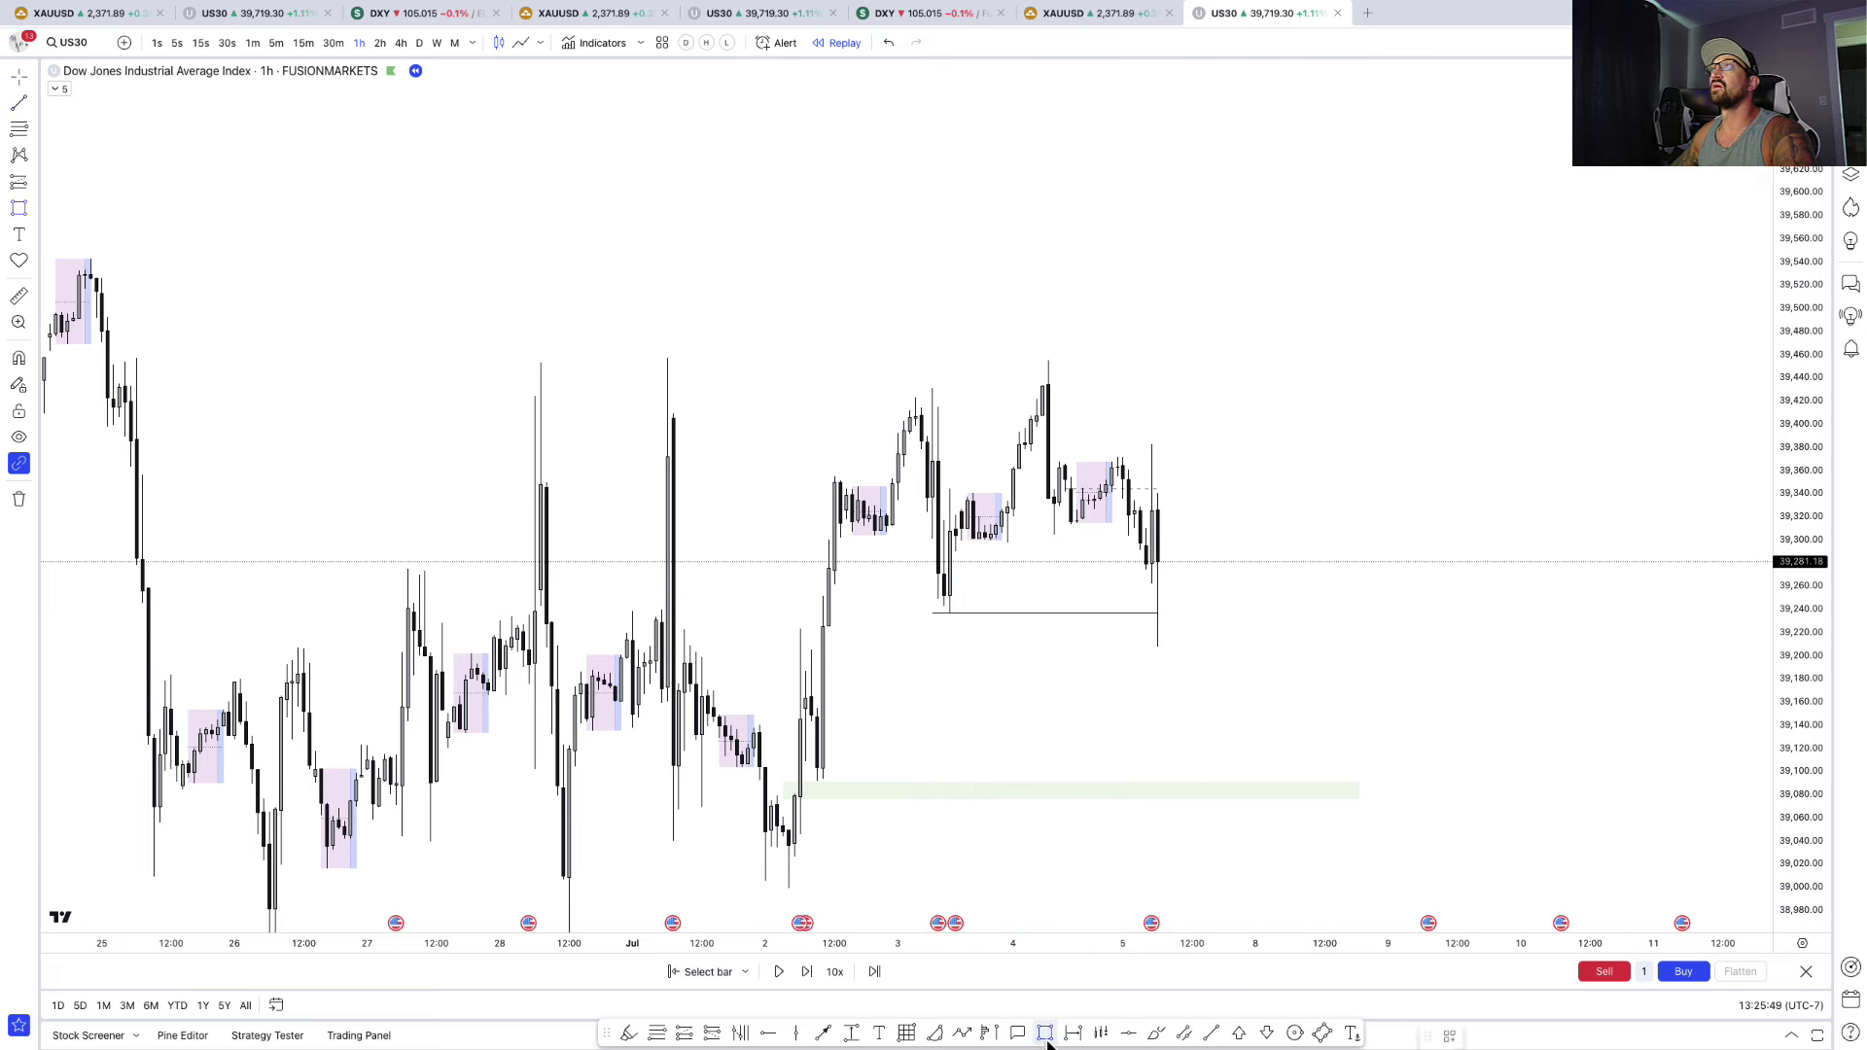
left_click(811, 627)
left_click(1388, 707)
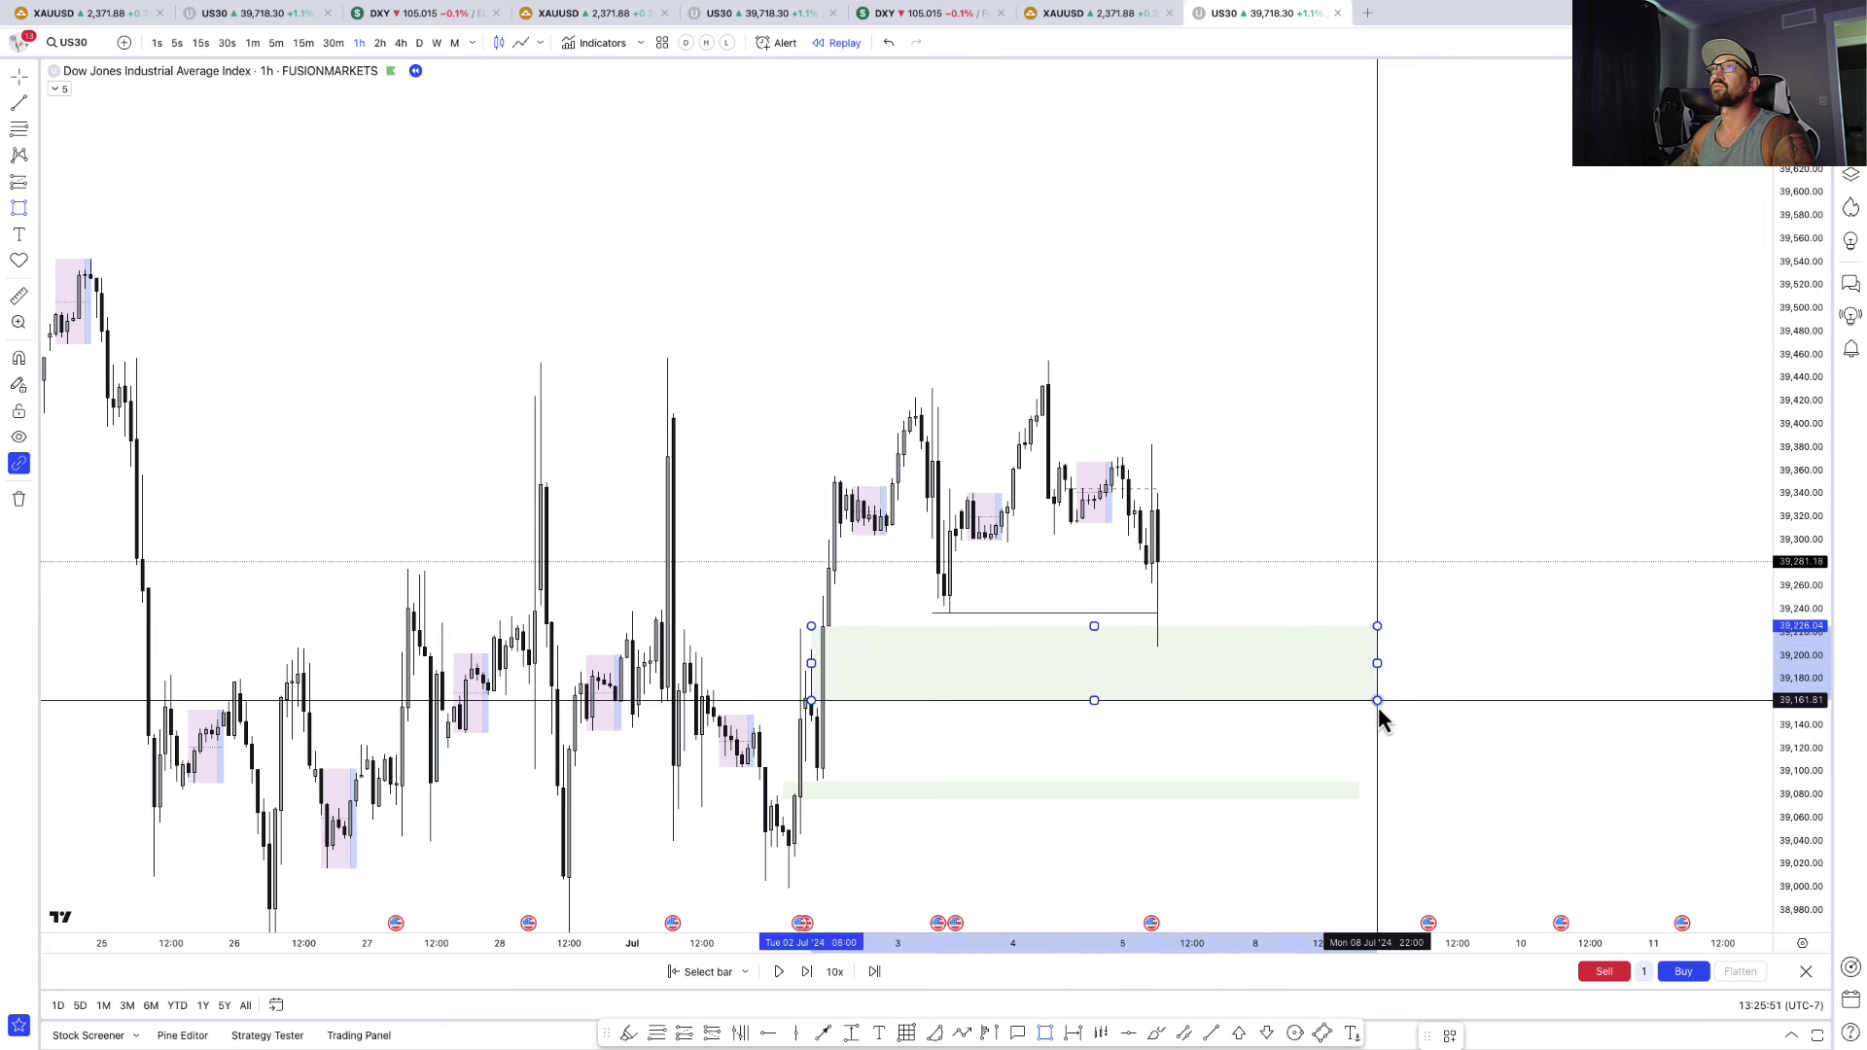
- Lower the bottom edge of the upper rectangle zone to about 39,155
left_click(1377, 709)
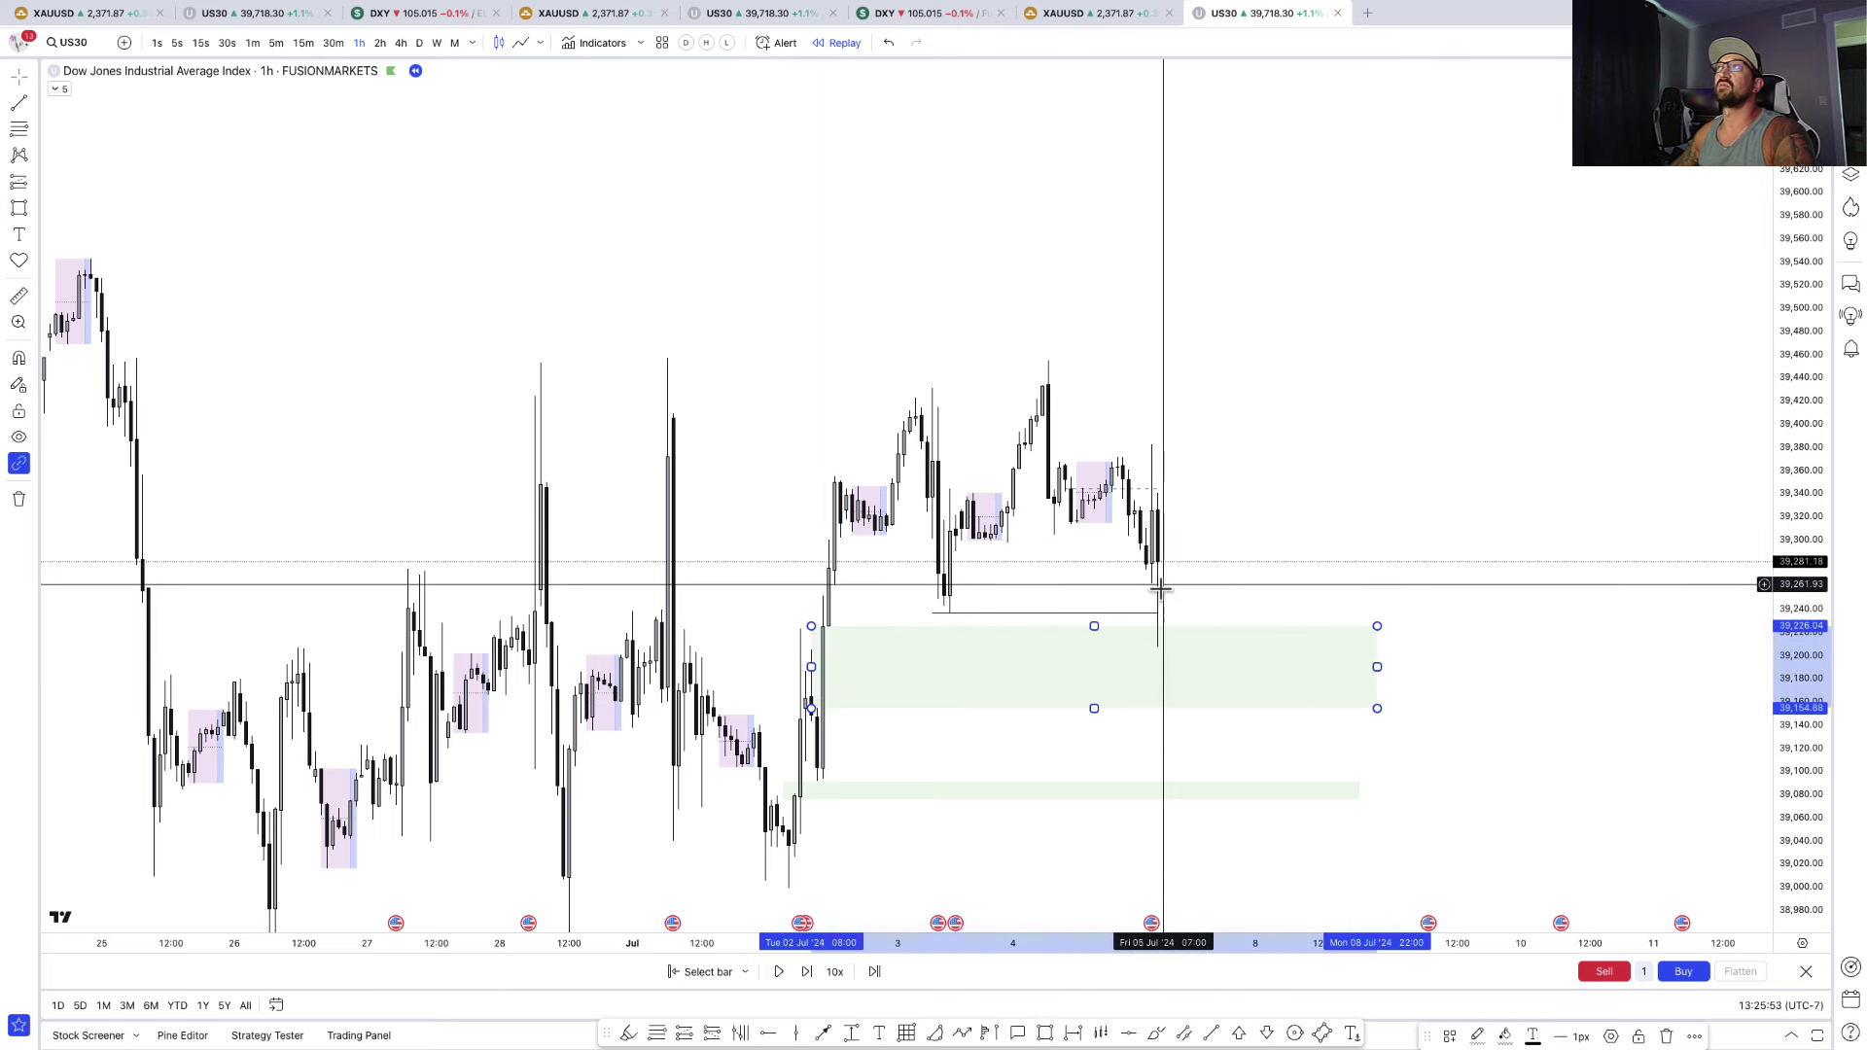
left_click_drag(1257, 602, 1303, 604)
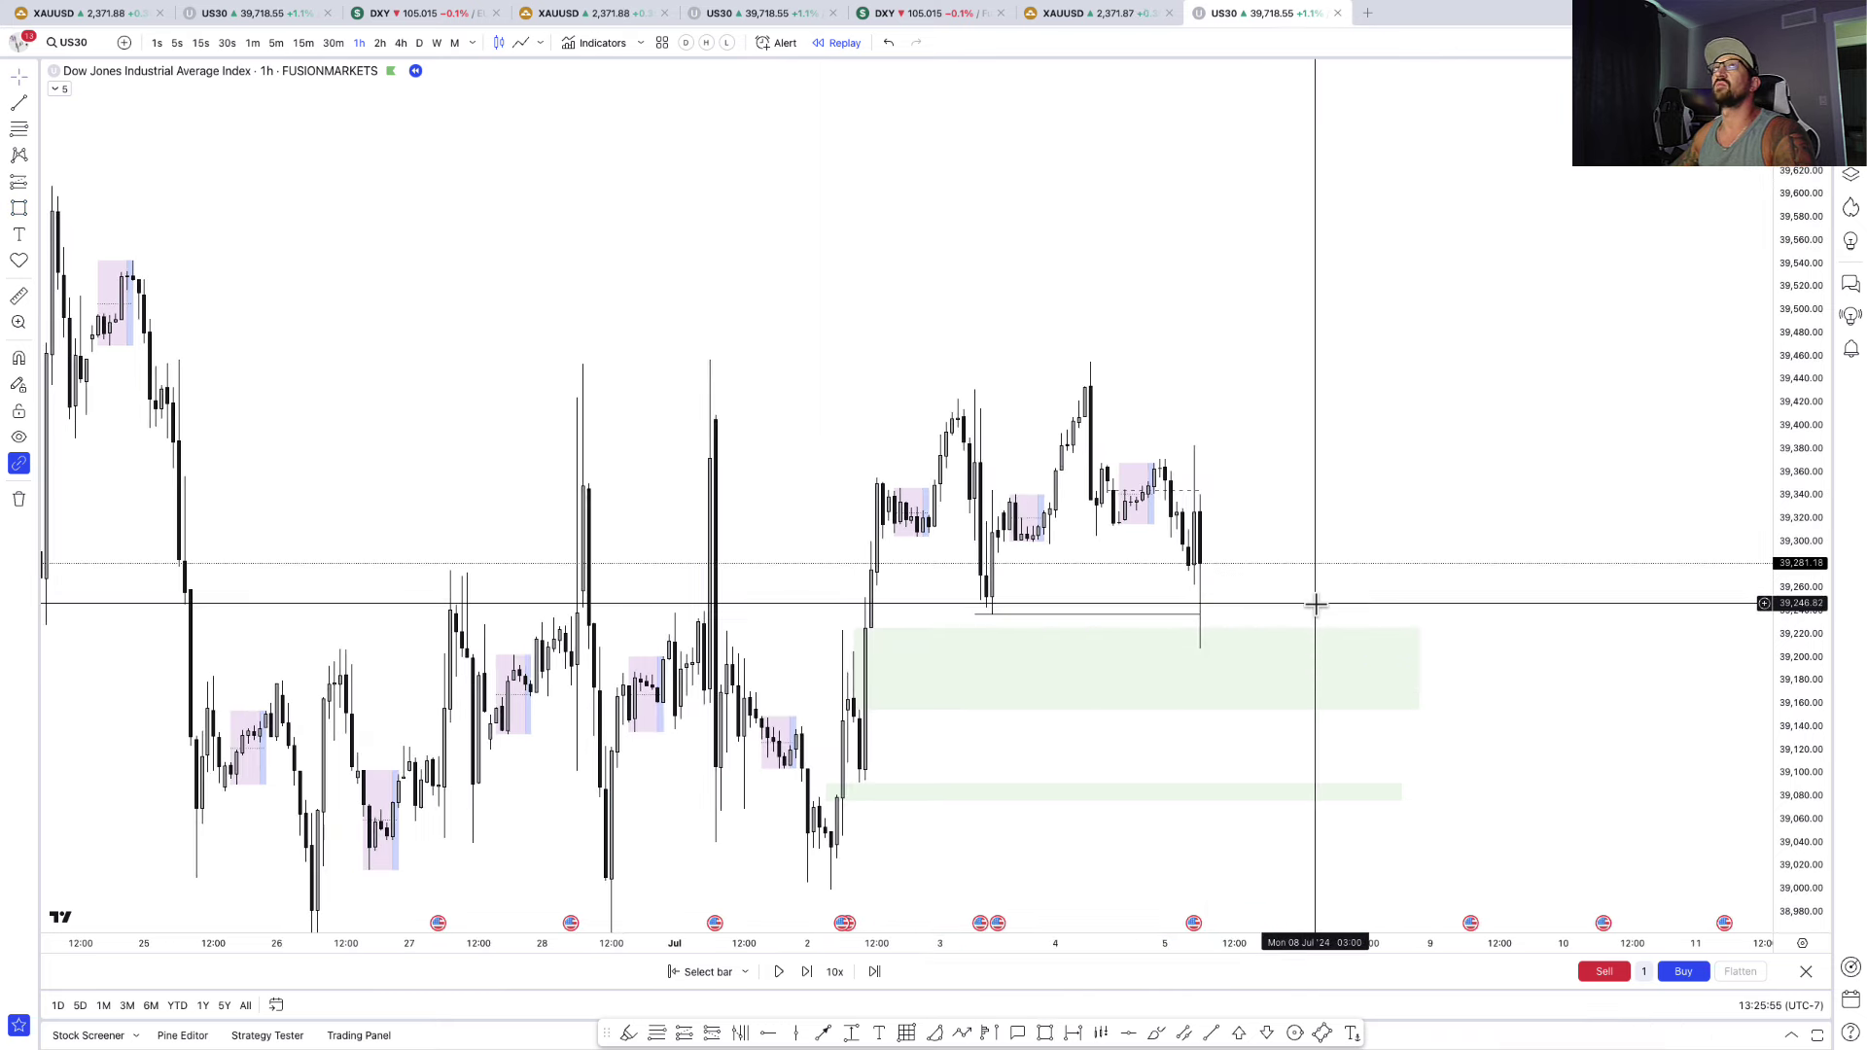
- Review the 3 to 5 July structure above the zones on the 15-minute chart and move down to the 5-minute timeframe
left_click(304, 43)
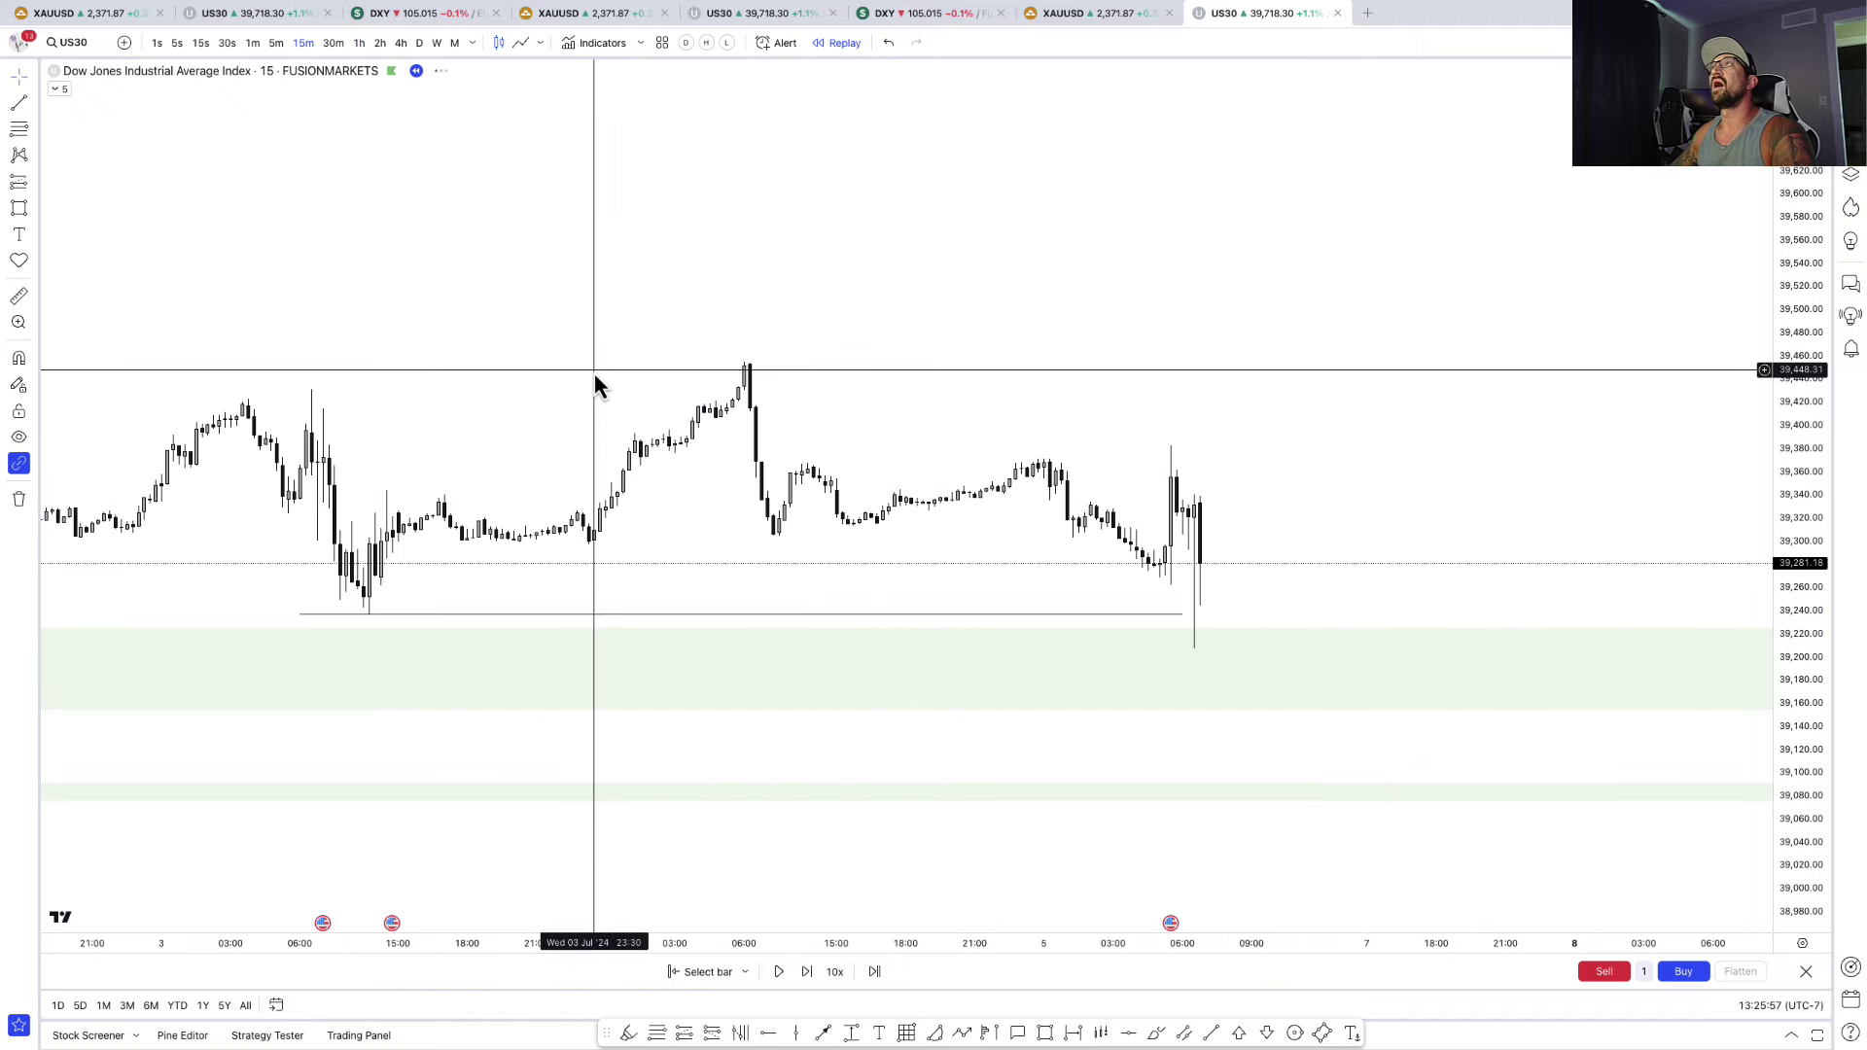
left_click_drag(1787, 749, 1800, 780)
left_click_drag(1485, 605, 1448, 525)
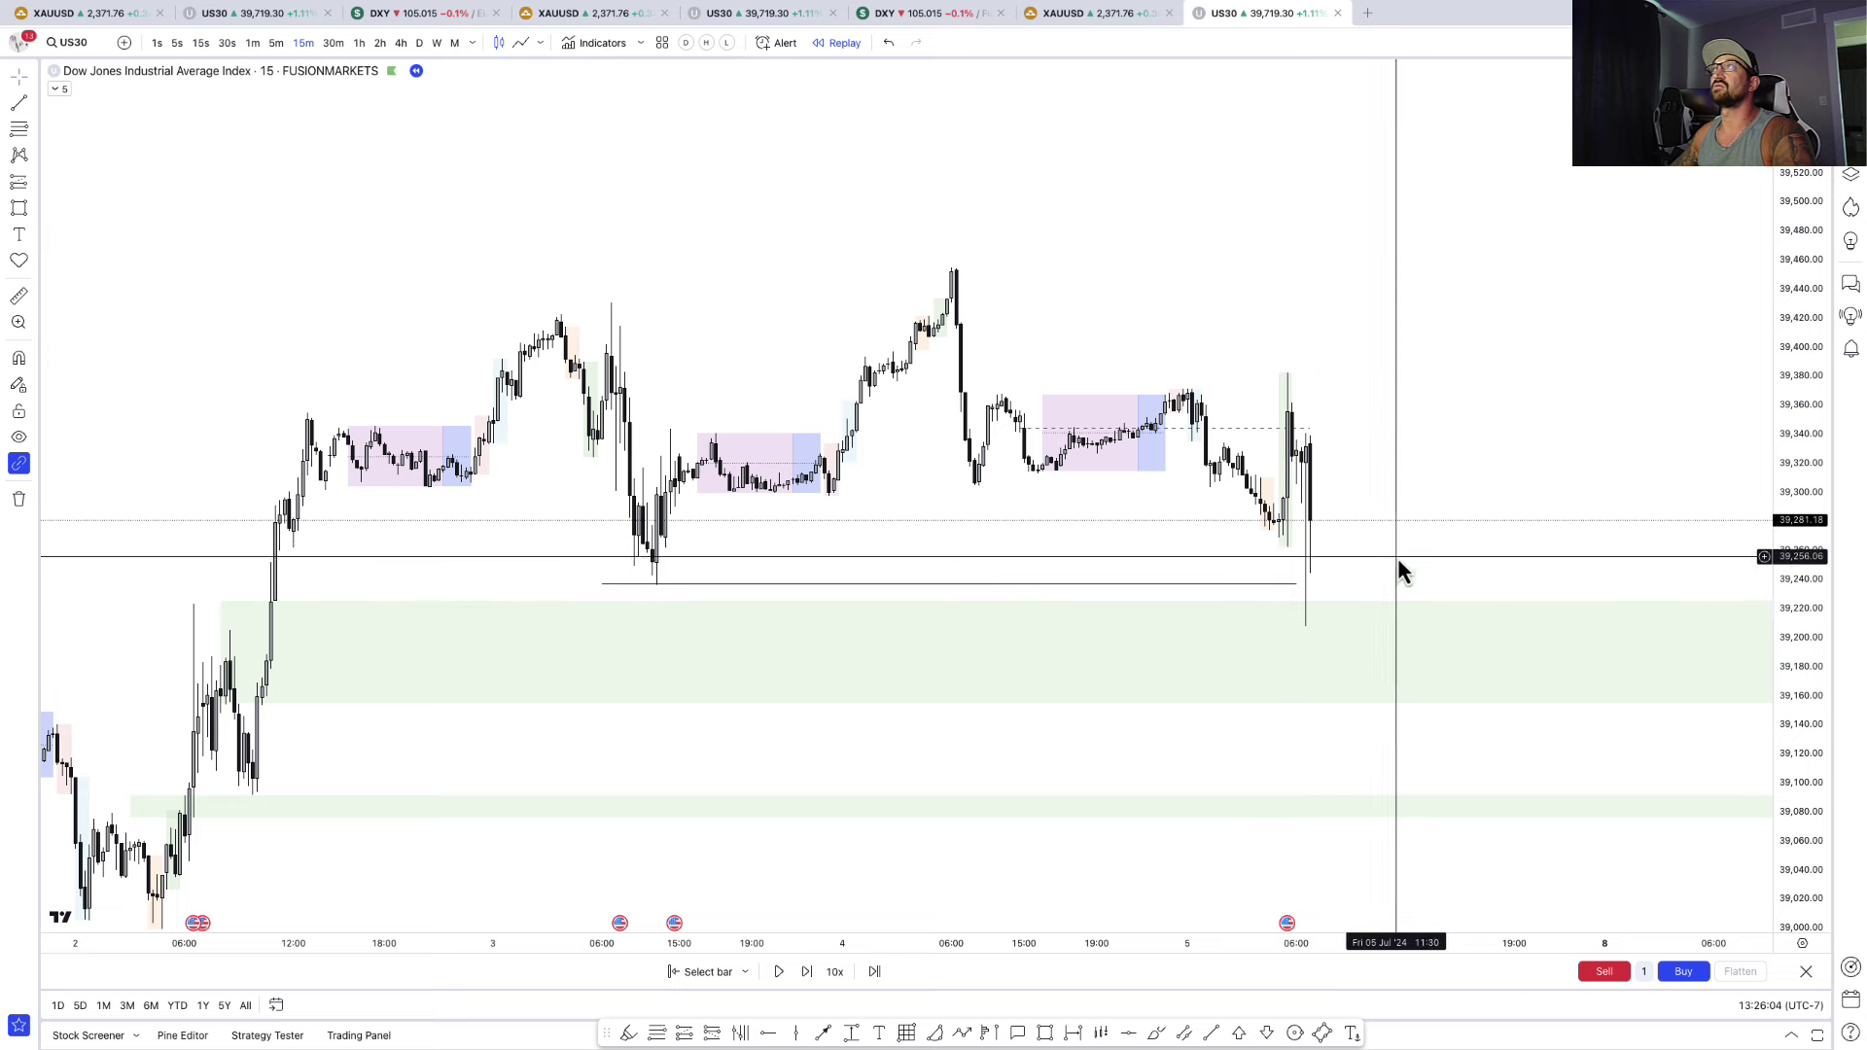
left_click_drag(1391, 554, 1350, 552)
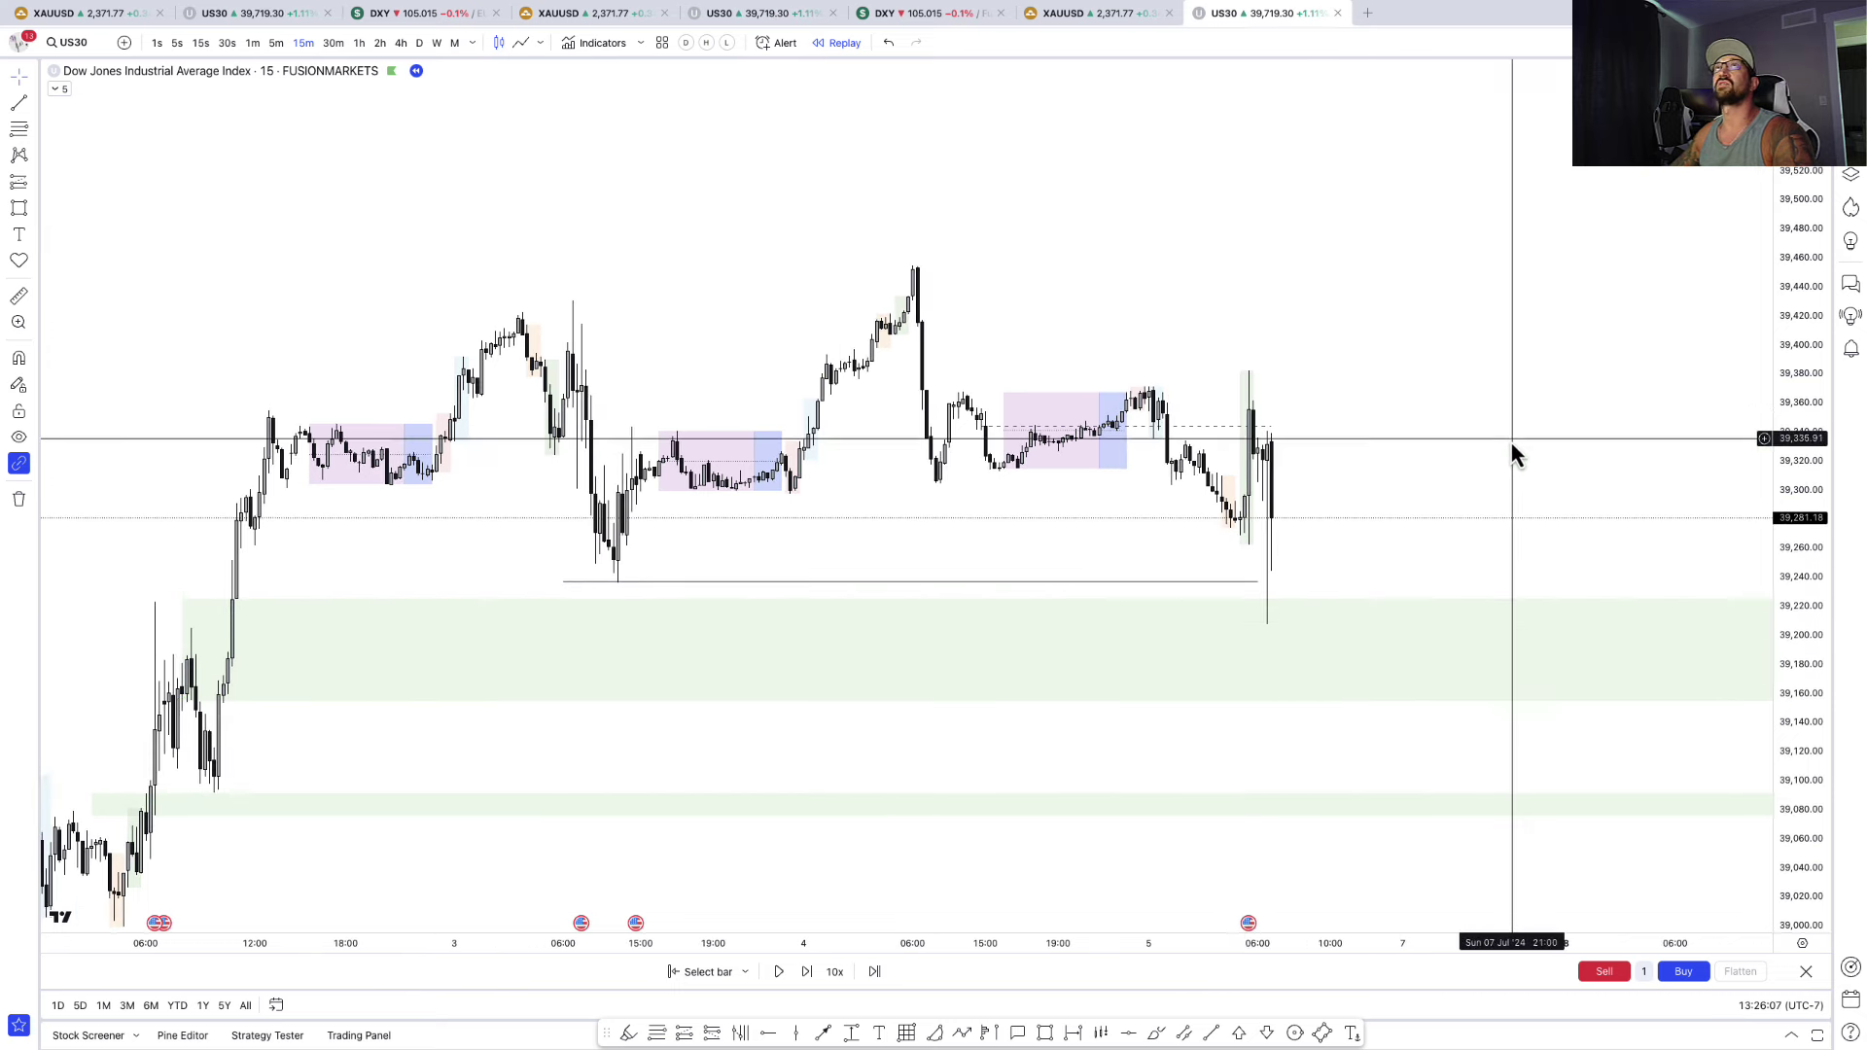
left_click_drag(1512, 451, 1442, 429)
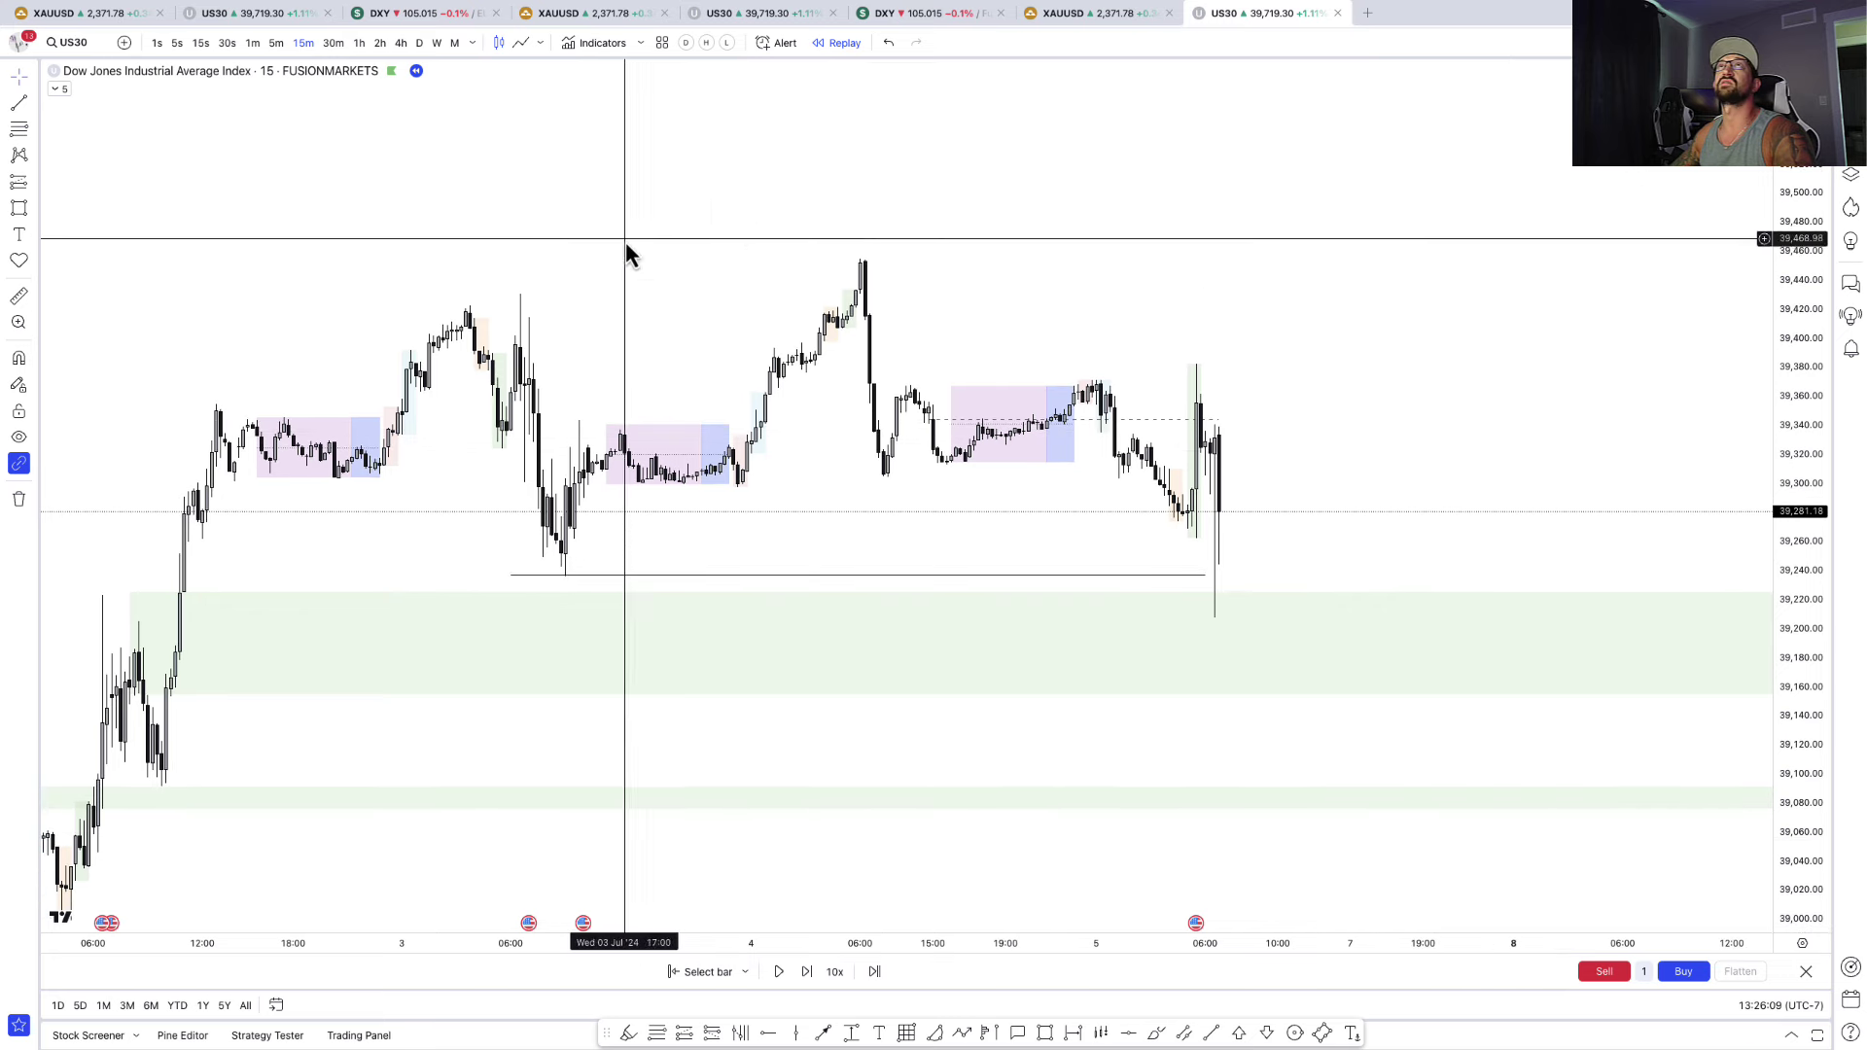
left_click(276, 45)
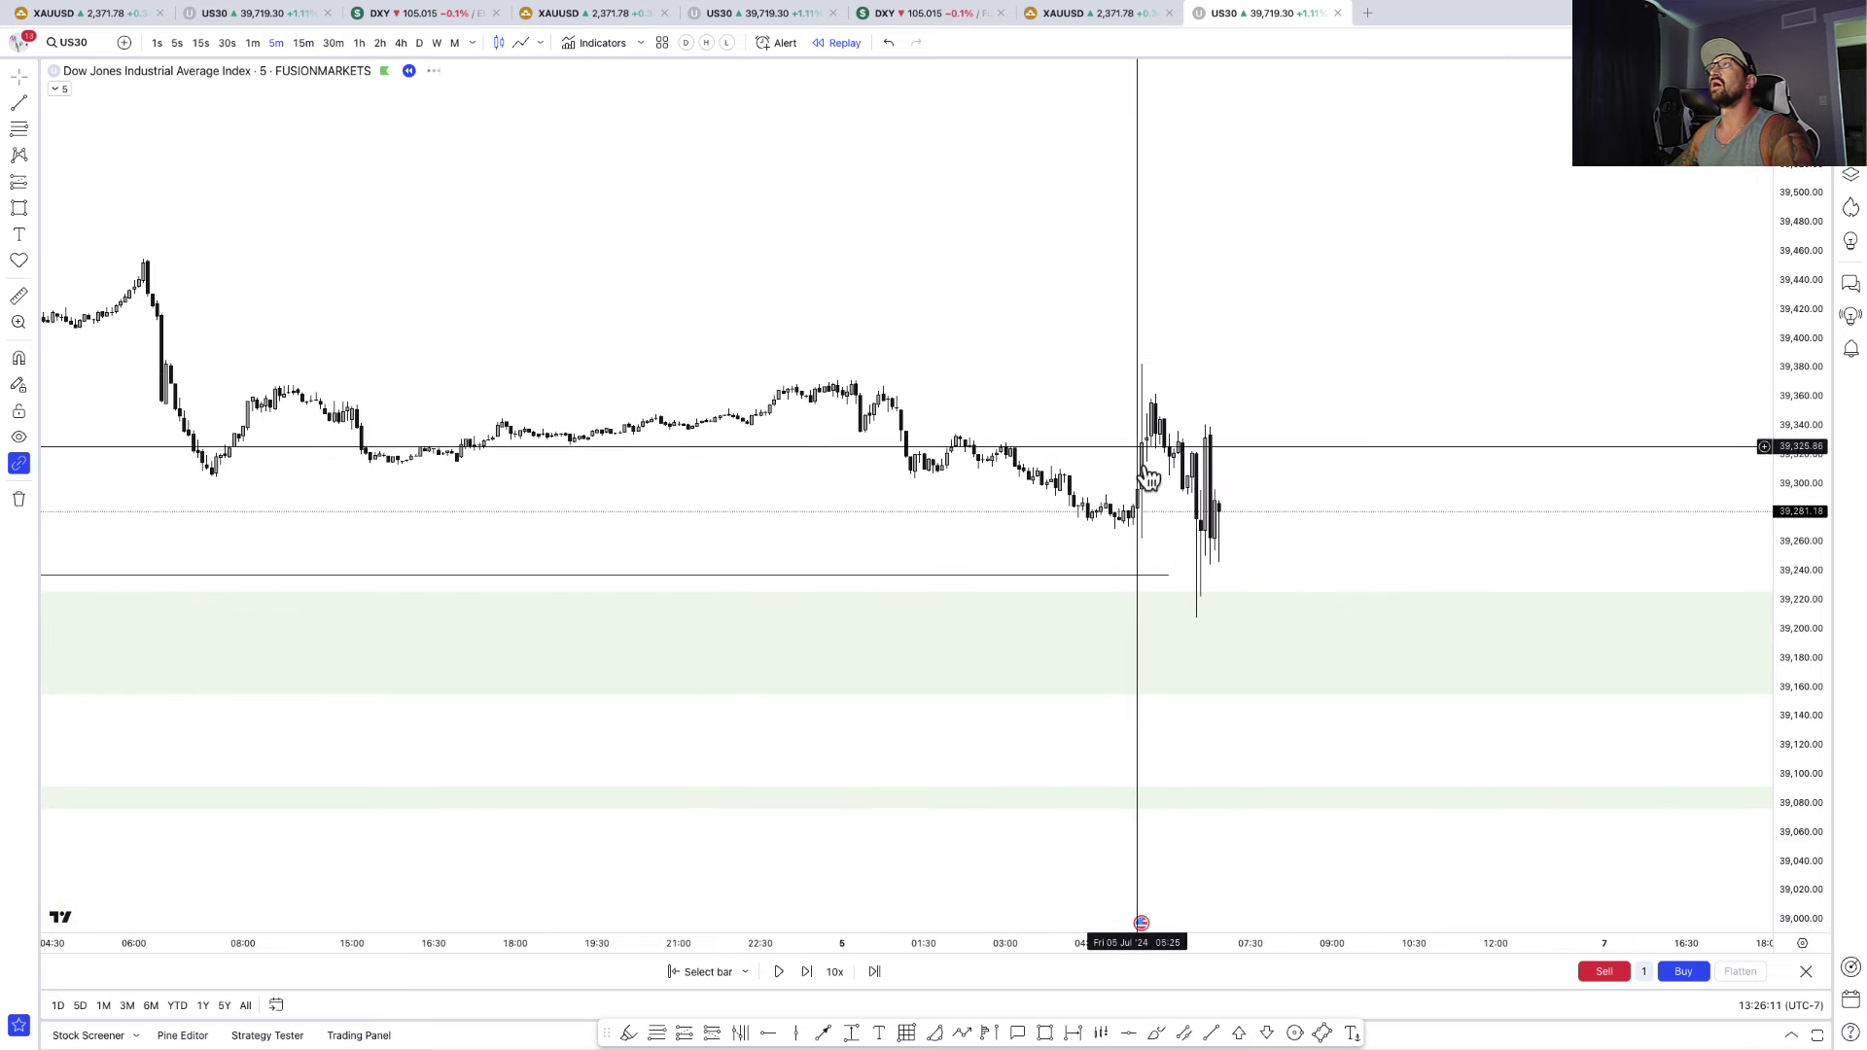
left_click_drag(1401, 476, 1333, 465)
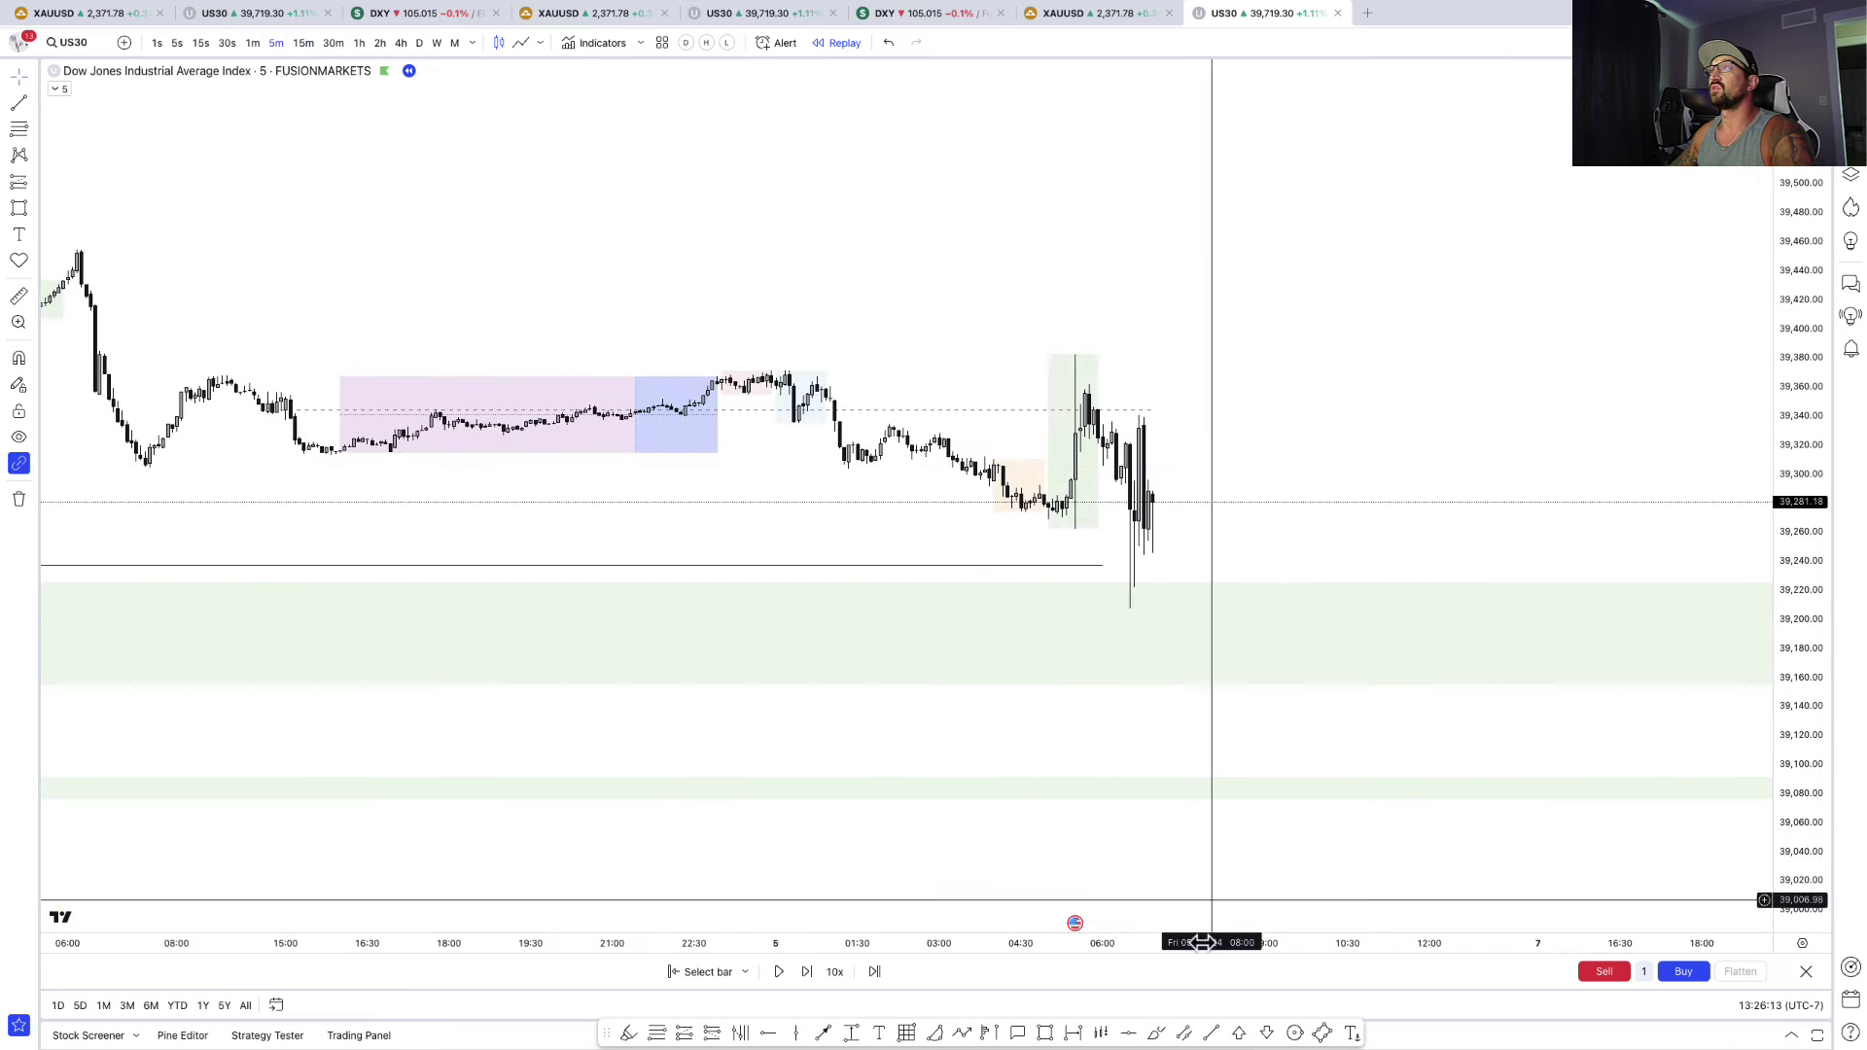
- Sketch brush marks around the 5 July pullback, along the horizontal low line, and around the latest candles
left_click(1156, 1033)
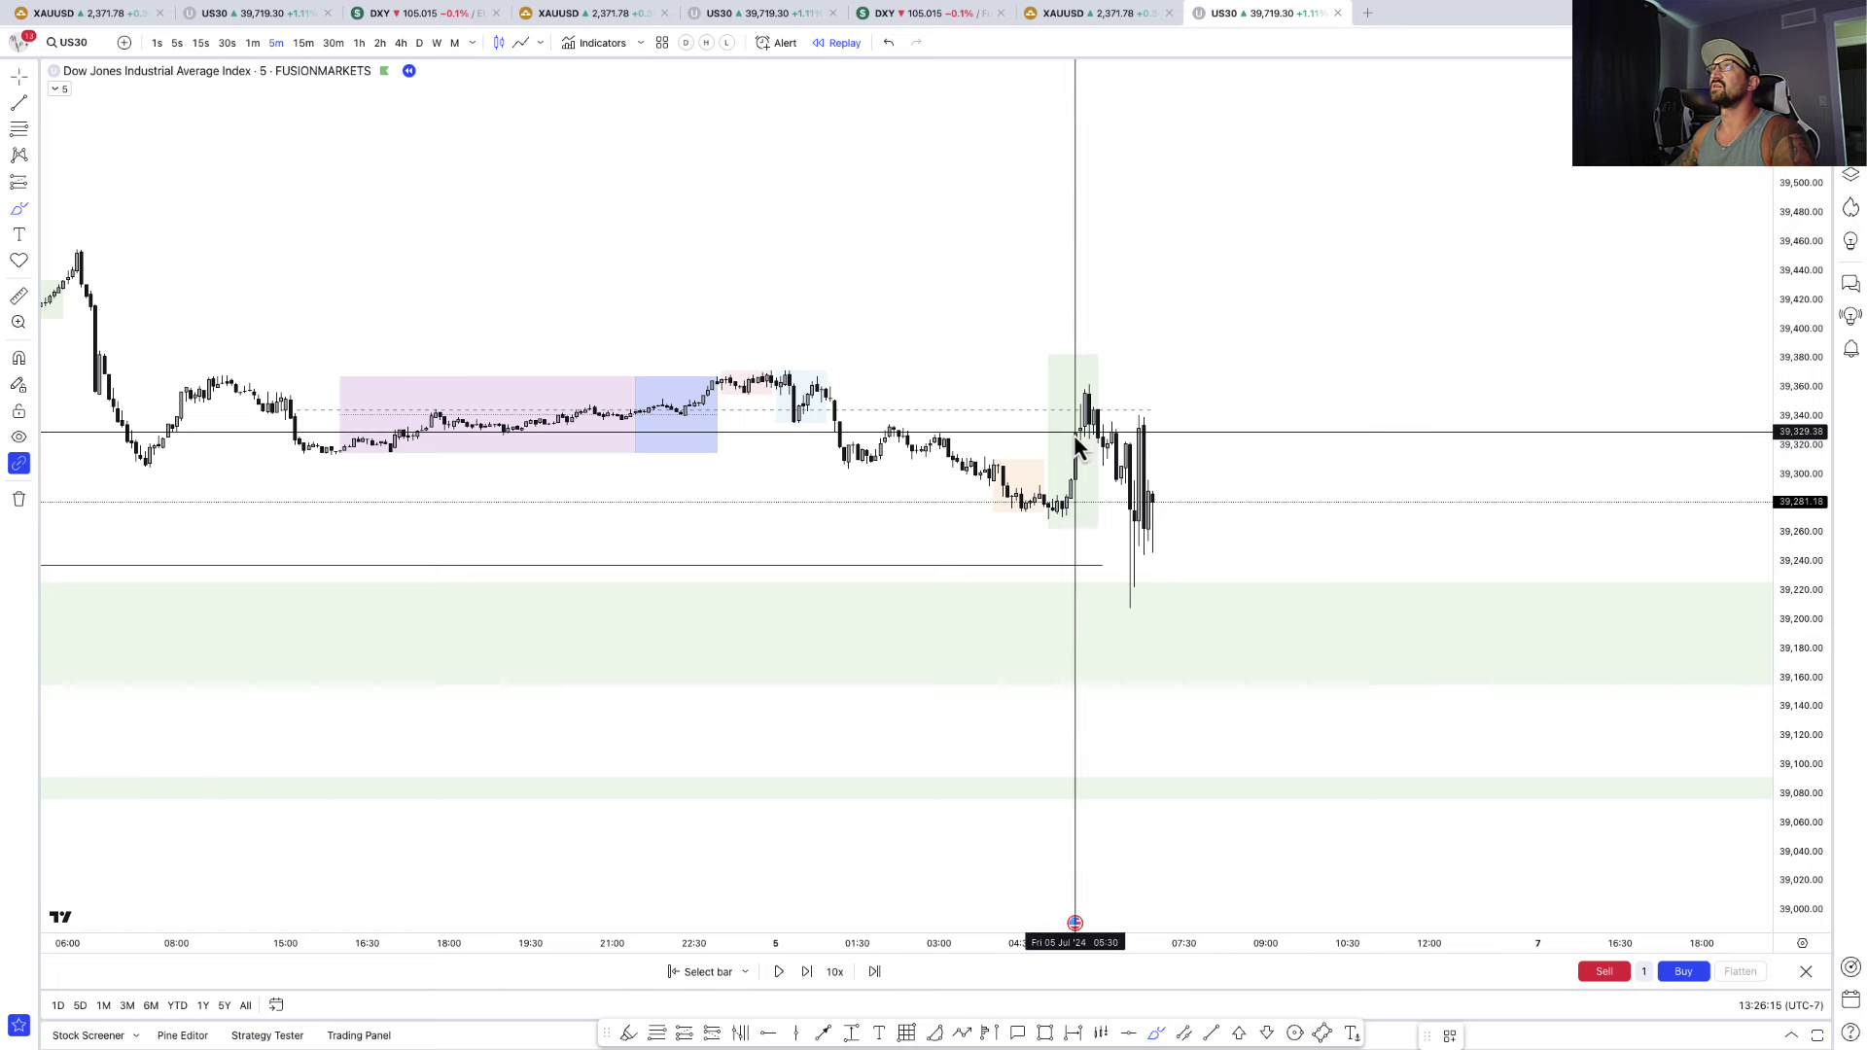
left_click_drag(1074, 436, 1107, 476)
left_click_drag(1088, 361, 1128, 430)
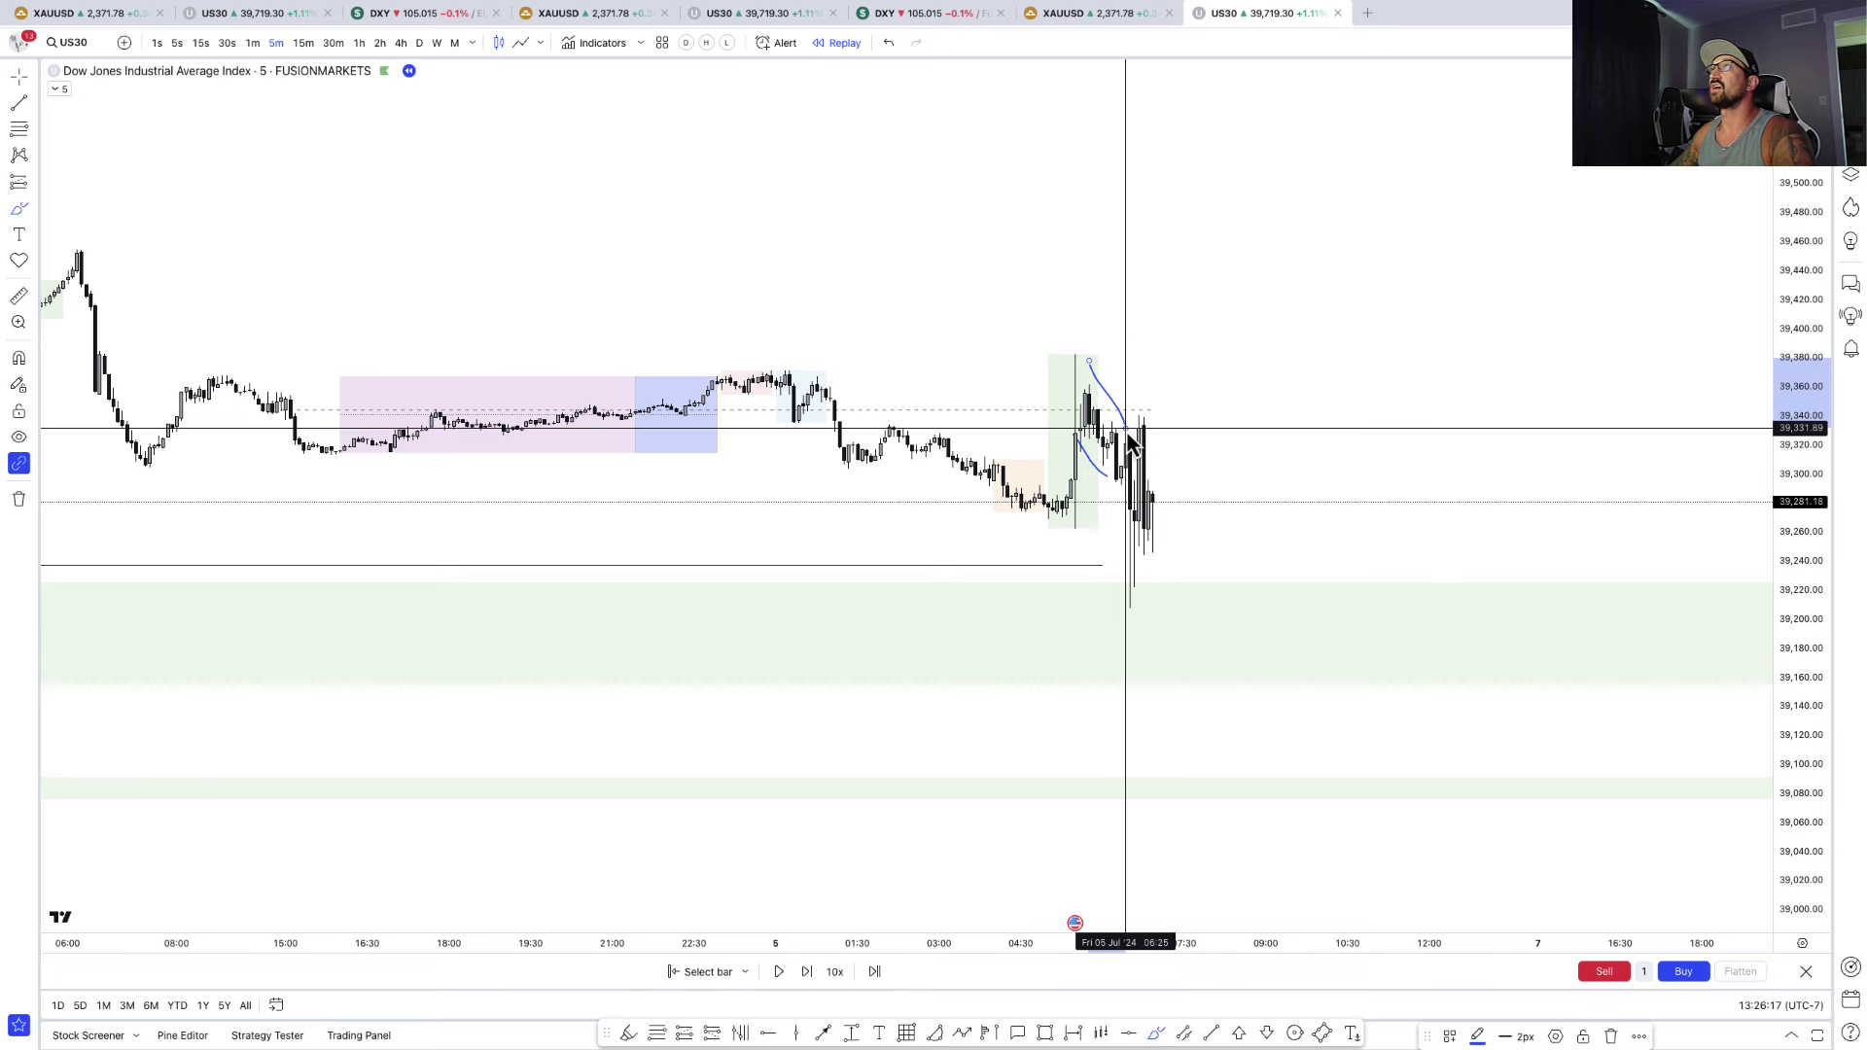
left_click_drag(1032, 566, 1163, 571)
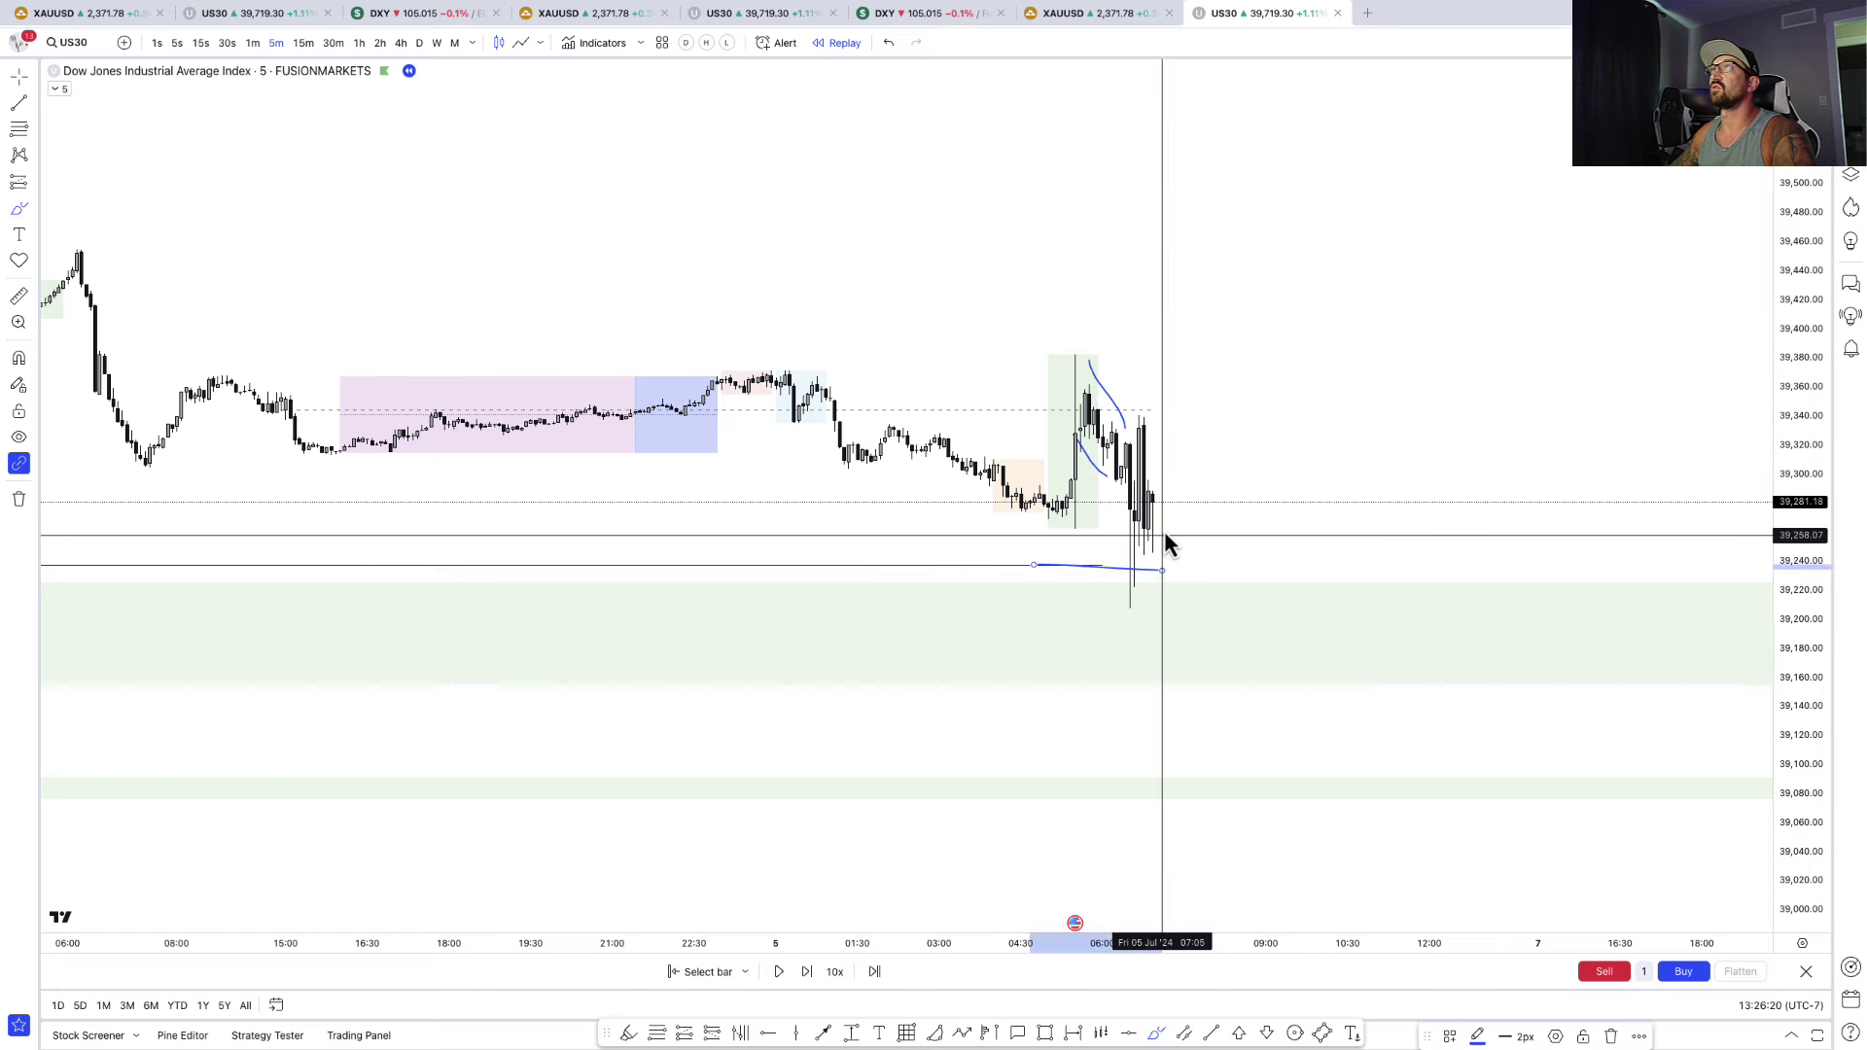
mouse_move(1113, 441)
left_mouse_down()
mouse_move(1279, 453)
mouse_move(1180, 488)
mouse_move(1171, 467)
left_mouse_up()
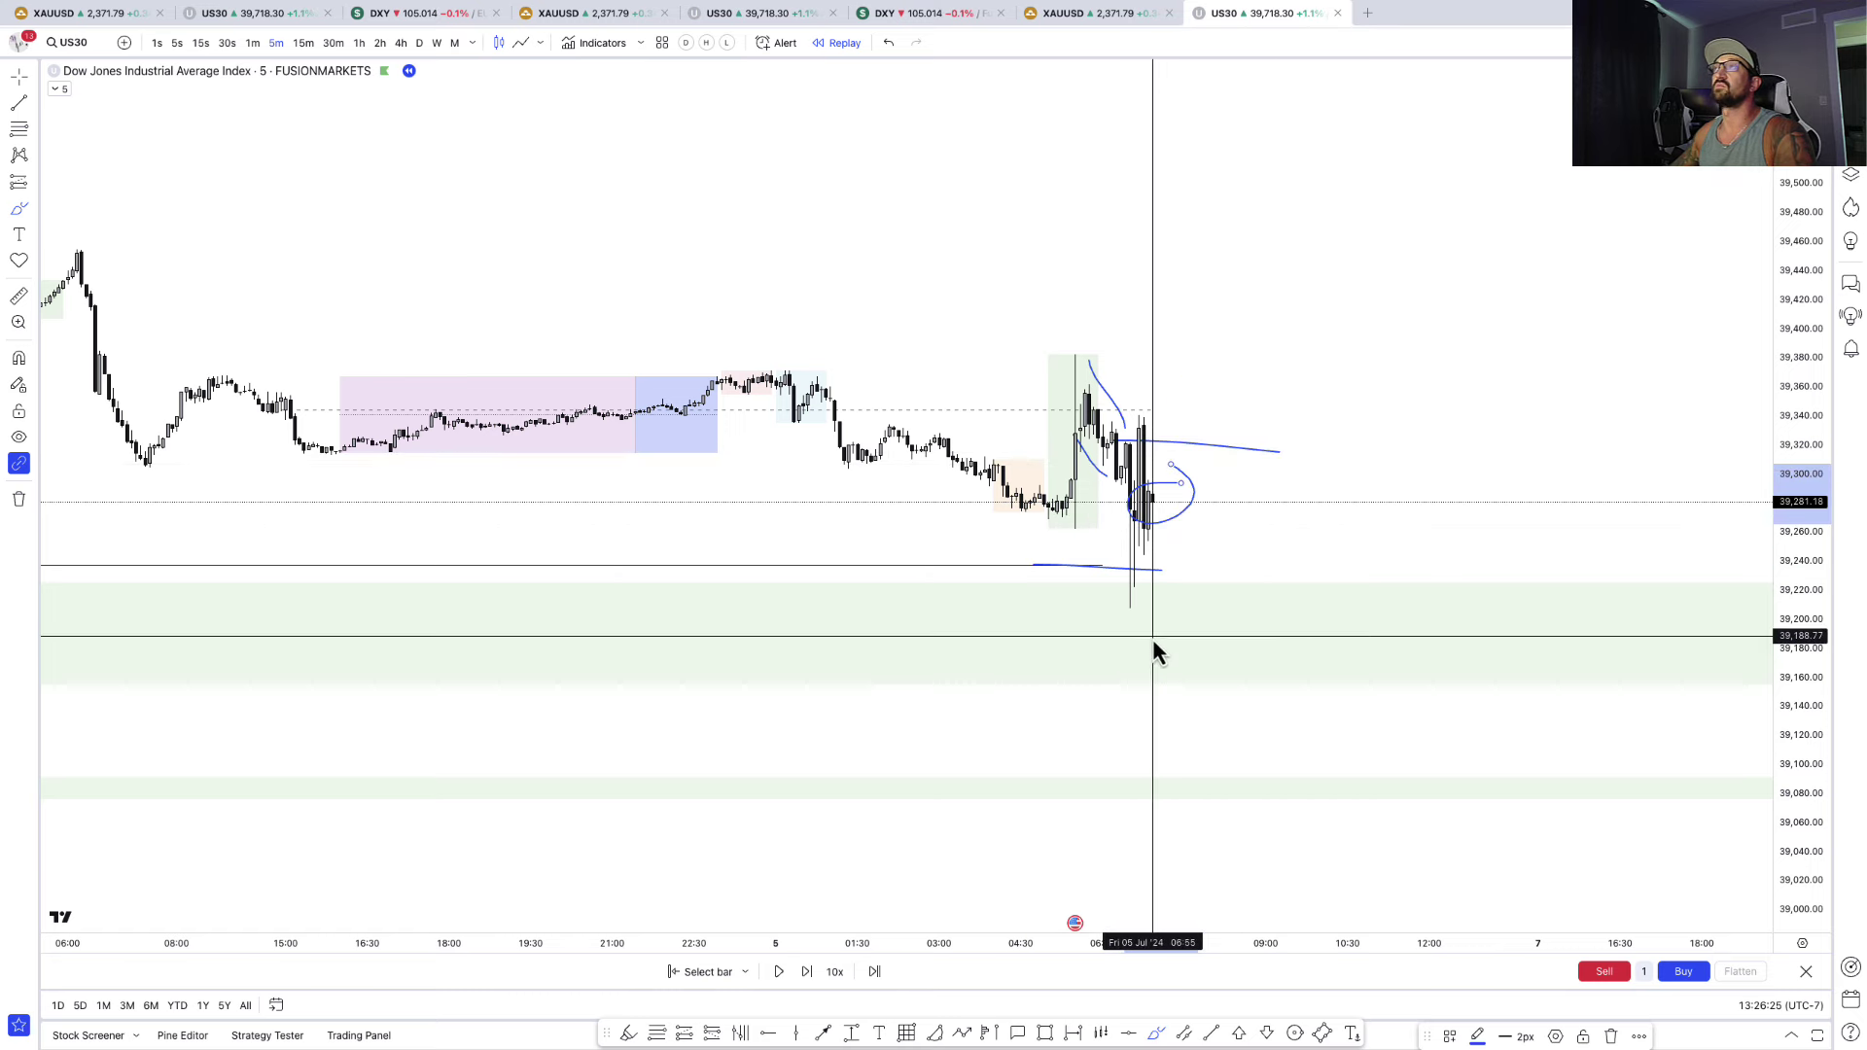
- Undo all the brush marks around the 5 July candles
key("super")
key("super+z")
key("super+z")
key("super+z")
key("super+z")
key("super+z")
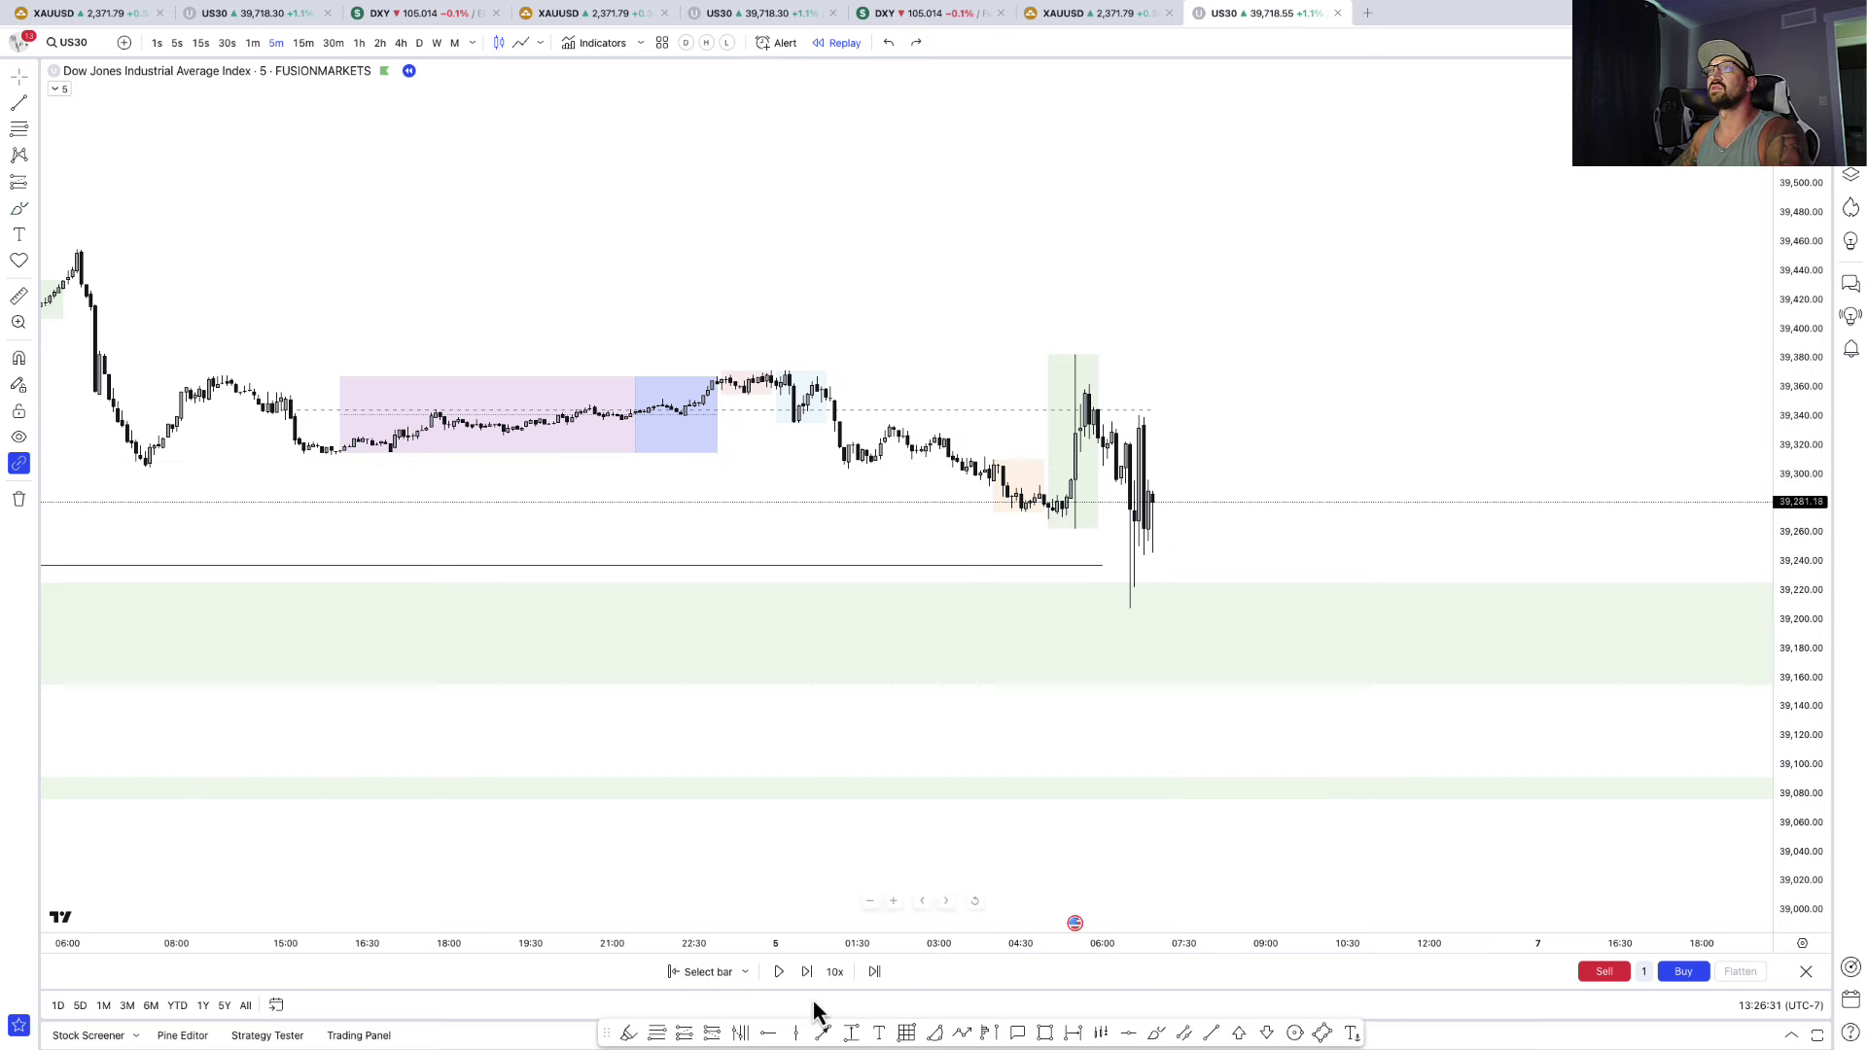
- Advance the 5-minute replay bar by bar until price drops into the upper green zone
left_click(807, 973)
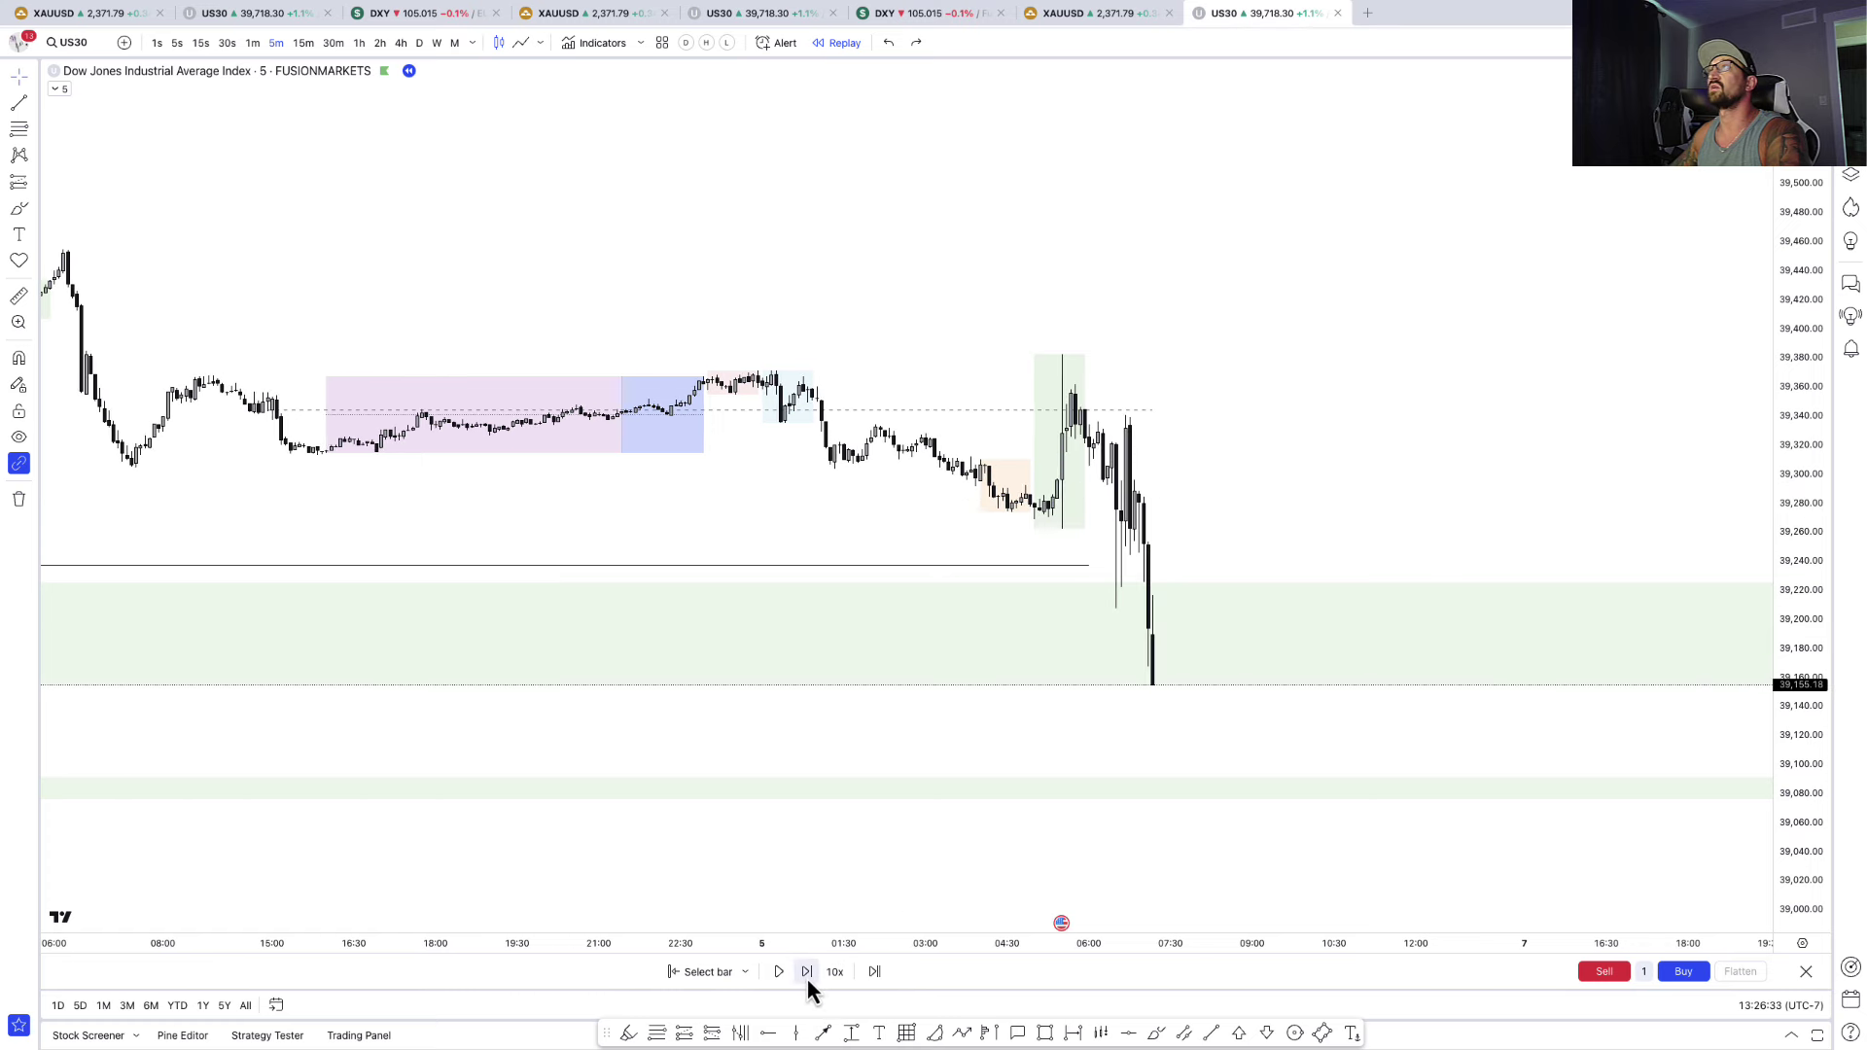
left_click(808, 972)
scroll(1019, 644, "up", 1)
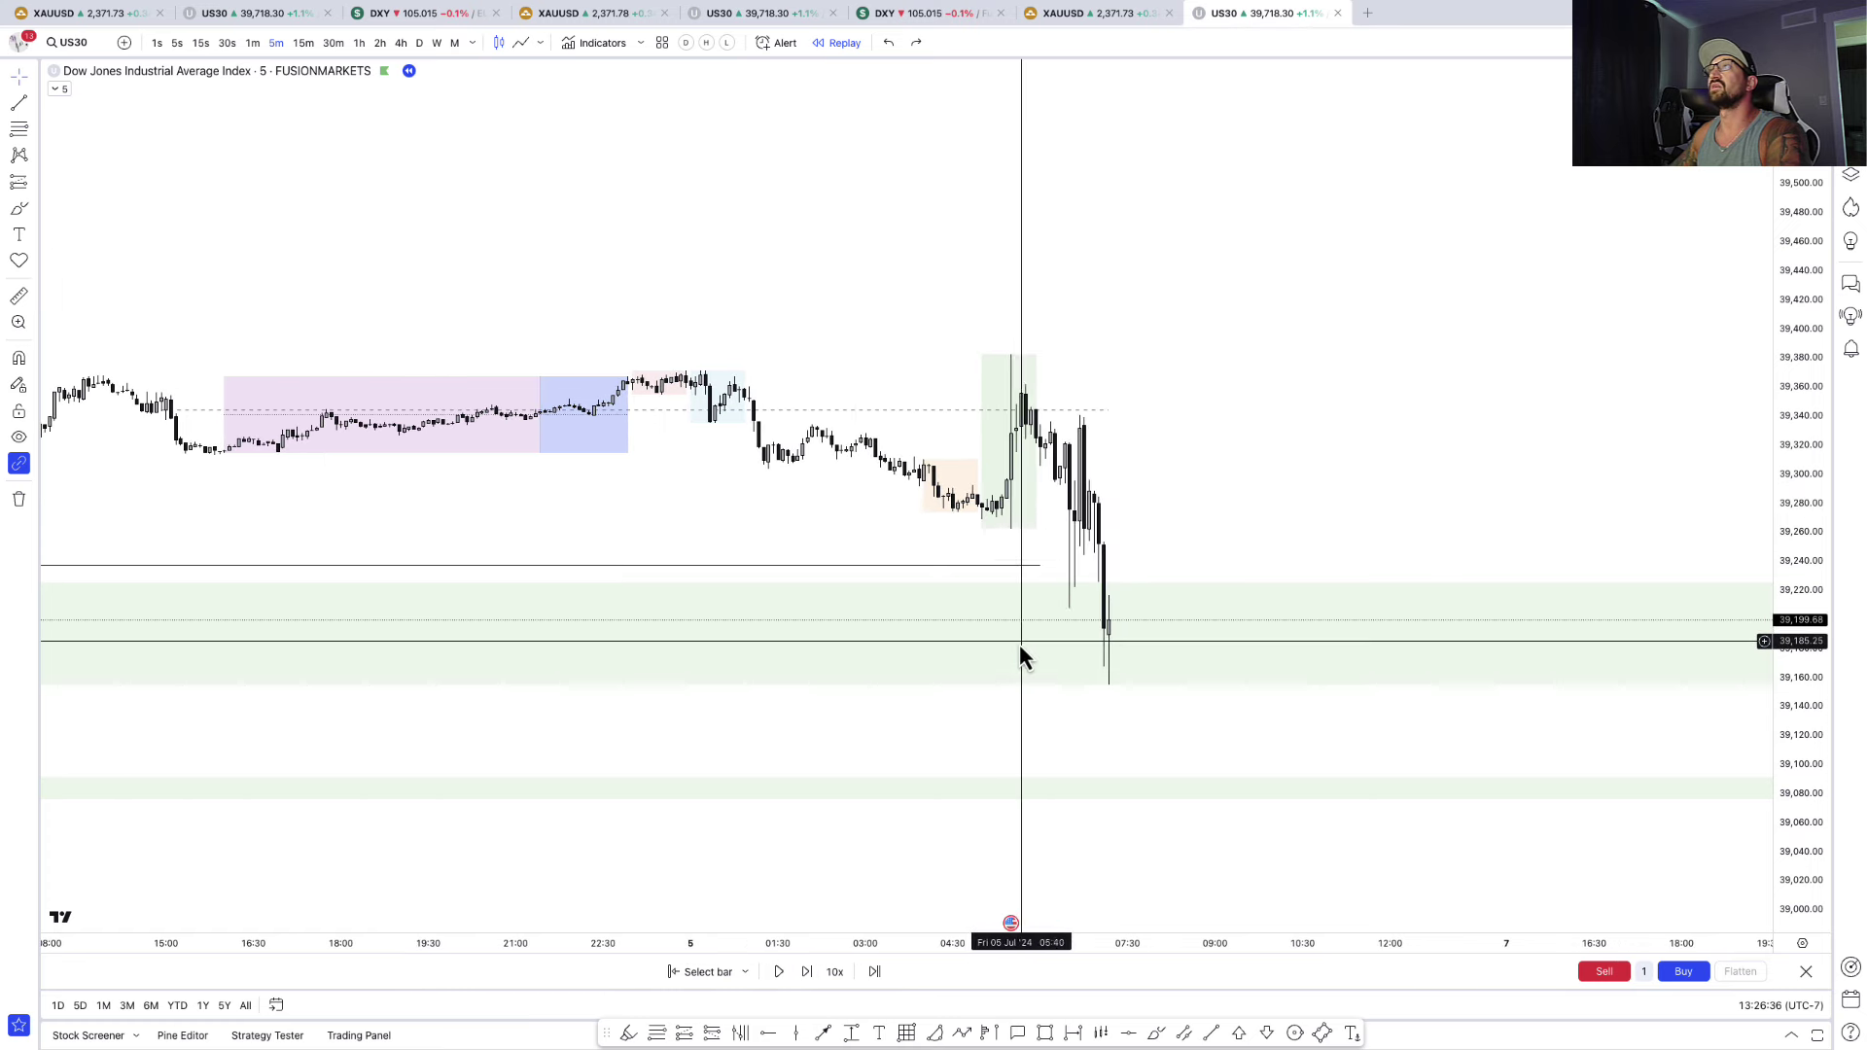
- Brush a line from the last lower high out to about 11:50 on 5 July and undo it
left_click(1156, 1035)
left_click_drag(1084, 490, 1381, 513)
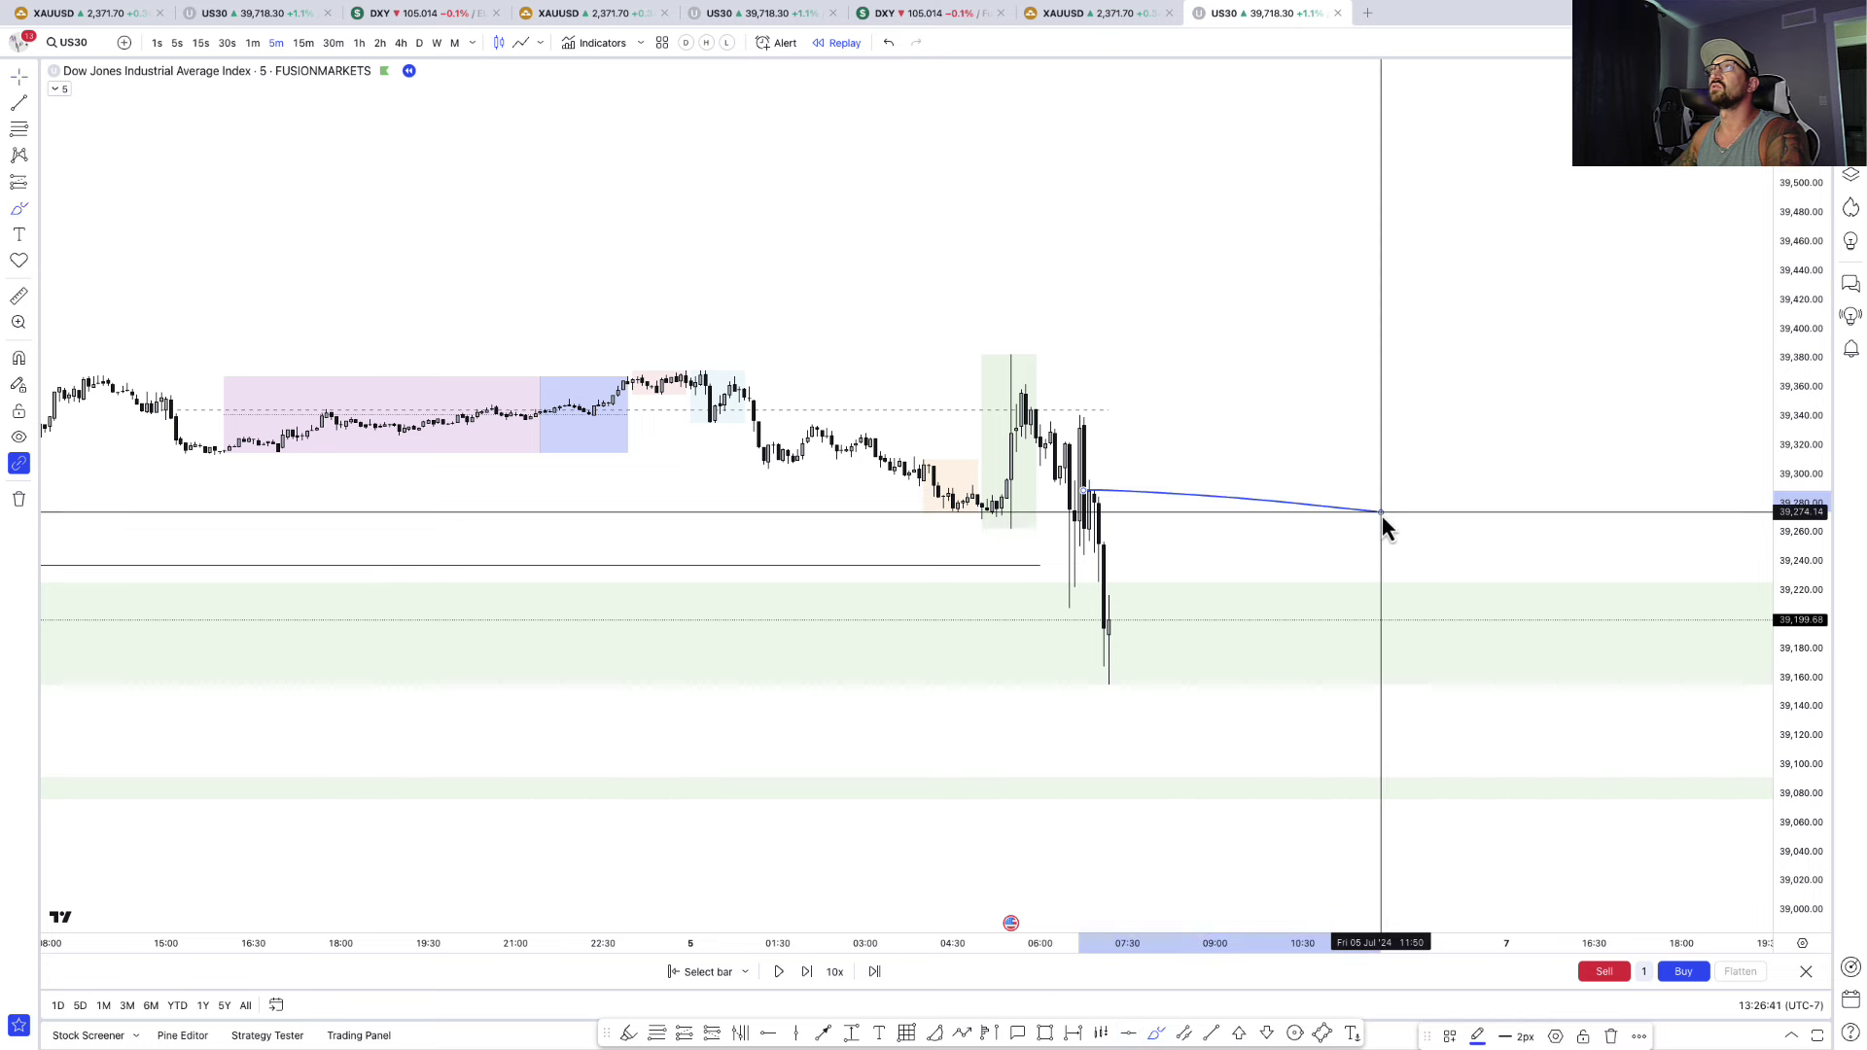
key("ctrl+z")
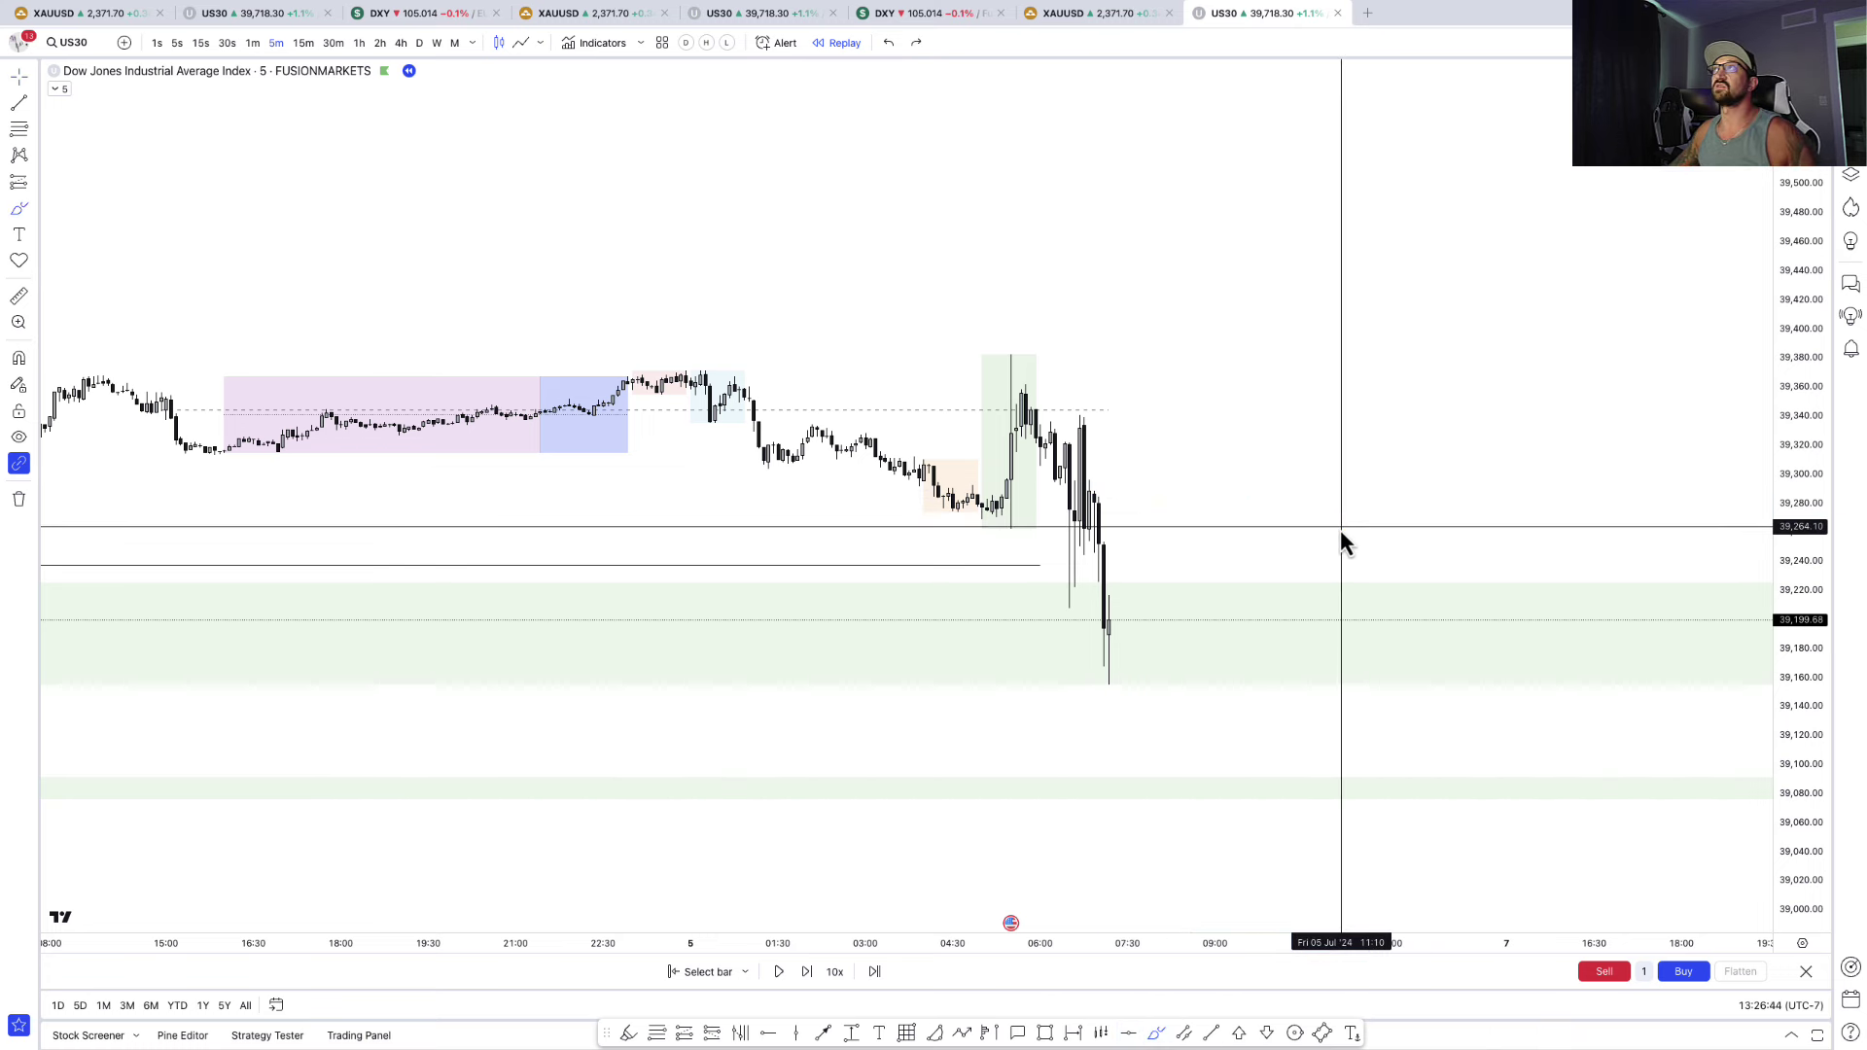
- Advance the replay bar by bar until price rallies out of the upper zone and starts pulling back
left_click(803, 976)
left_click(804, 977)
left_click(803, 977)
left_click(803, 977)
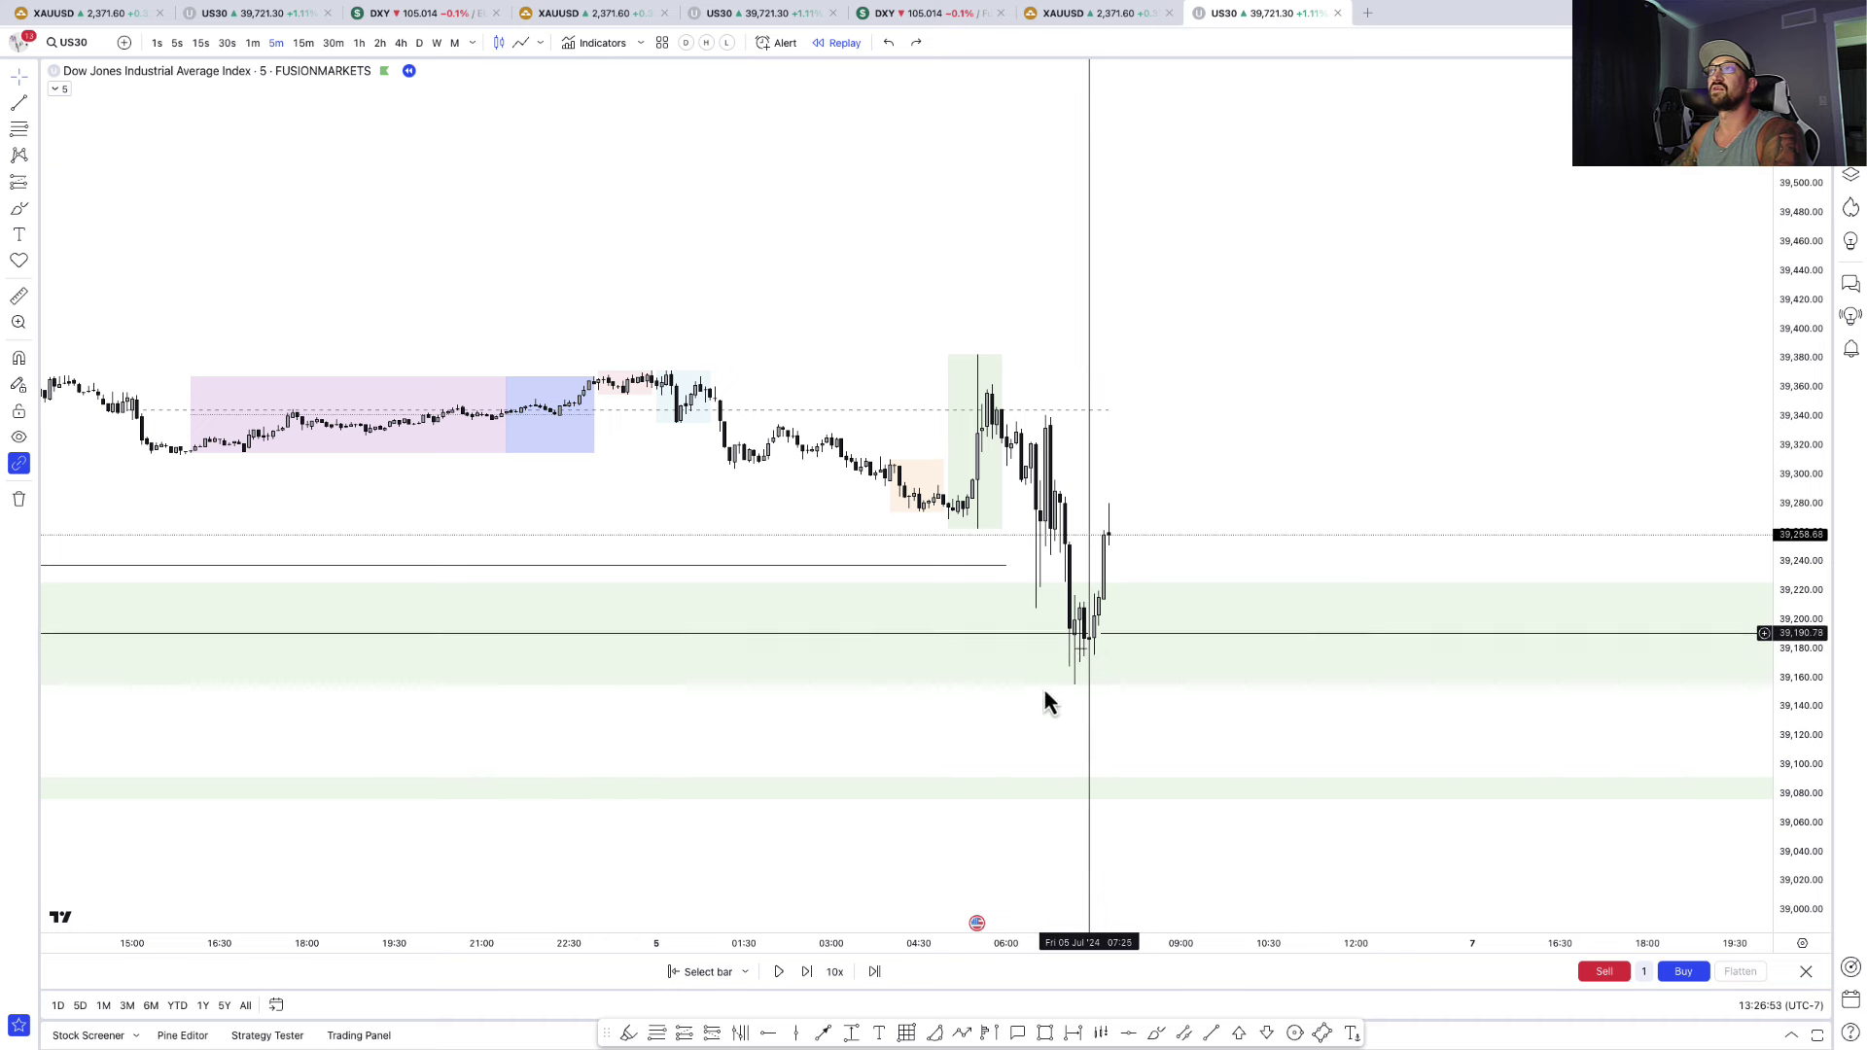
left_click(806, 972)
left_click(806, 973)
left_click(806, 972)
left_click(806, 972)
left_click(807, 973)
- Draw a rectangle zone from about 39,249 to 39,212 beside the rally candle, starting at 07:35 on 5 July
left_click(685, 1033)
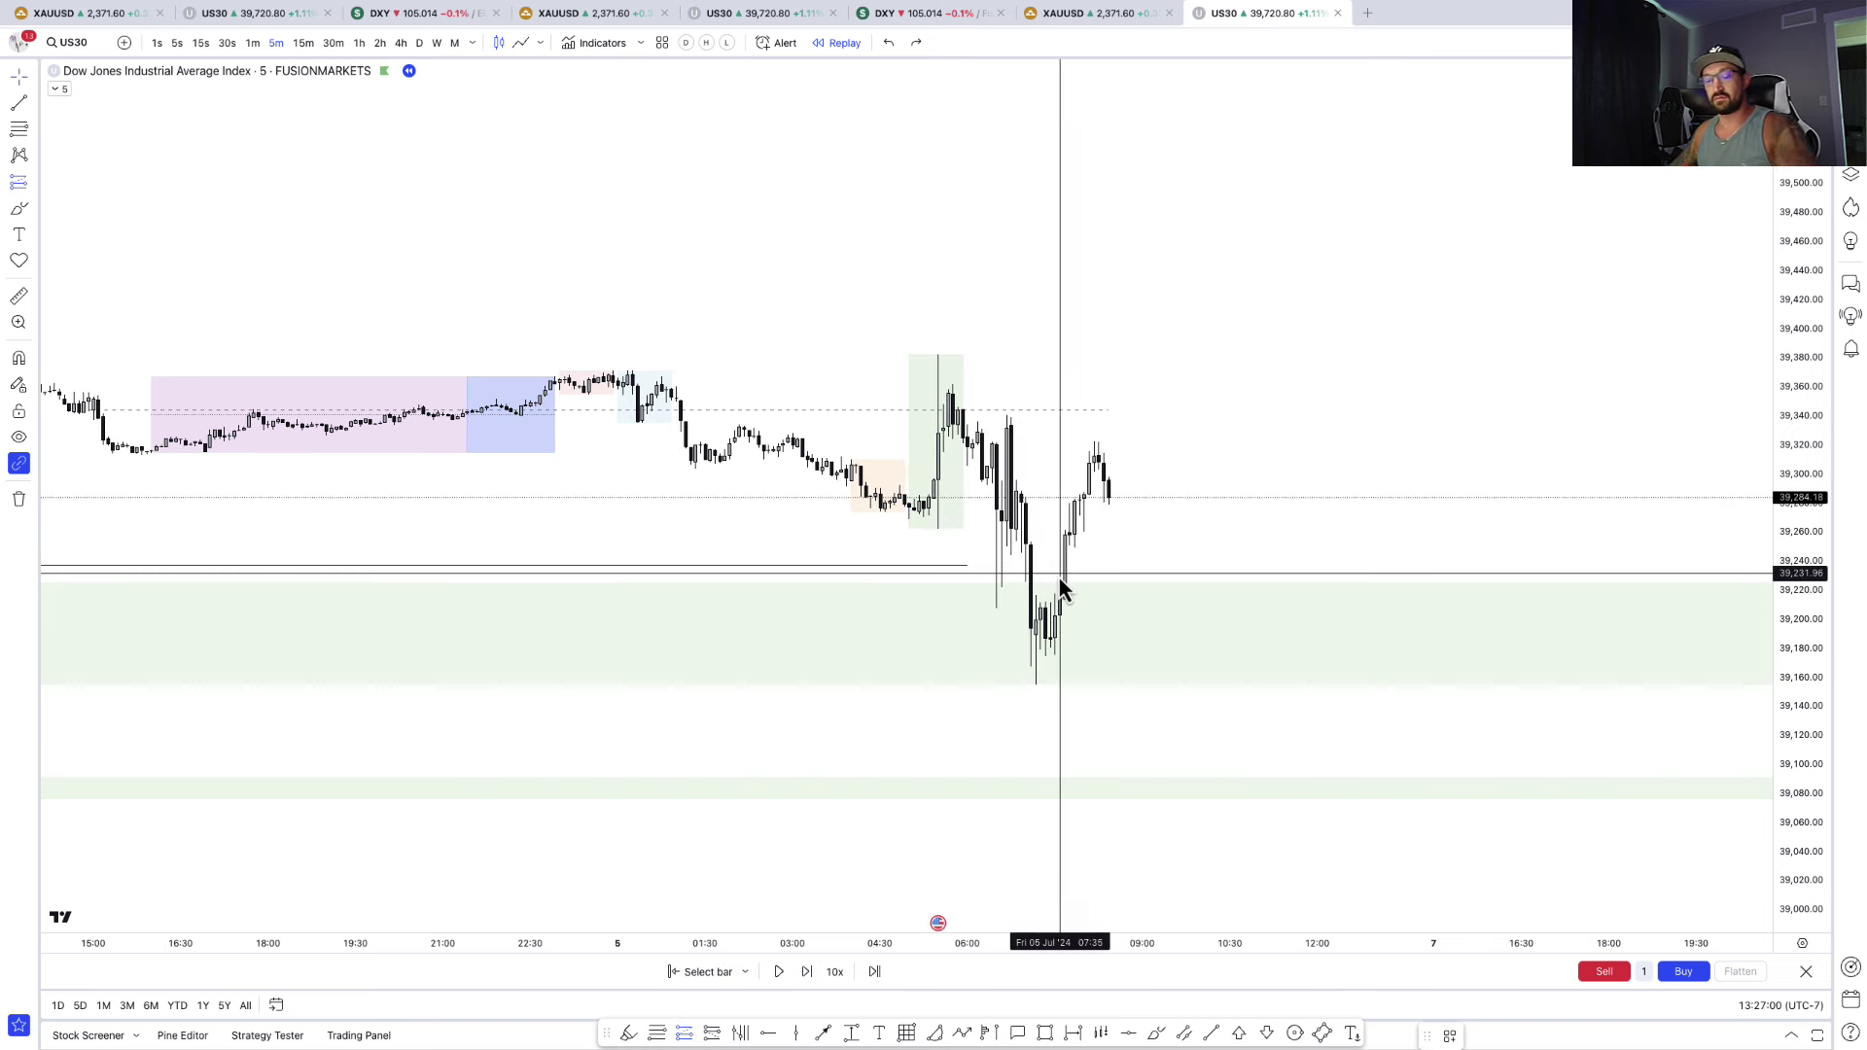
left_click(1045, 1033)
left_click_drag(1060, 547, 1225, 603)
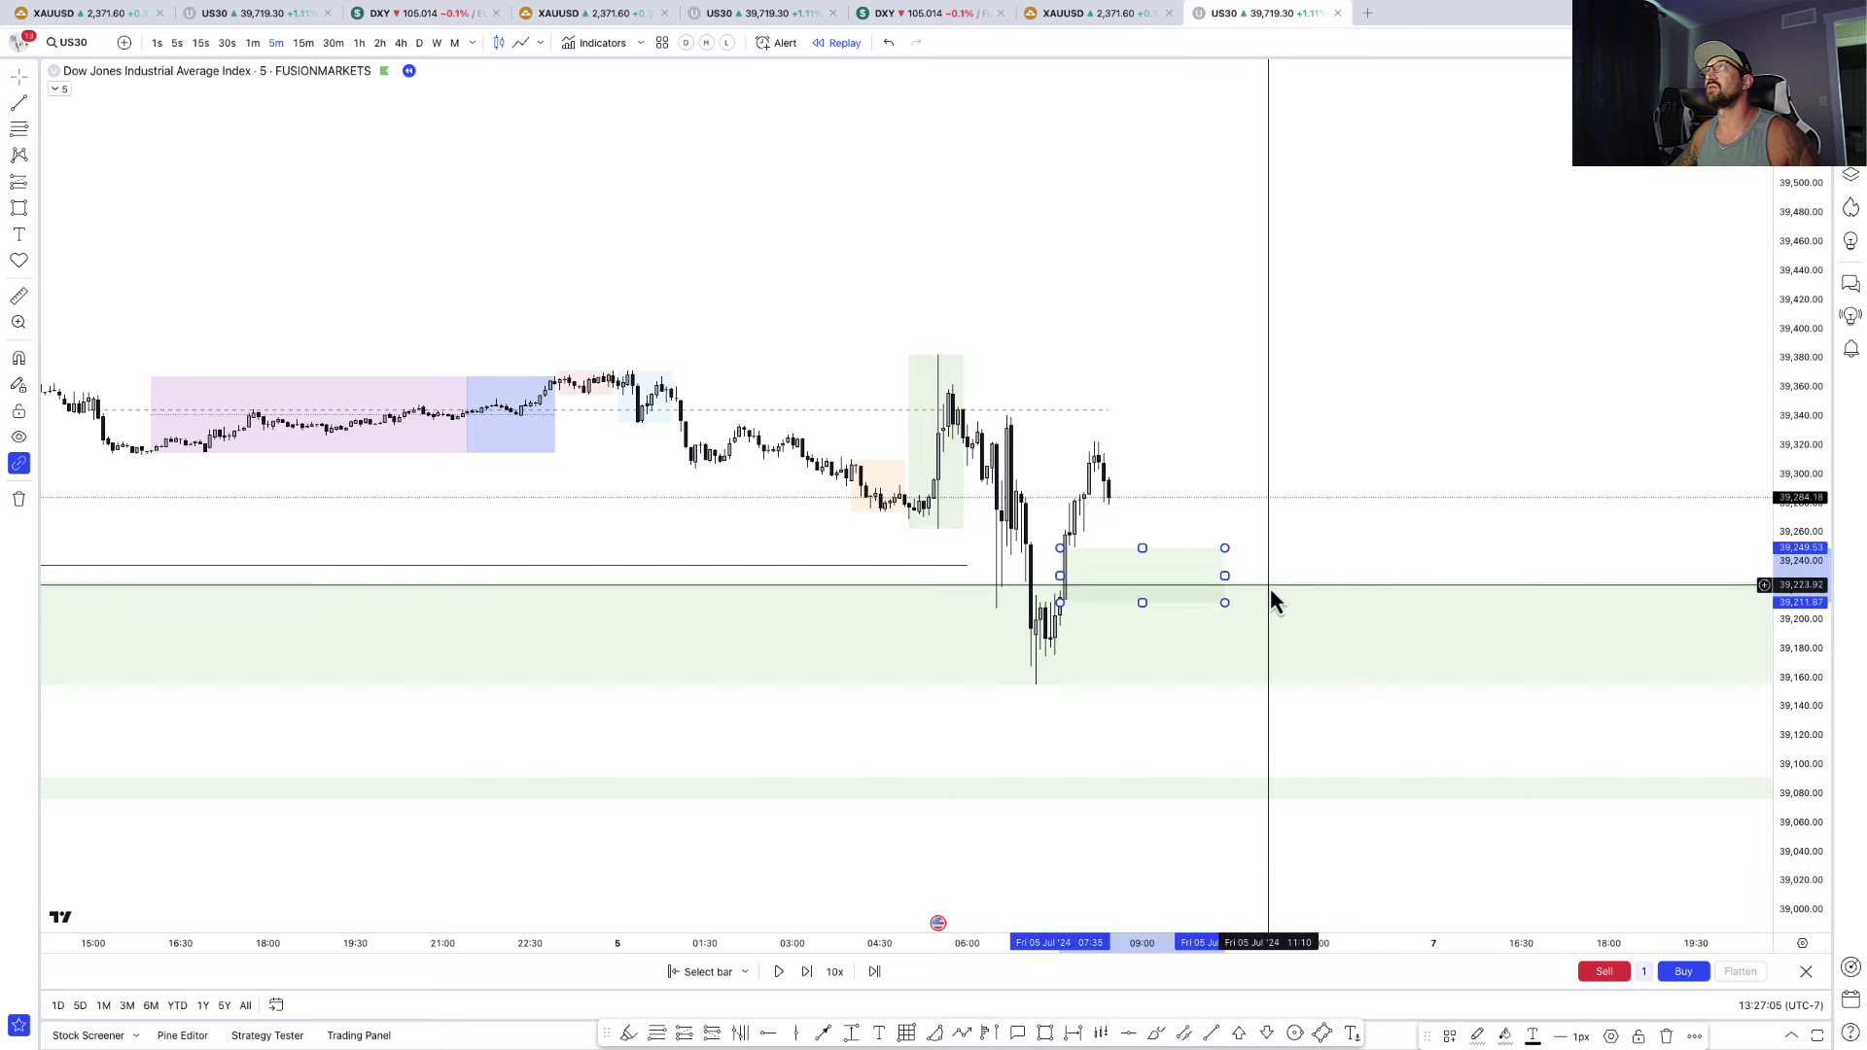
- Delete the large upper zone reaching down to about 39,155 and extend the new small rectangle's right edge to 11:25
left_click(1272, 595)
key("Delete")
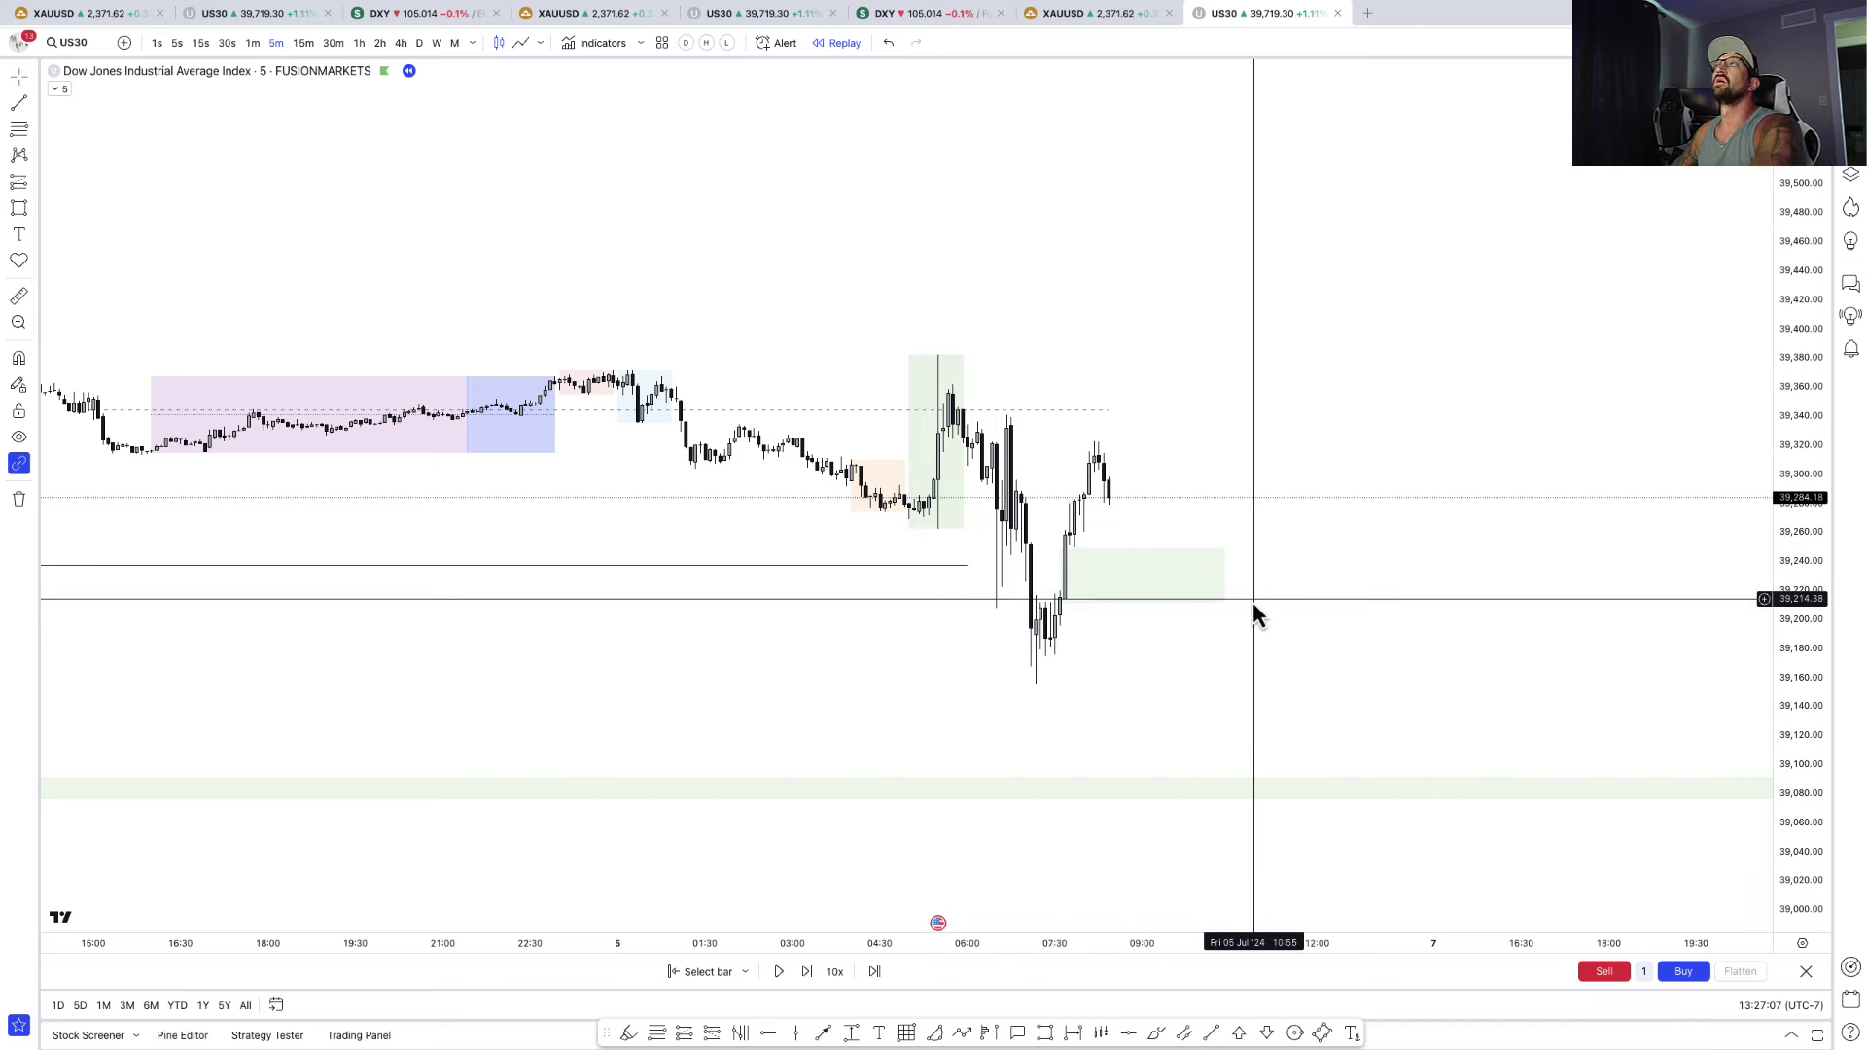
left_click(1227, 581)
left_click_drag(1225, 576, 1283, 576)
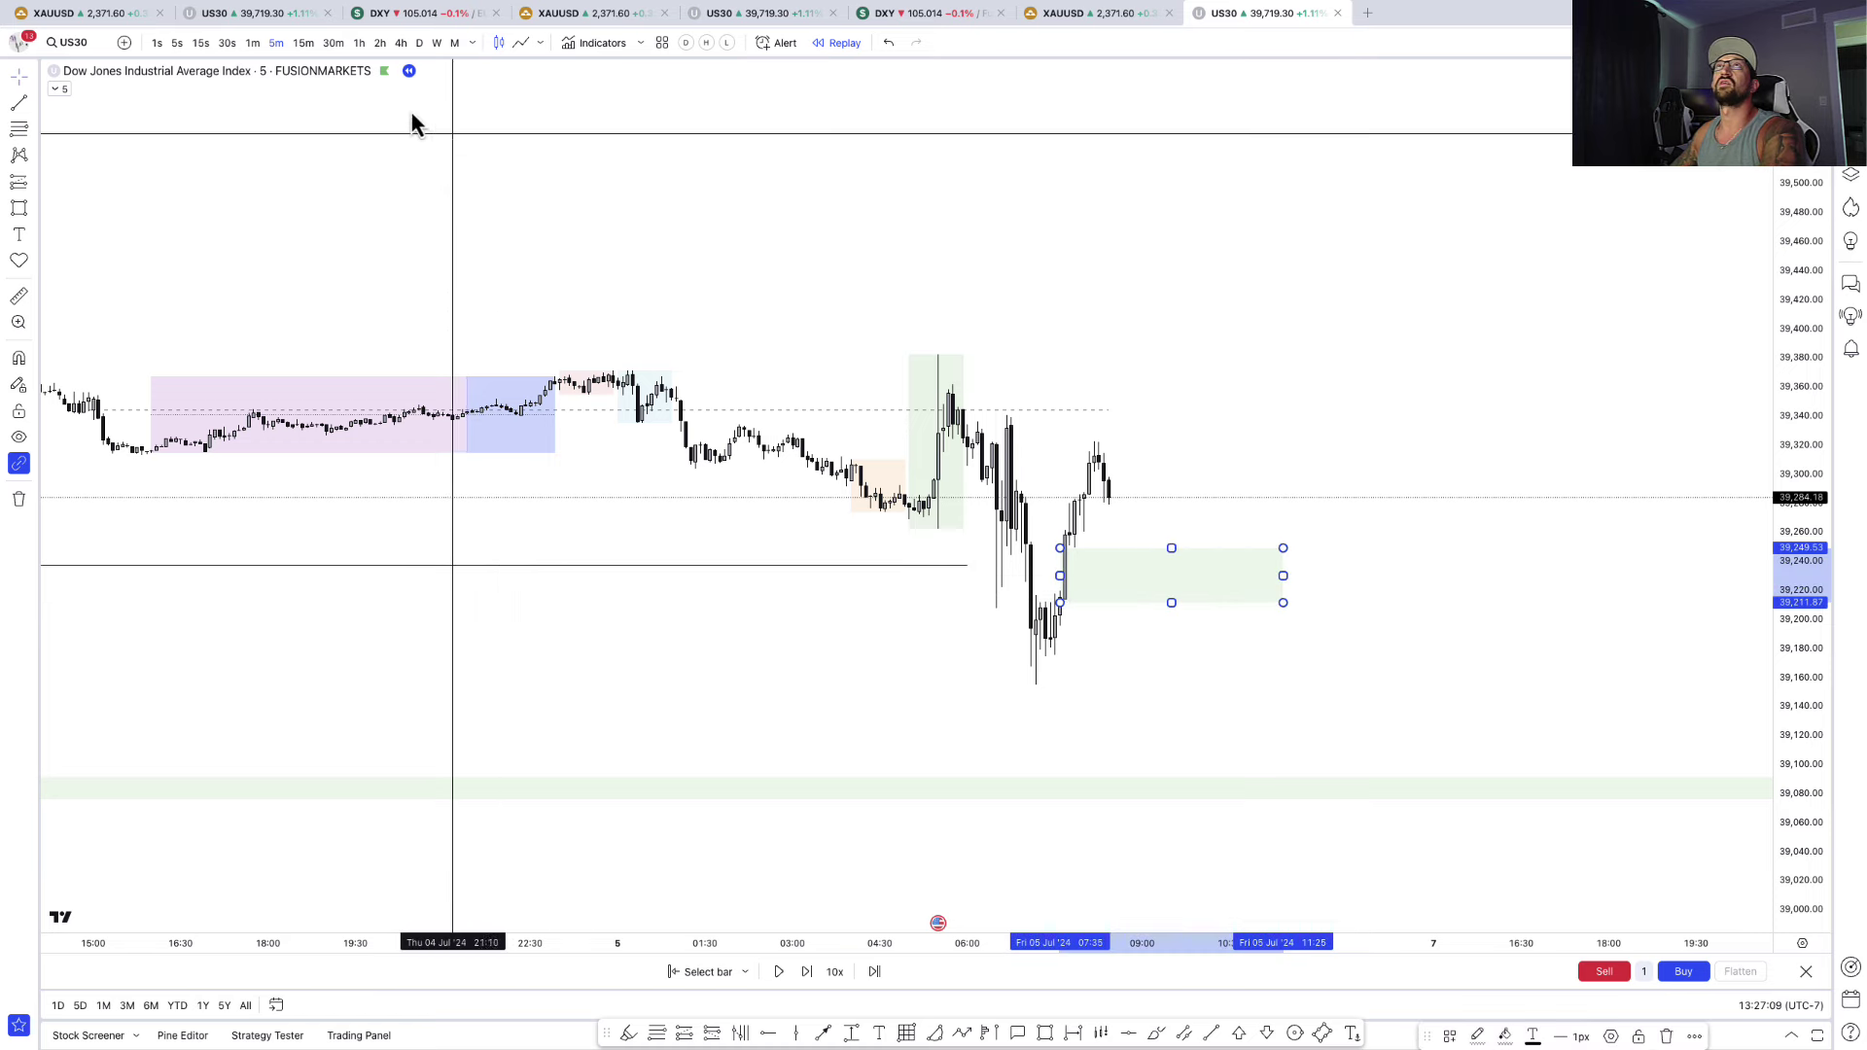
- Switch to the 15-minute timeframe and advance the replay until price falls back into the small zone
left_click(303, 43)
left_click_drag(1244, 669, 1385, 669)
scroll(1385, 669, "up", 2)
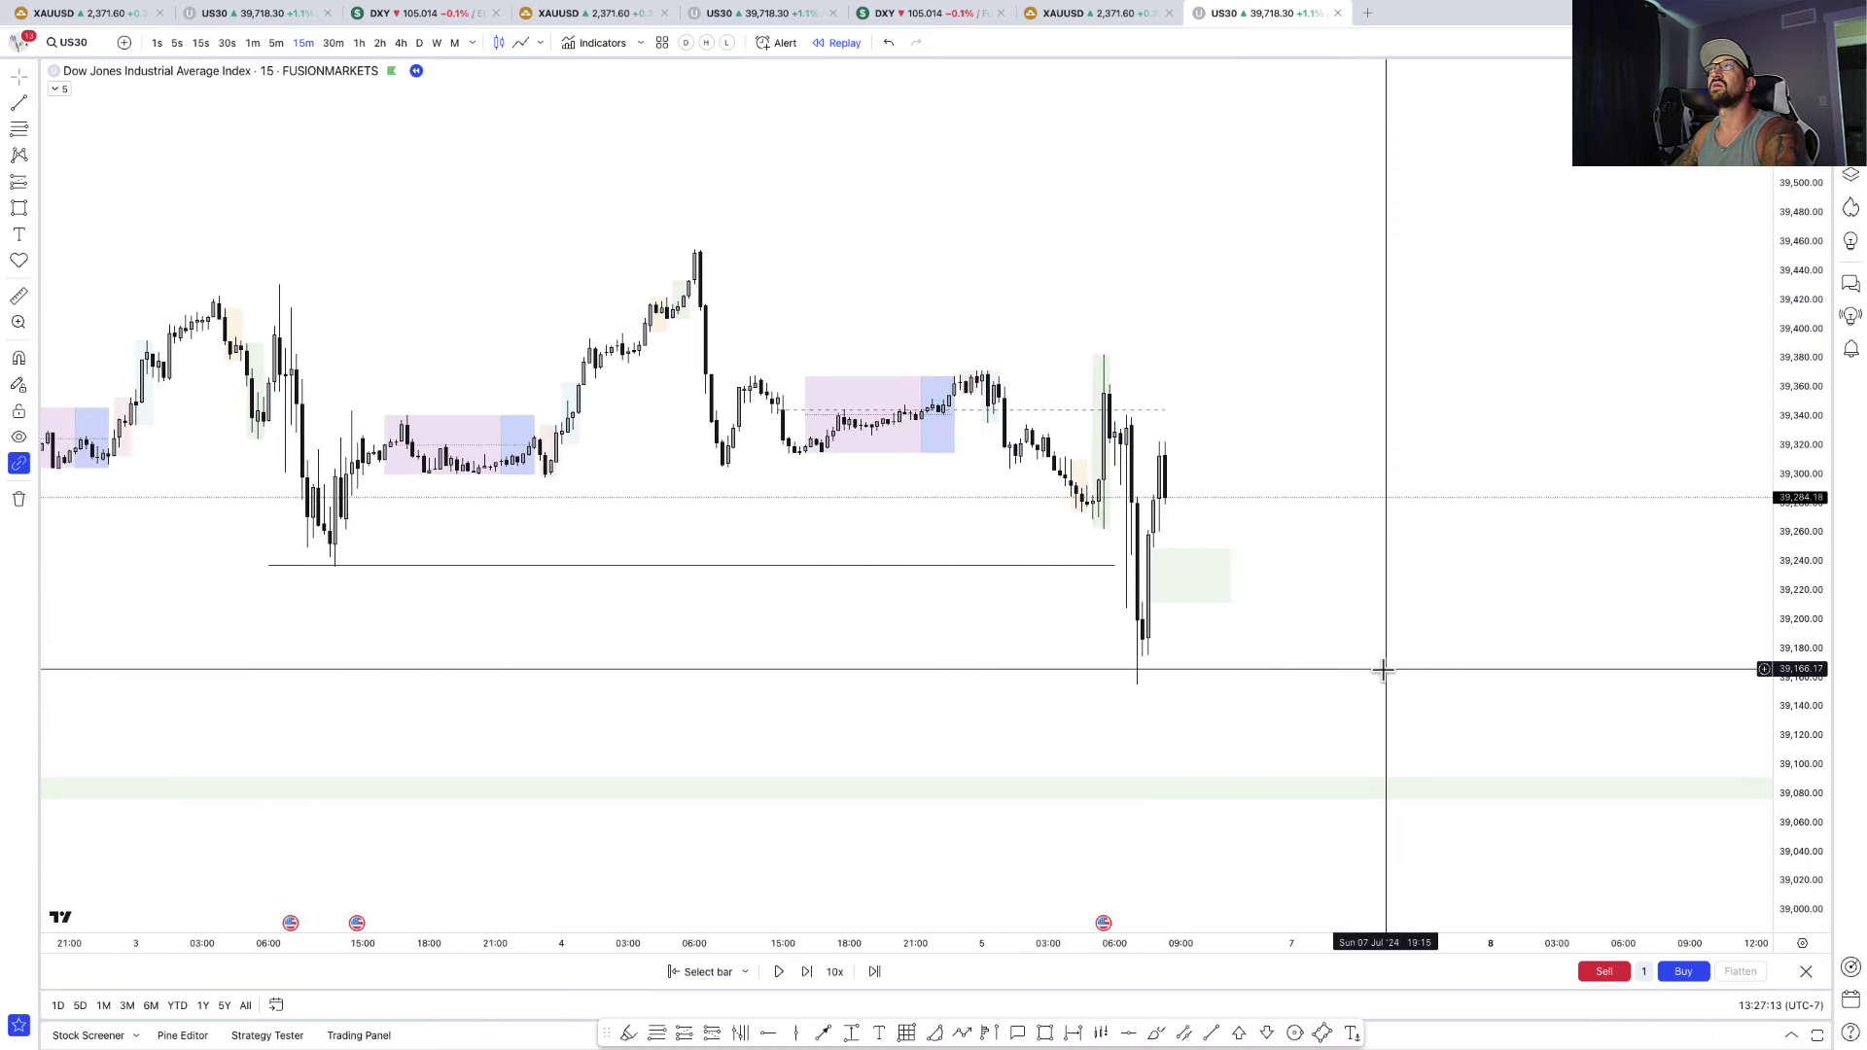
left_click(806, 978)
left_click(805, 979)
left_click(805, 978)
left_click(806, 979)
left_click(805, 979)
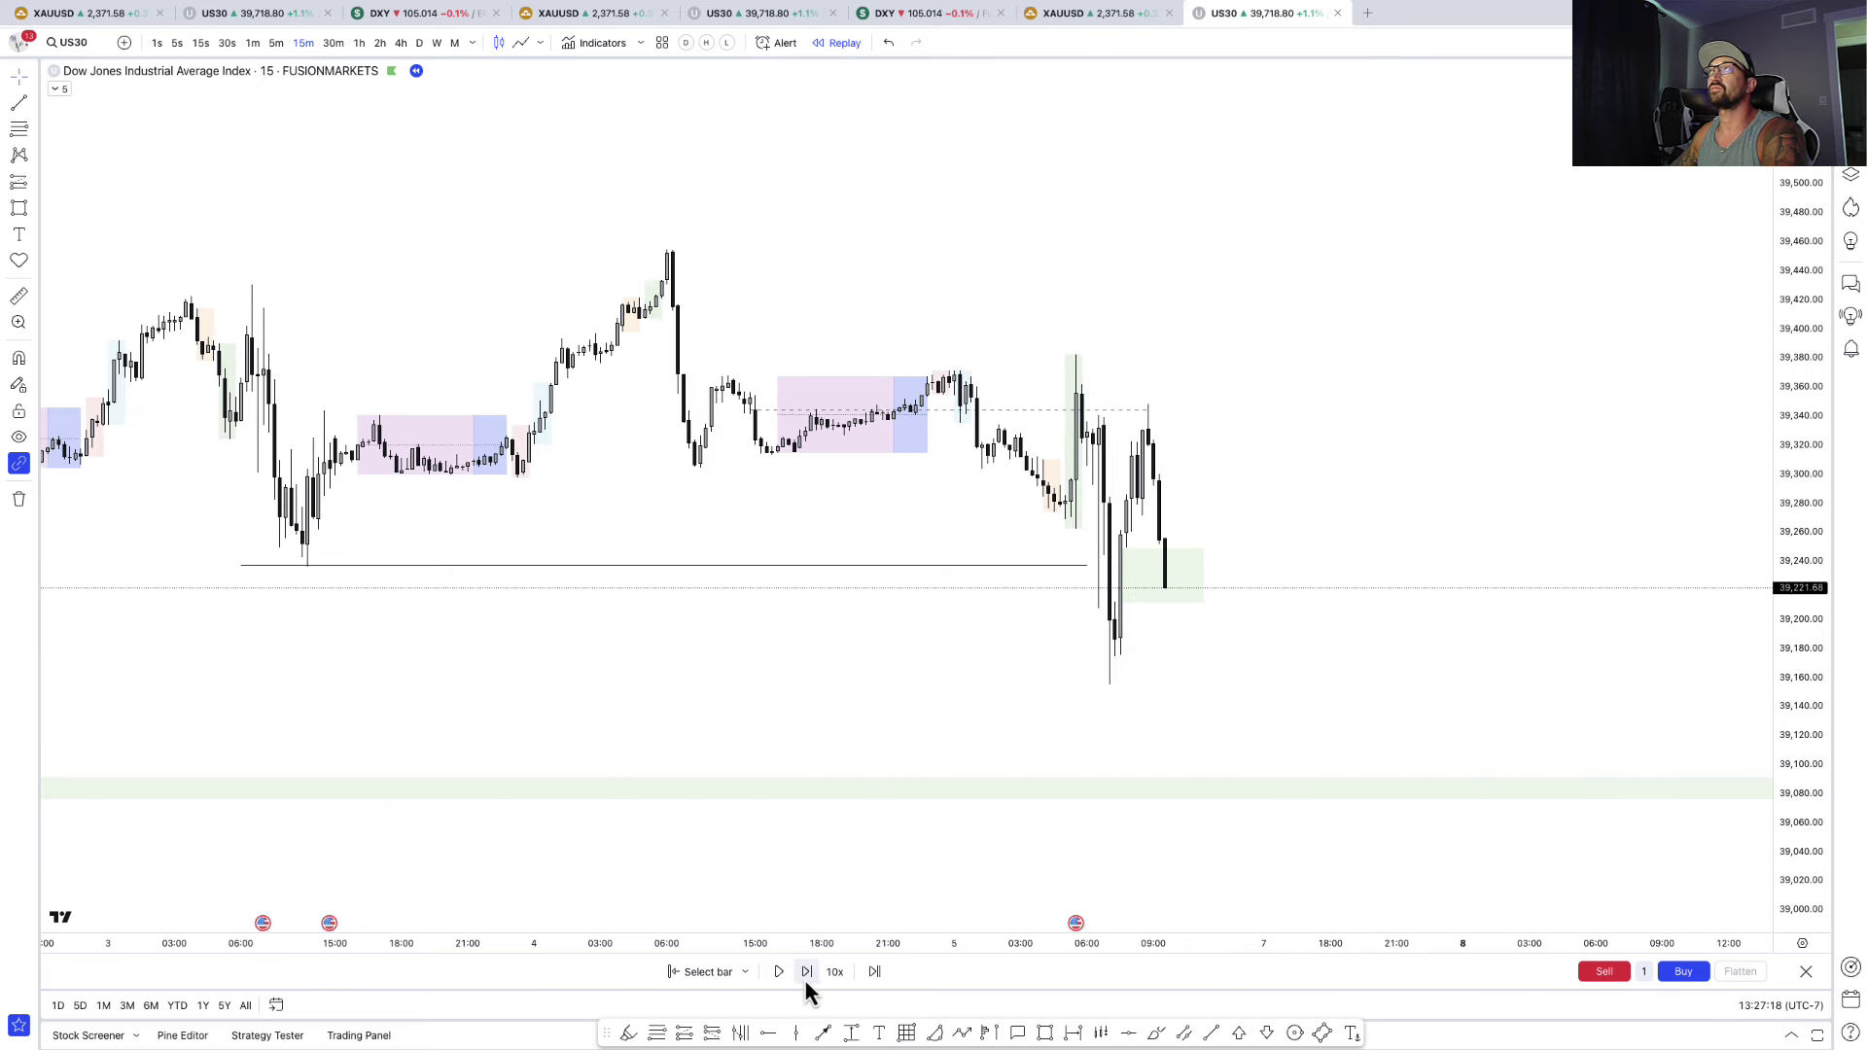
- Return to the 5-minute timeframe and advance the replay until a bullish candle forms inside the small zone
left_click(277, 46)
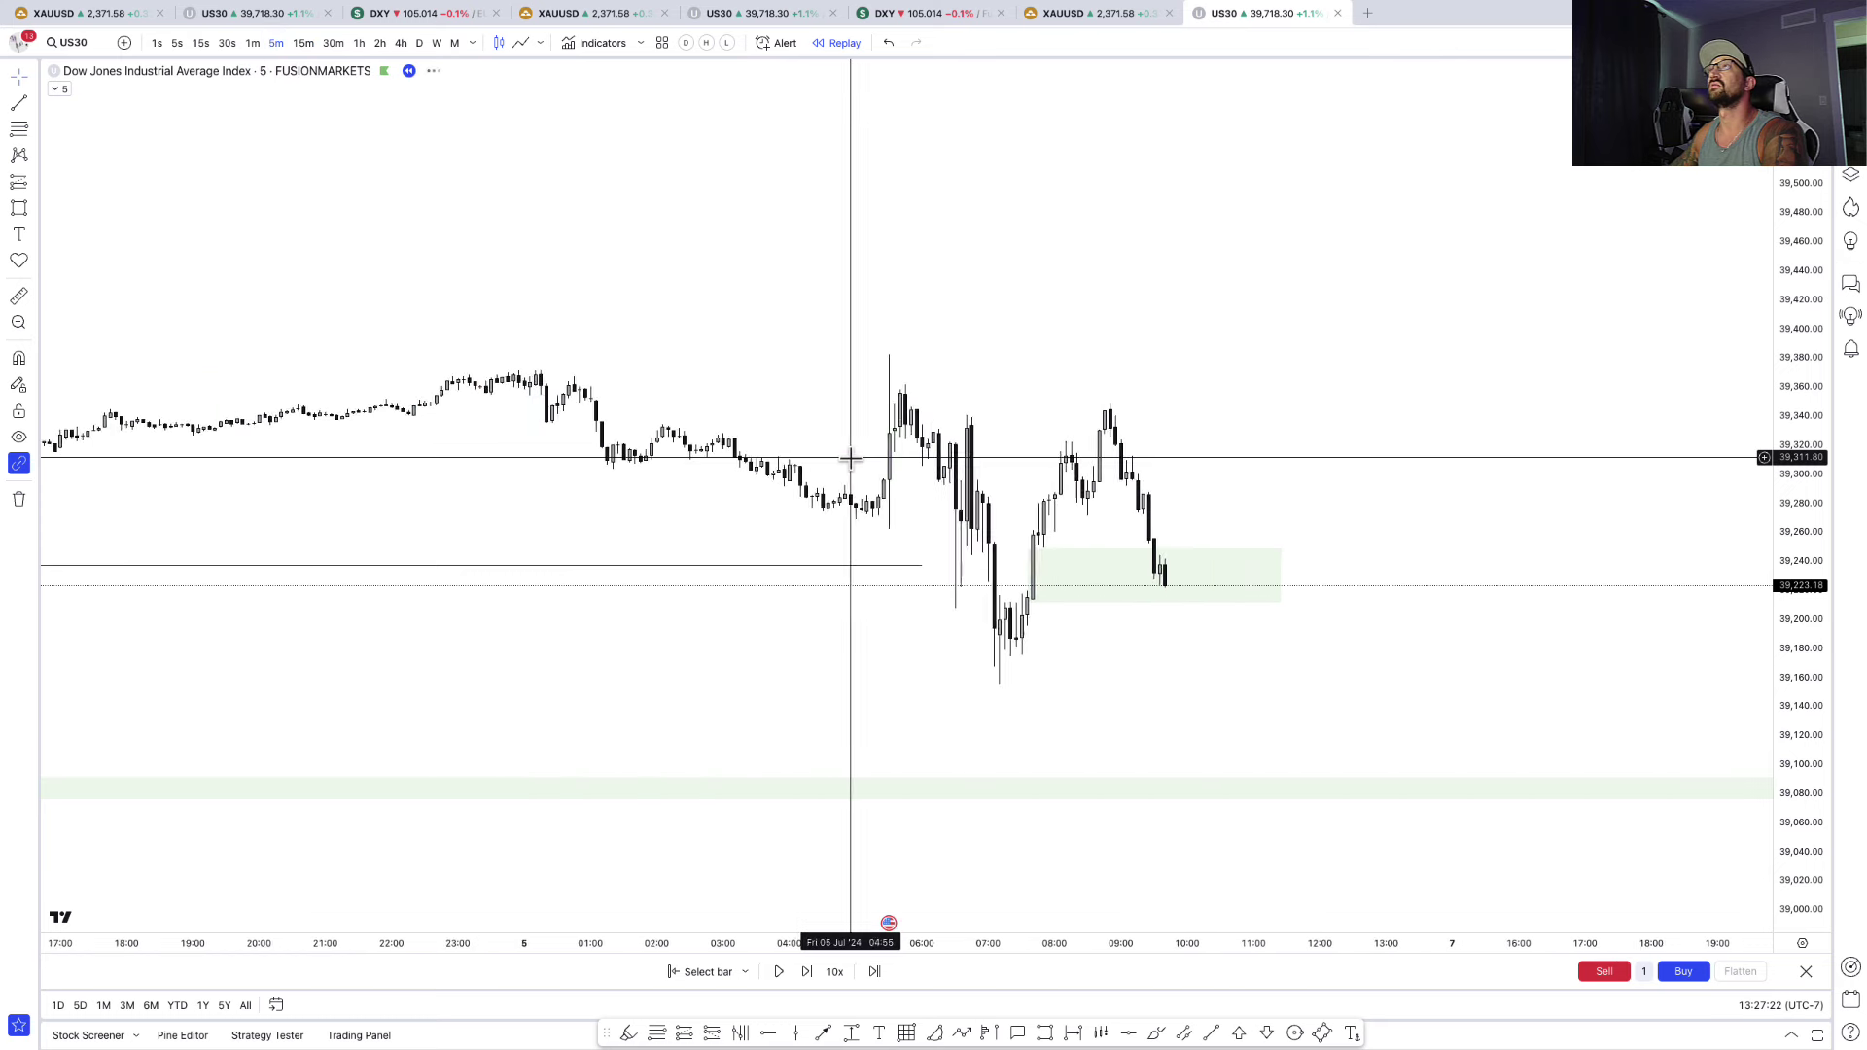
scroll(856, 470, "up", 2)
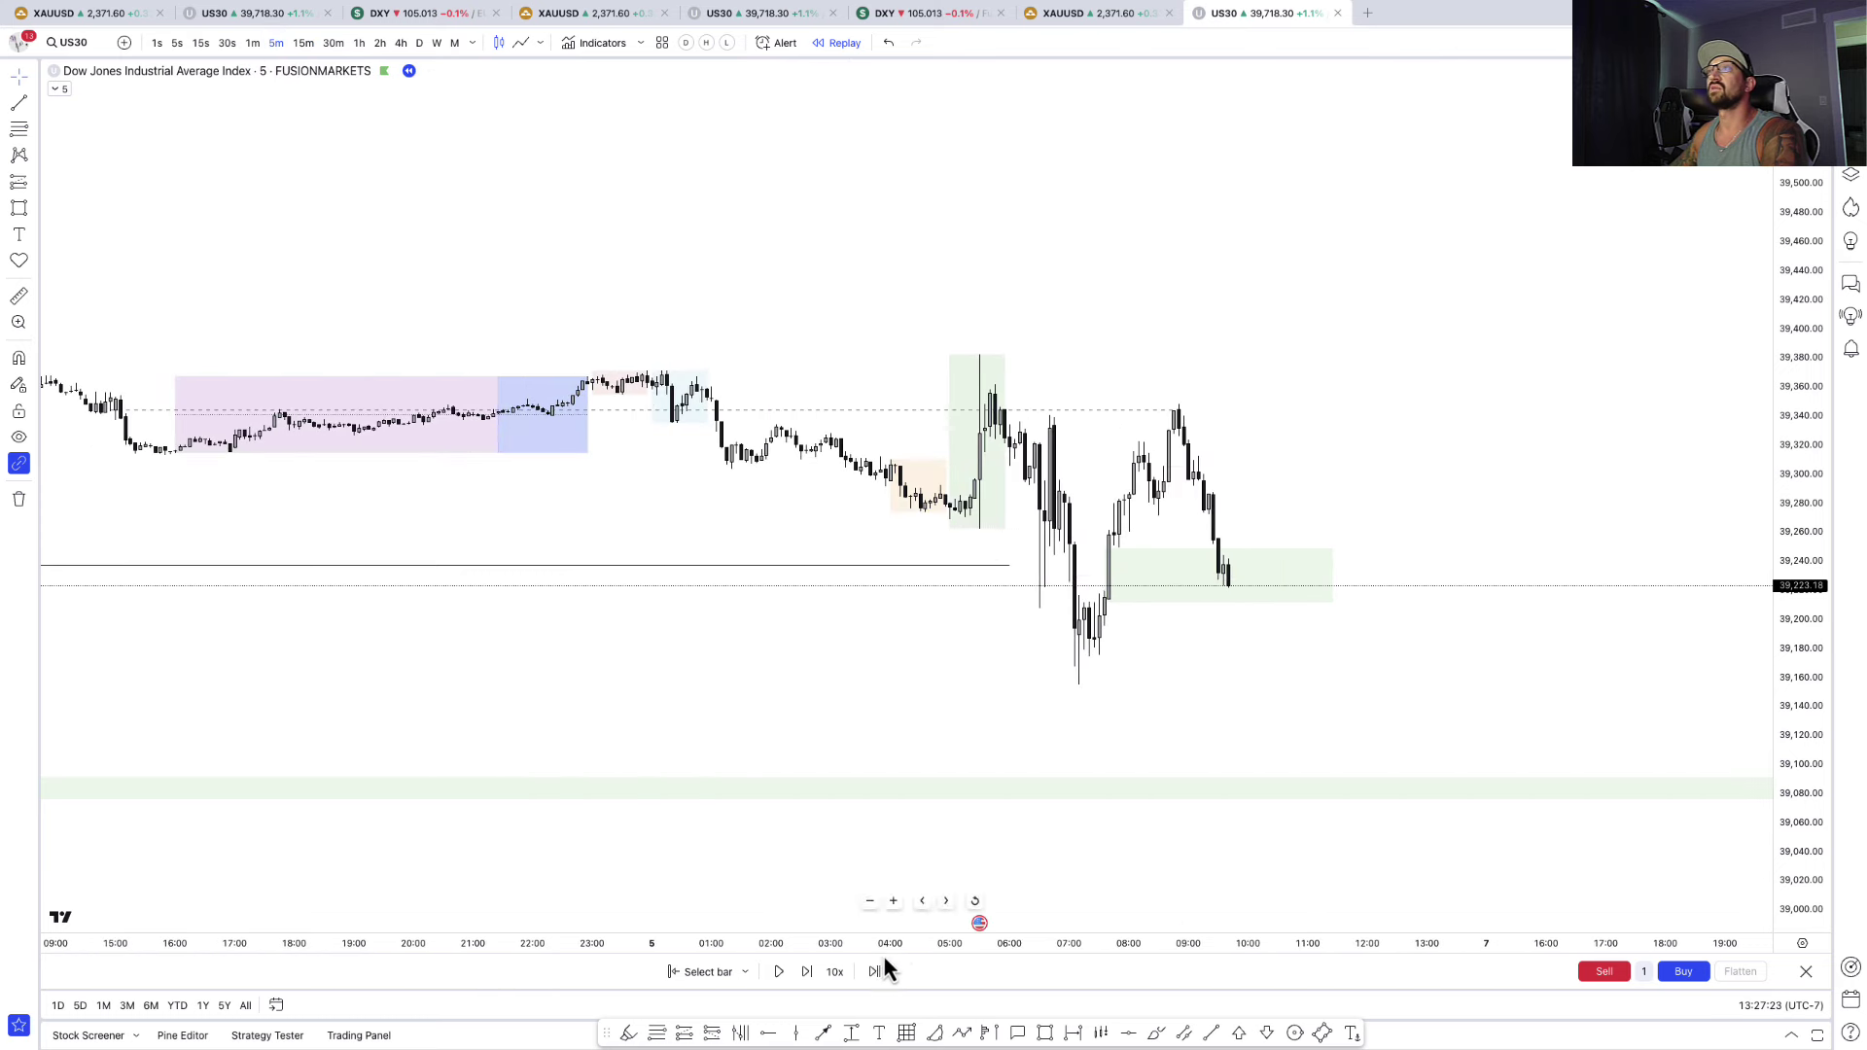
left_click(803, 985)
left_click(803, 984)
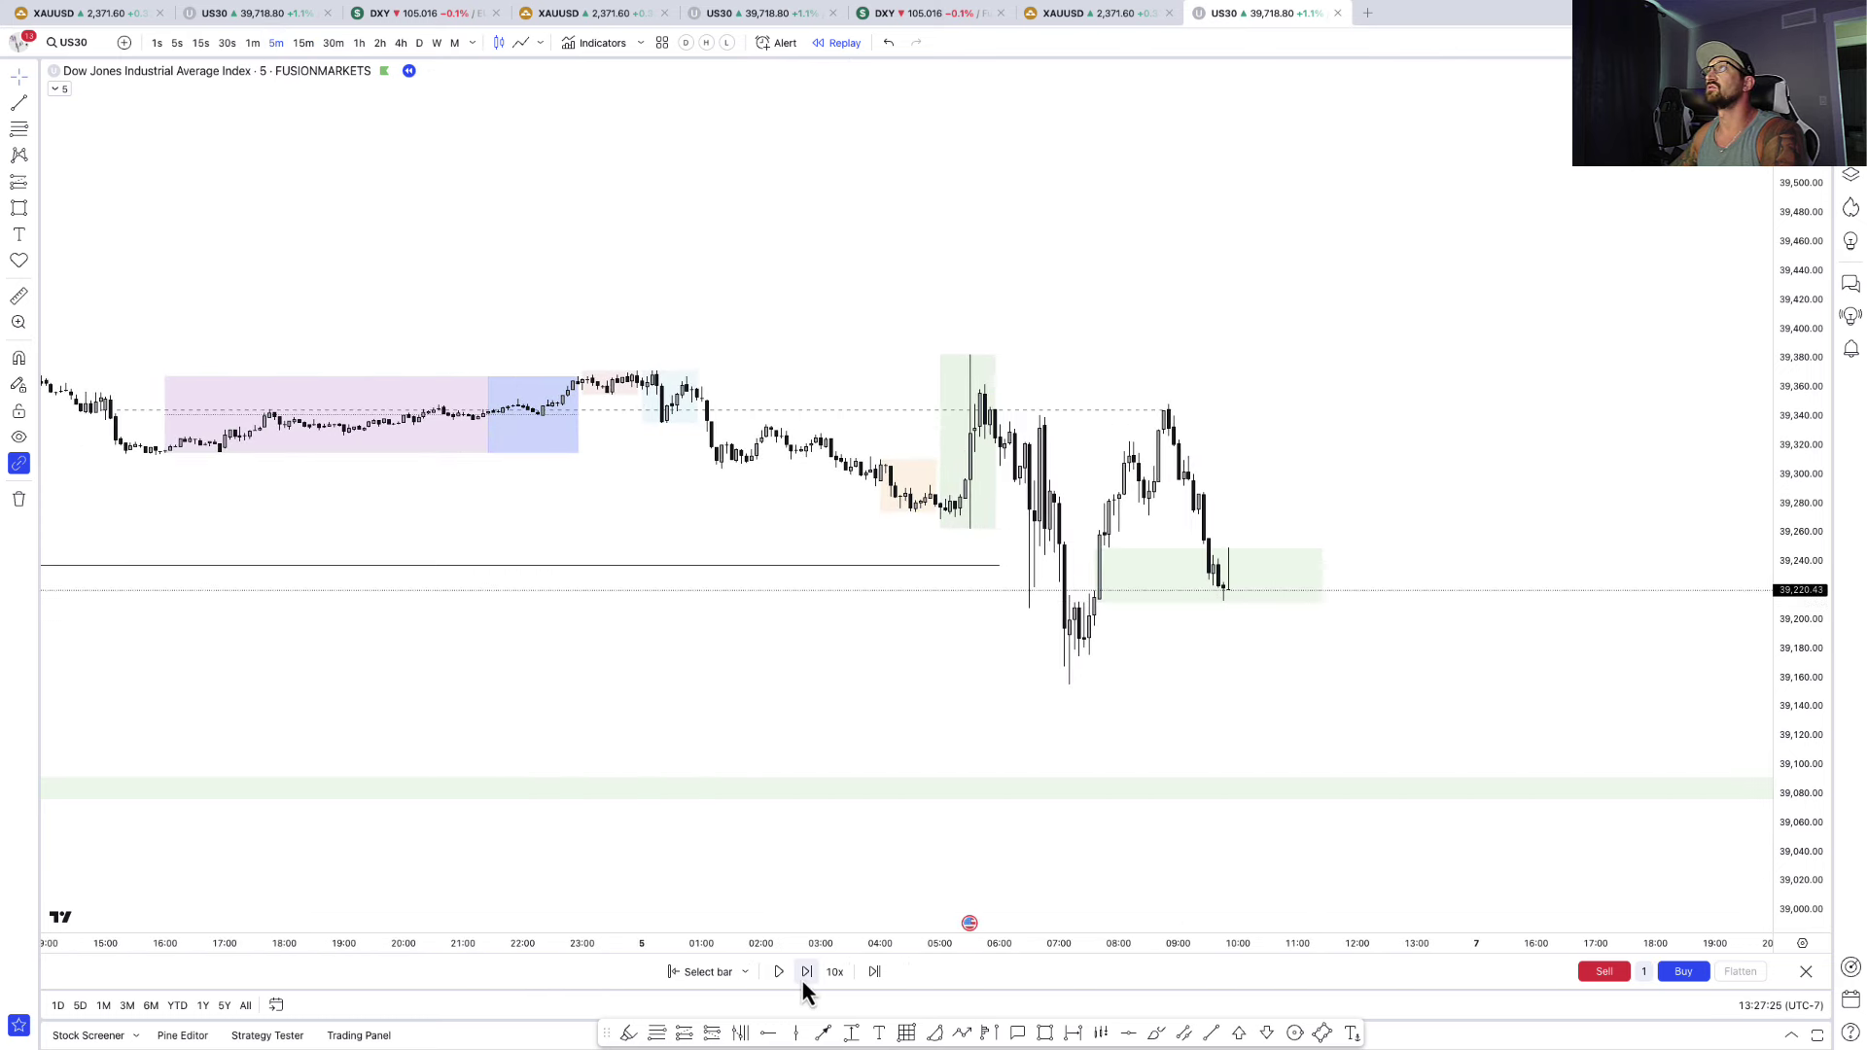
left_click(804, 984)
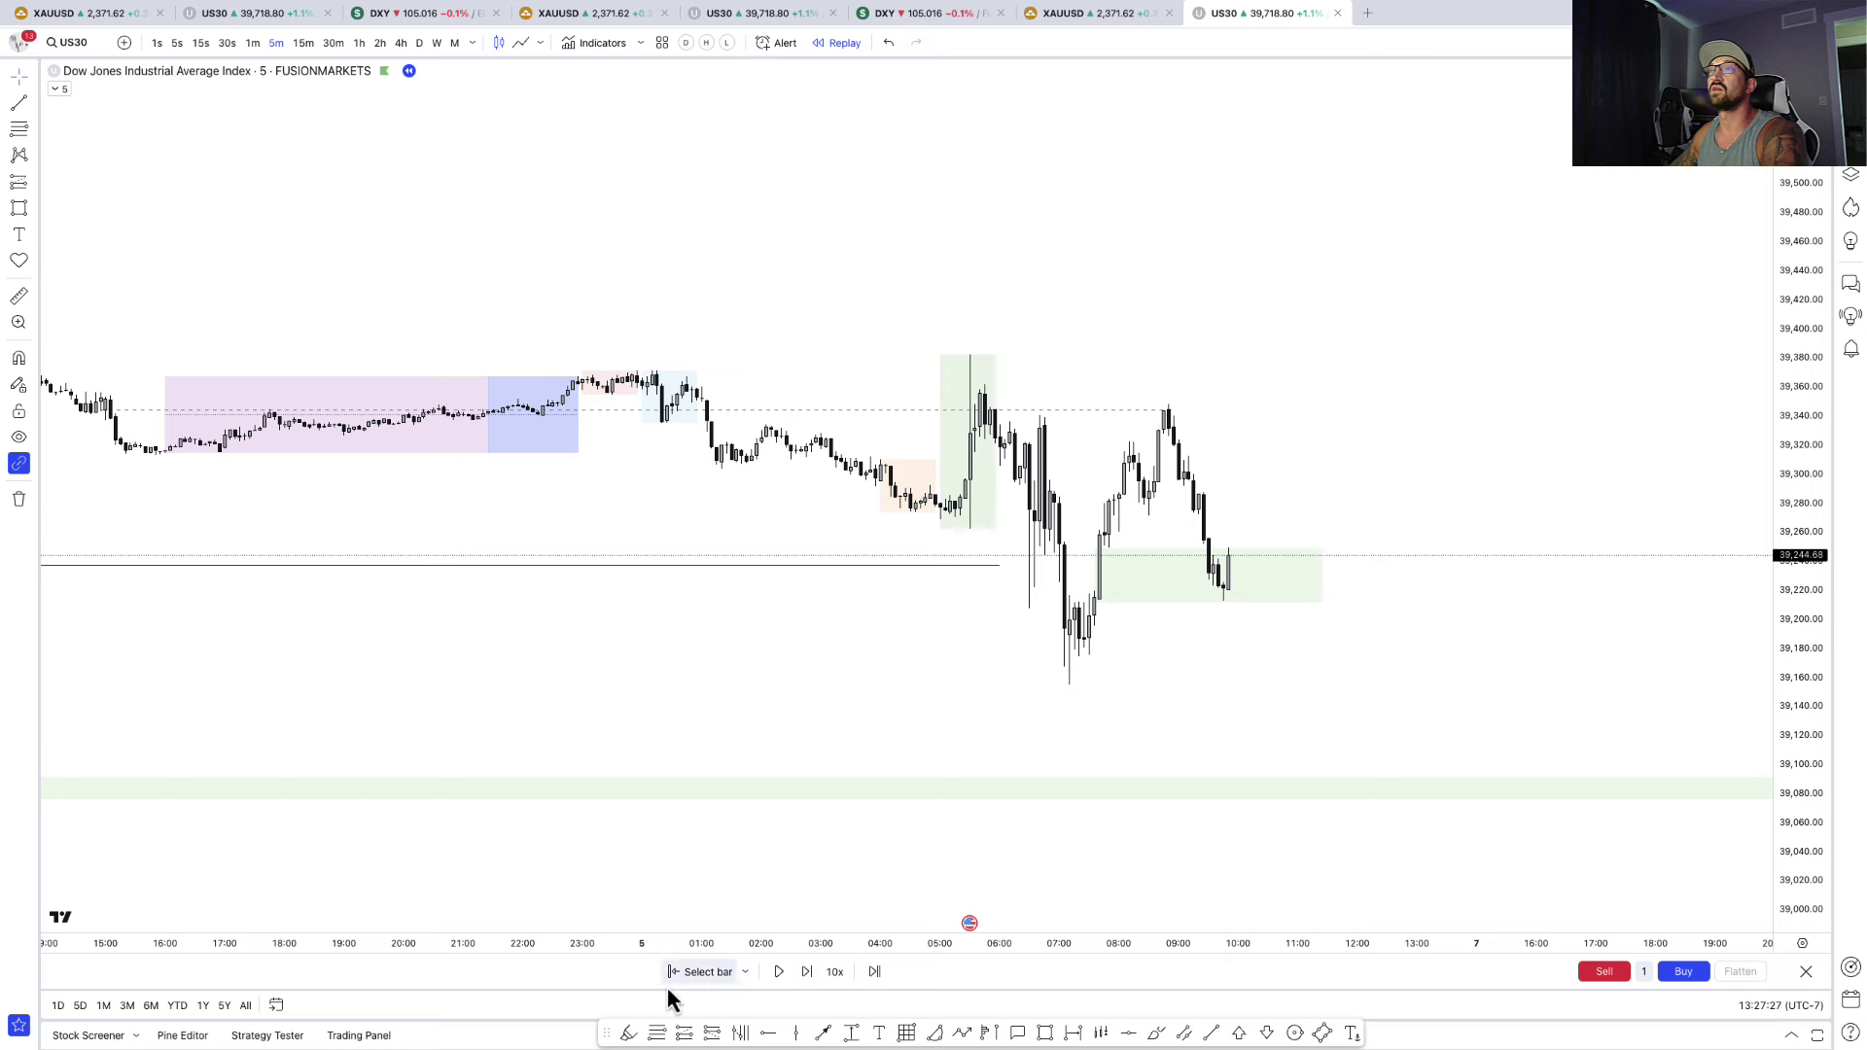
- Place a long position at 09:40 on 5 July with entry about 39,245.5 and stop about 39,198
left_click(685, 1037)
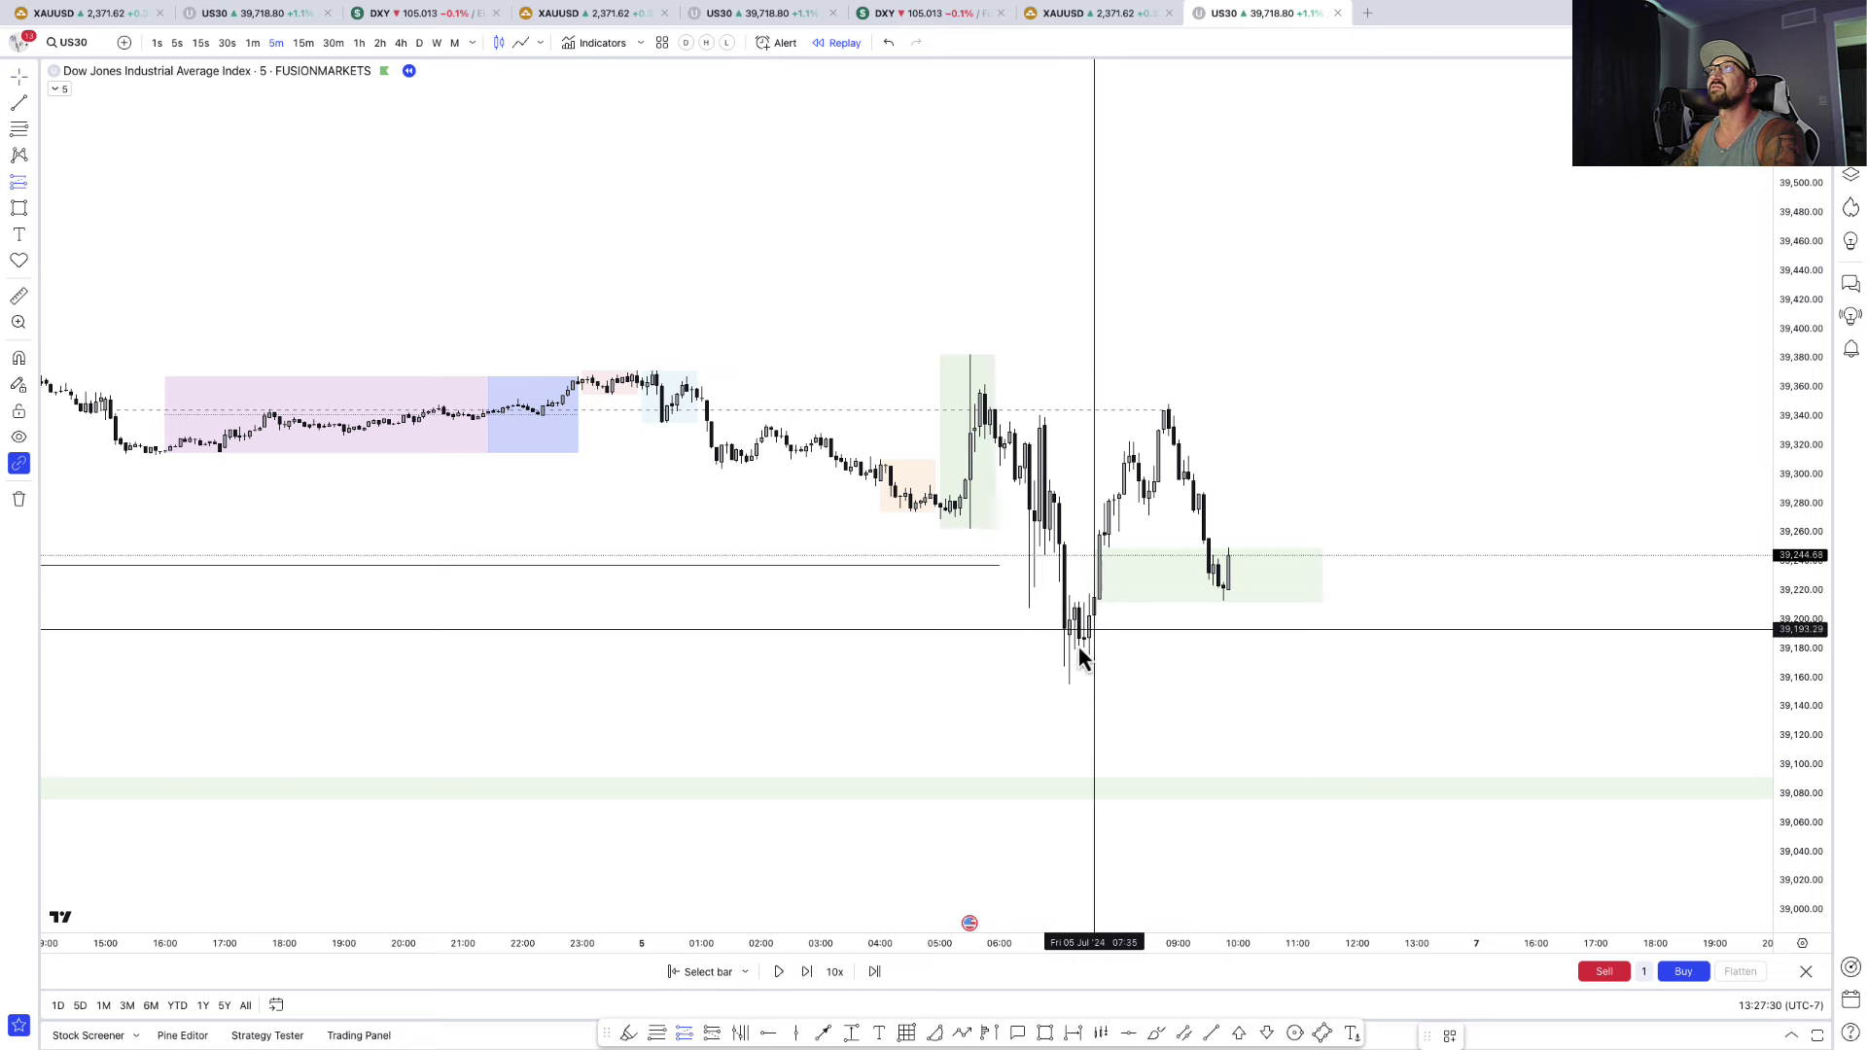
left_click(1220, 557)
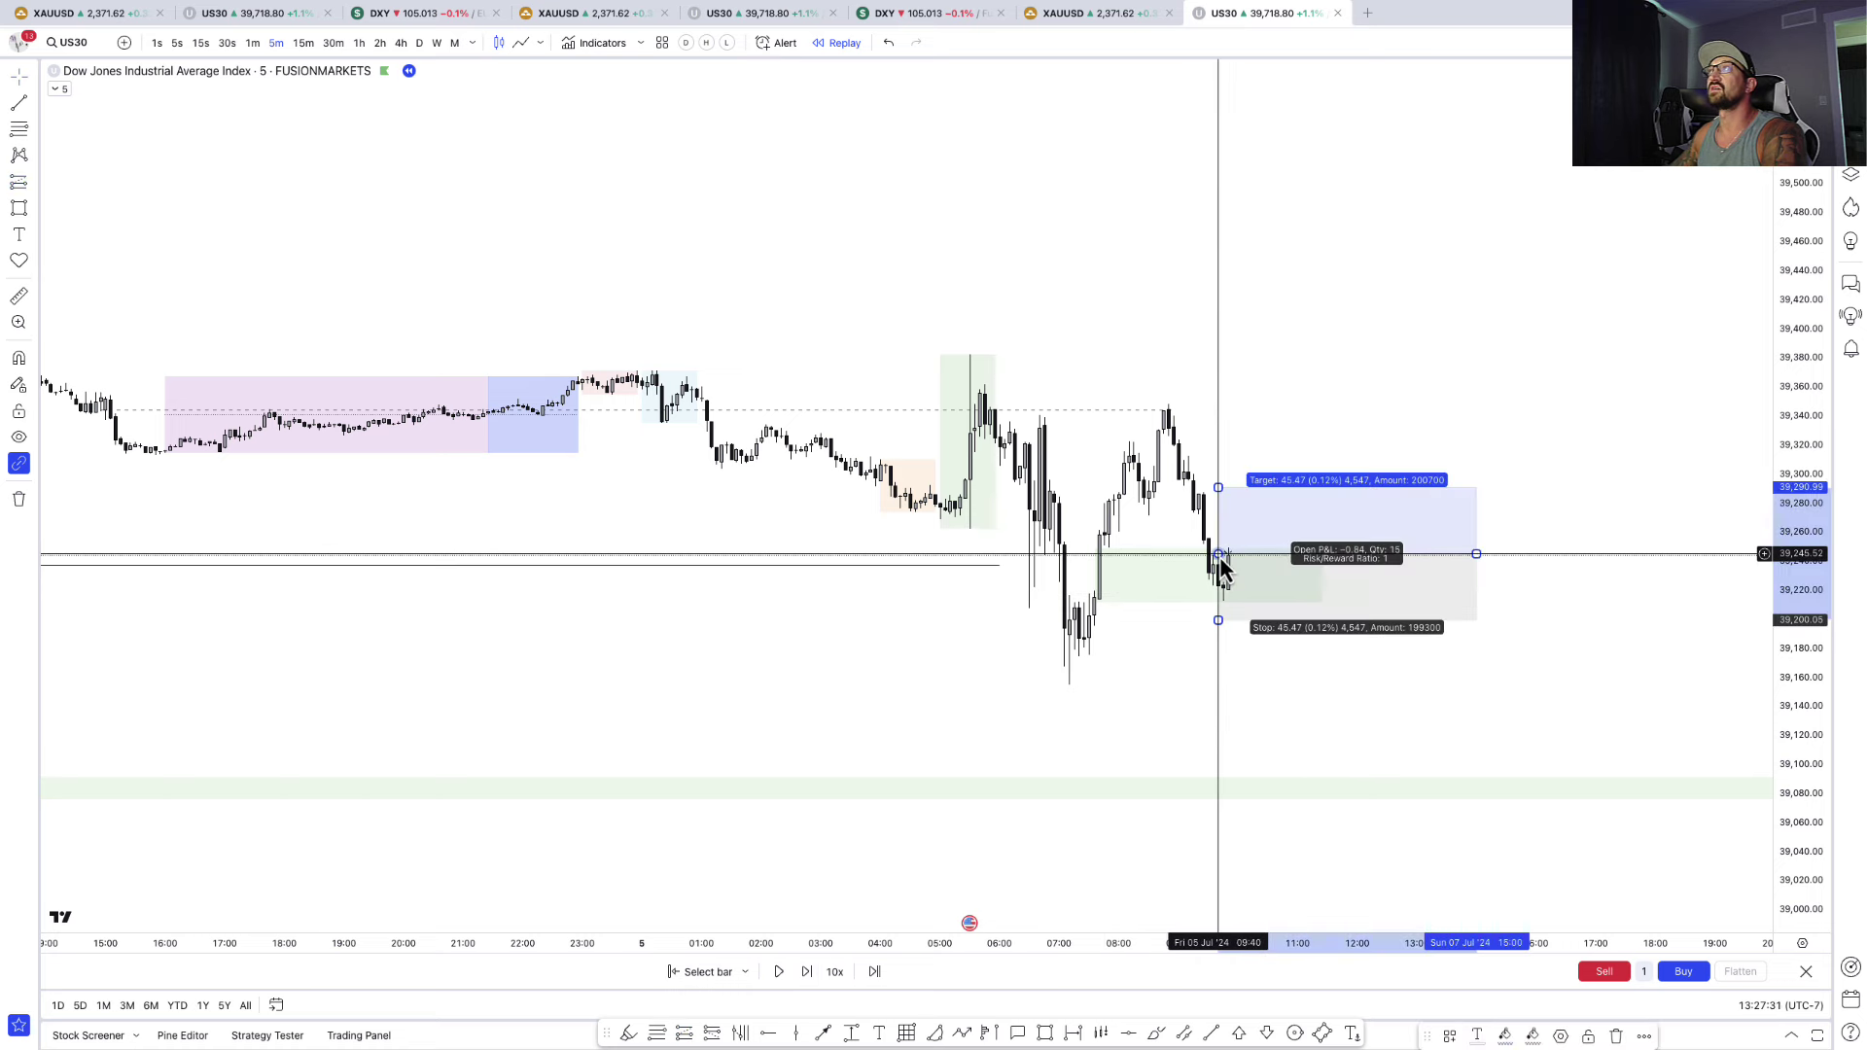
left_click_drag(1222, 613, 1217, 623)
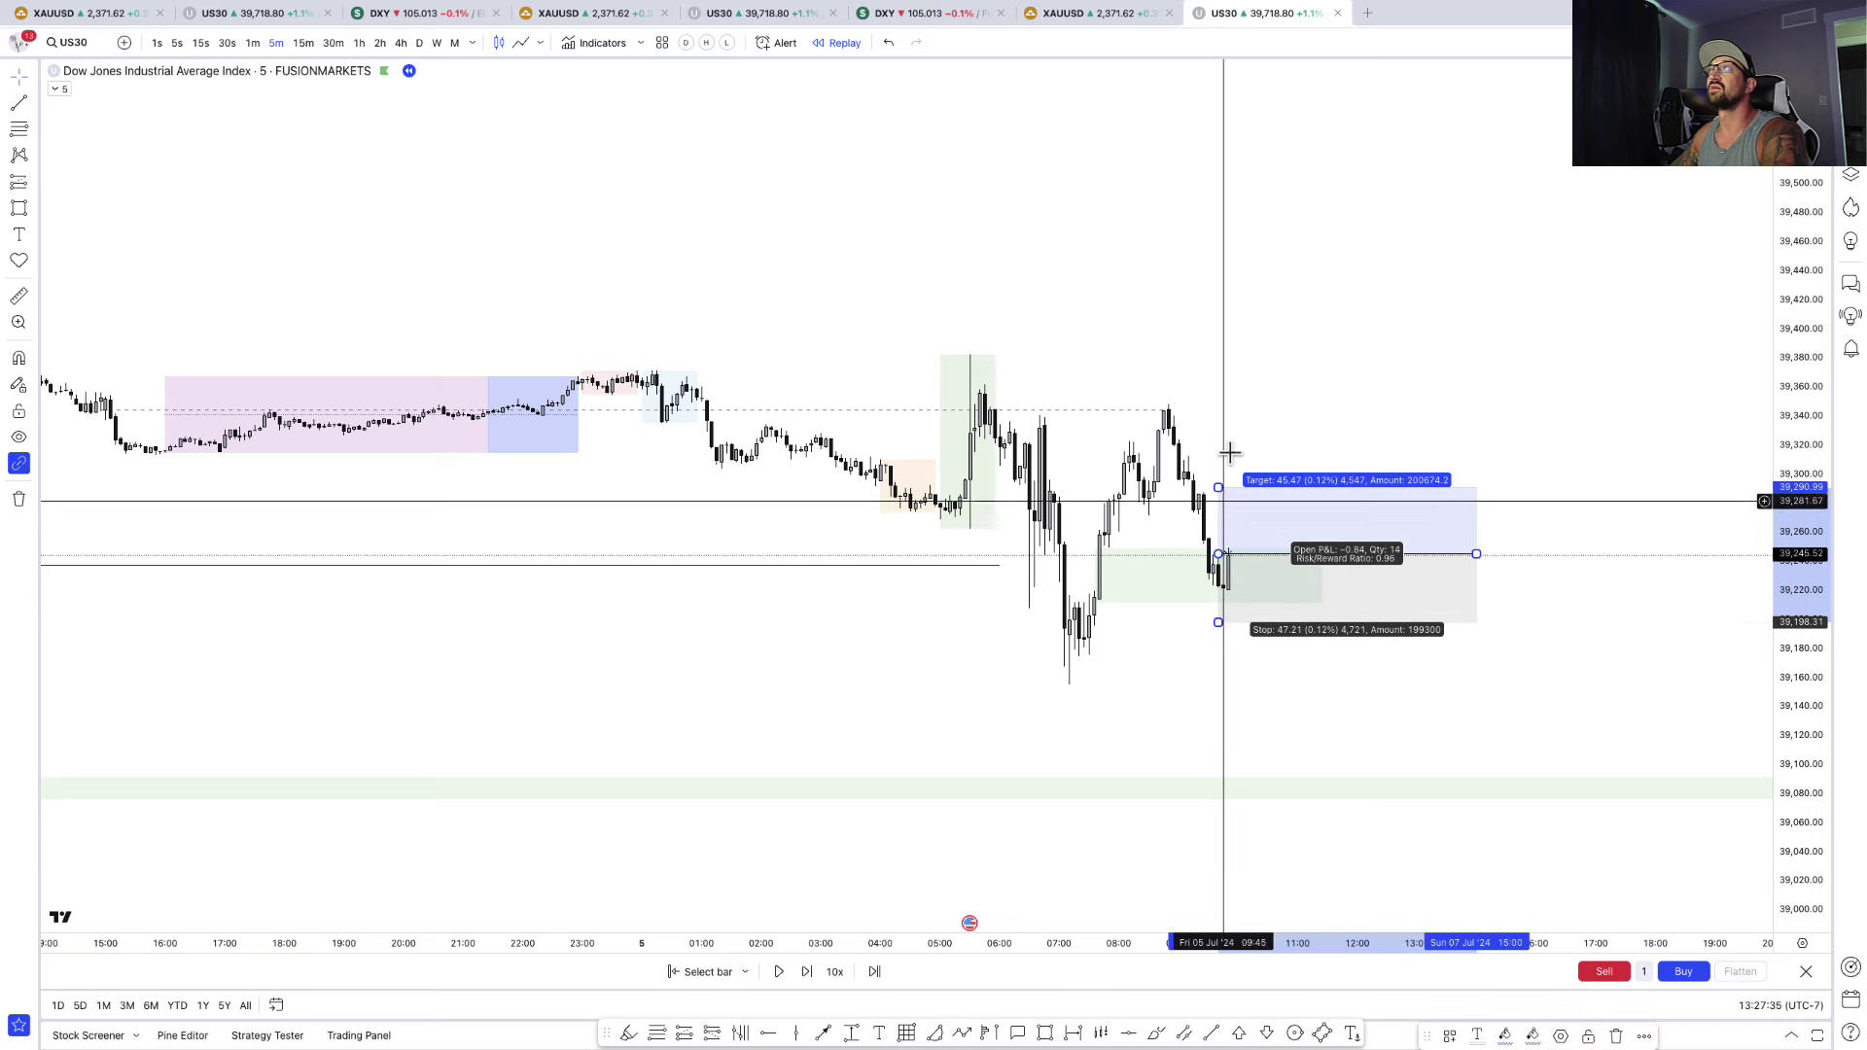
- Raise the long position's target to the 4 July high at about 39,453
scroll(1234, 446, "down", 6)
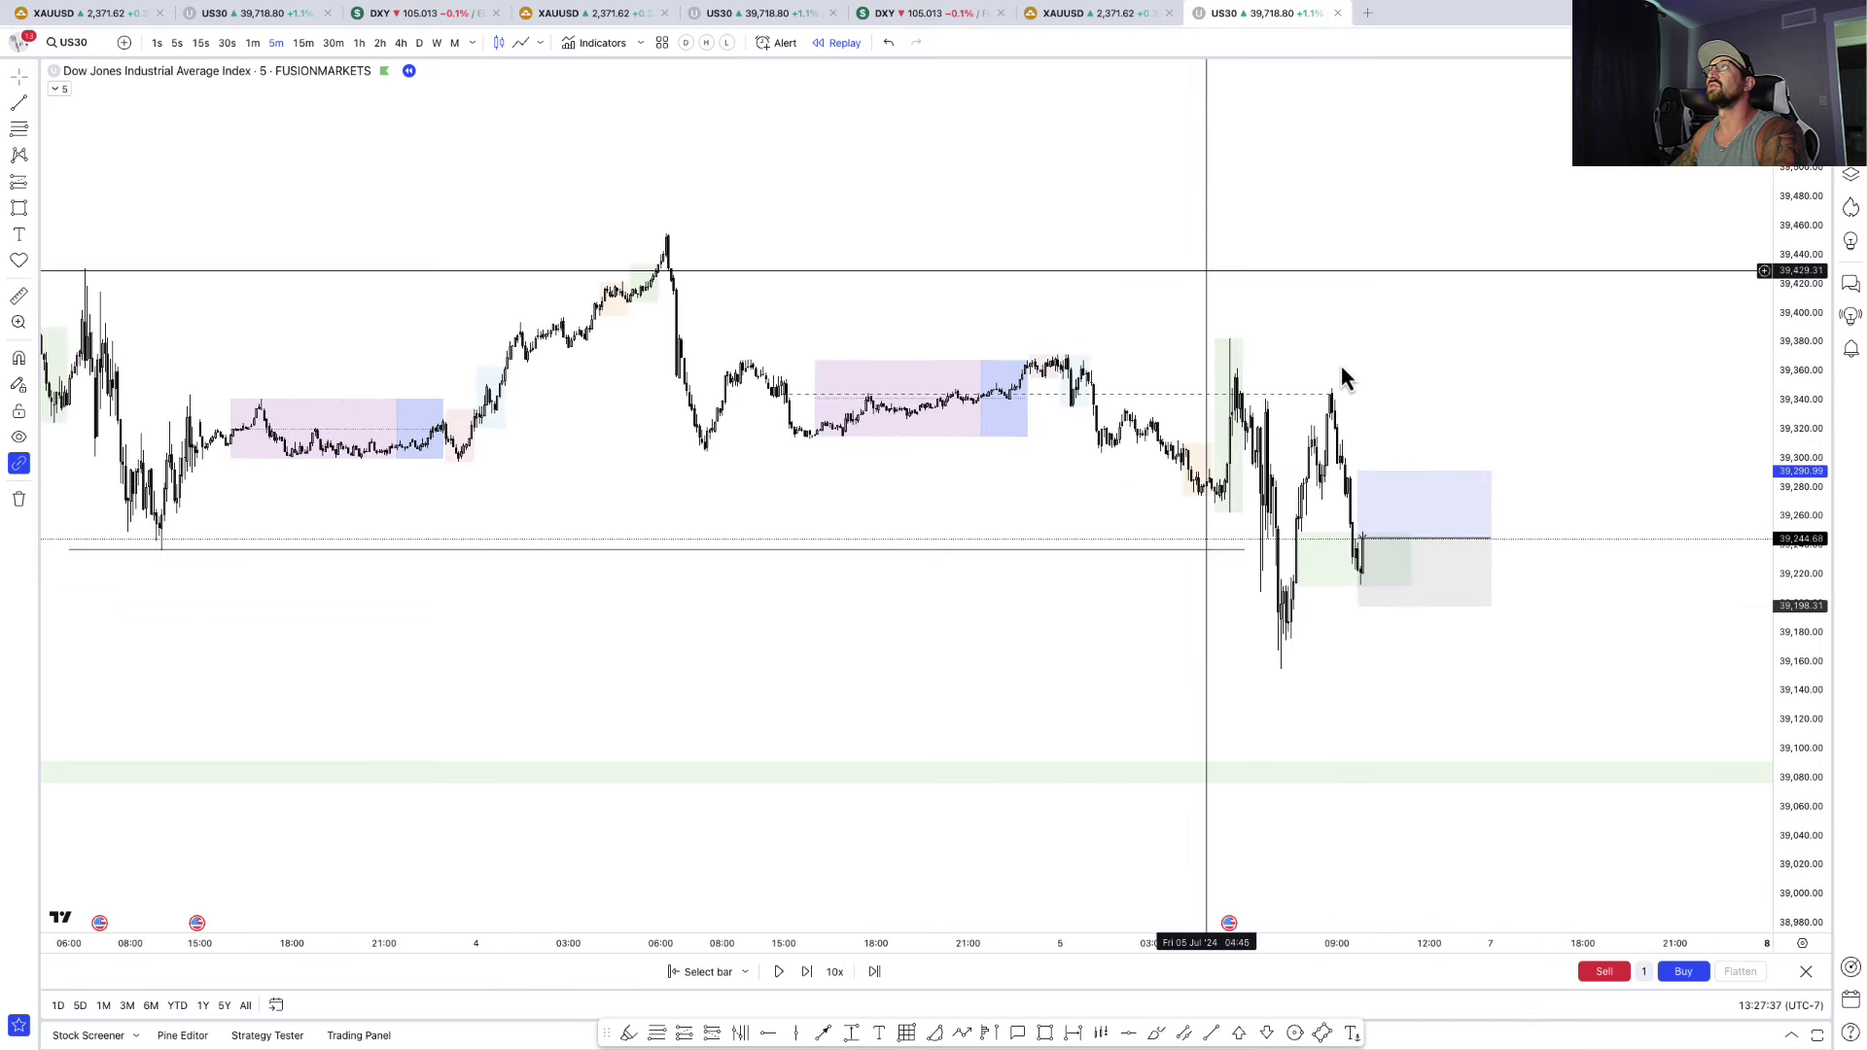
left_click_drag(1357, 471, 1359, 239)
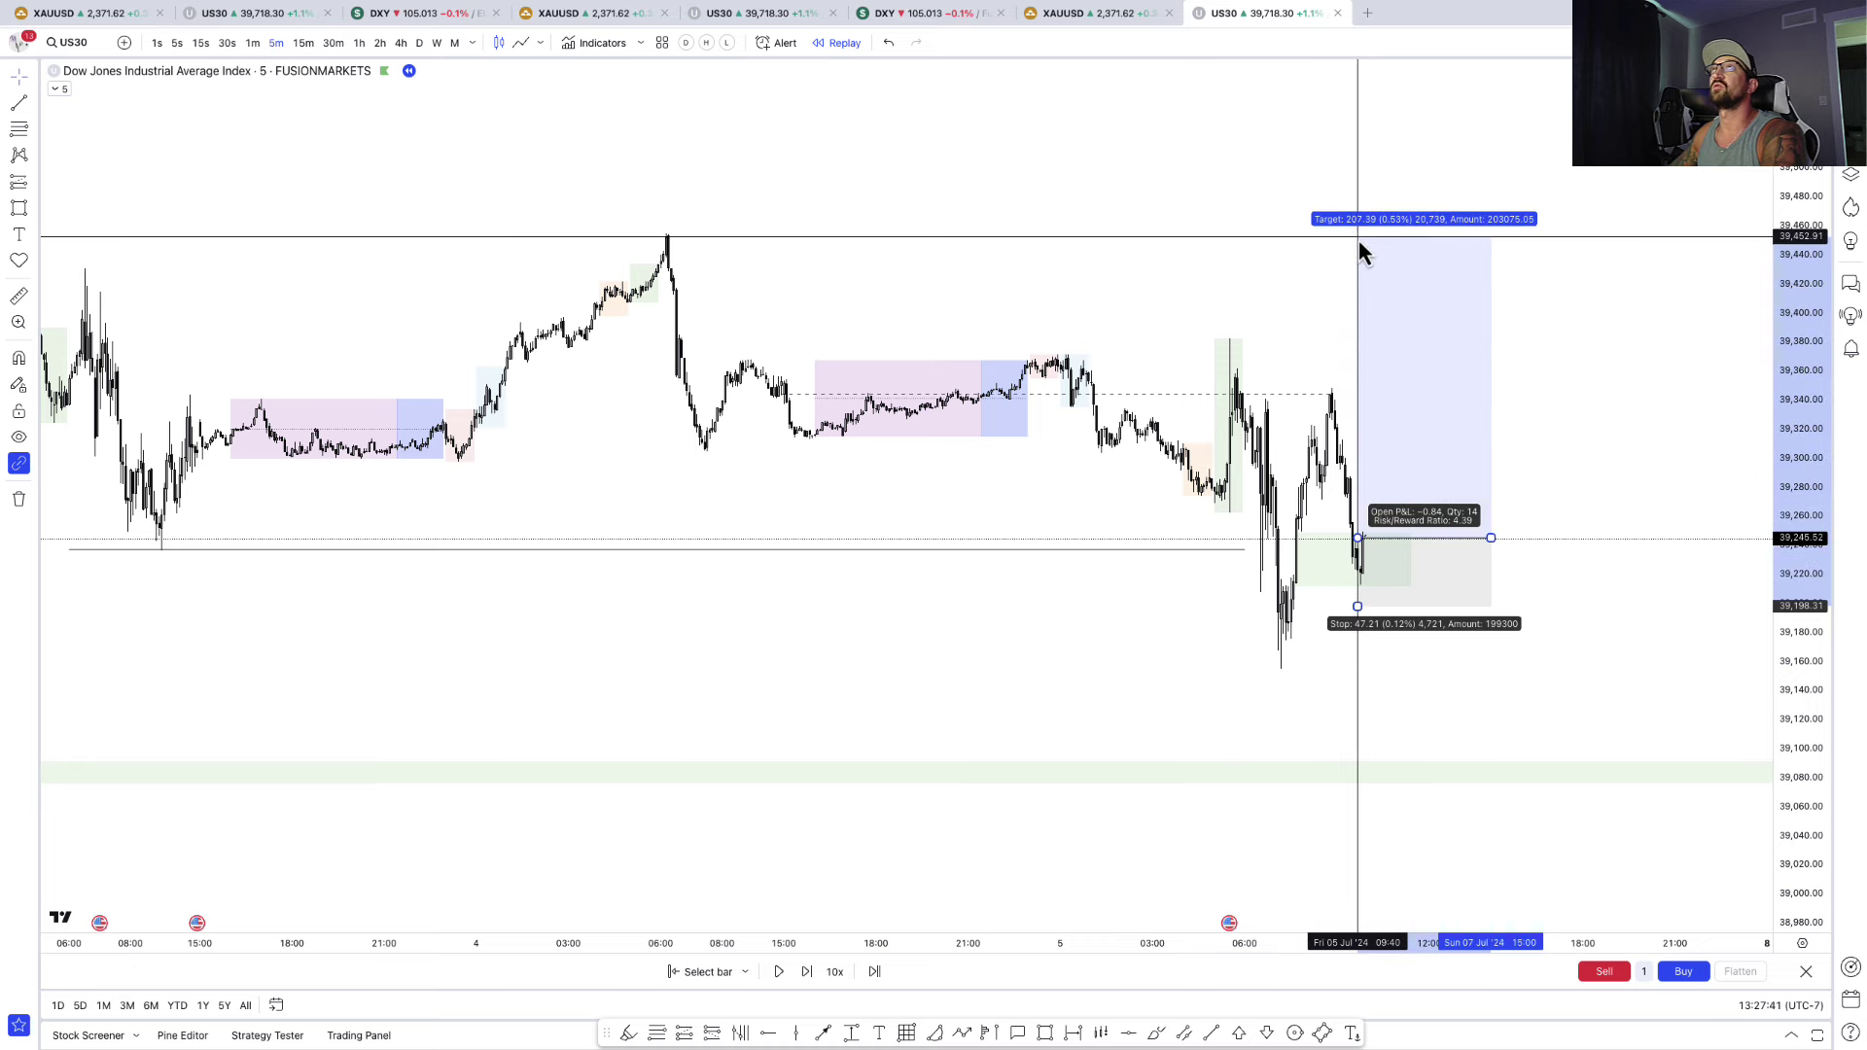
left_click(1340, 581)
left_click_drag(1527, 714, 1396, 709)
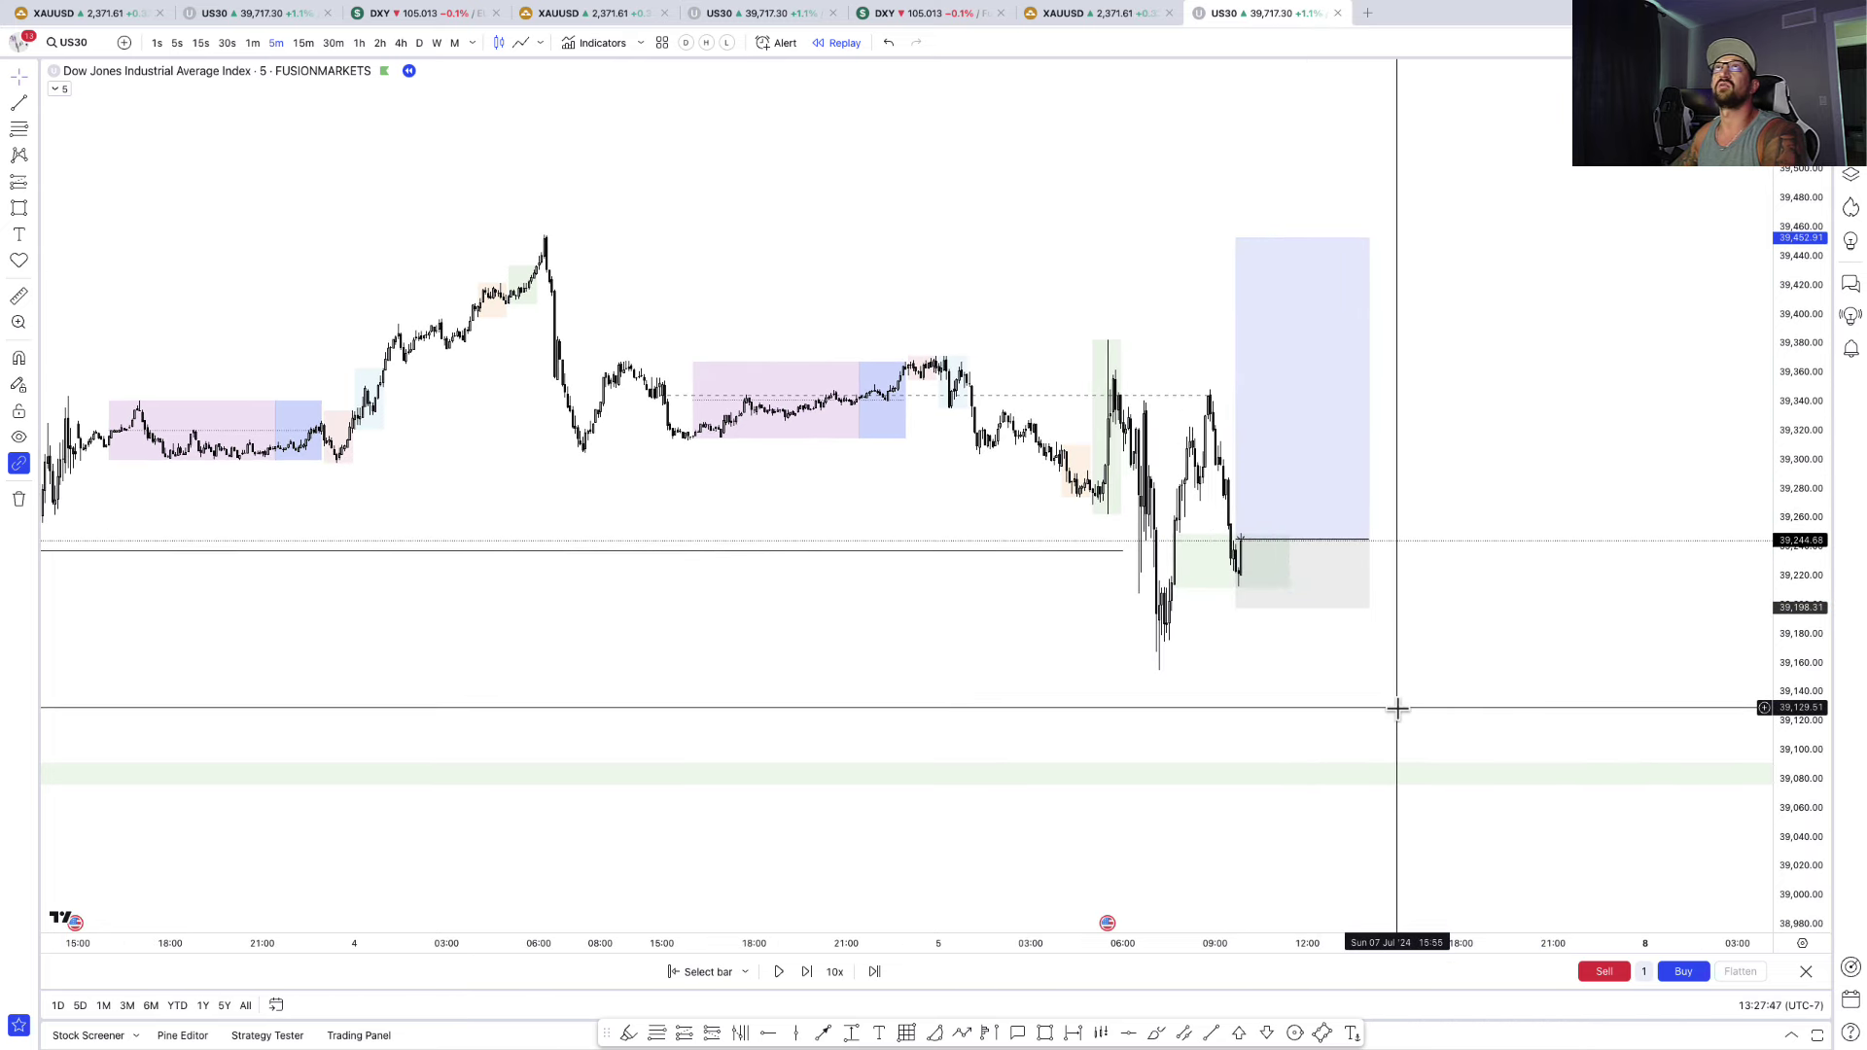
- Switch to the 15-minute timeframe and play the replay forward until price trades above the long position's target on 8 July
left_click(304, 43)
left_click_drag(1071, 659, 1203, 657)
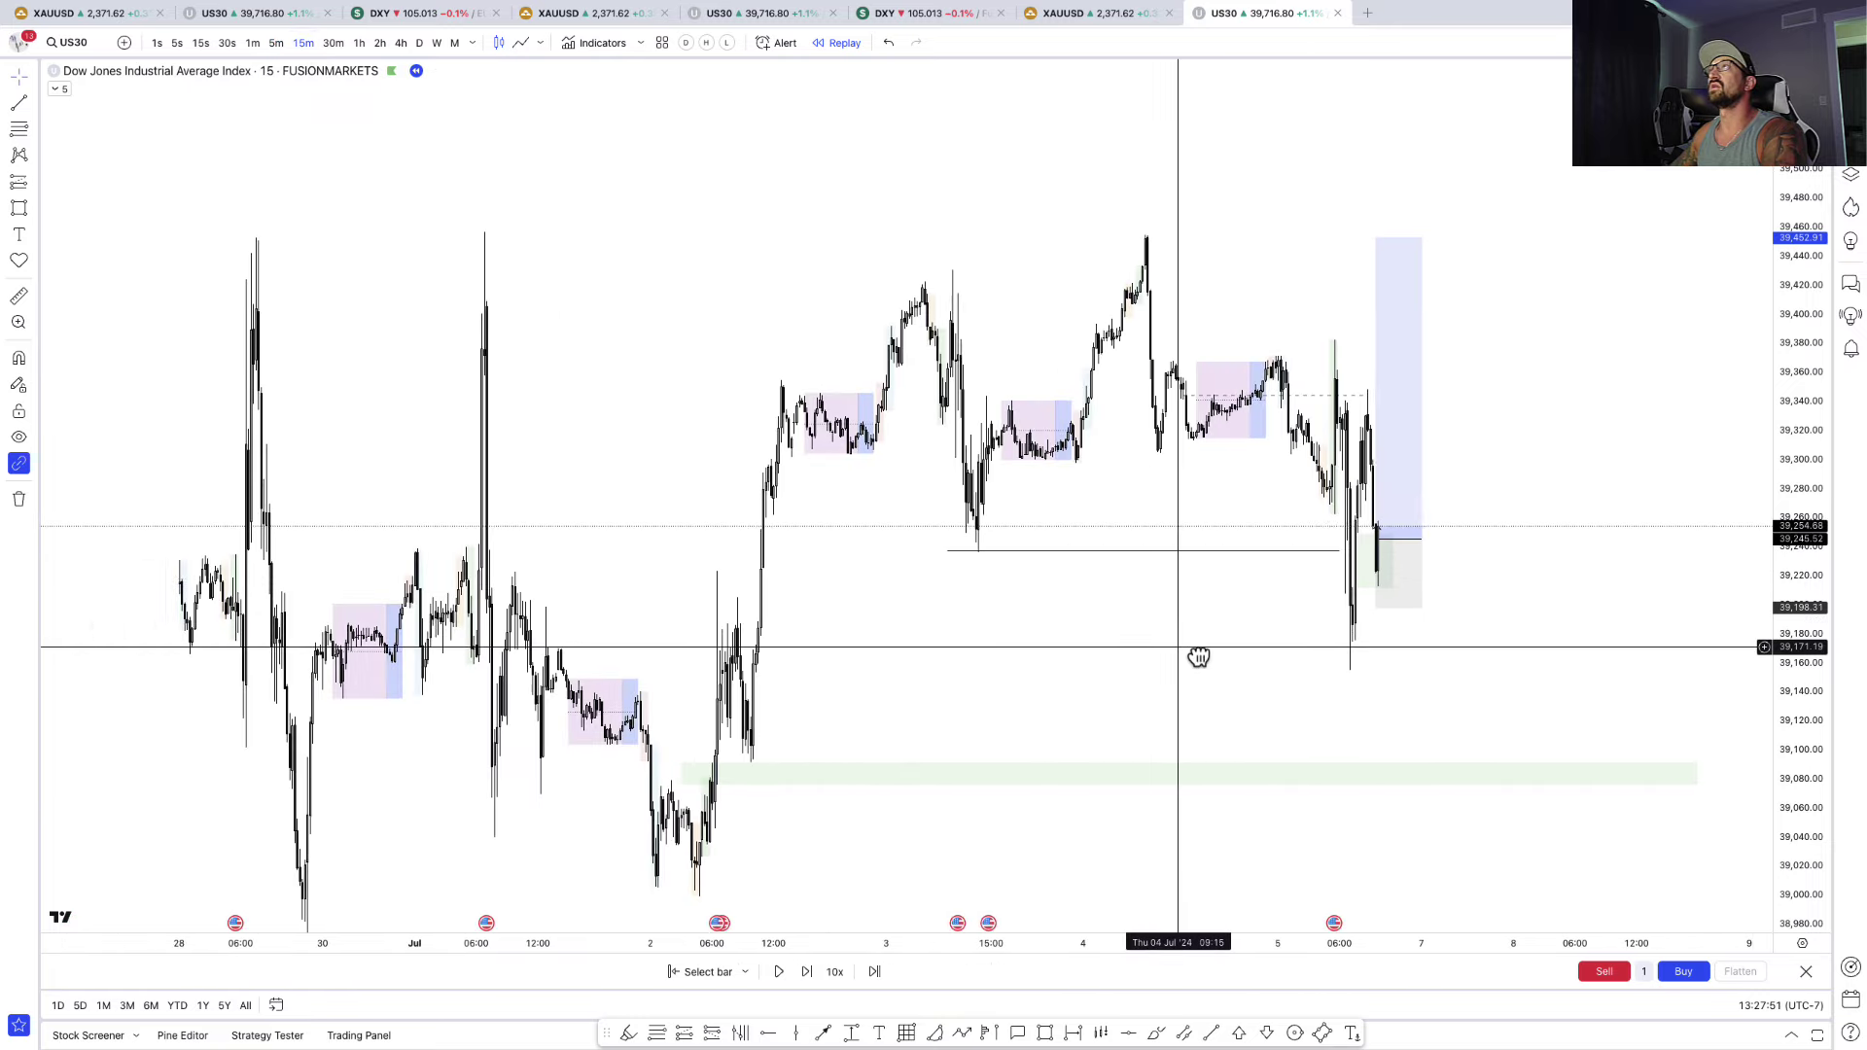
scroll(1203, 652, "down", 4)
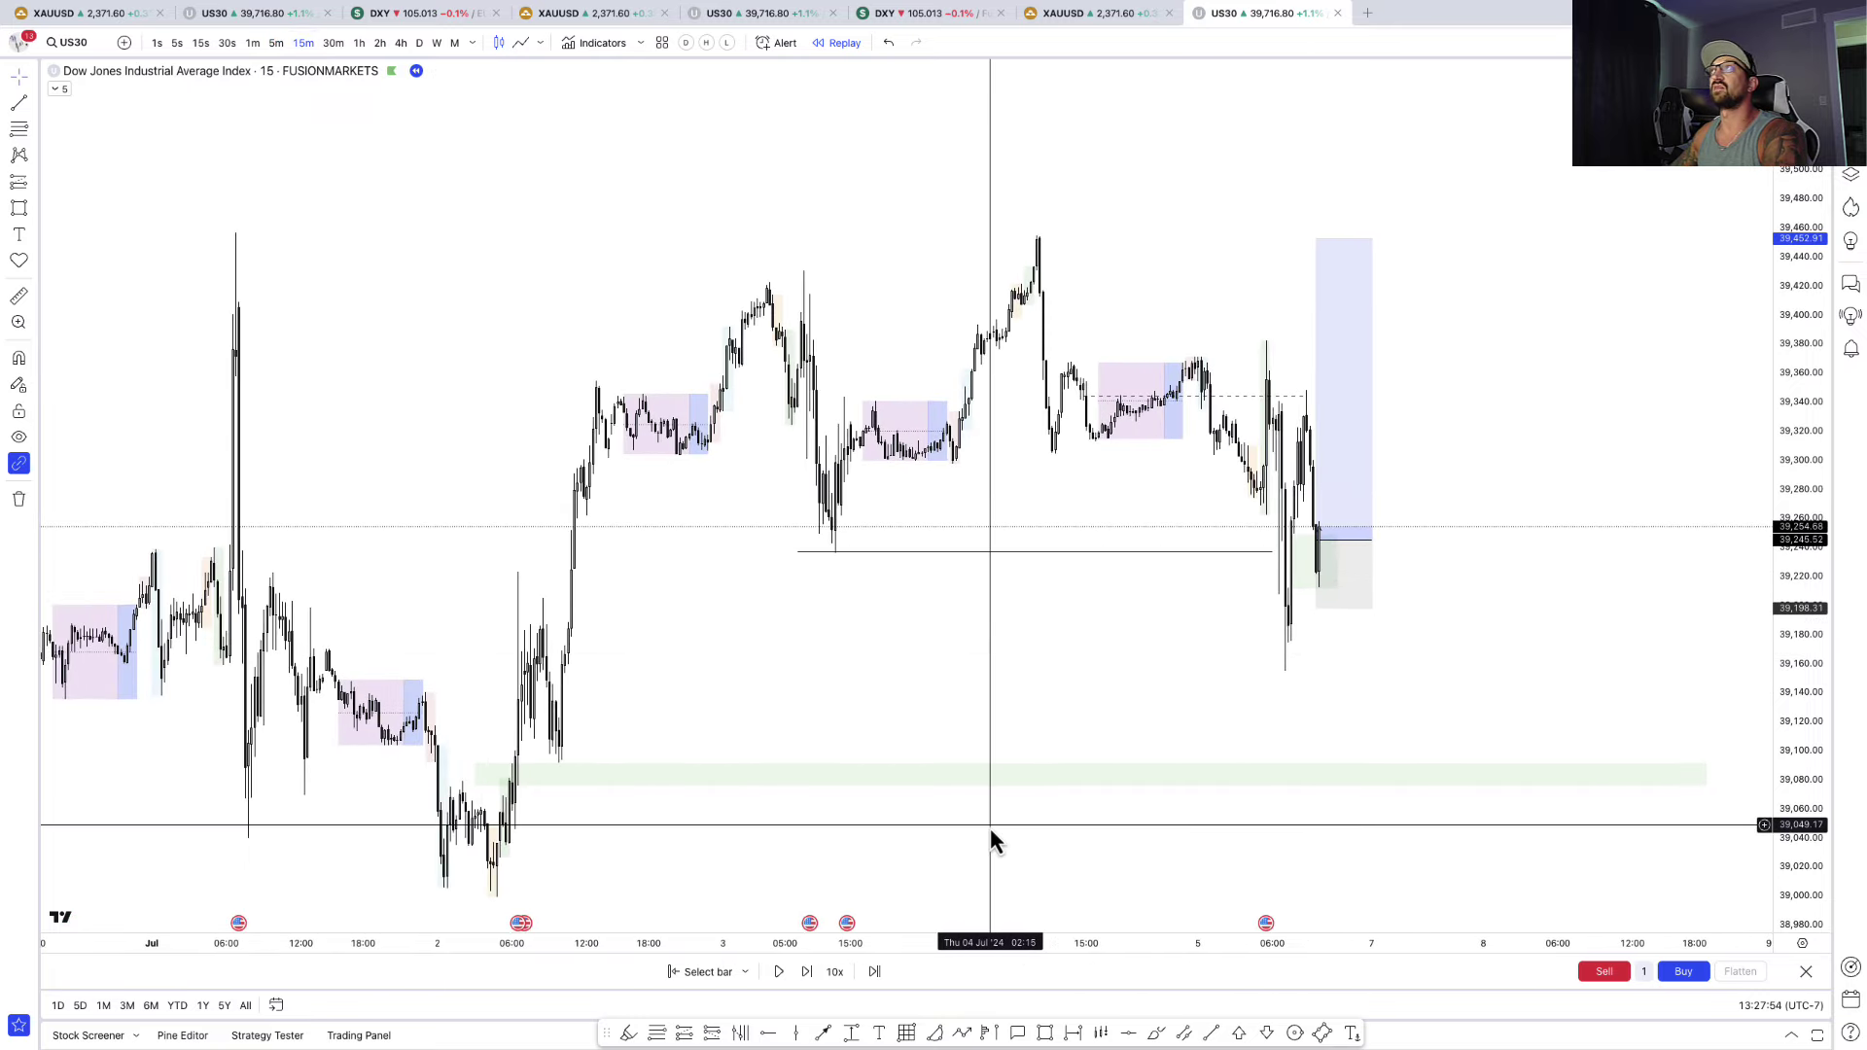
left_click(781, 977)
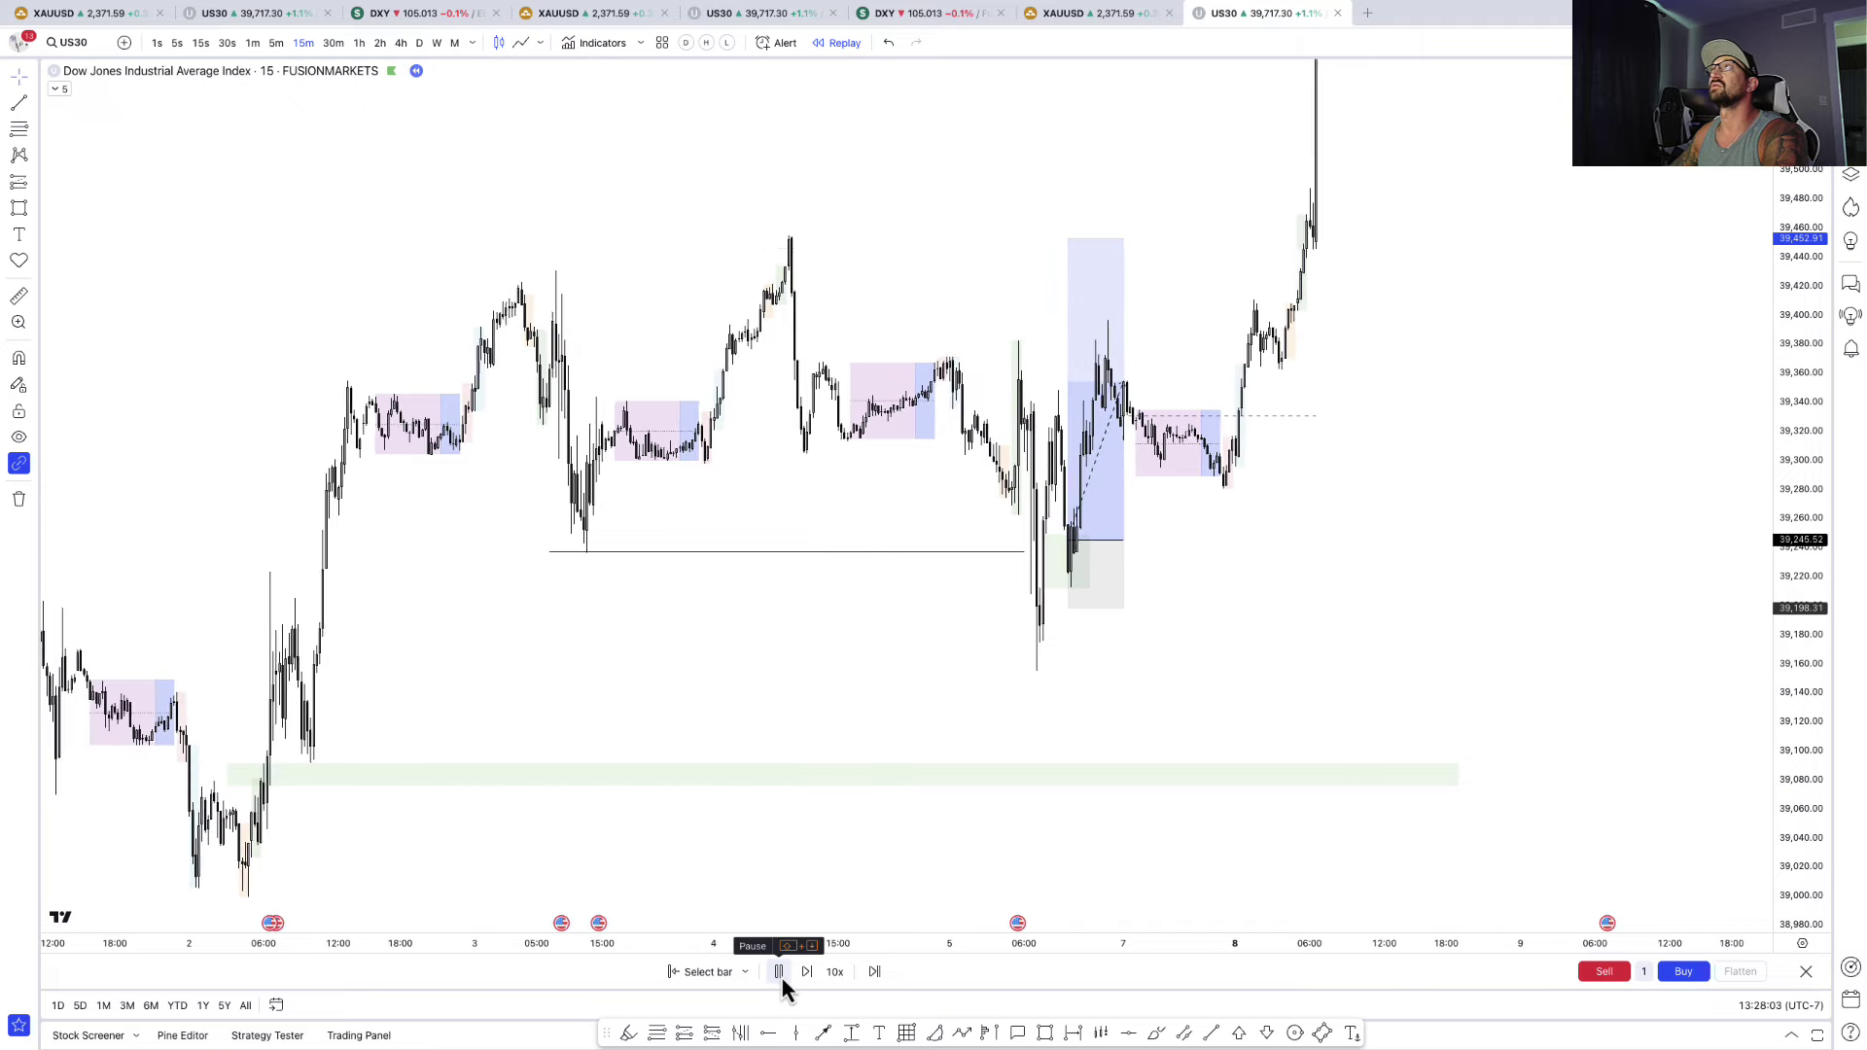
left_click(779, 972)
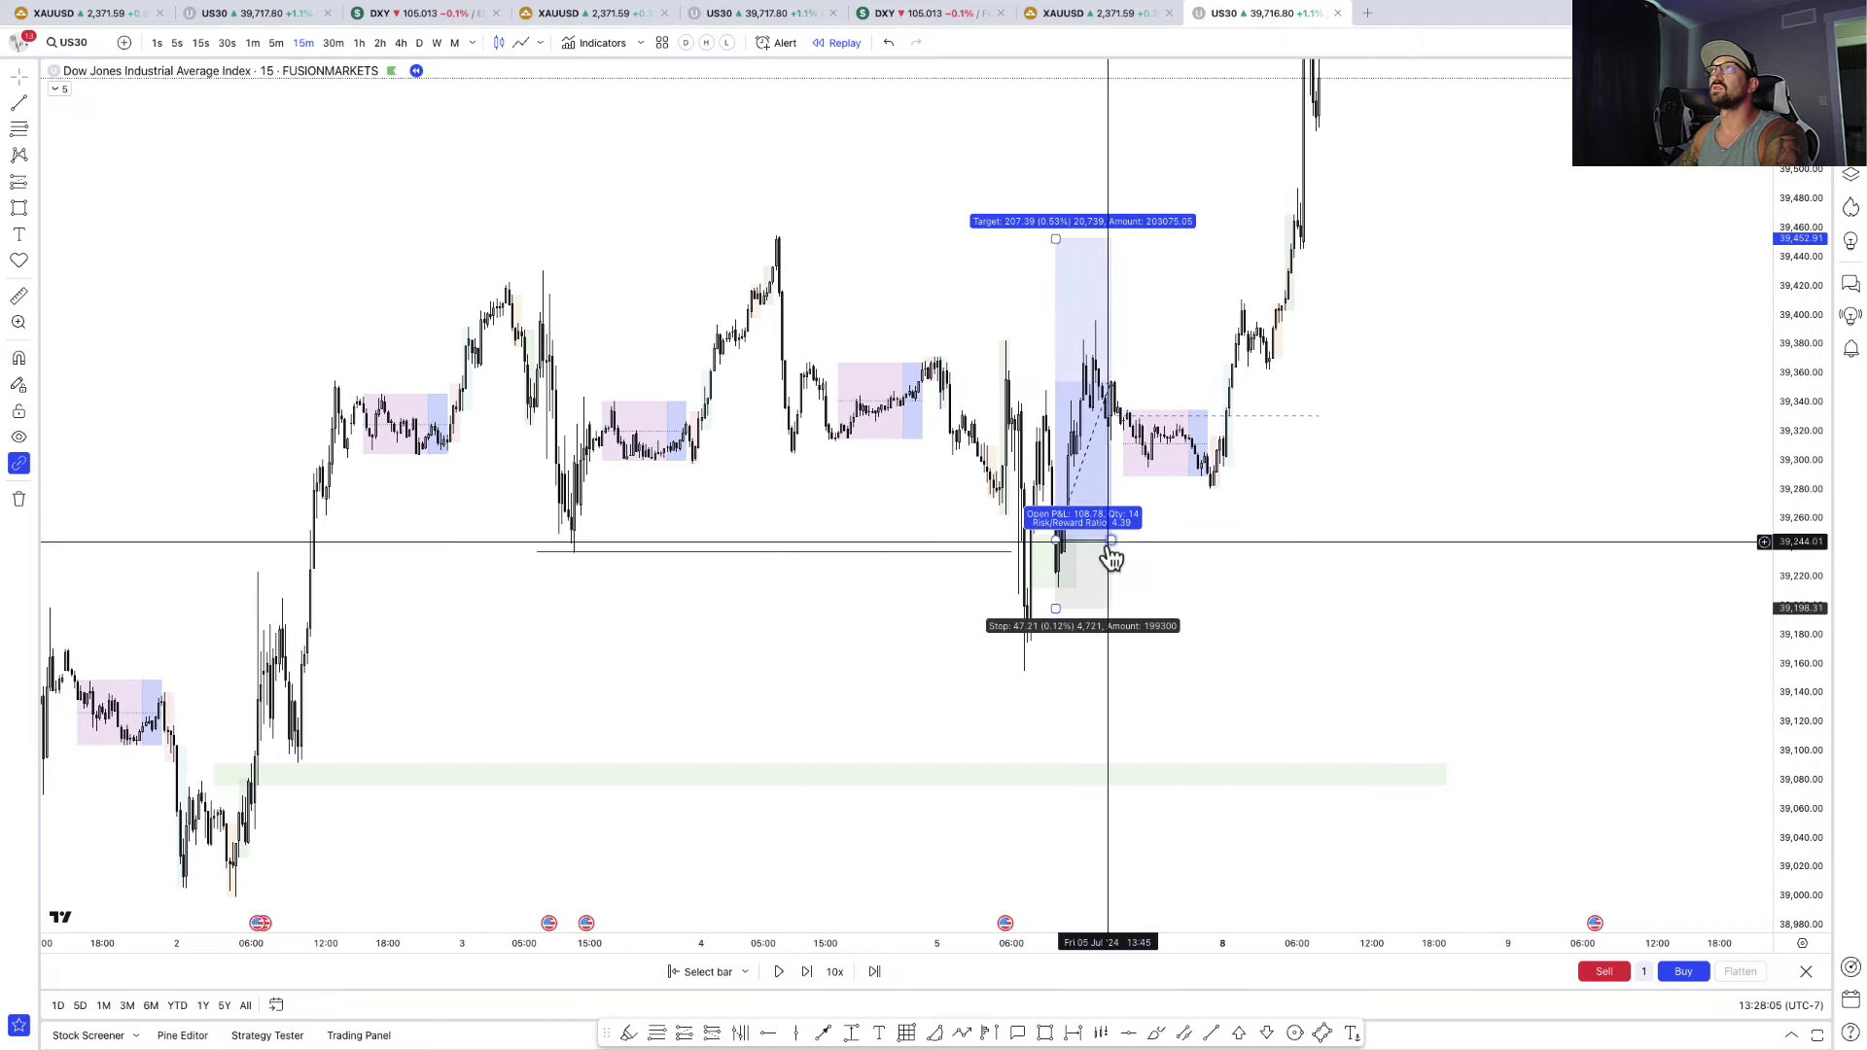
- Extend the long position to 00:30 on 8 July and place a green up arrow under the 5 July low at about 39,135
left_click_drag(1111, 541, 1229, 541)
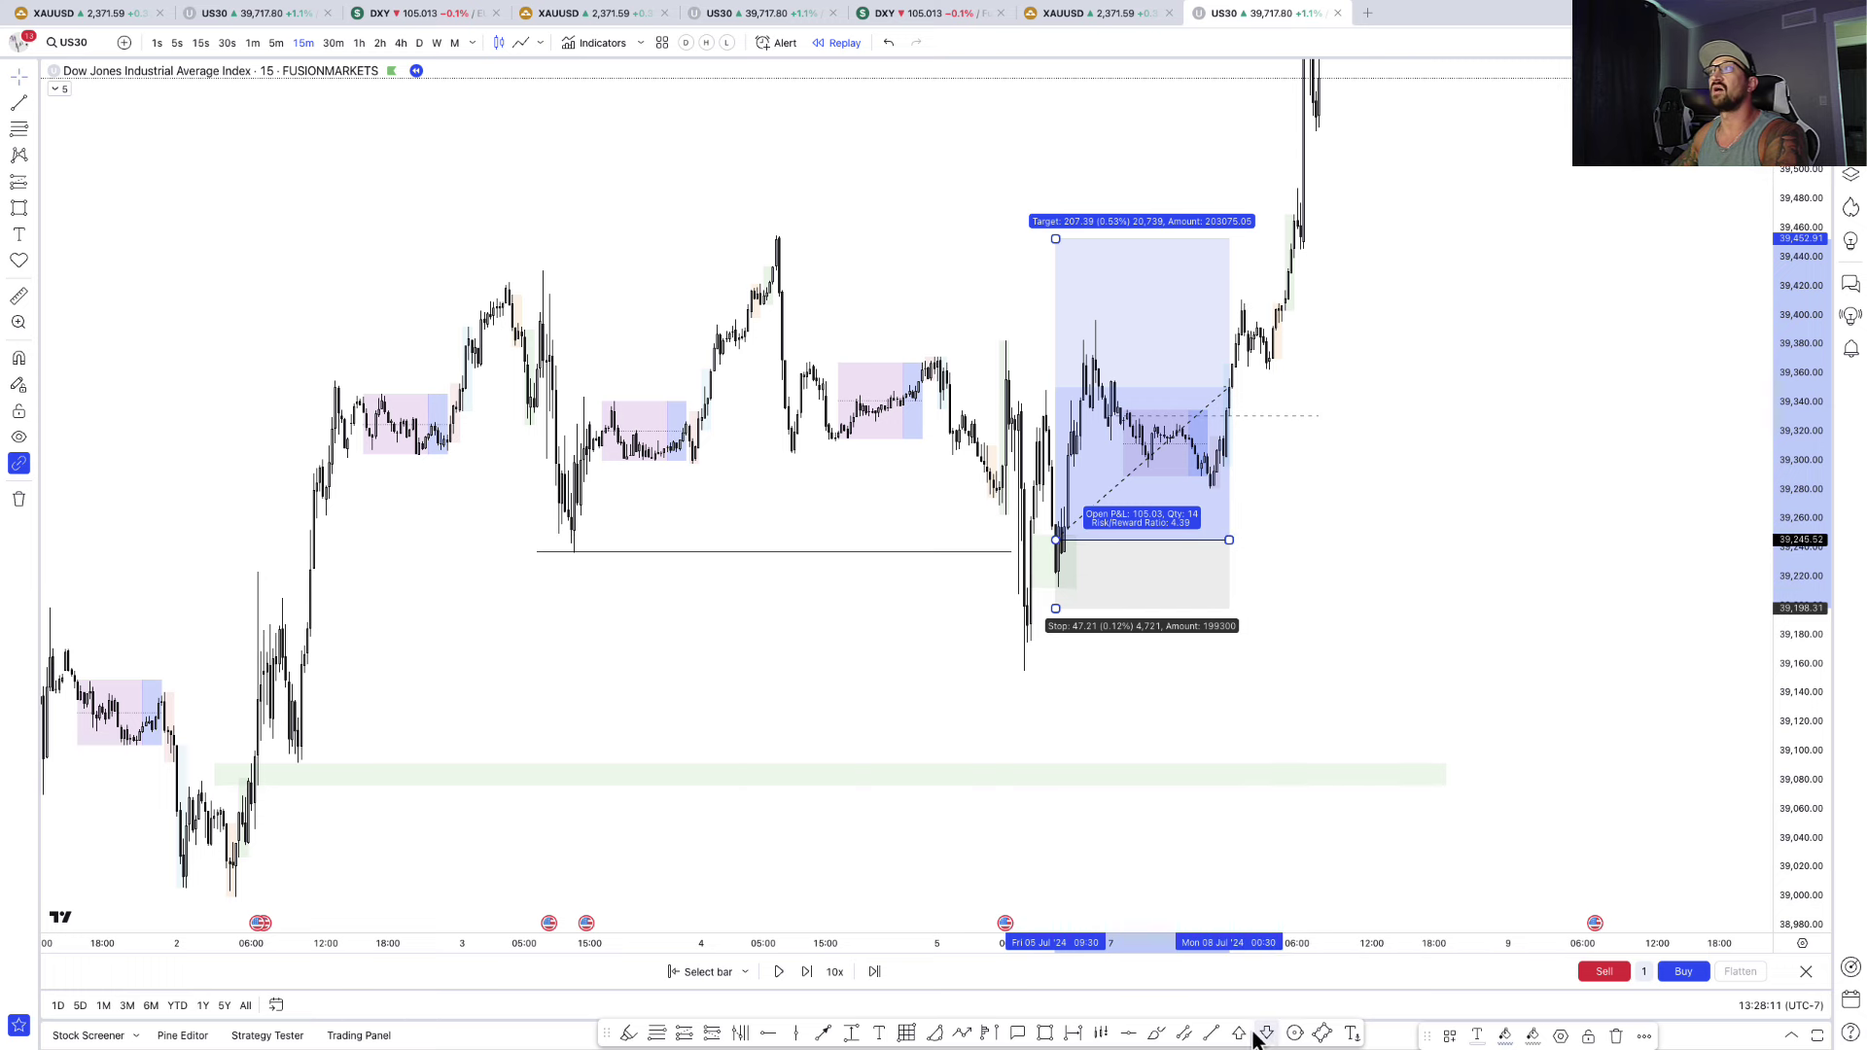
left_click(1024, 704)
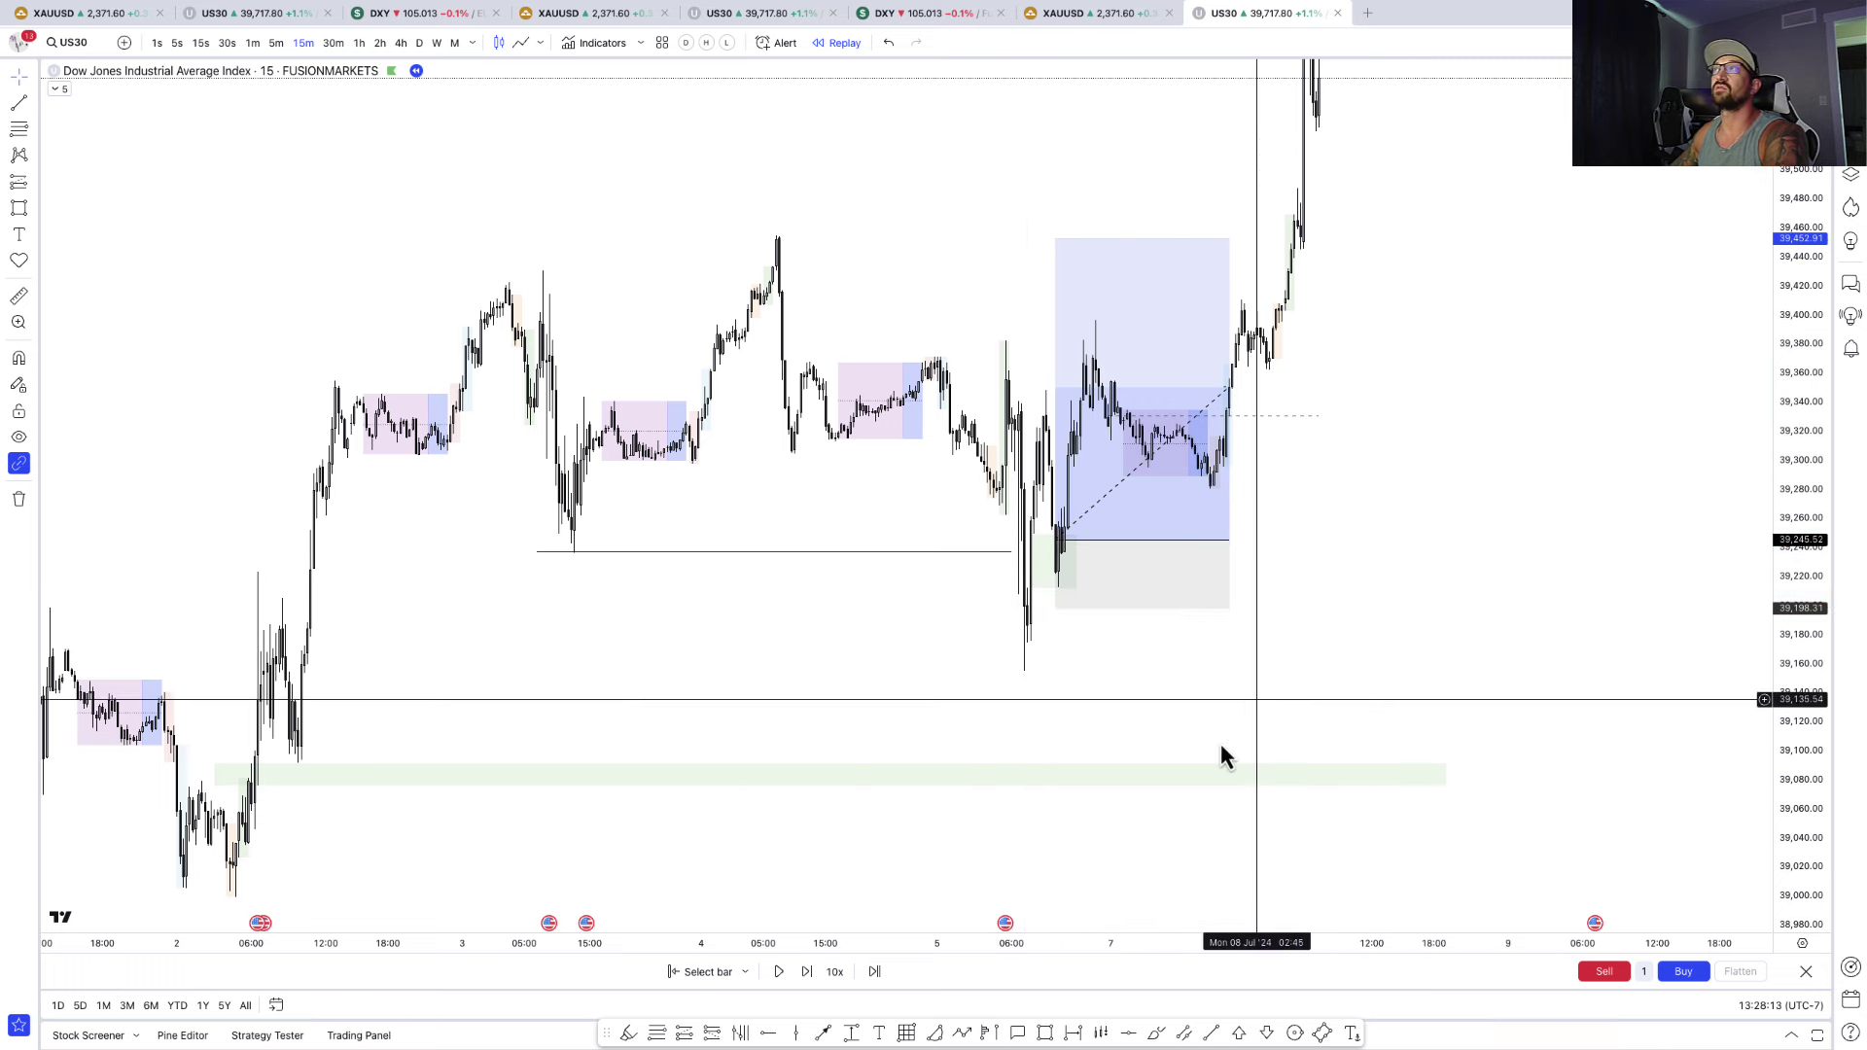
left_click(1023, 705)
left_click_drag(1815, 467, 1805, 709)
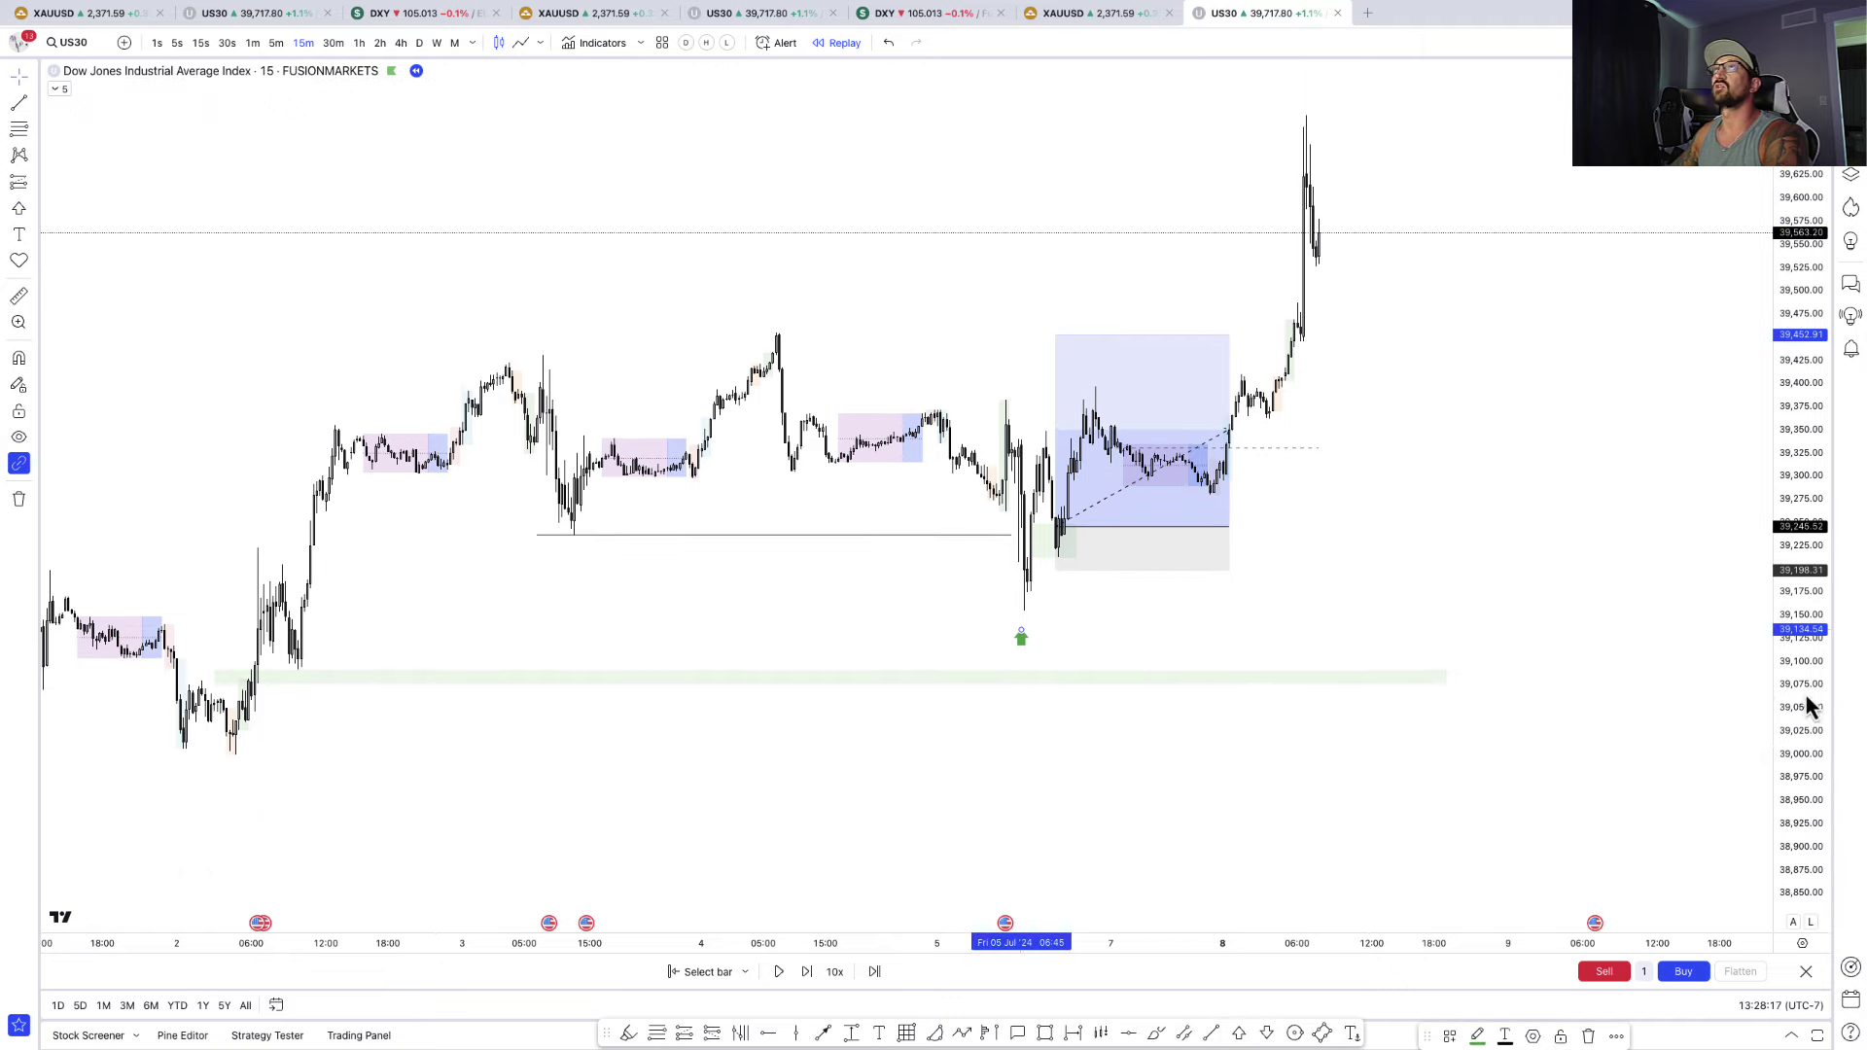
- Mark the successive swing lows and highs from 26 June to 1 July with blue dots
scroll(1258, 603, "down", 5)
scroll(1079, 787, "down", 5)
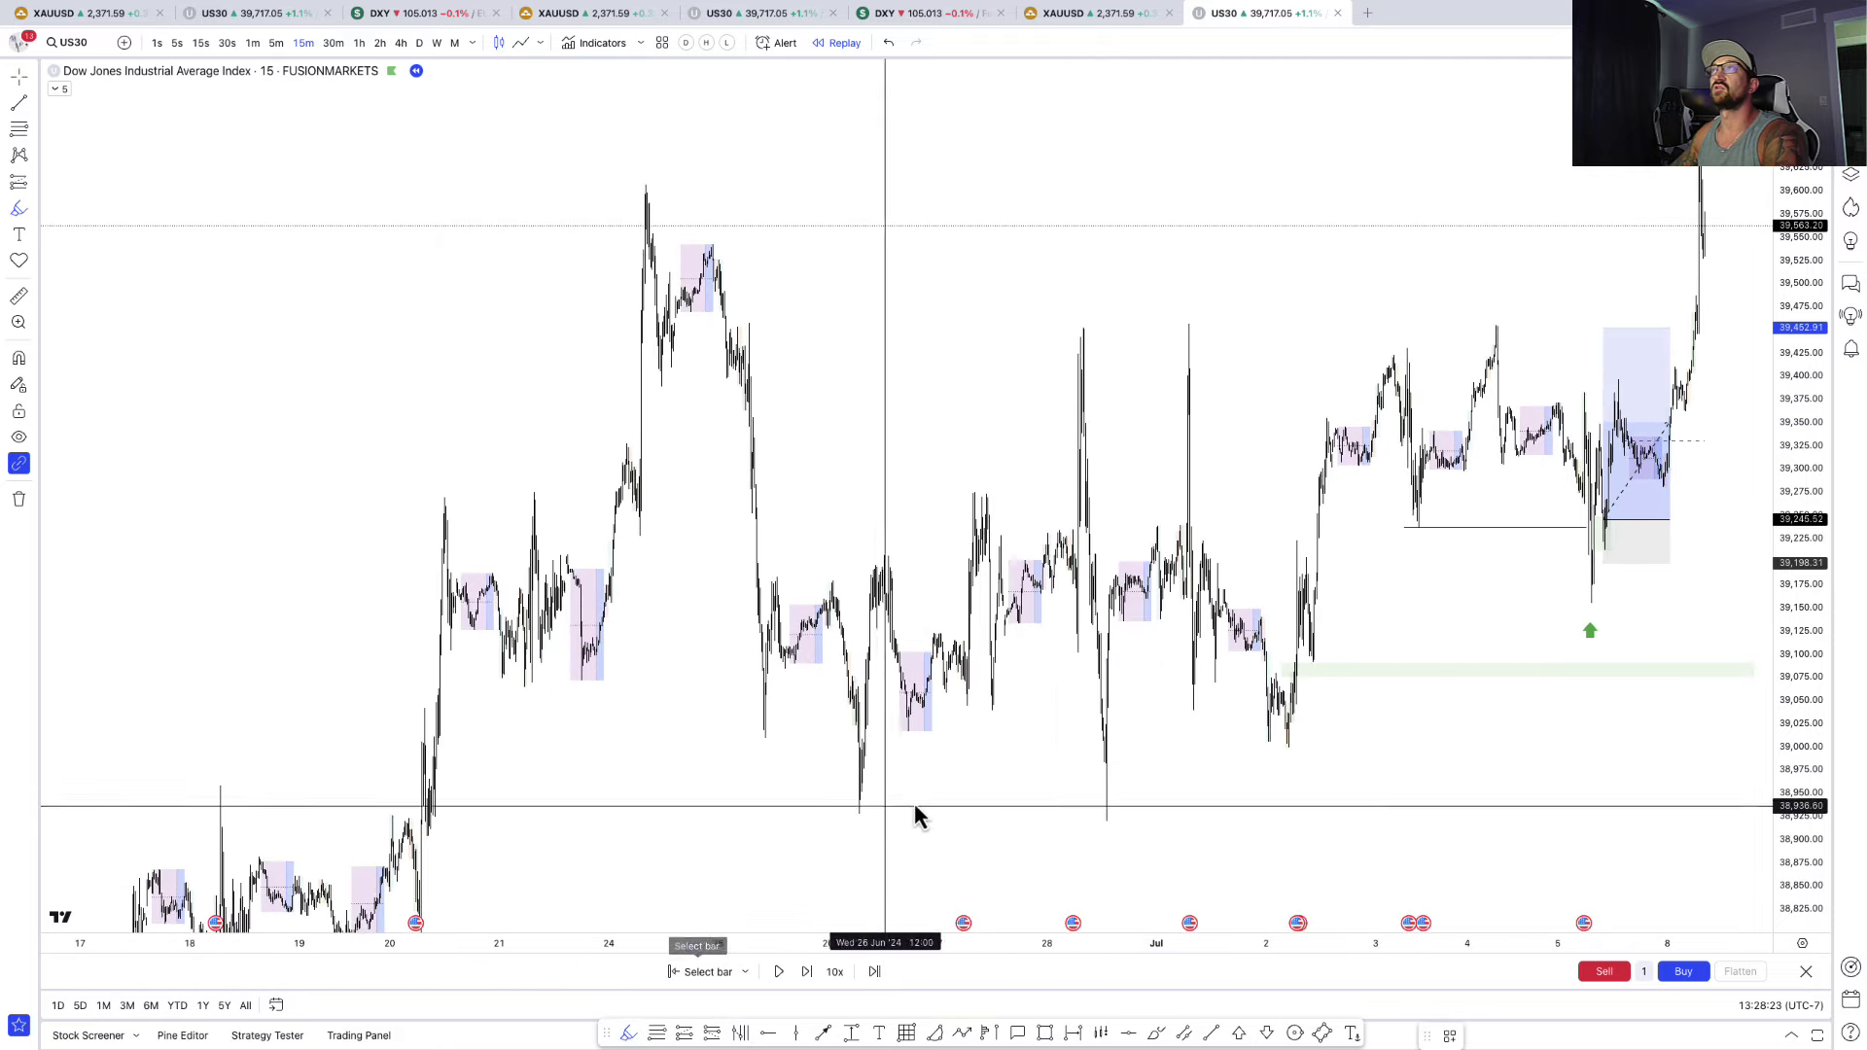
left_click(847, 826)
left_click(875, 529)
left_click(909, 750)
left_click(976, 466)
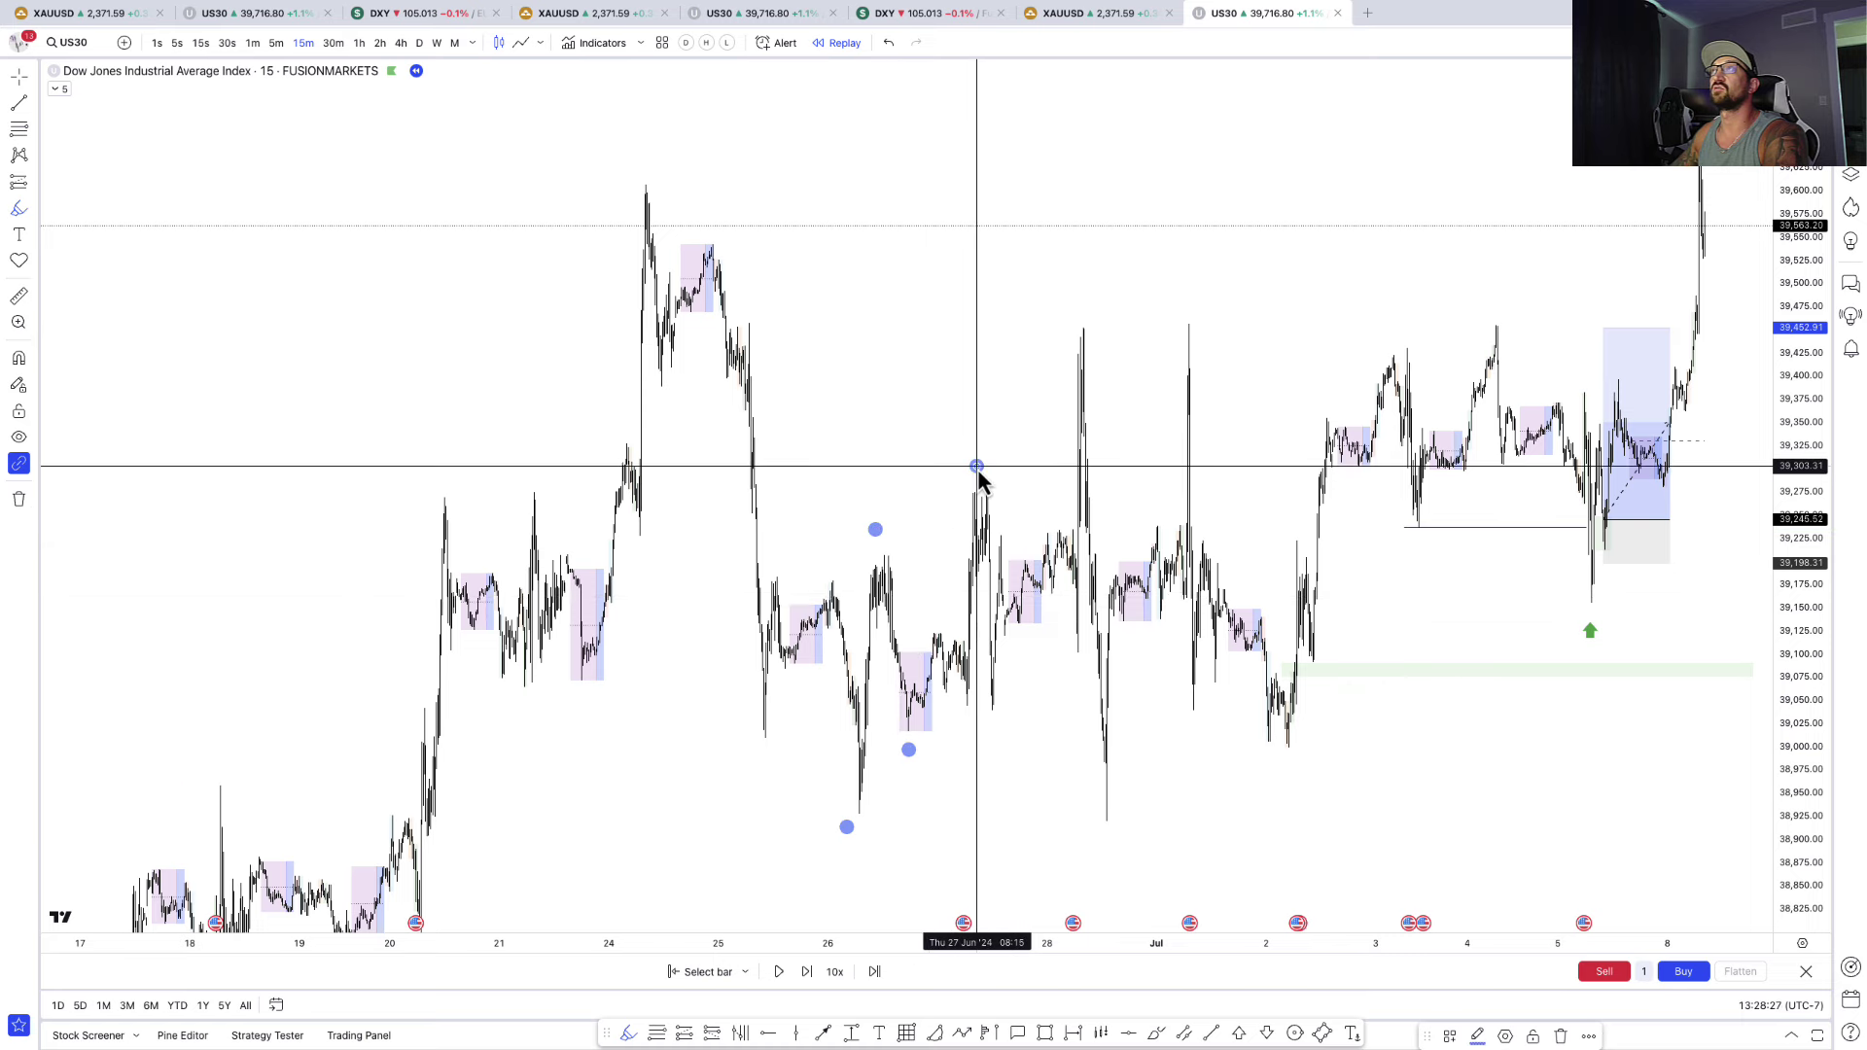
left_click(994, 731)
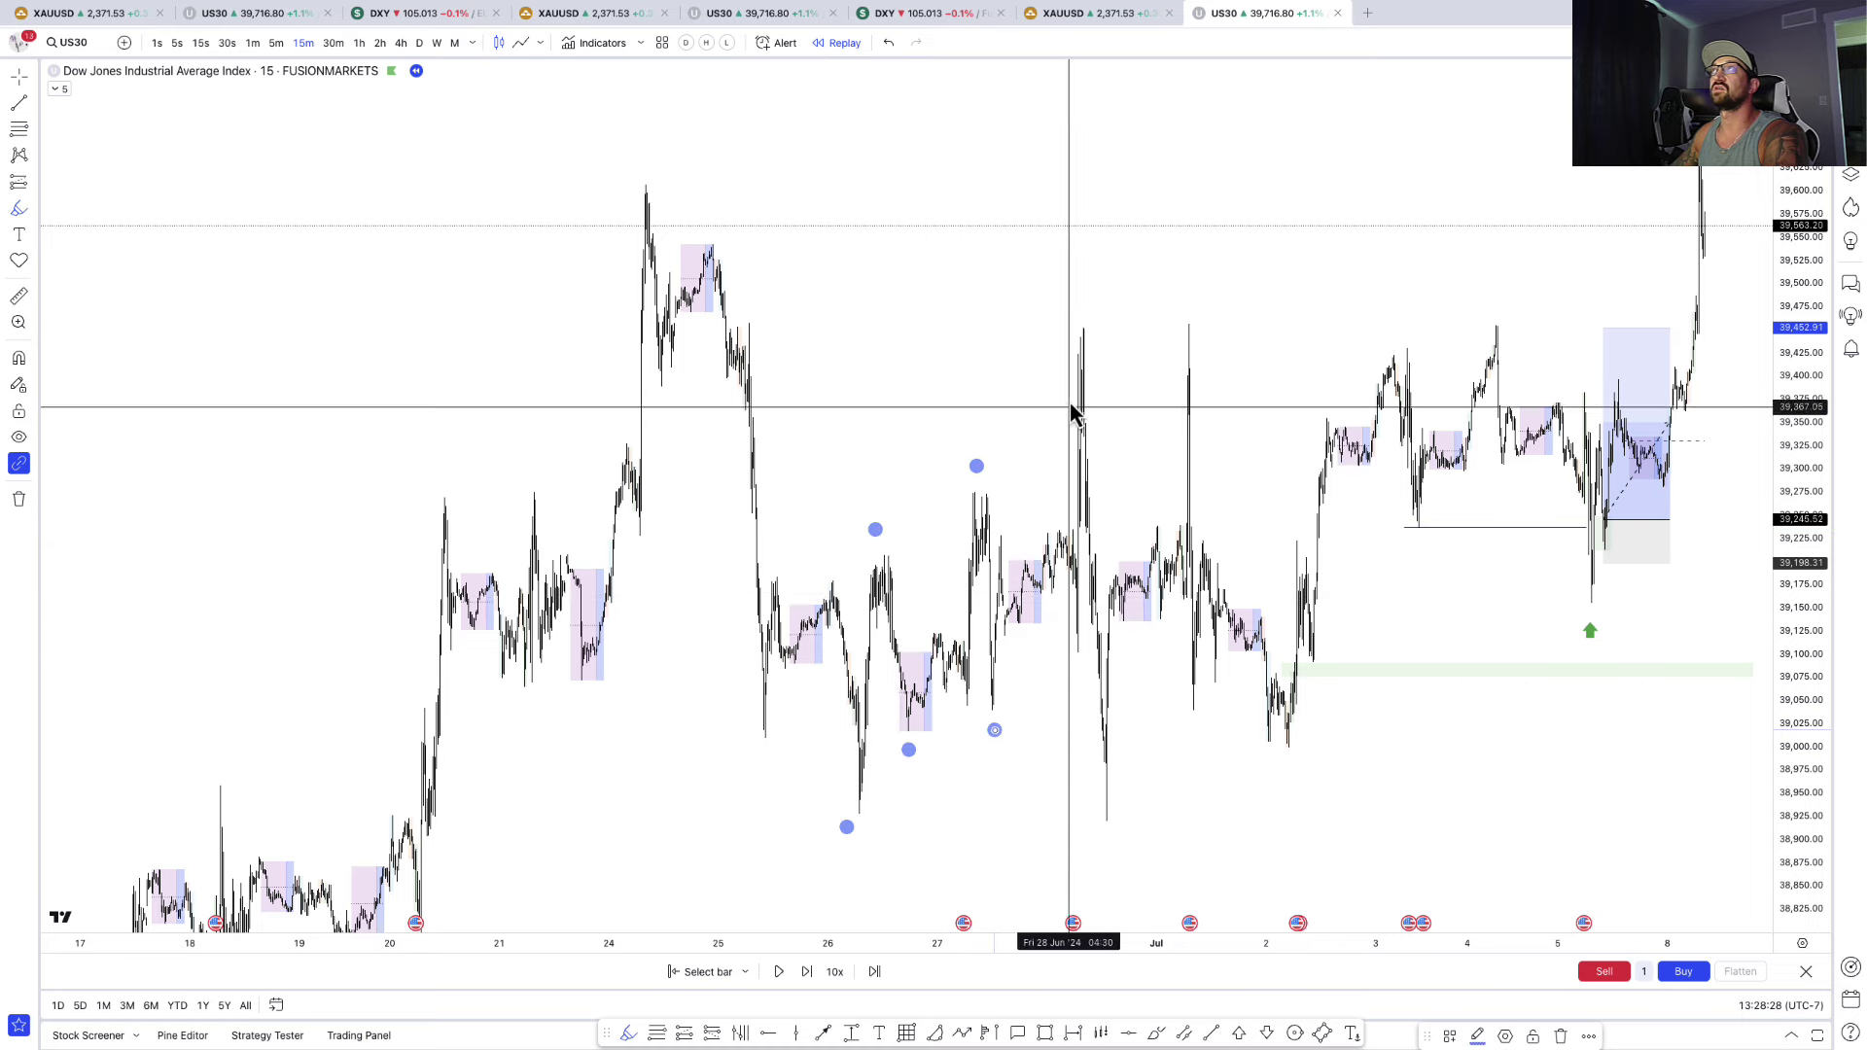
left_click(1140, 327)
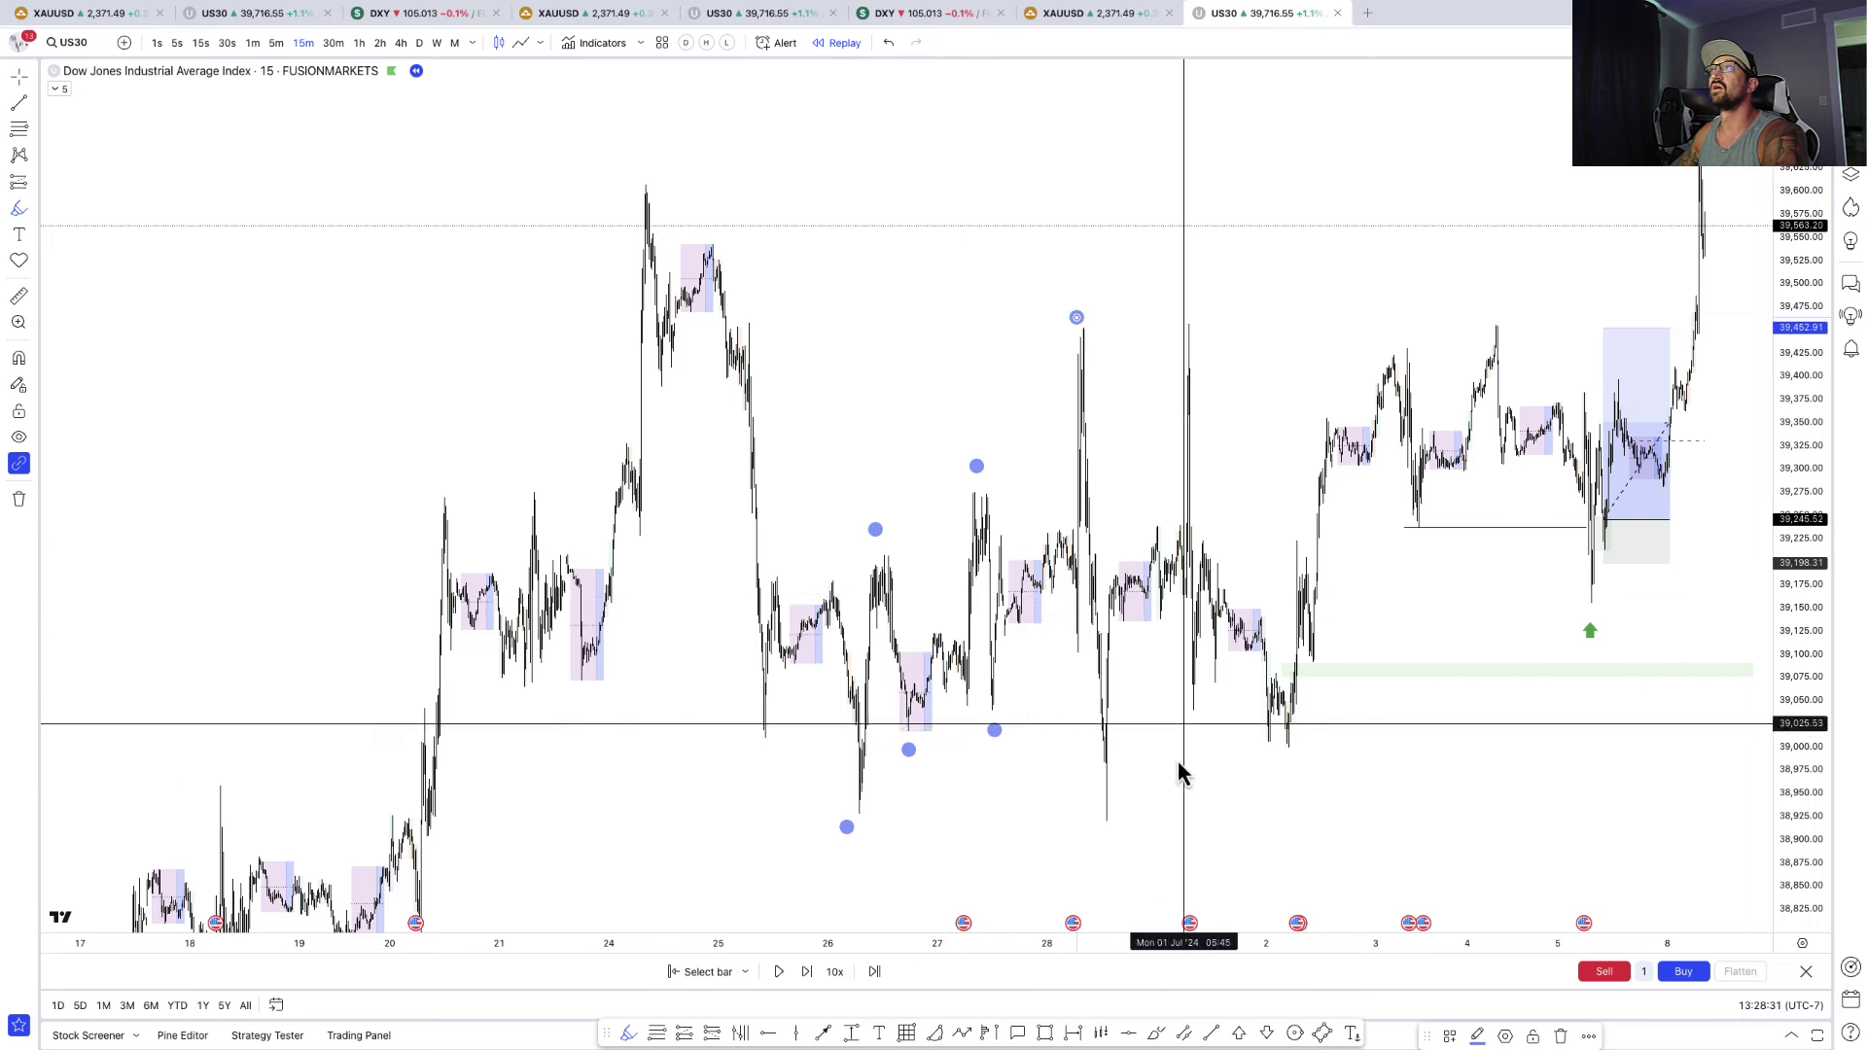
left_click(1103, 835)
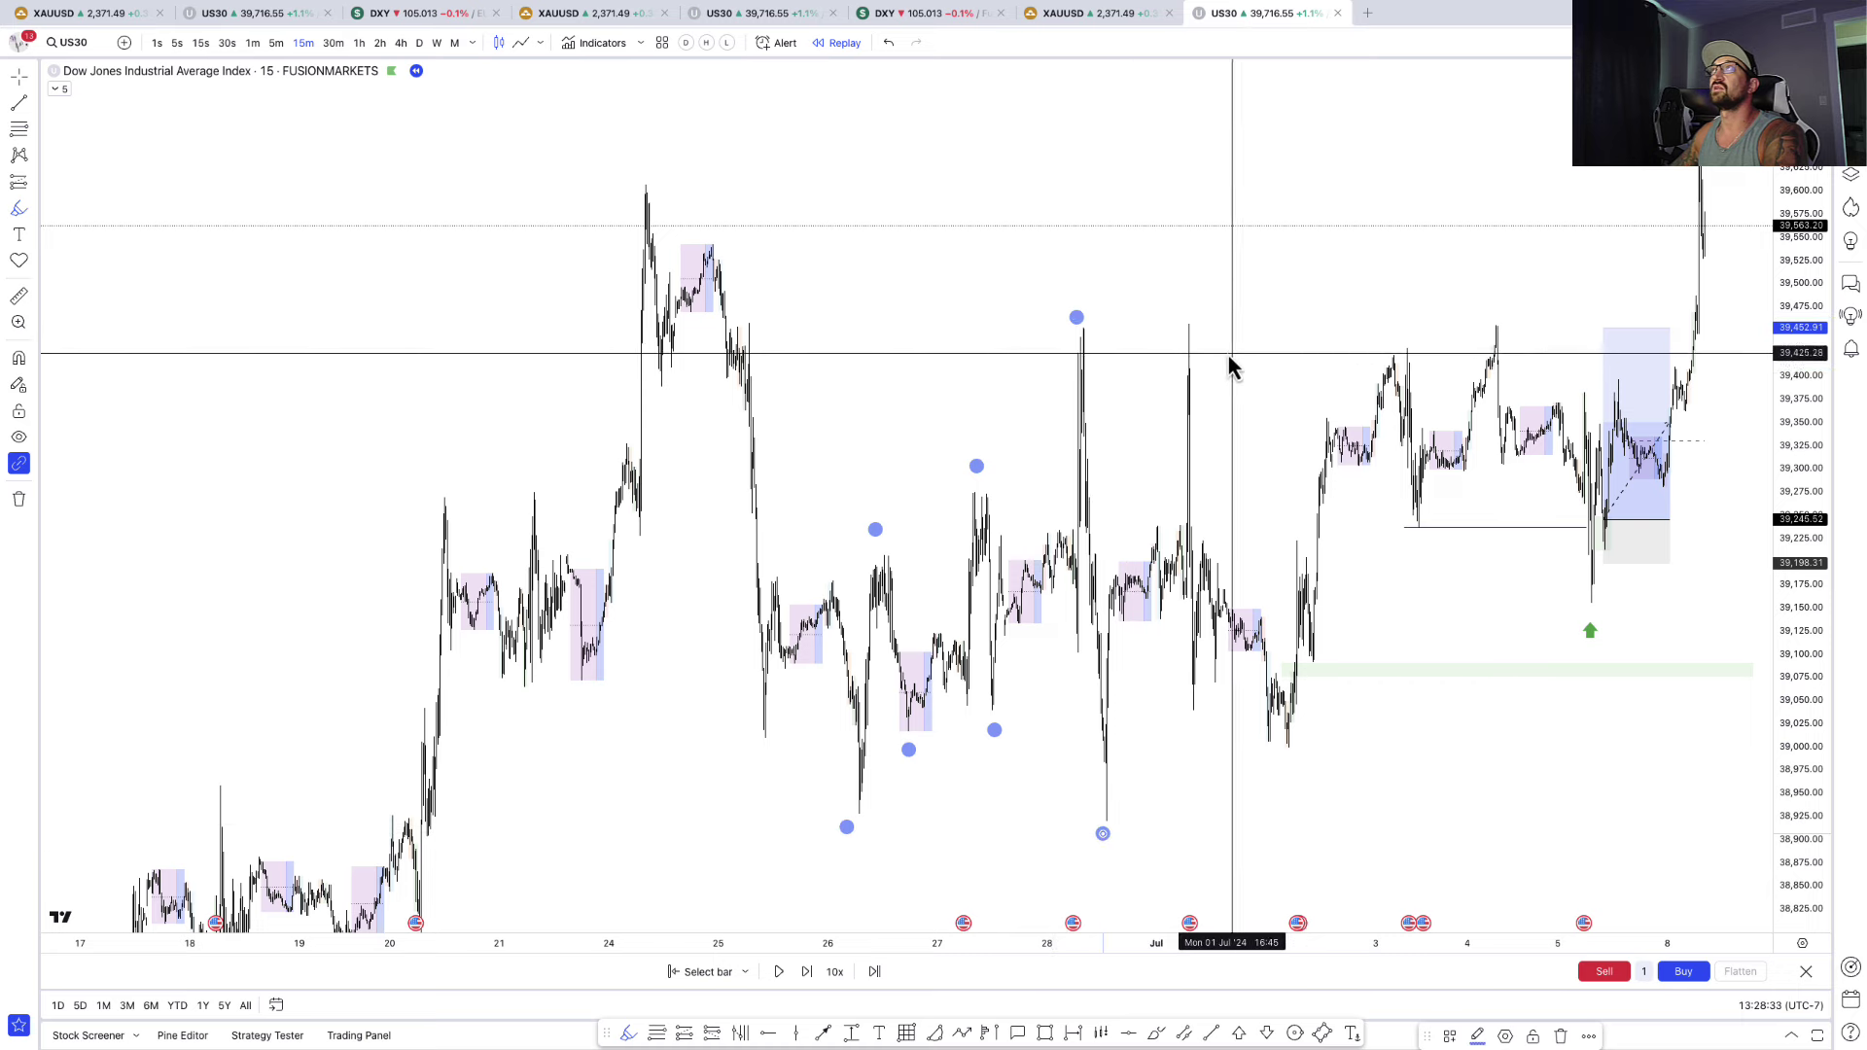
left_click(1170, 331)
- Brush short horizontal levels across the 5 July drop, an arrow beneath the retest low and two slanted strokes beside the preceding high
scroll(1276, 342, "up", 4)
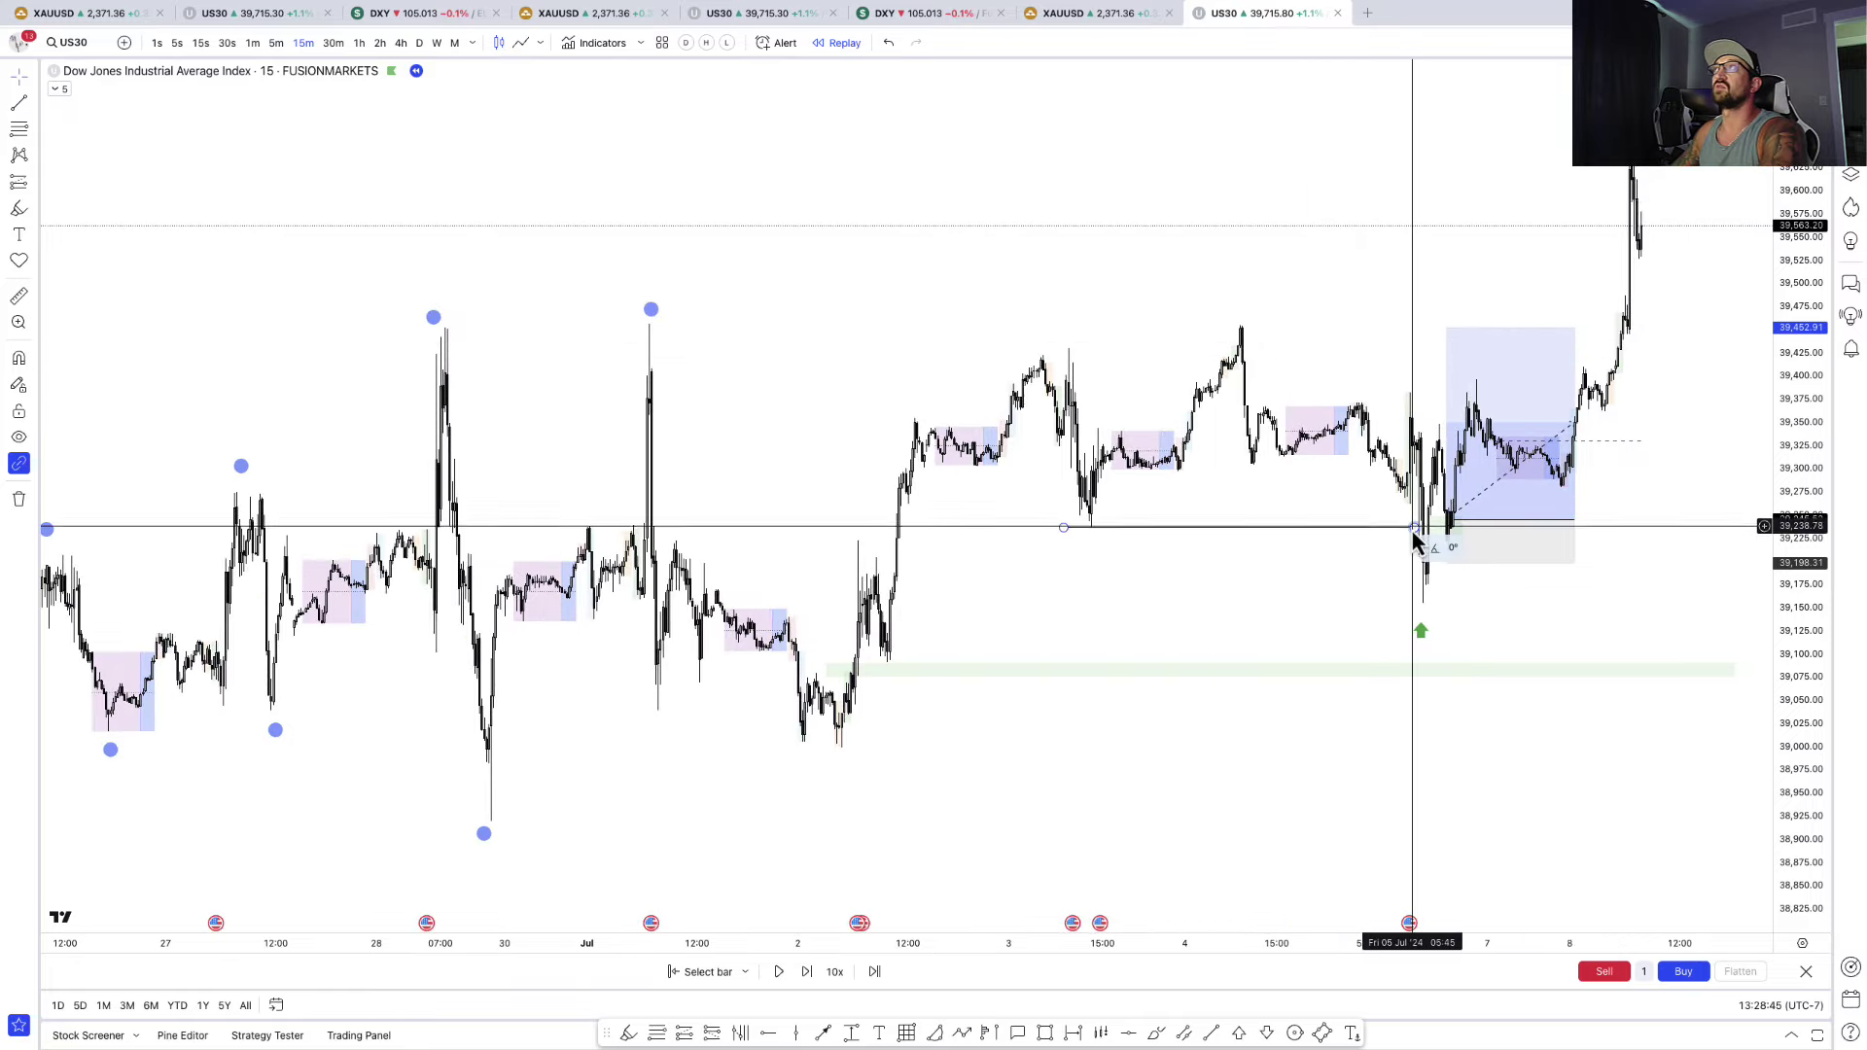
left_click(1420, 550)
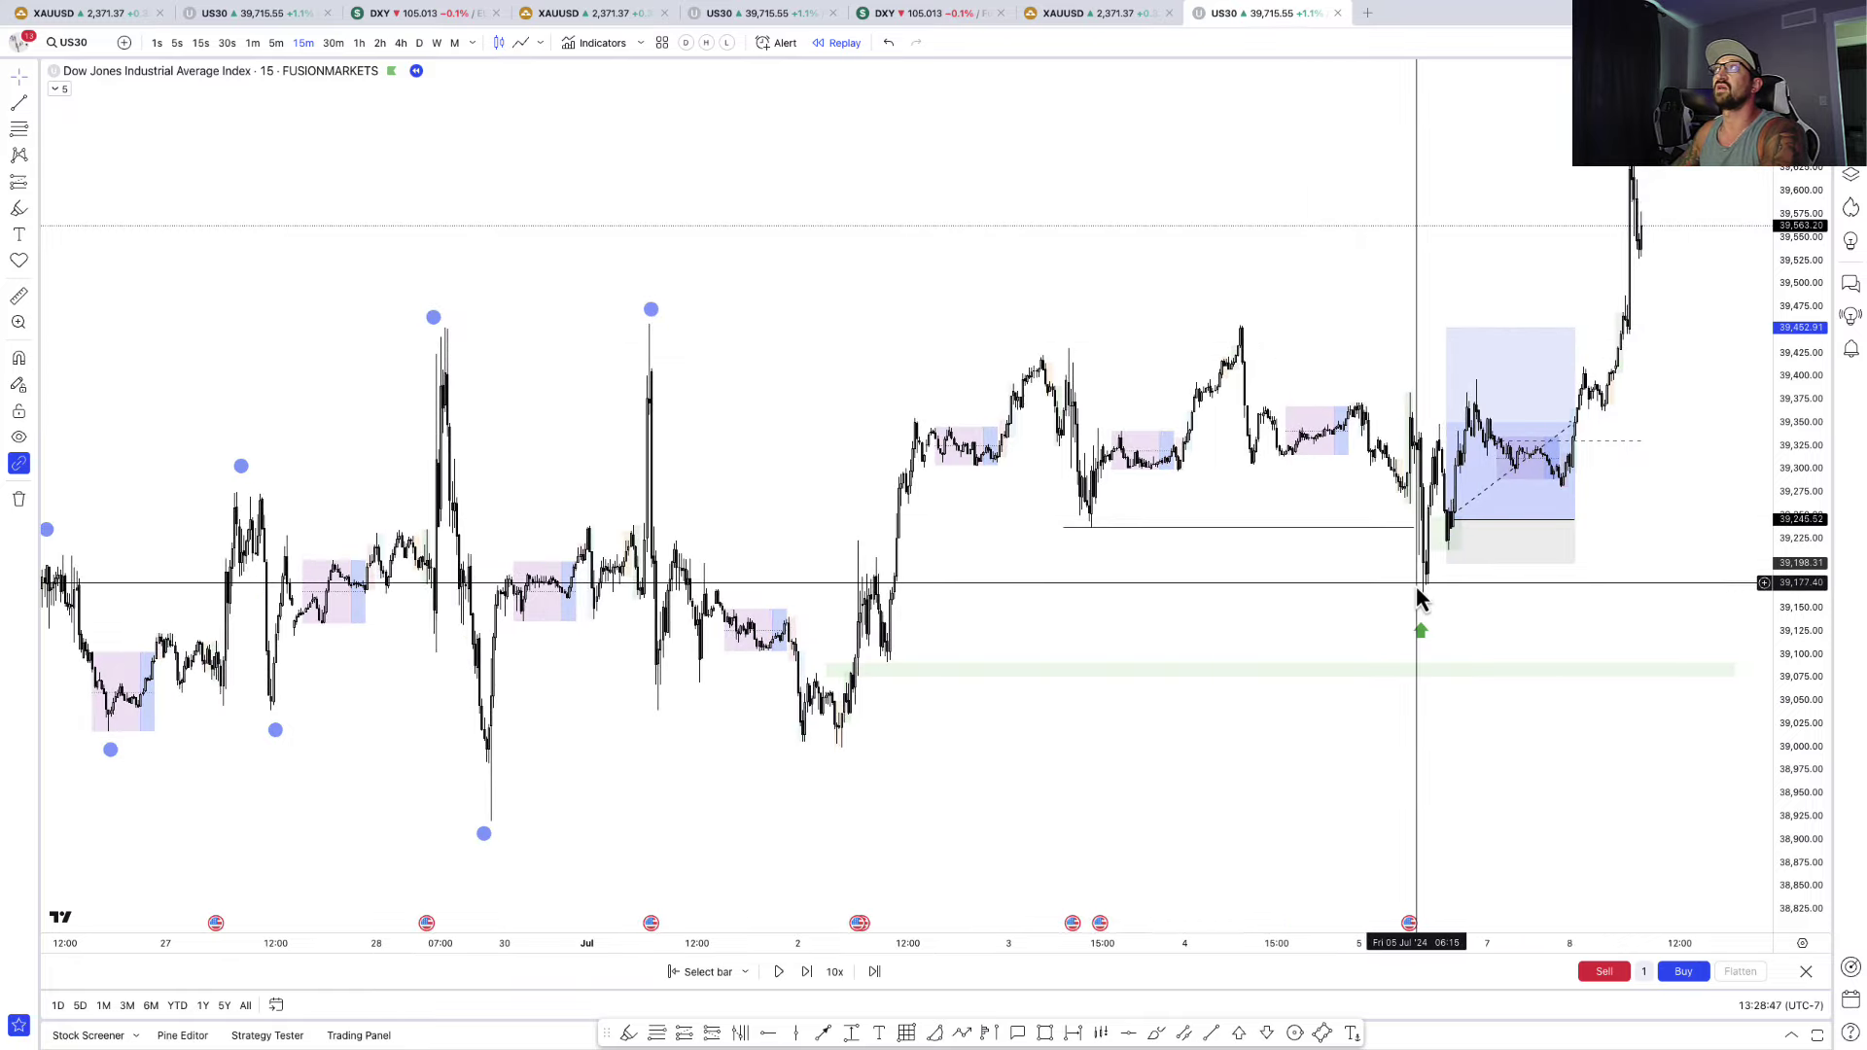
scroll(1439, 611, "up", 1)
scroll(1438, 616, "up", 1)
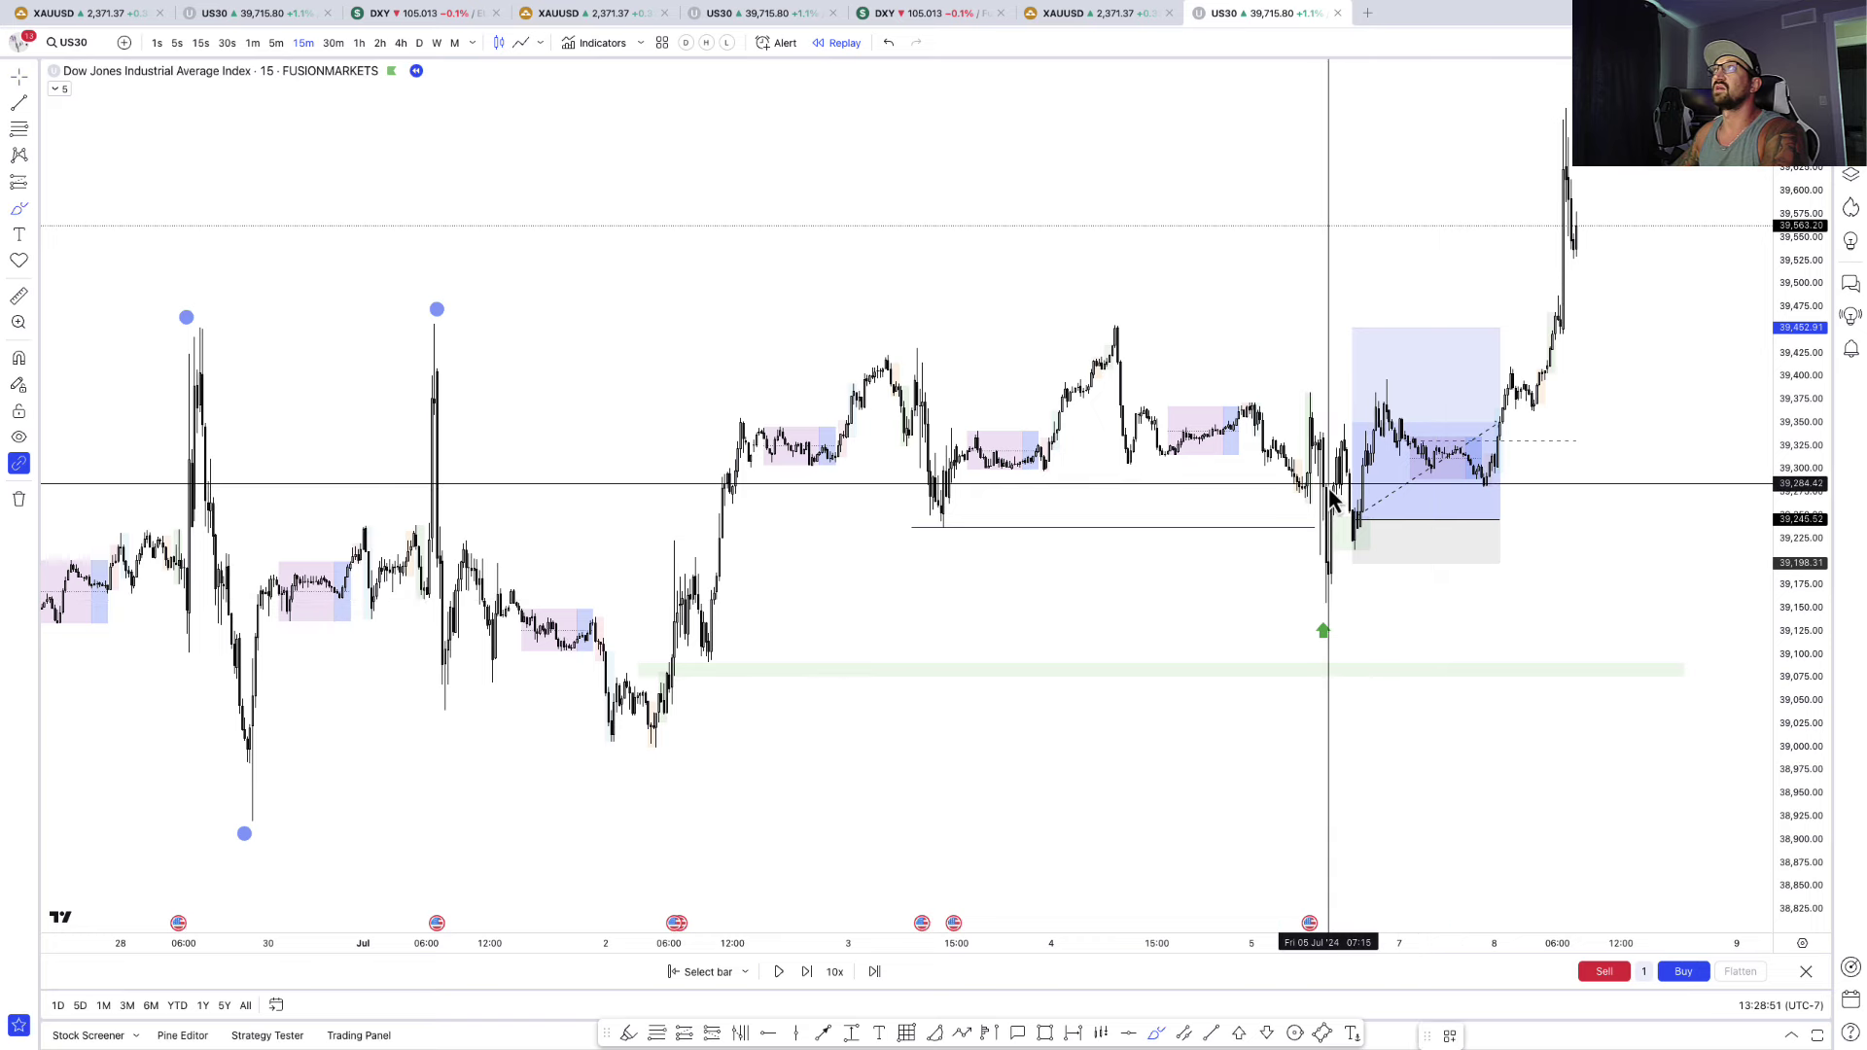
mouse_move(1306, 482)
left_mouse_down()
mouse_move(1340, 482)
mouse_move(1397, 548)
left_mouse_up()
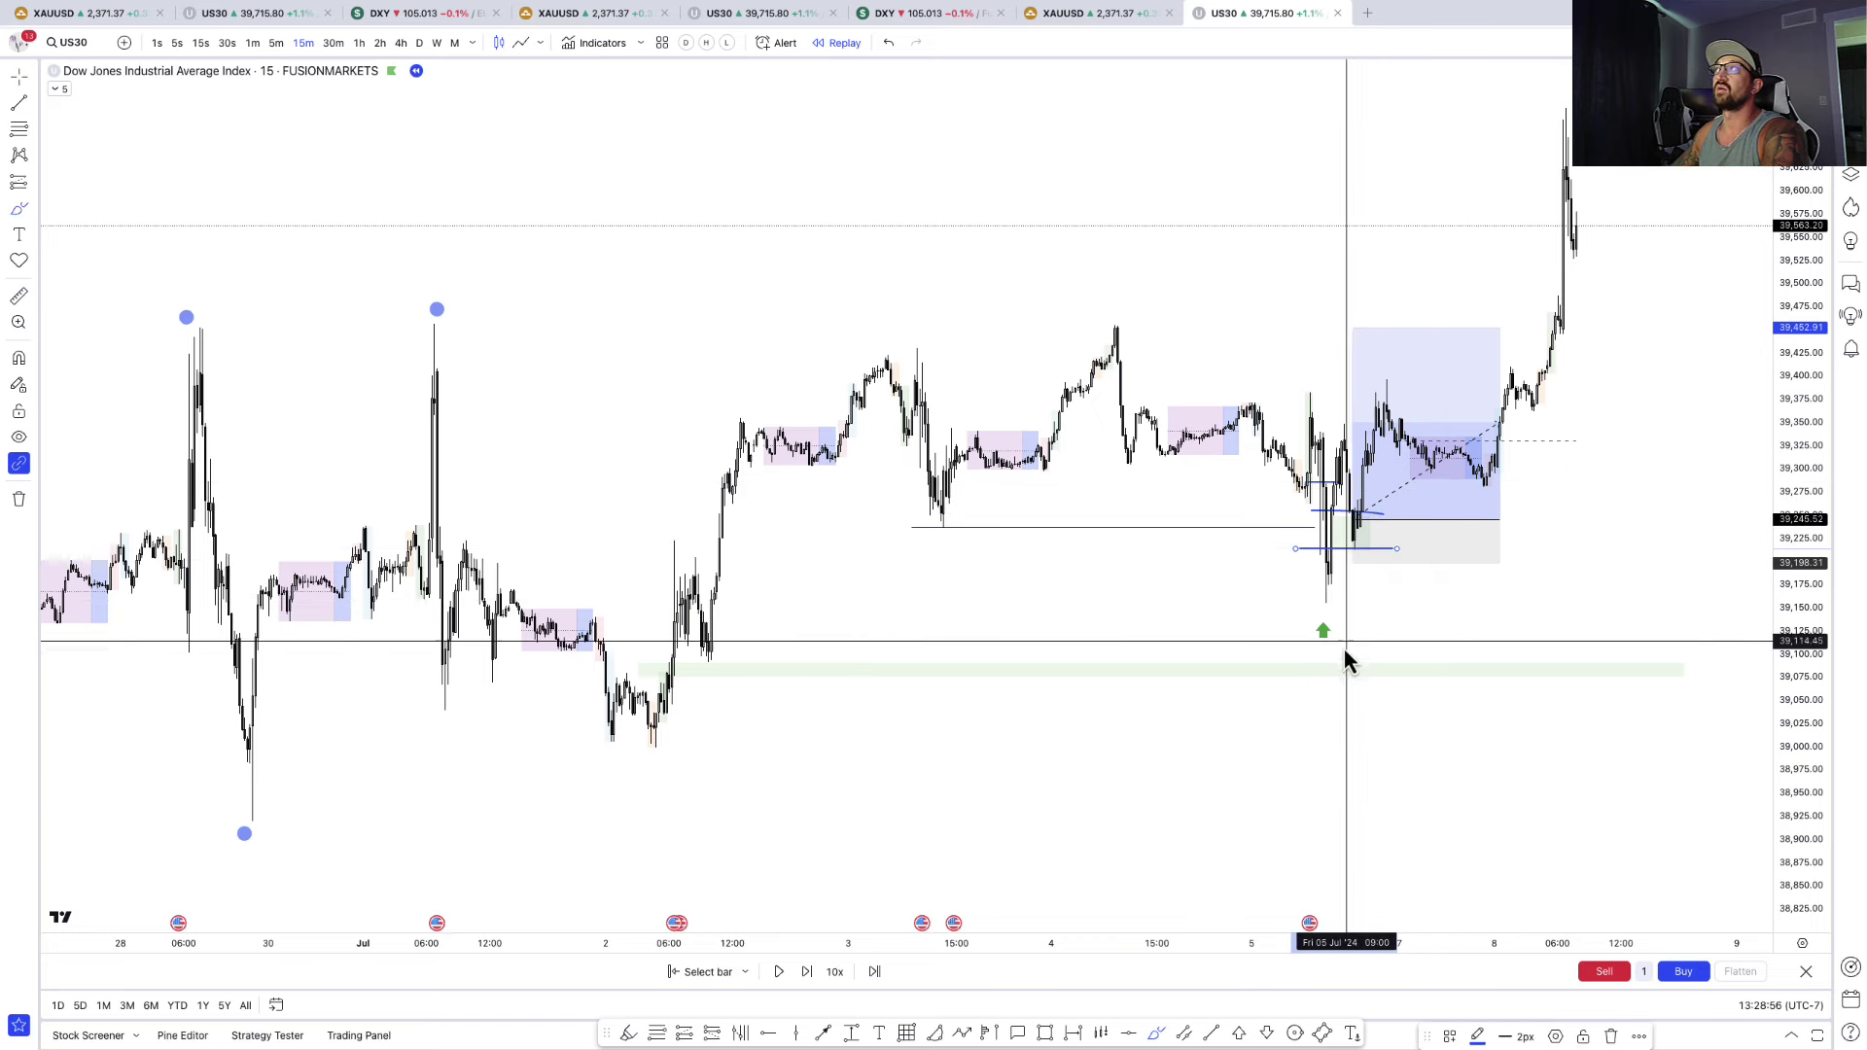
mouse_move(1370, 638)
left_mouse_down()
mouse_move(1358, 564)
mouse_move(1394, 593)
left_mouse_up()
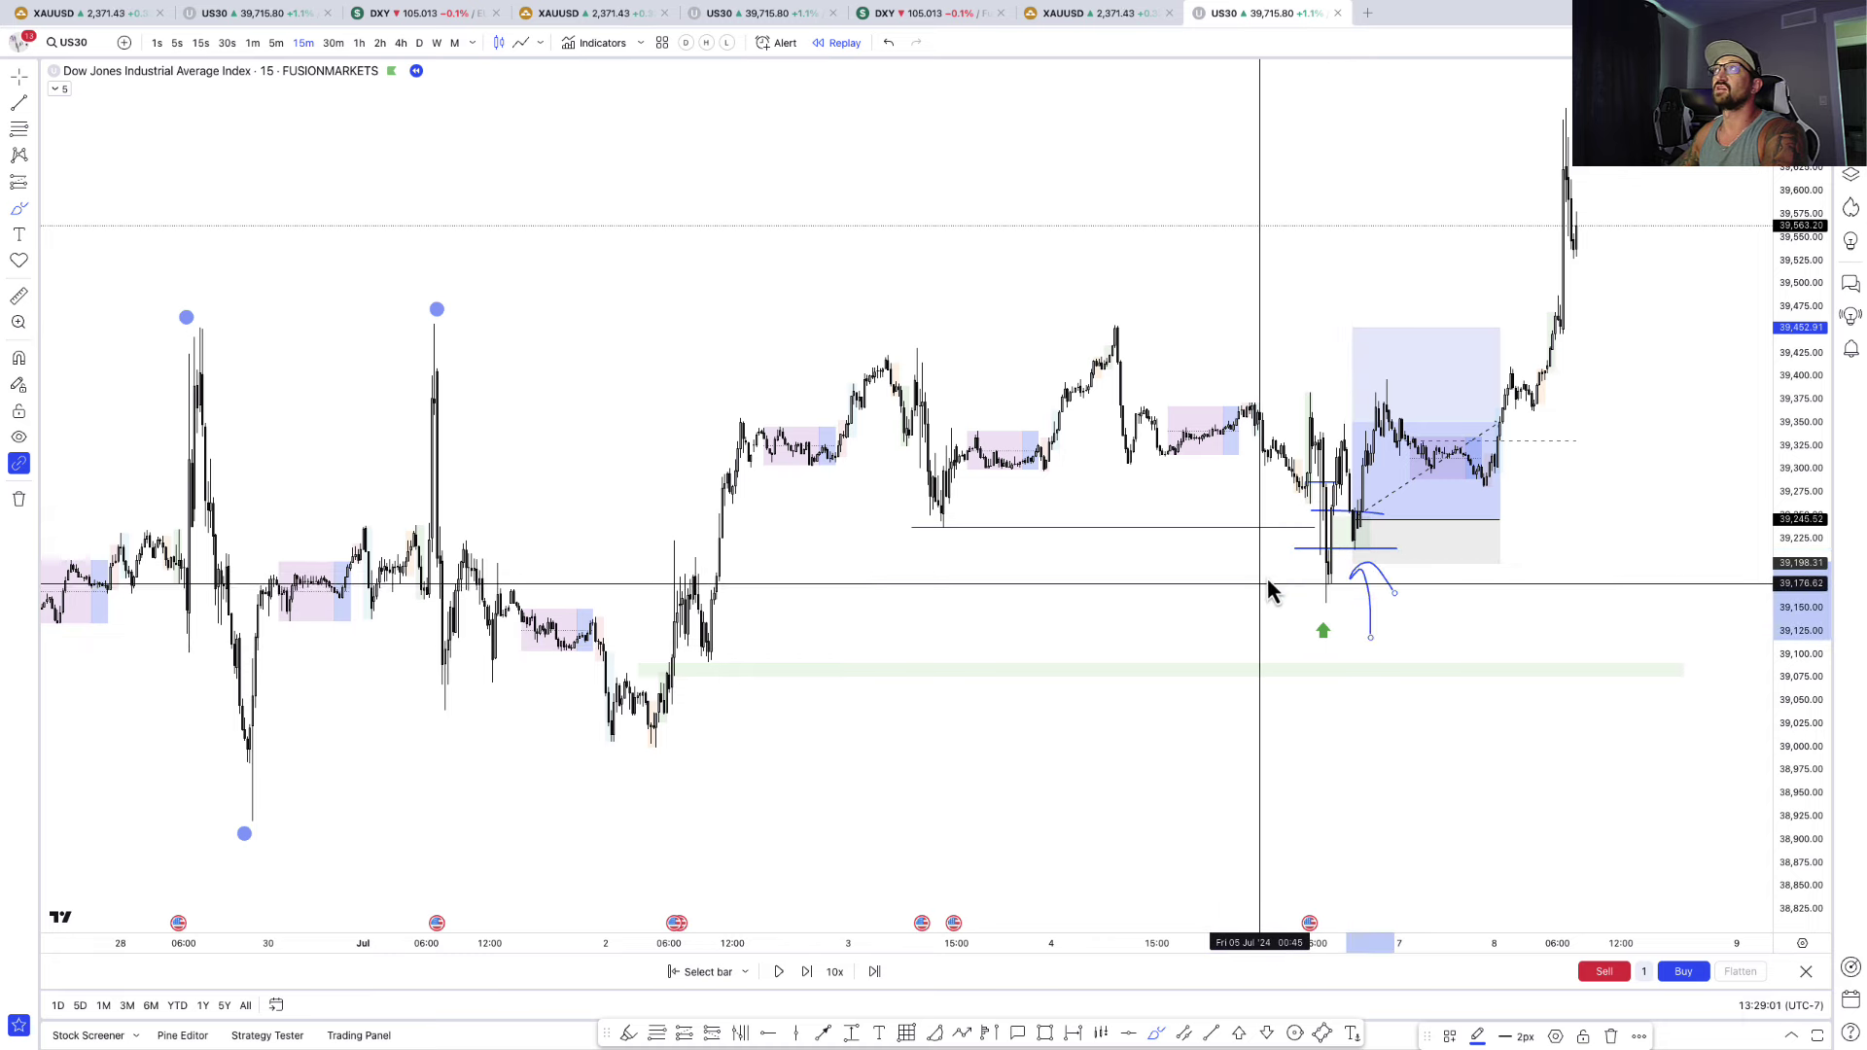
left_click_drag(1289, 425, 1318, 453)
left_click_drag(1307, 387, 1325, 424)
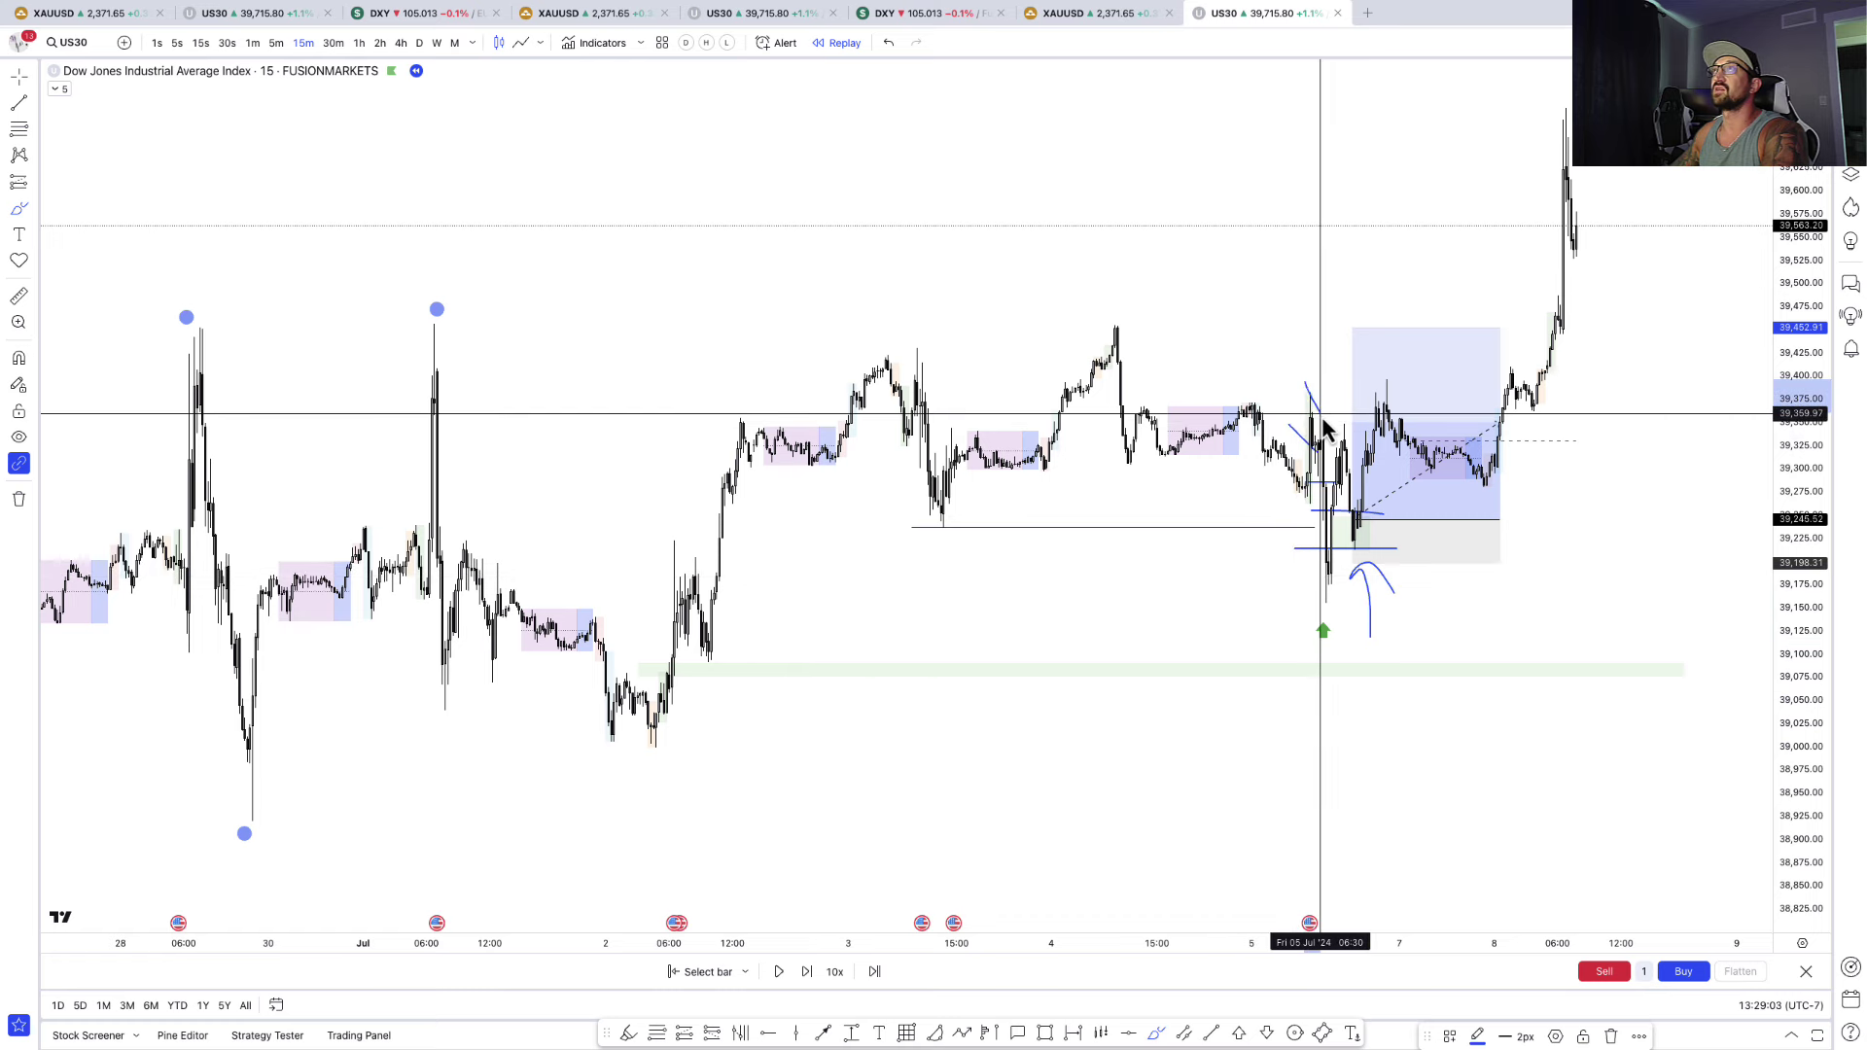
- Brush horizontal levels beneath the 3 July low and at the top and bottom of the 2 July consolidation
left_click_drag(812, 531, 1000, 534)
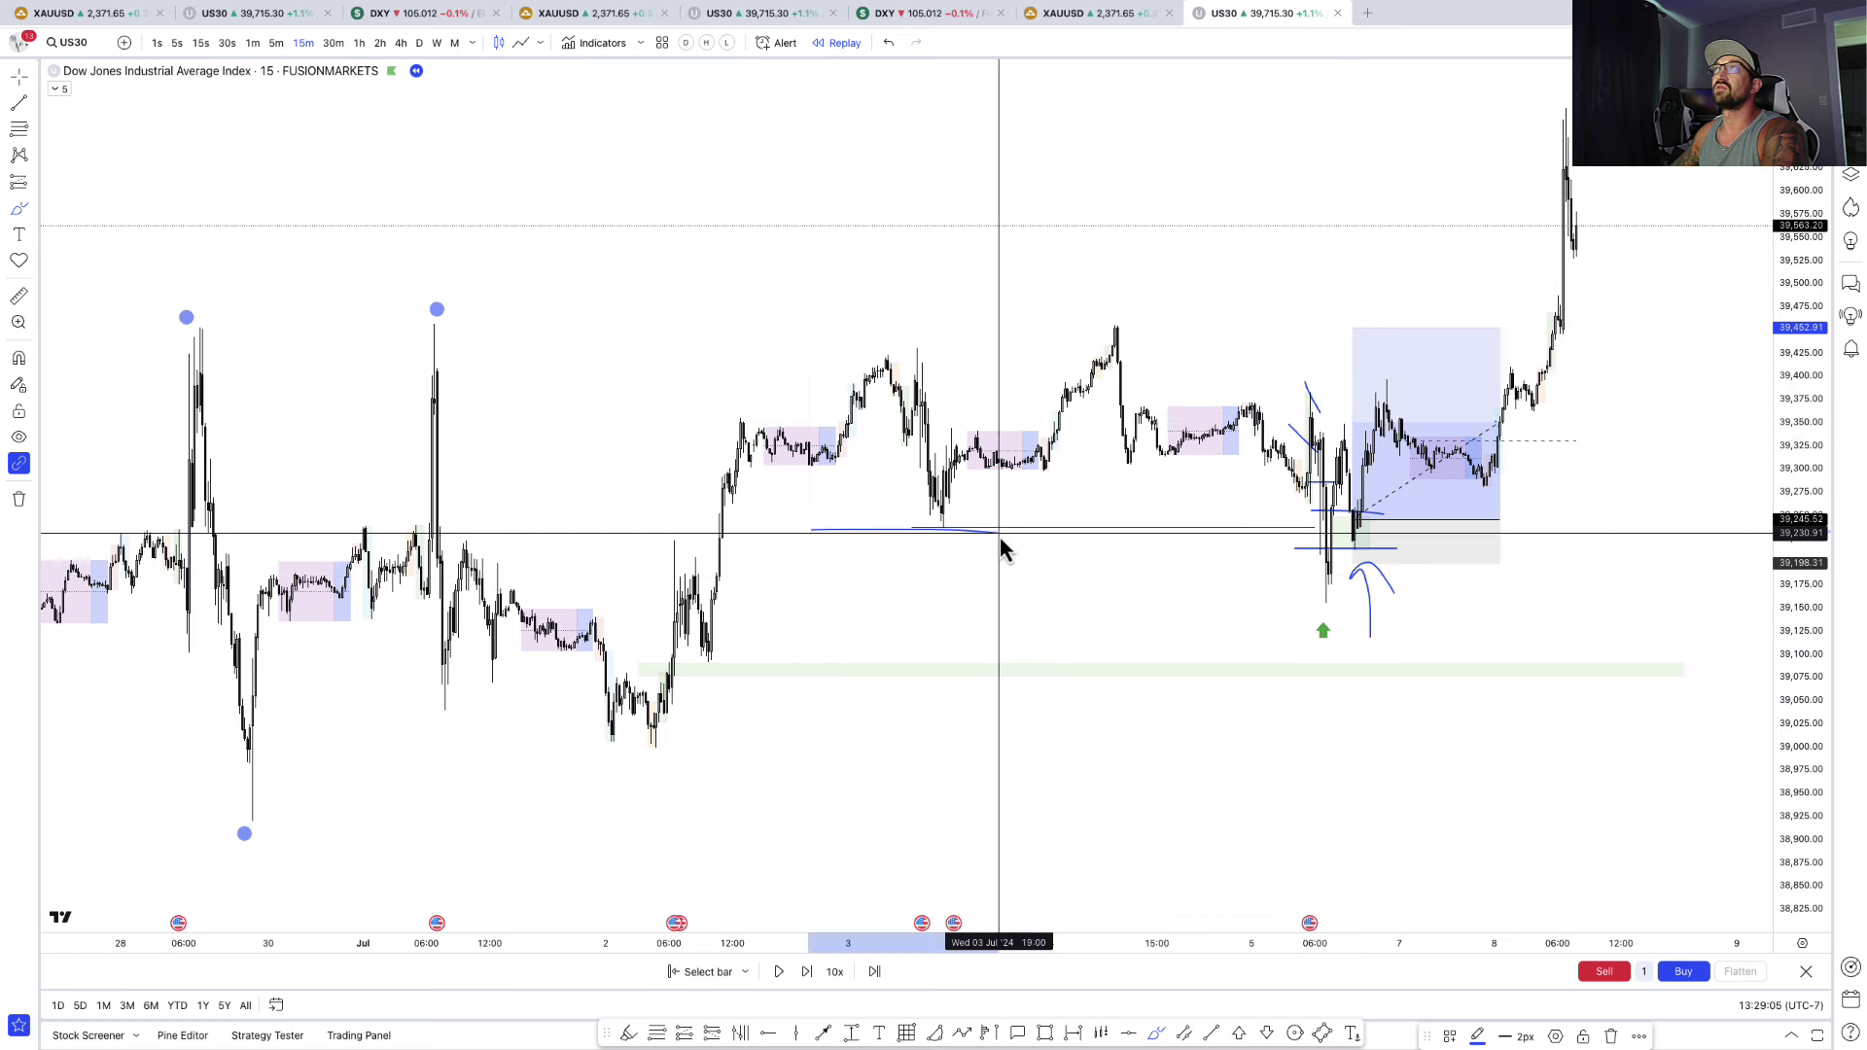
left_click_drag(692, 562, 817, 562)
left_click_drag(793, 642, 806, 636)
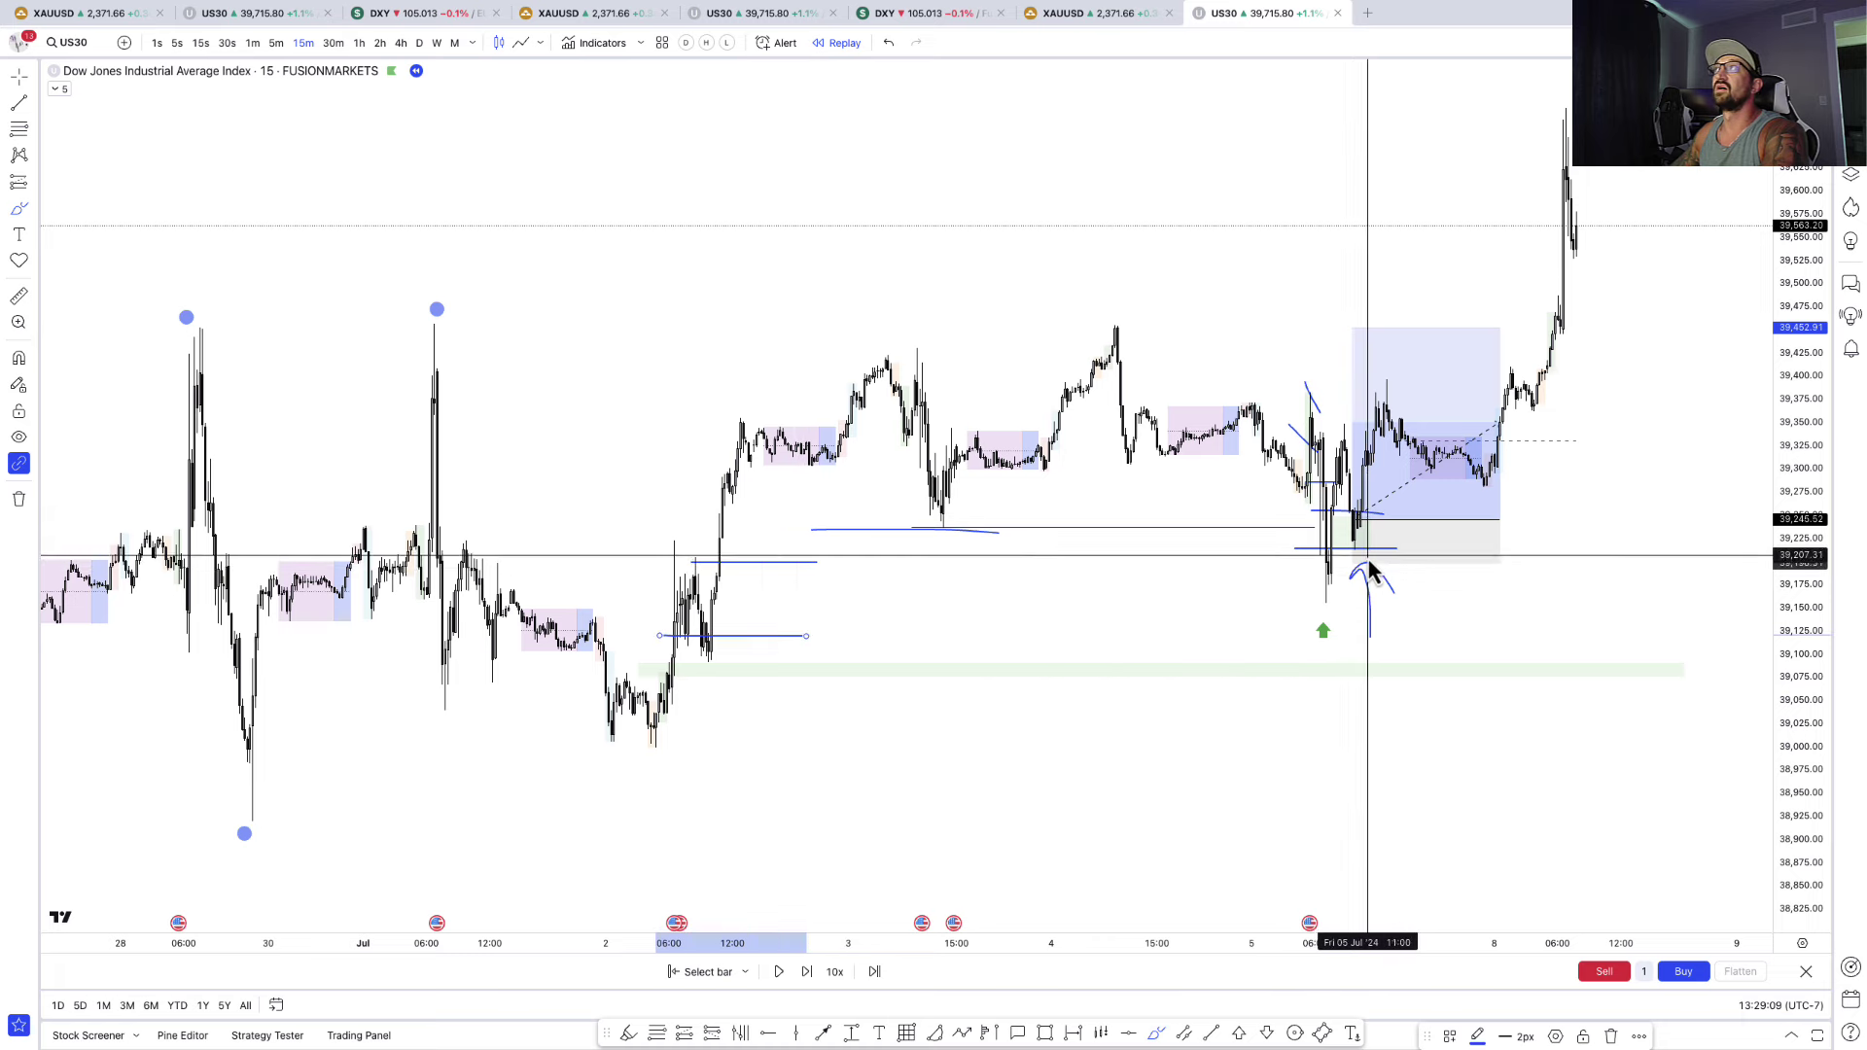
- Brush a circle around the long entry zone, an arrow toward the 5 July low and a line along the 4 July high
left_click_drag(1379, 525, 1383, 531)
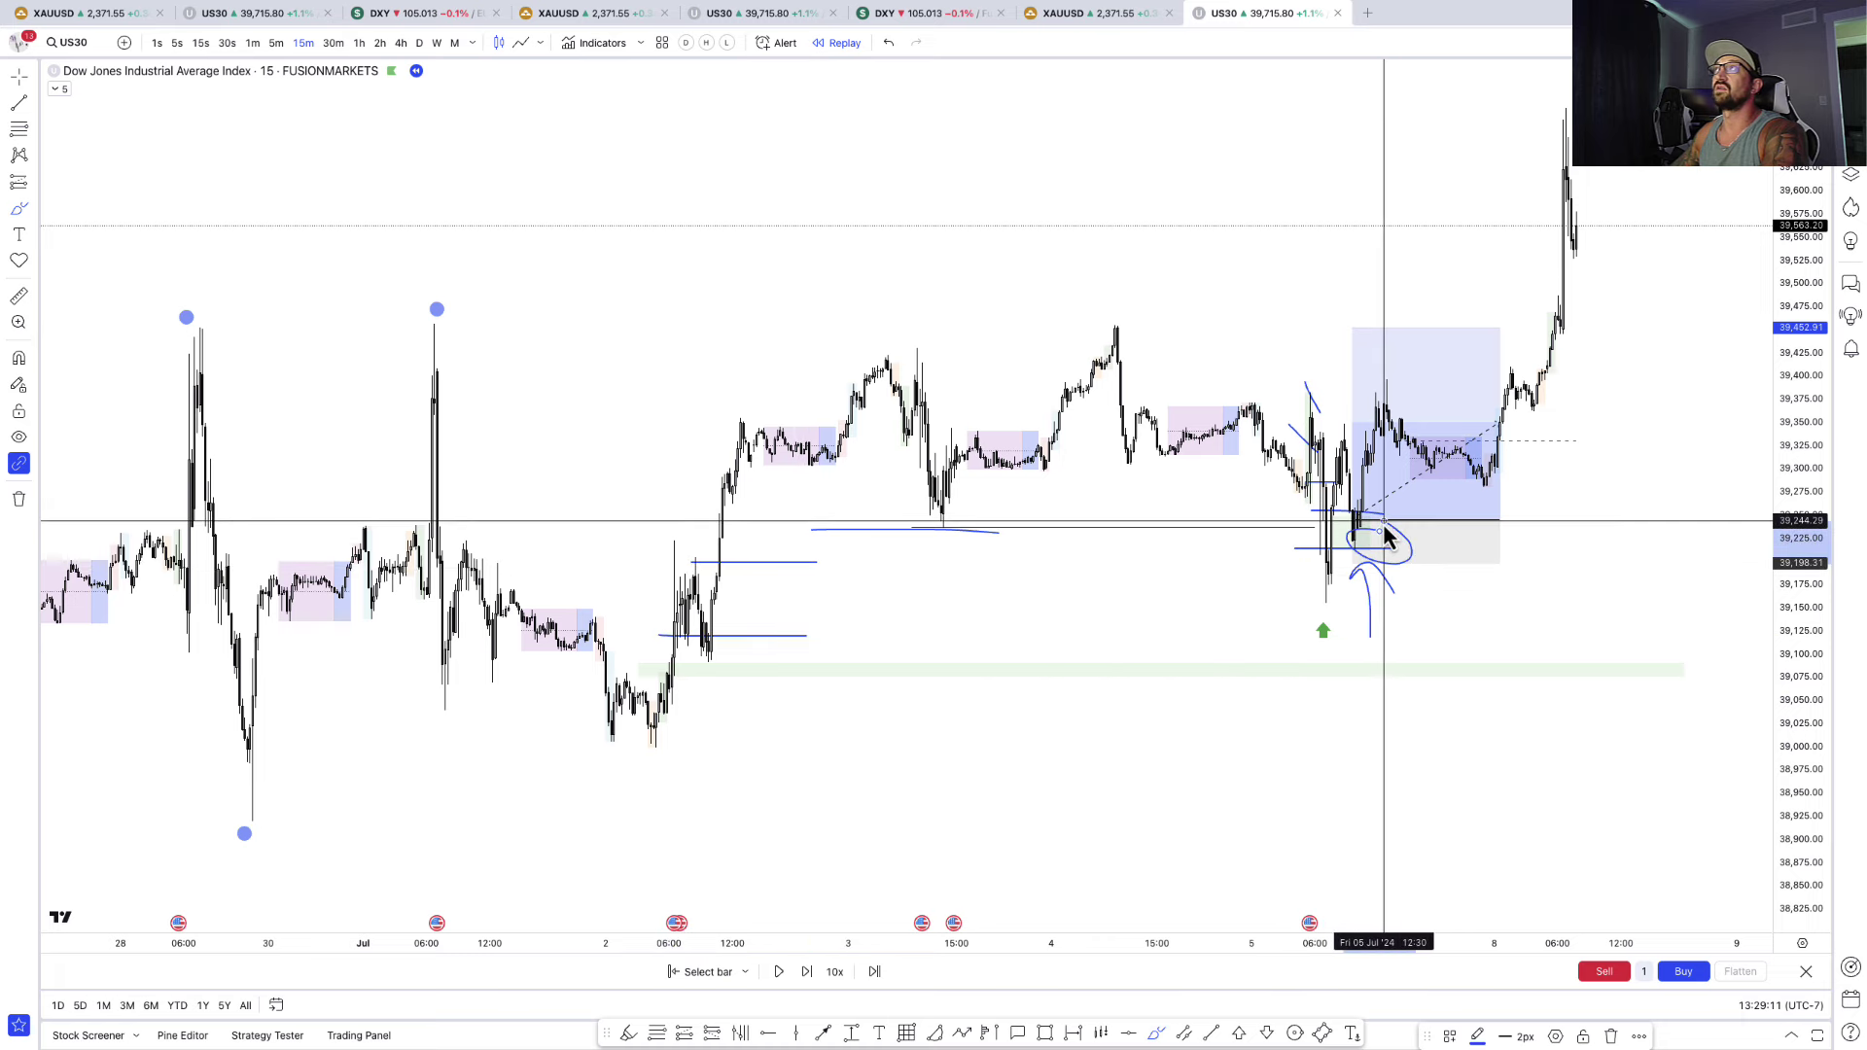
mouse_move(1271, 638)
left_mouse_down()
mouse_move(1305, 562)
mouse_move(1316, 600)
left_mouse_up()
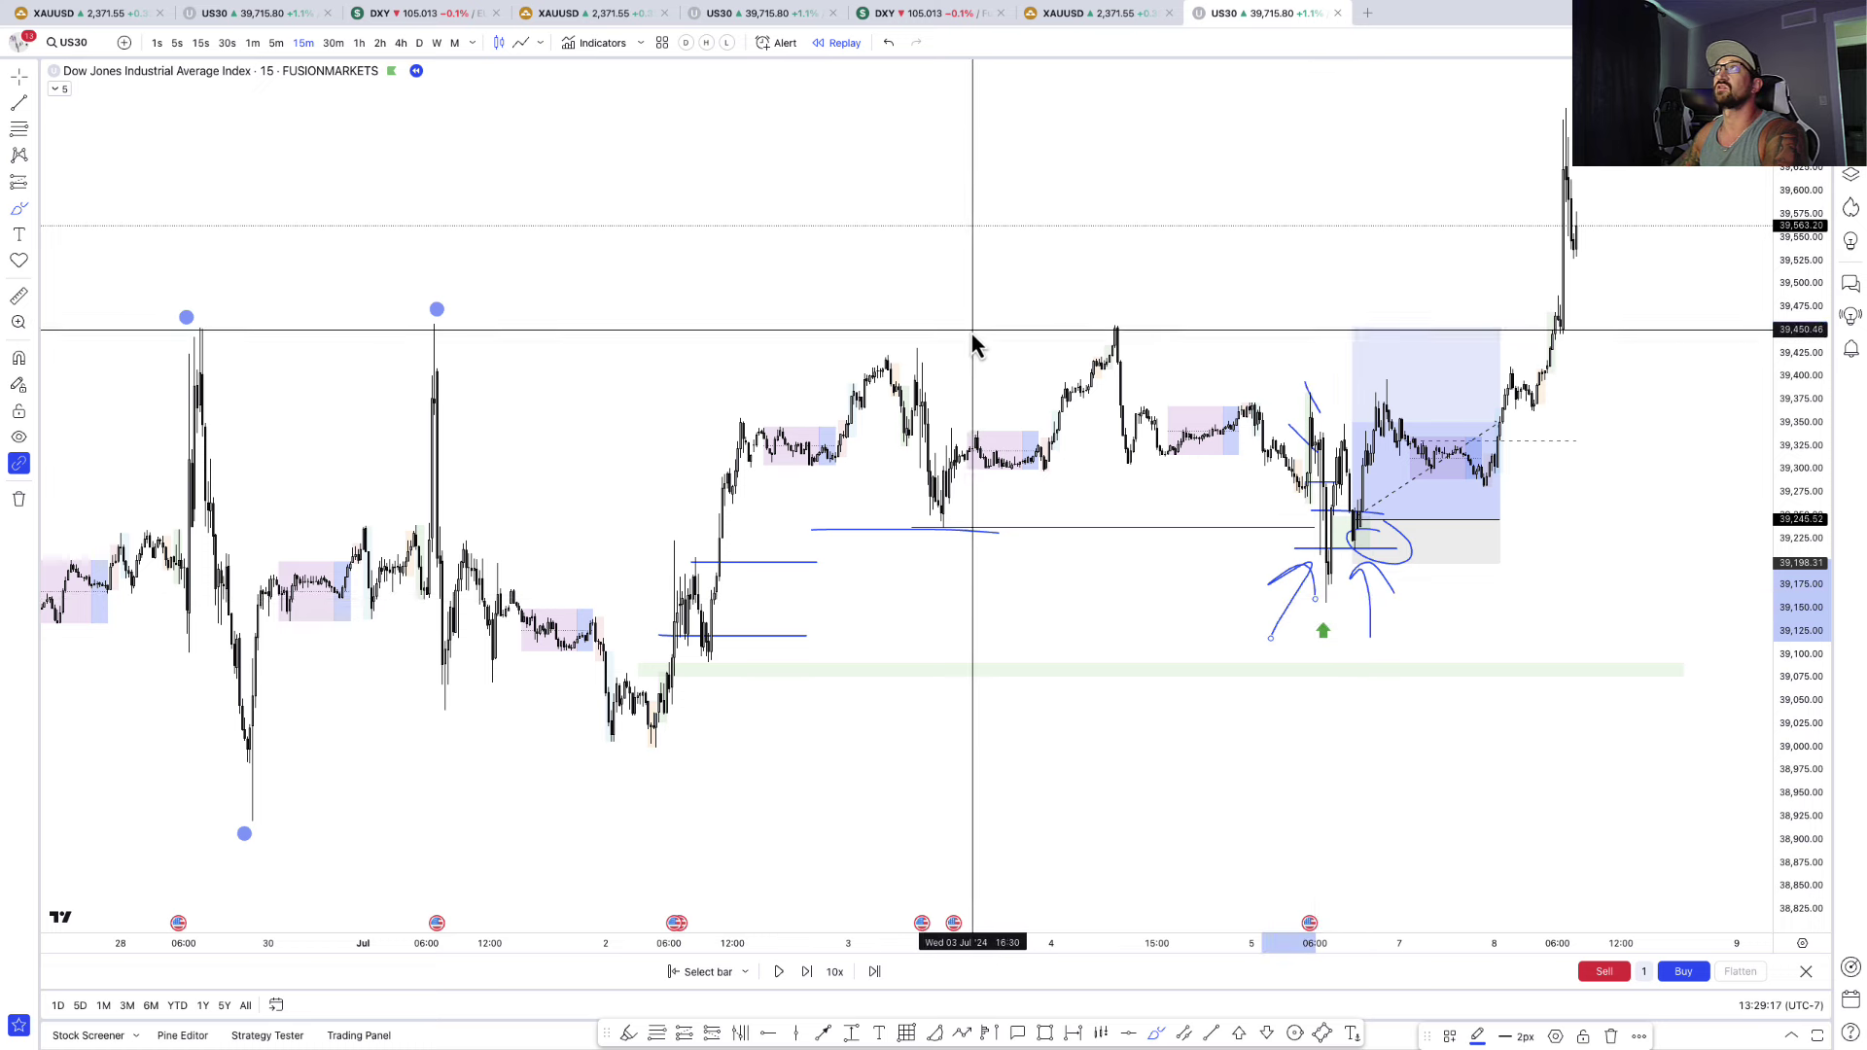
left_click_drag(968, 323, 1541, 336)
- Undo the latest brush strokes and remove all remaining drawings from the chart, keeping the indicators
key("ctrl+z")
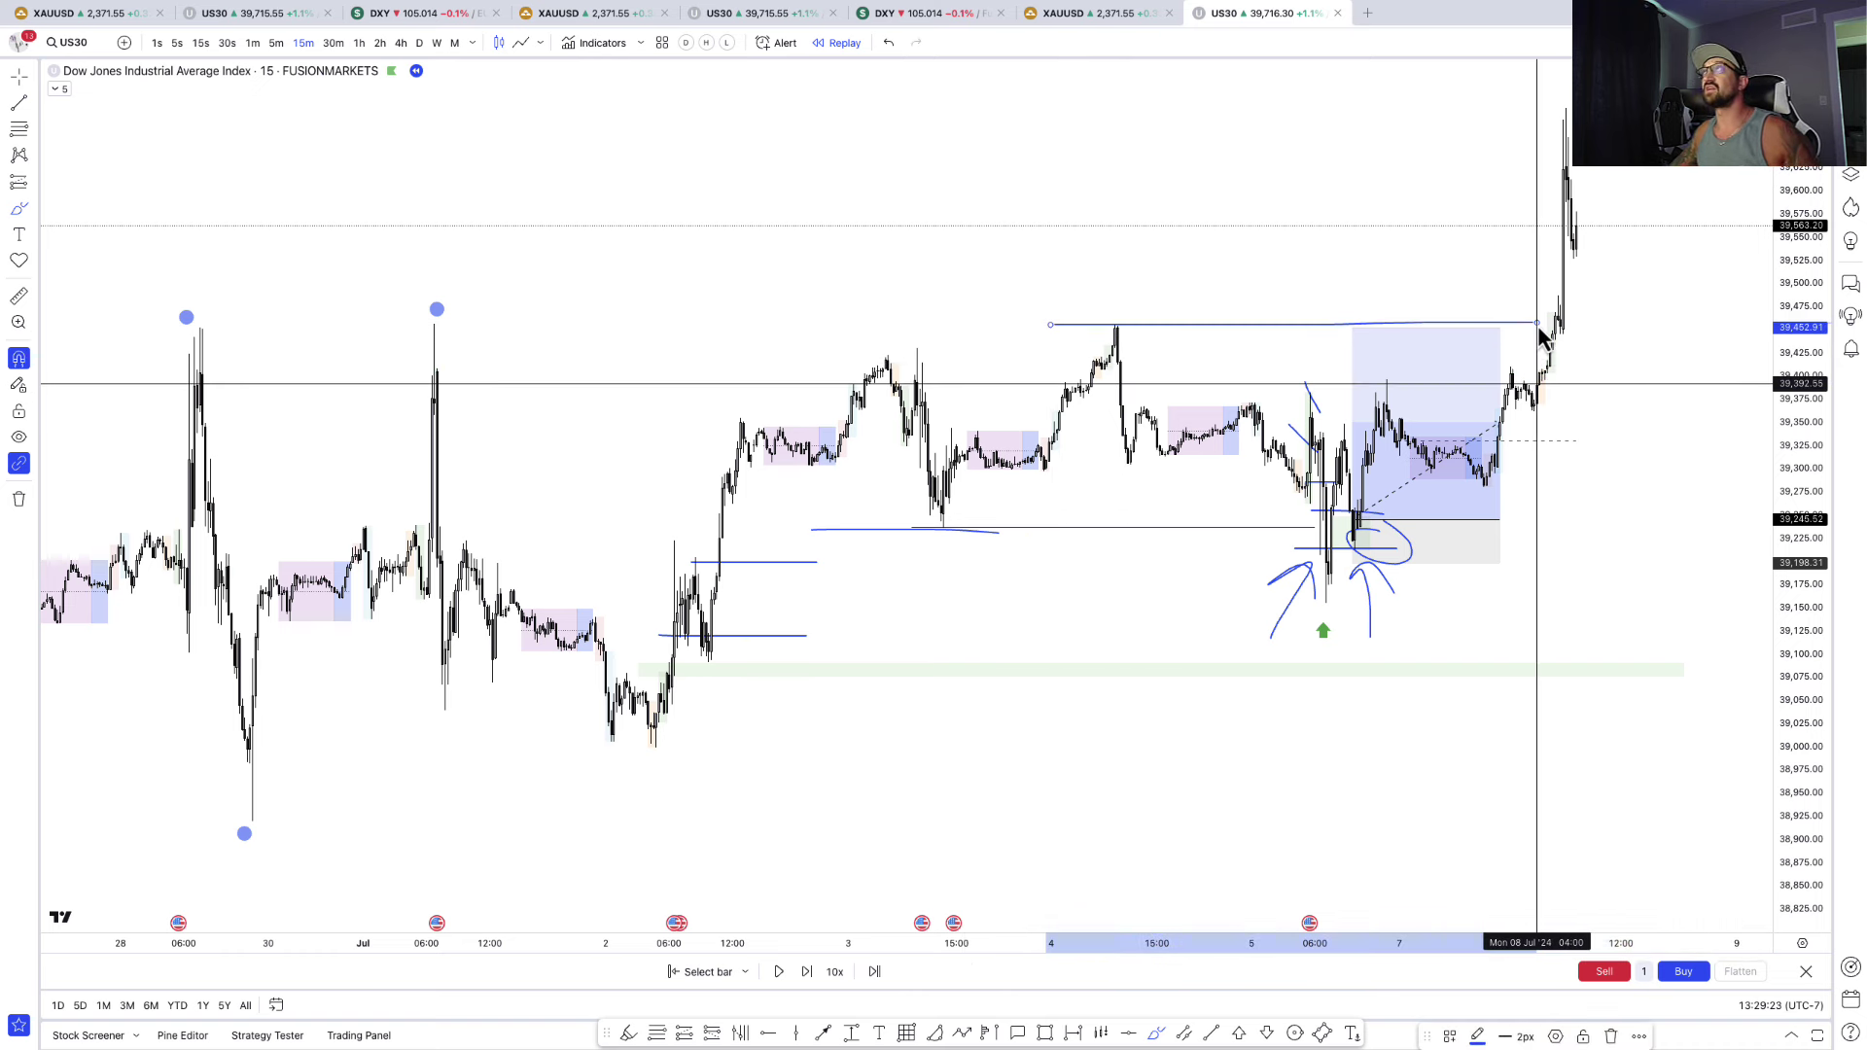
key("ctrl+z")
key("ctrl+z")
key("ctrl+z")
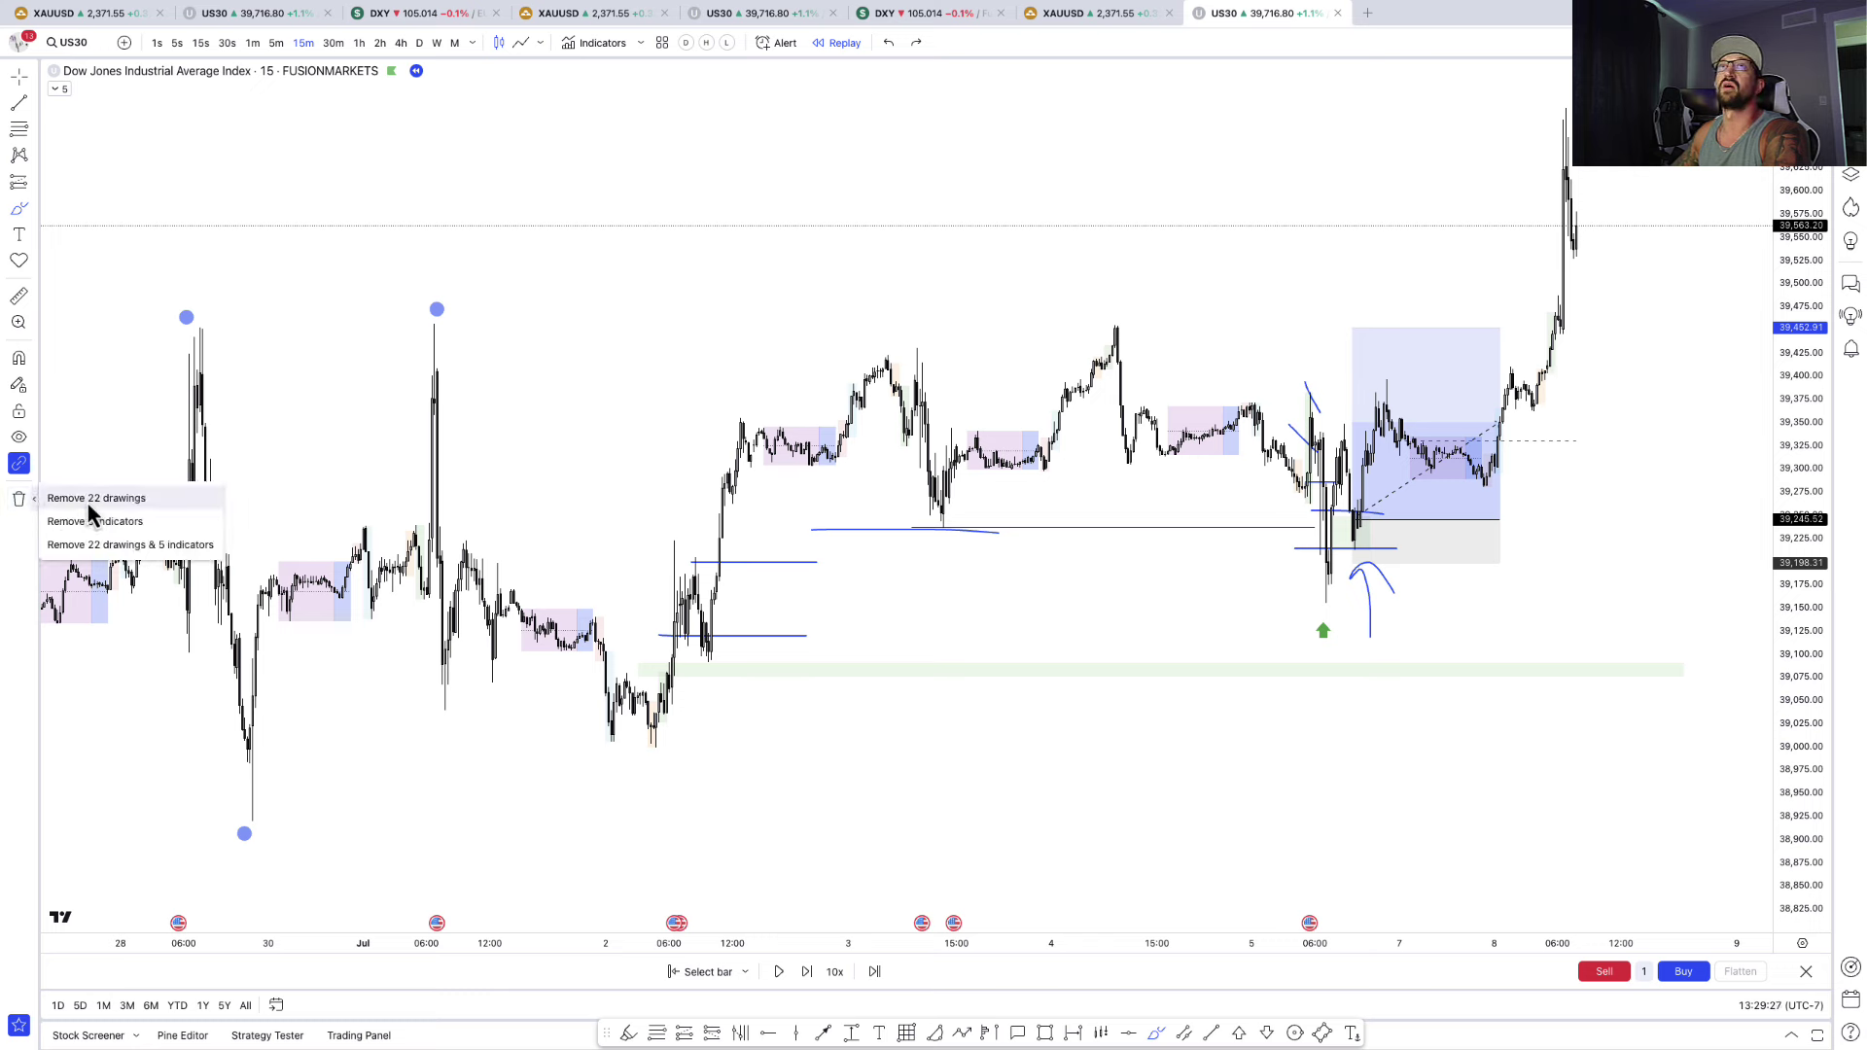
left_click(89, 501)
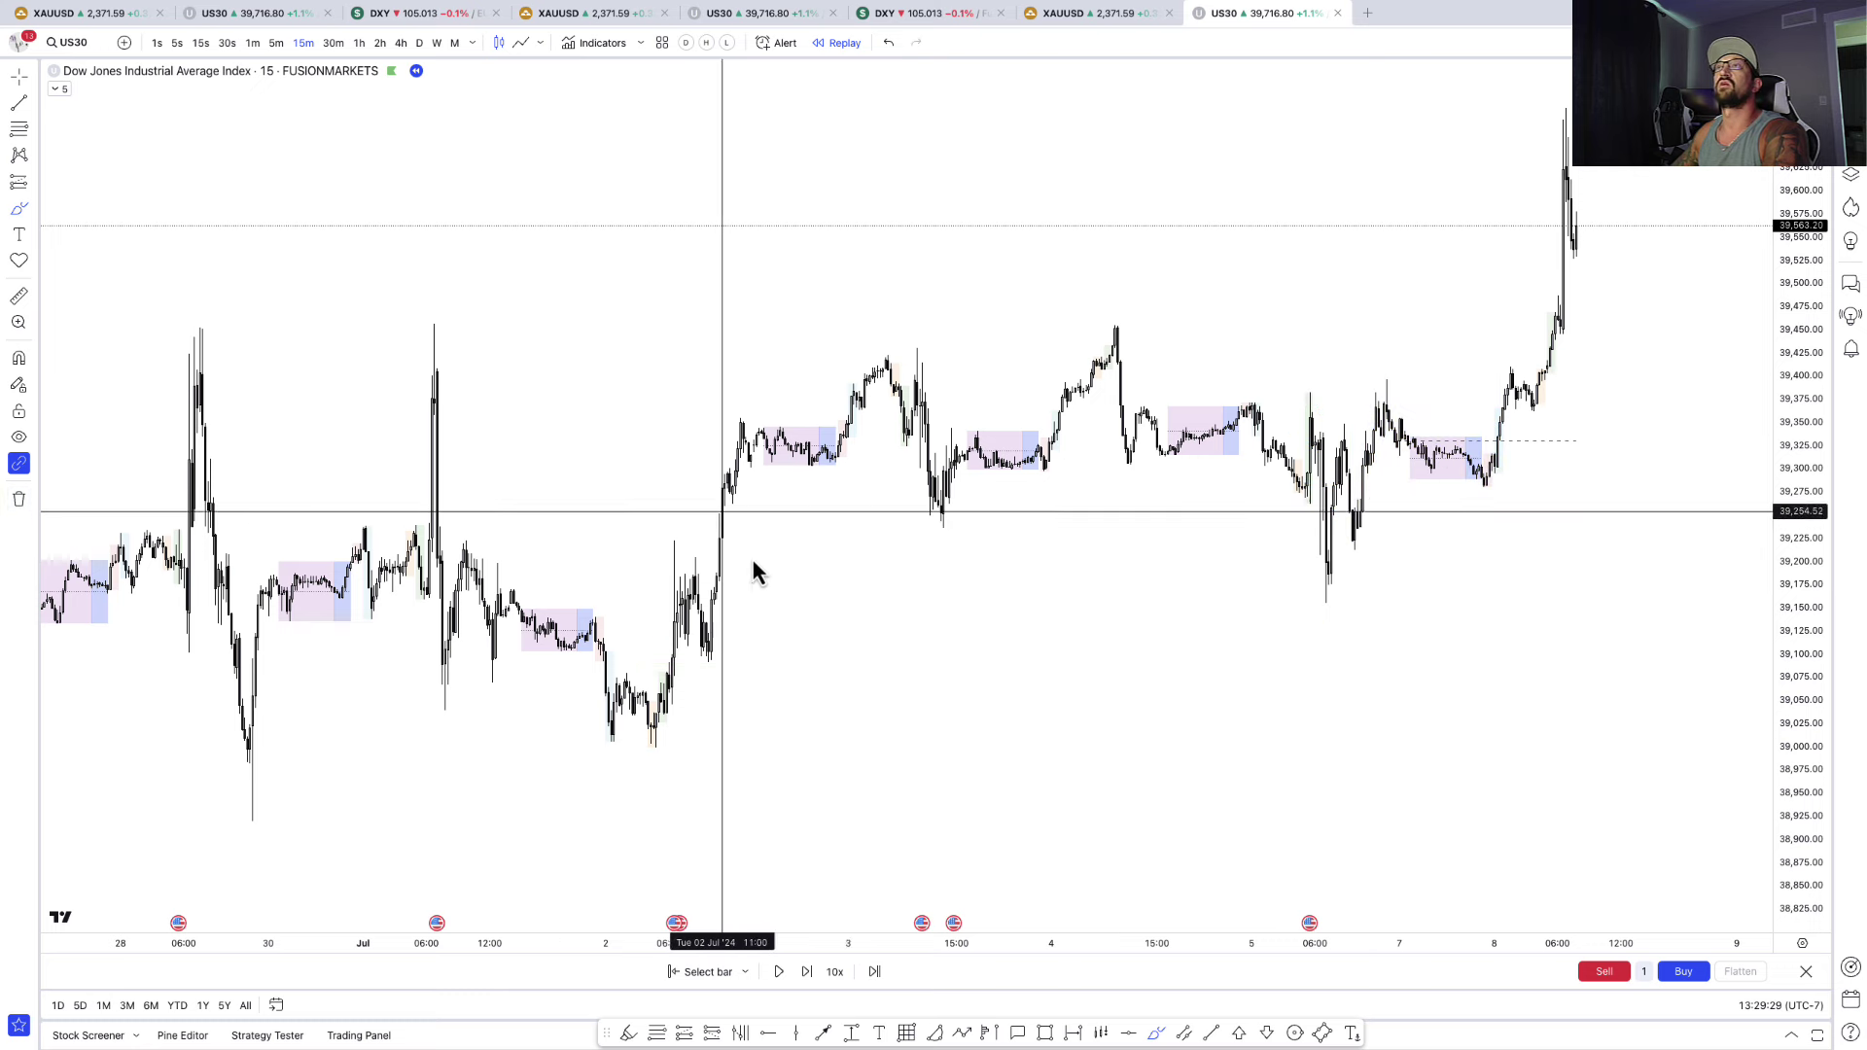
- Exit bar replay mode and undo the stray brush stroke made on the live chart
left_click(1806, 972)
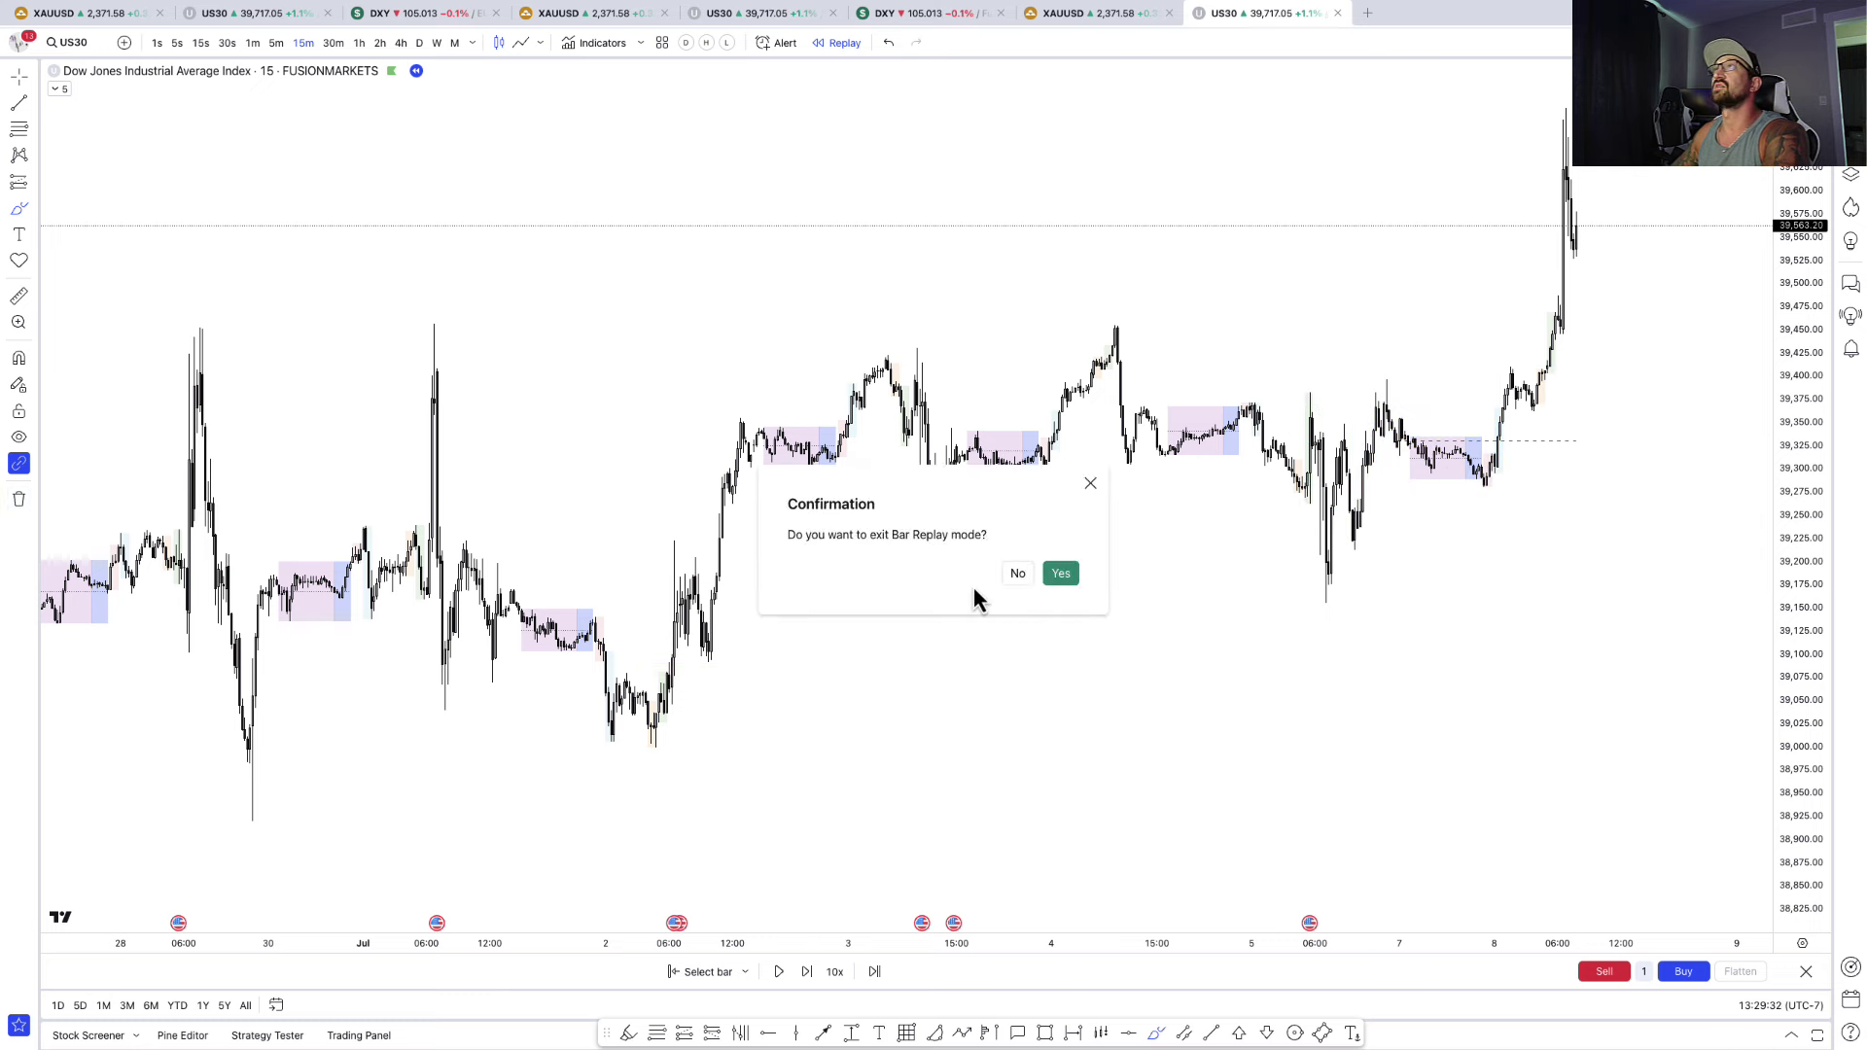
left_click(1060, 576)
left_click_drag(1520, 593, 902, 640)
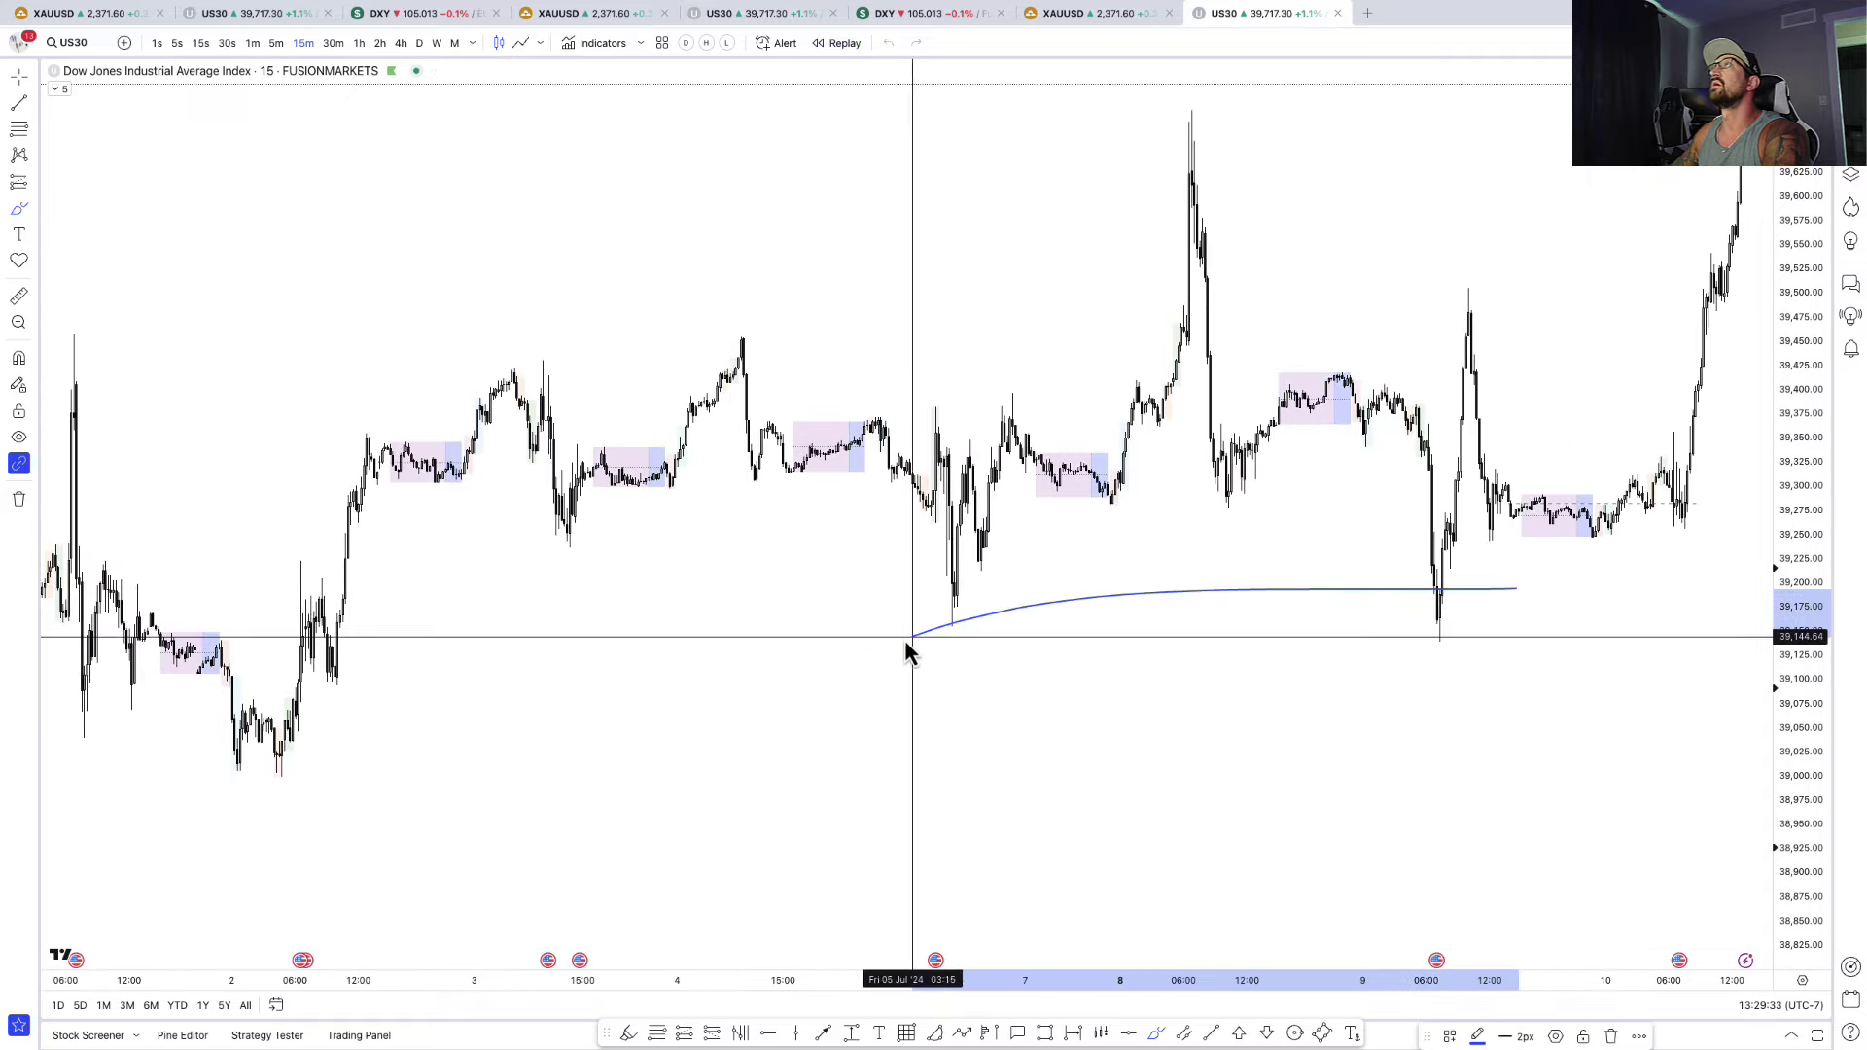
key("ctrl+z")
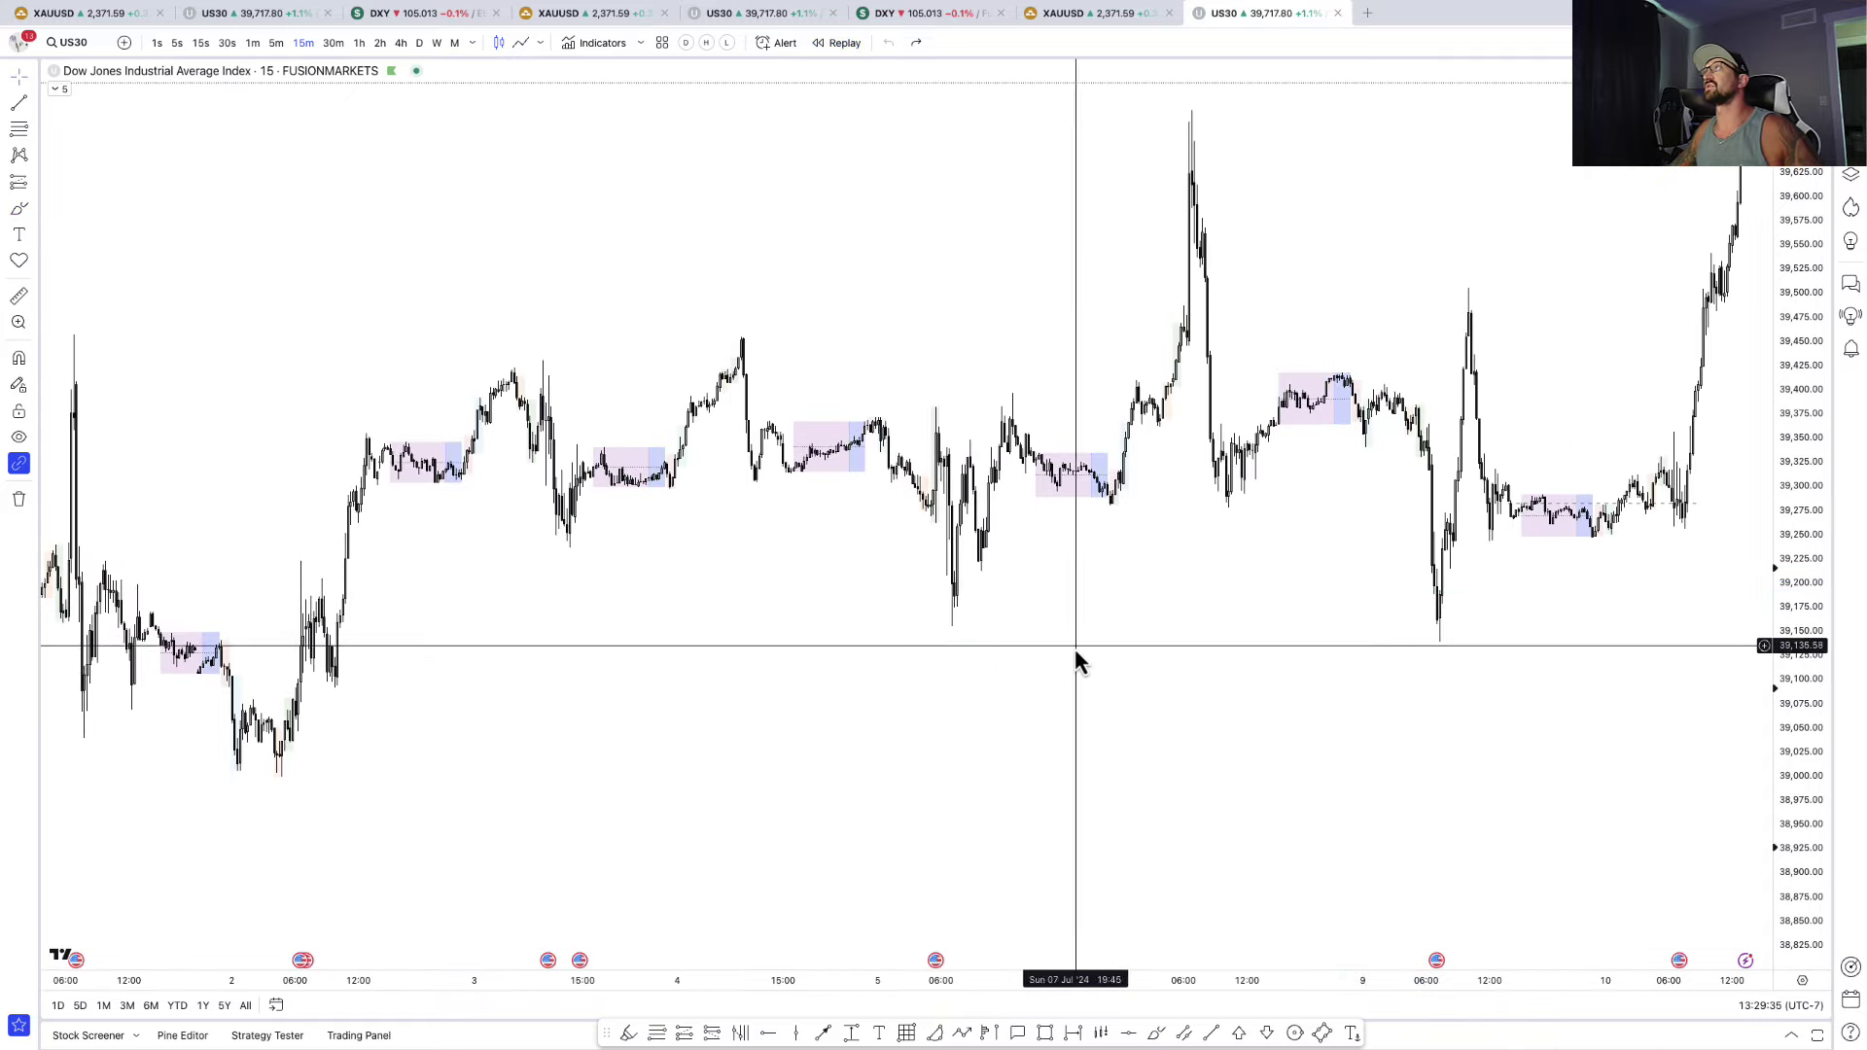
- Try brush strokes along the 9 July decline and a line linking the 5 and 9 July lows, then undo them
scroll(1234, 674, "down", 5)
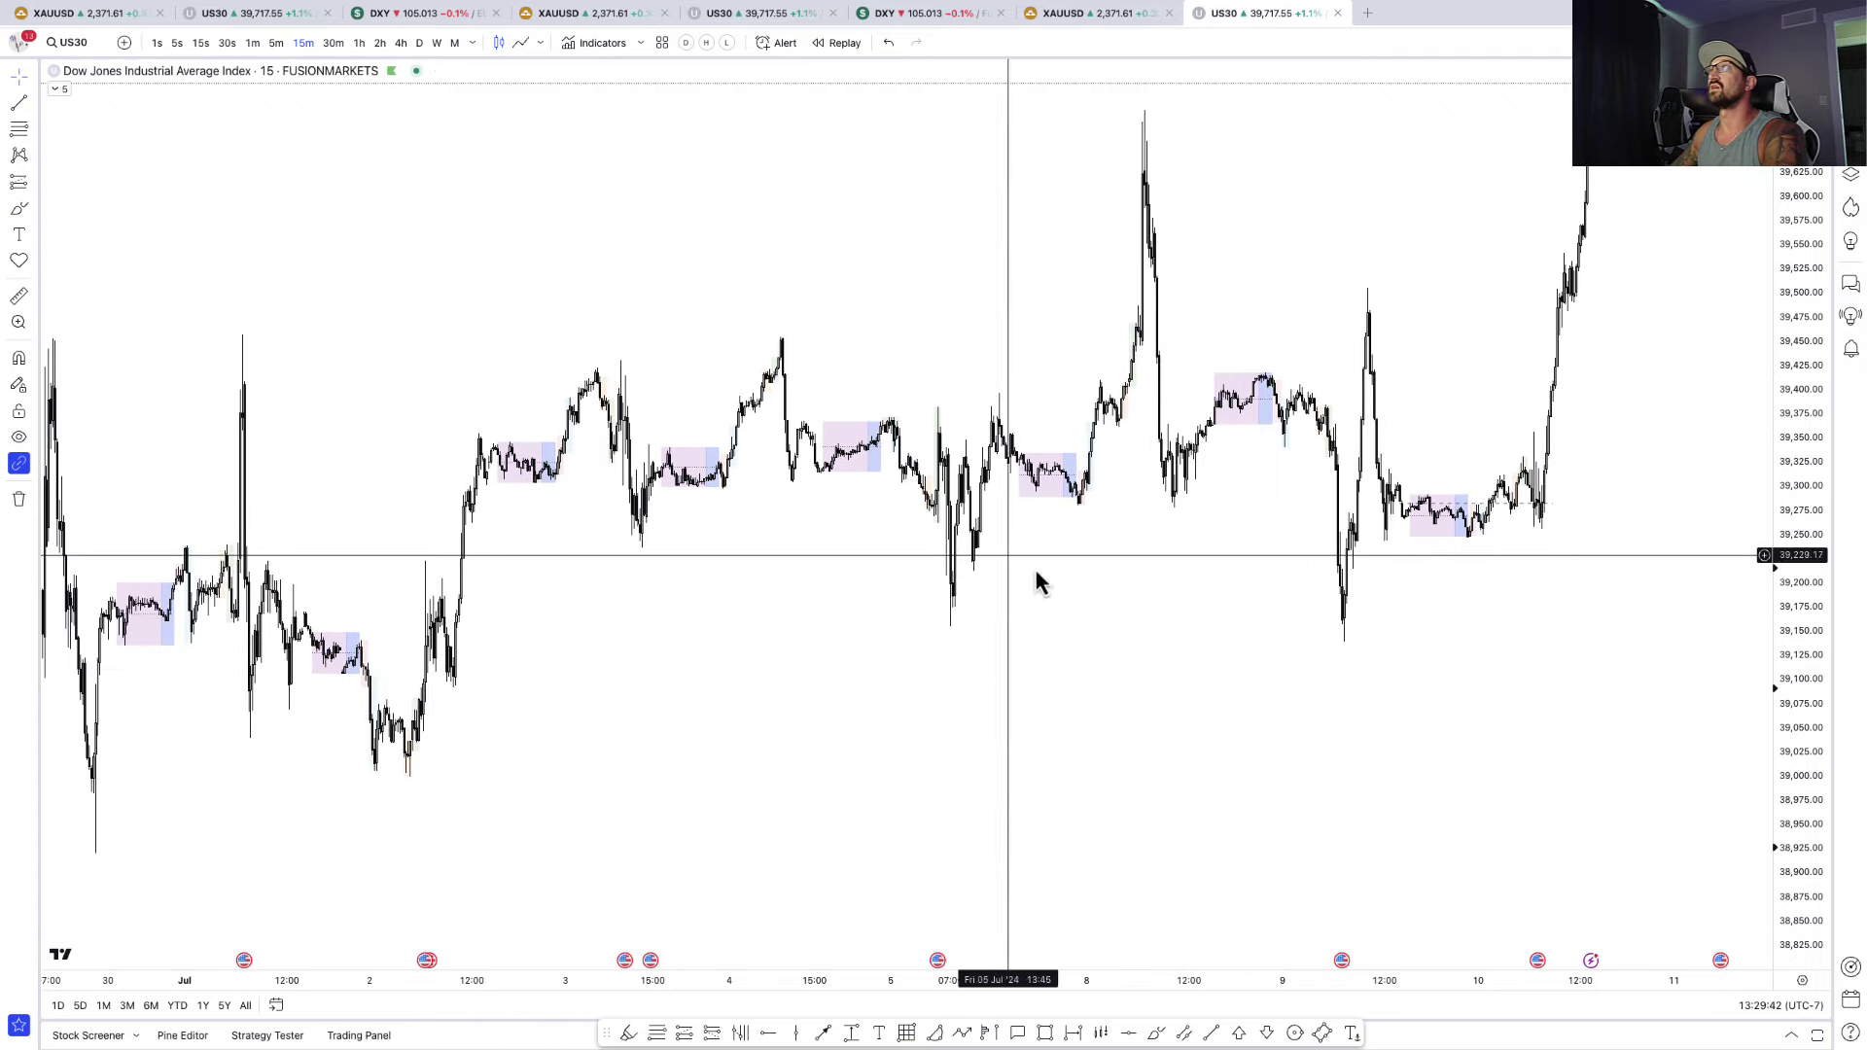
scroll(1134, 654, "right", 3)
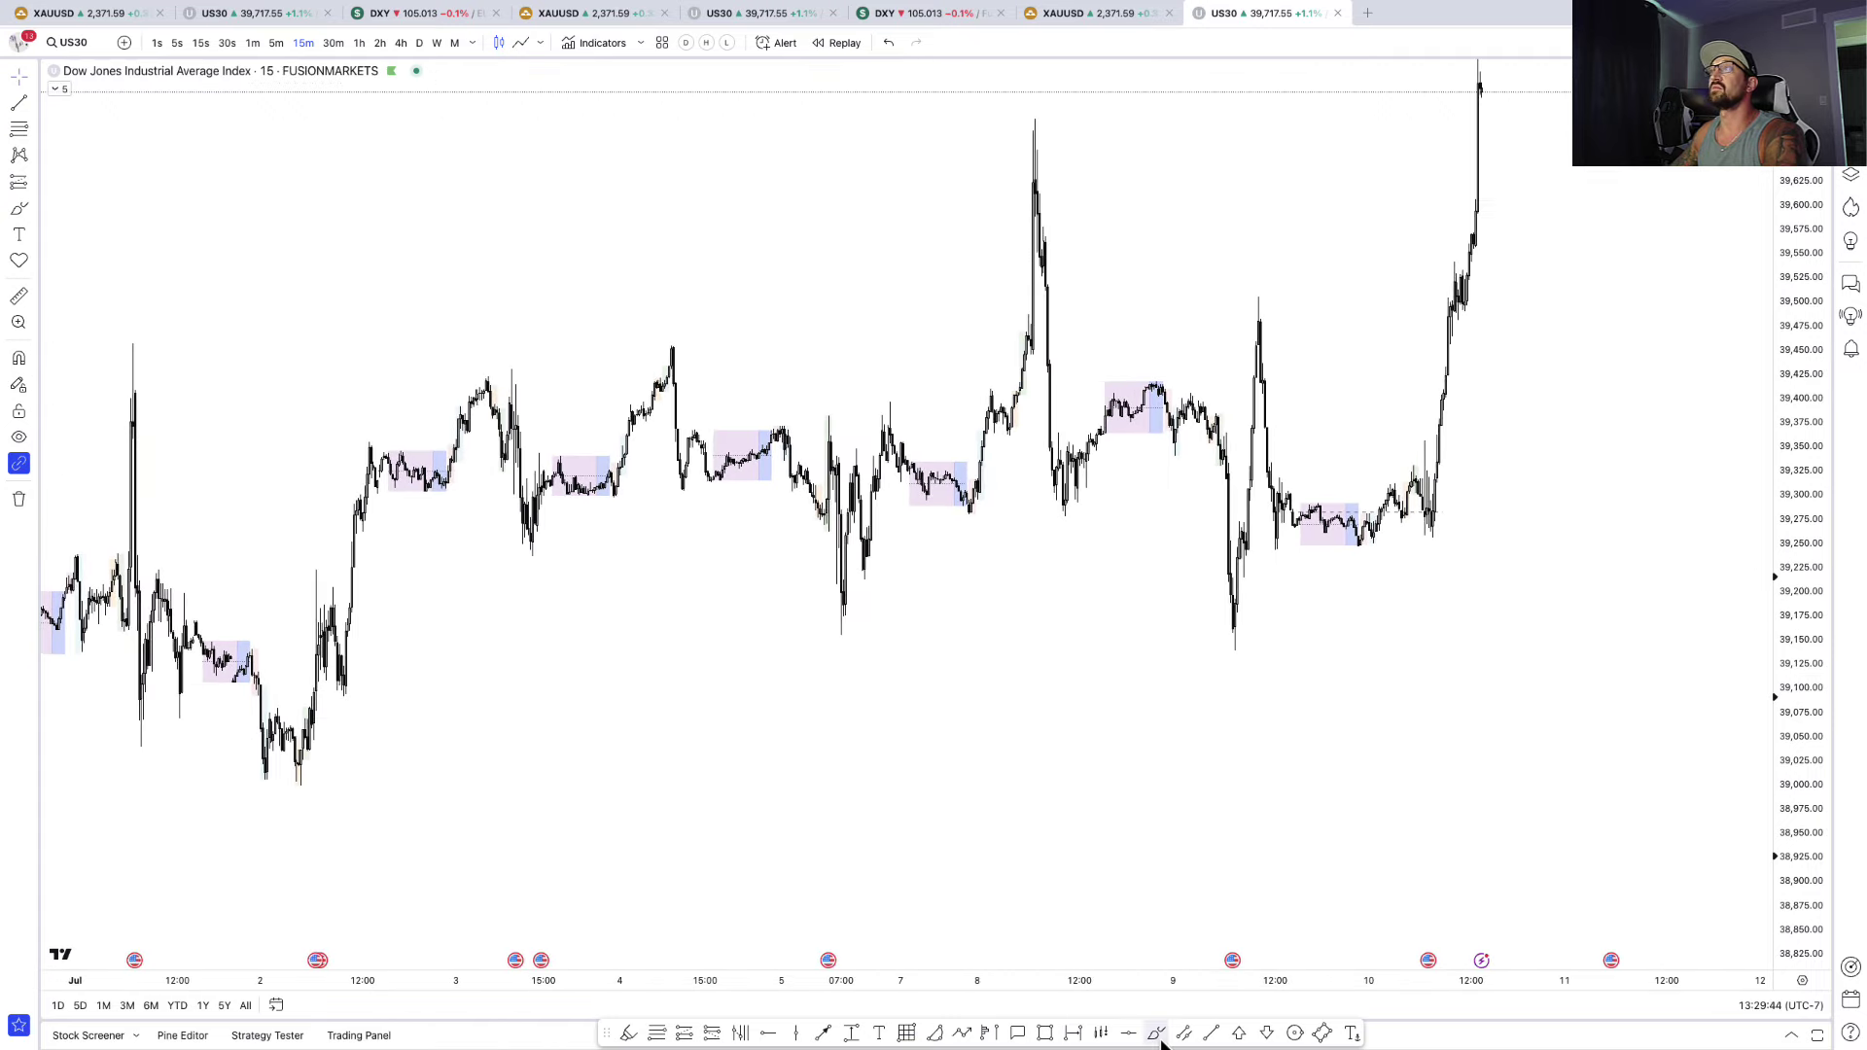
left_click_drag(1159, 430, 1223, 485)
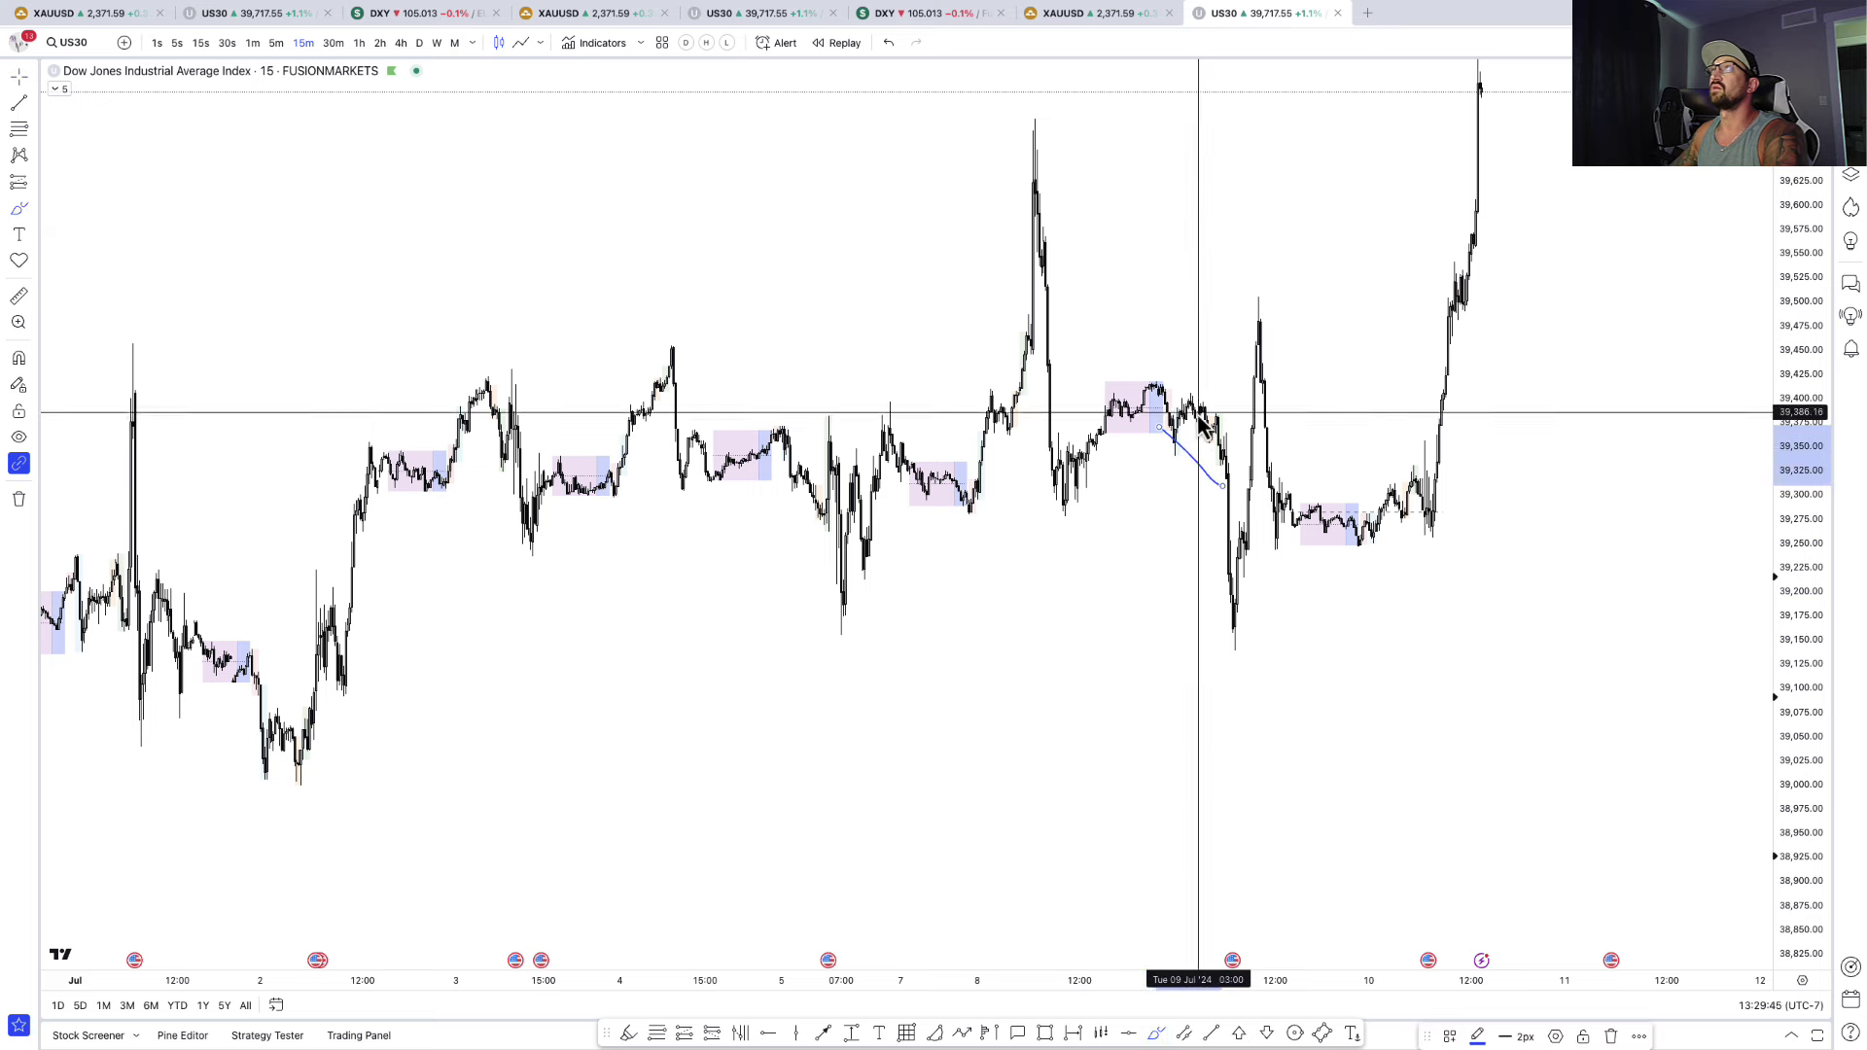
mouse_move(1182, 374)
left_mouse_down()
mouse_move(1222, 430)
mouse_move(1216, 623)
left_mouse_up()
left_click_drag(1246, 432, 1234, 542)
left_click_drag(820, 647, 1230, 648)
key("ctrl+z")
key("ctrl+z")
key("ctrl+z")
key("ctrl+z")
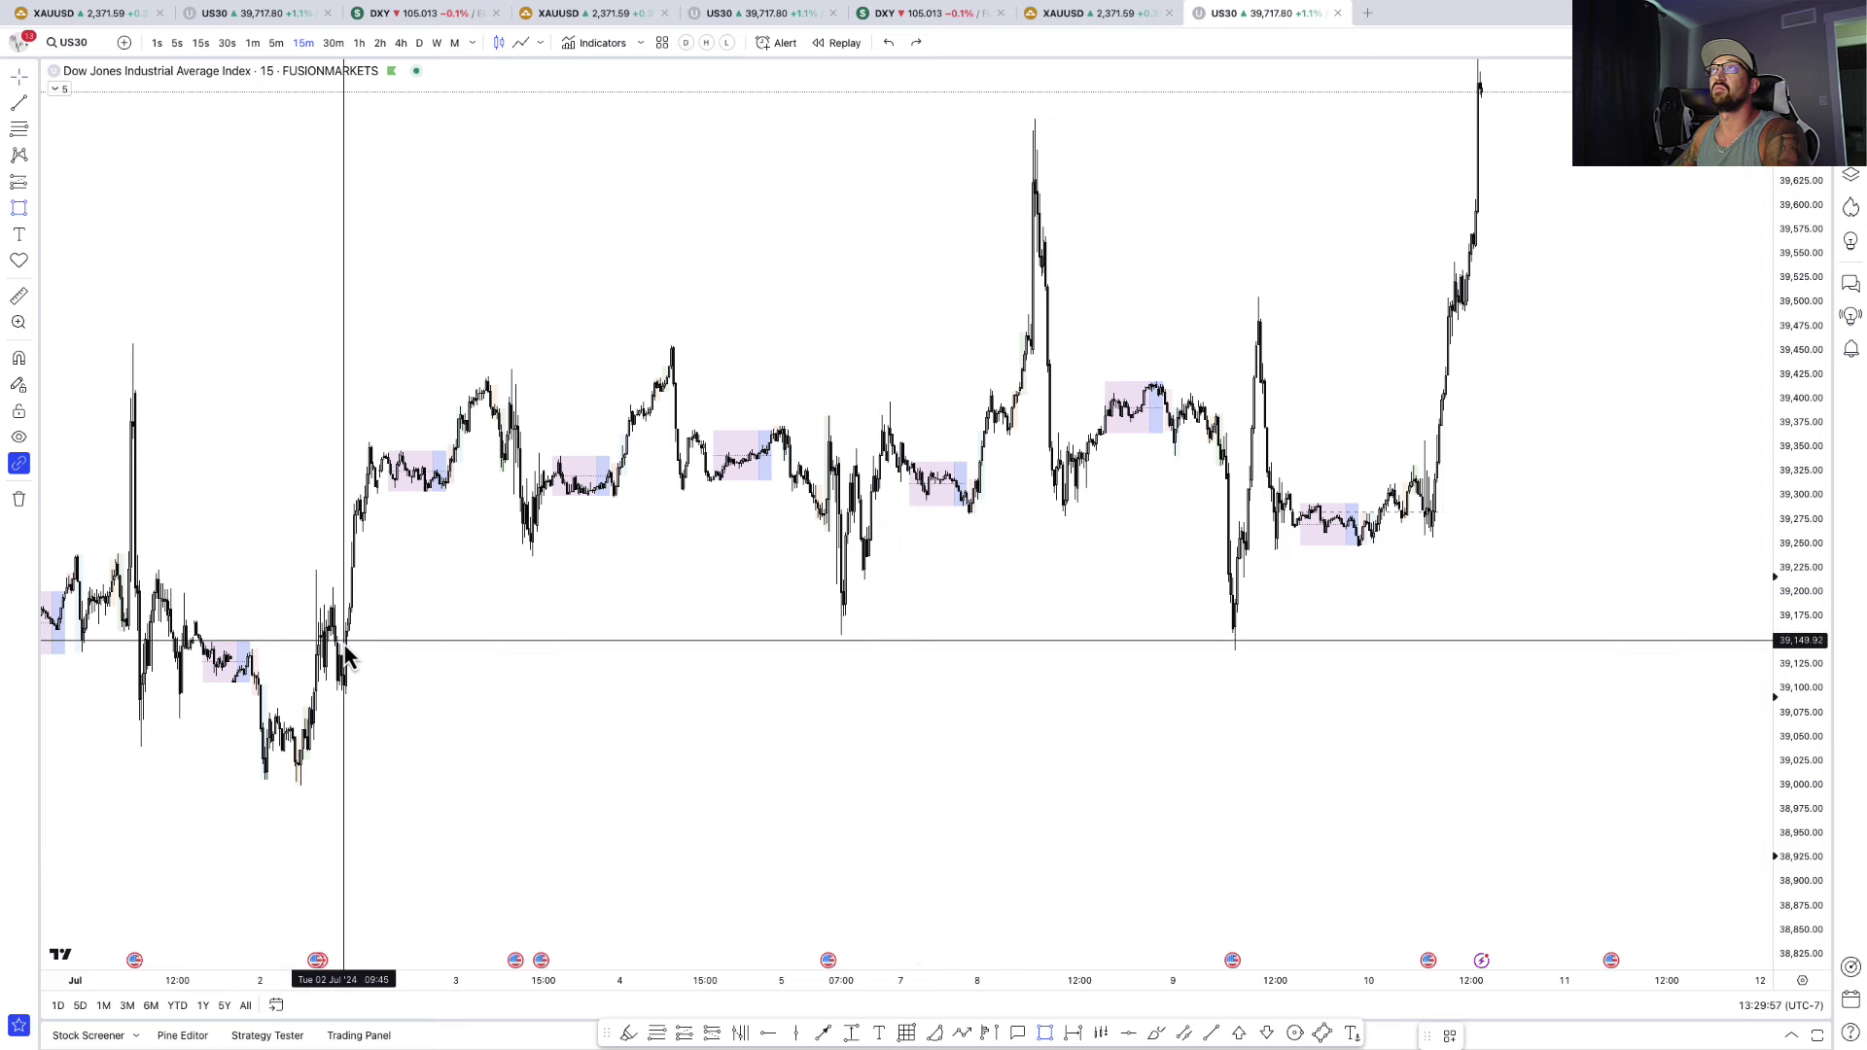
- Draw a green rectangle zone from 2 to 9 July between about 39,152 and 39,112, and switch to the 1-hour timeframe
left_click_drag(340, 637, 1274, 692)
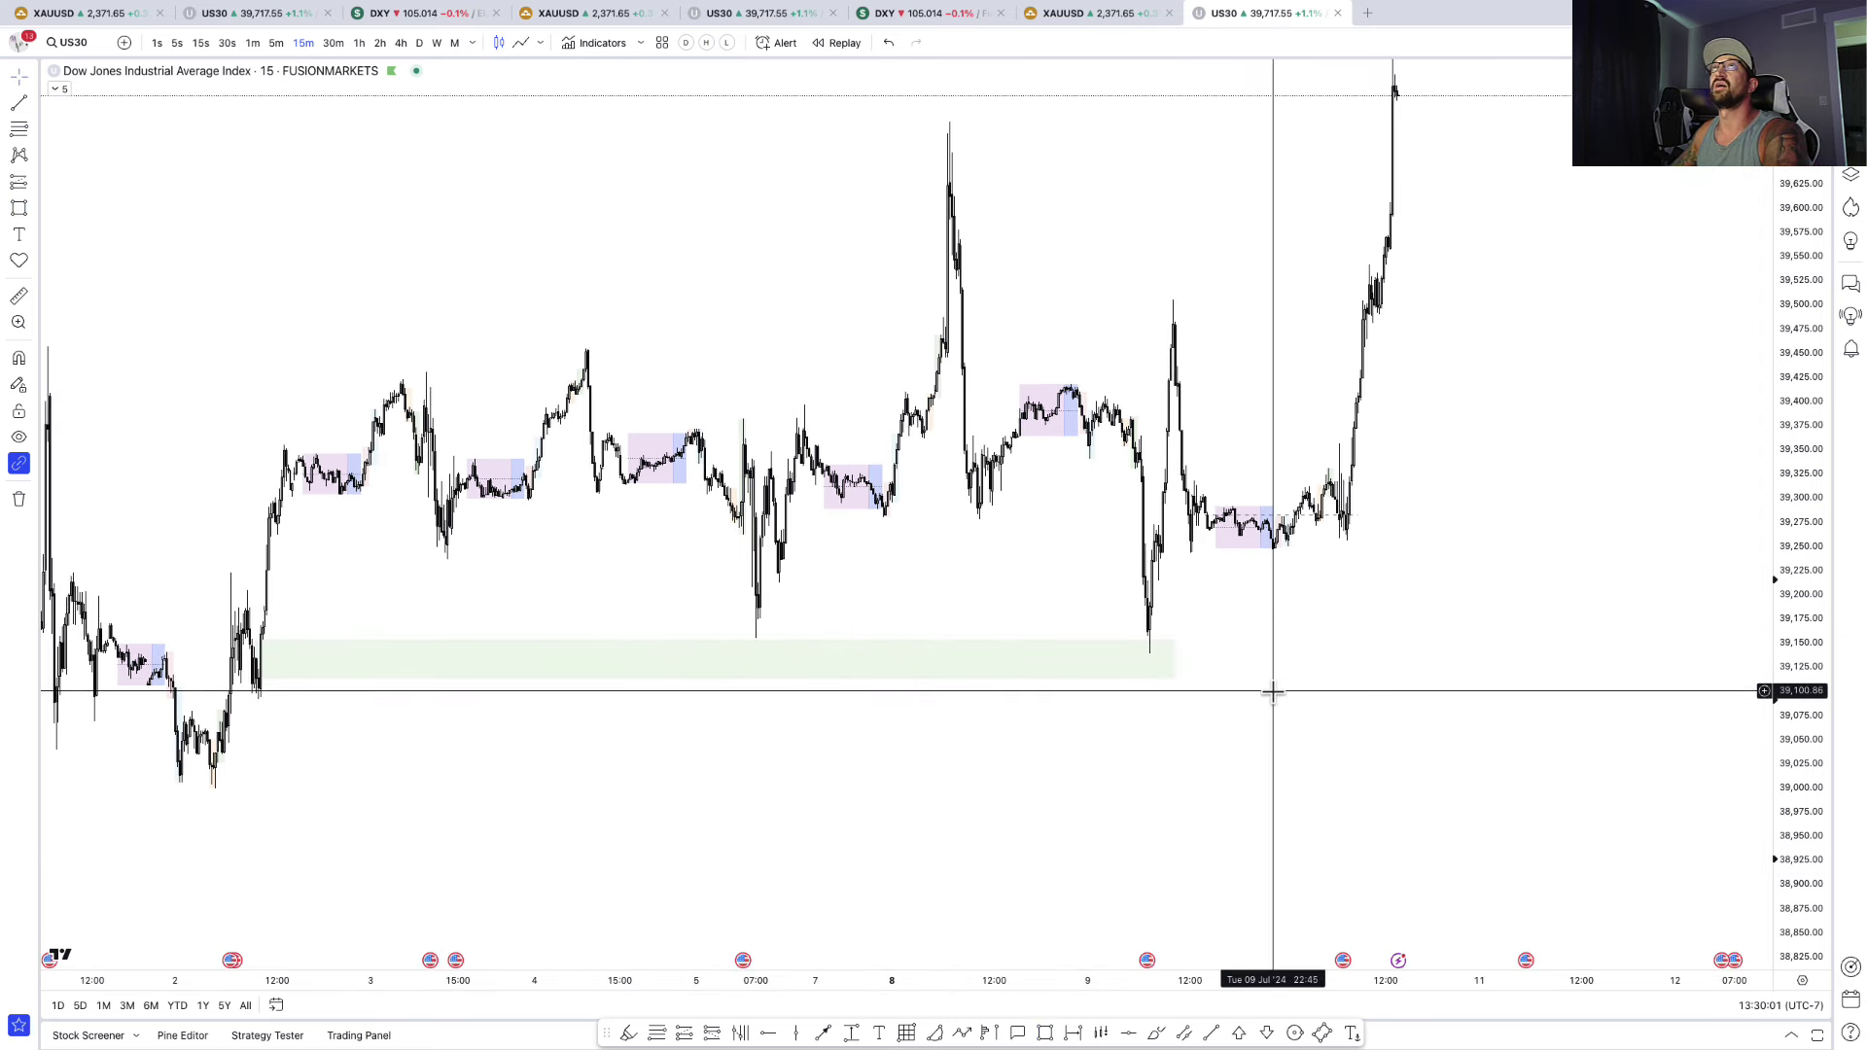
left_click(359, 43)
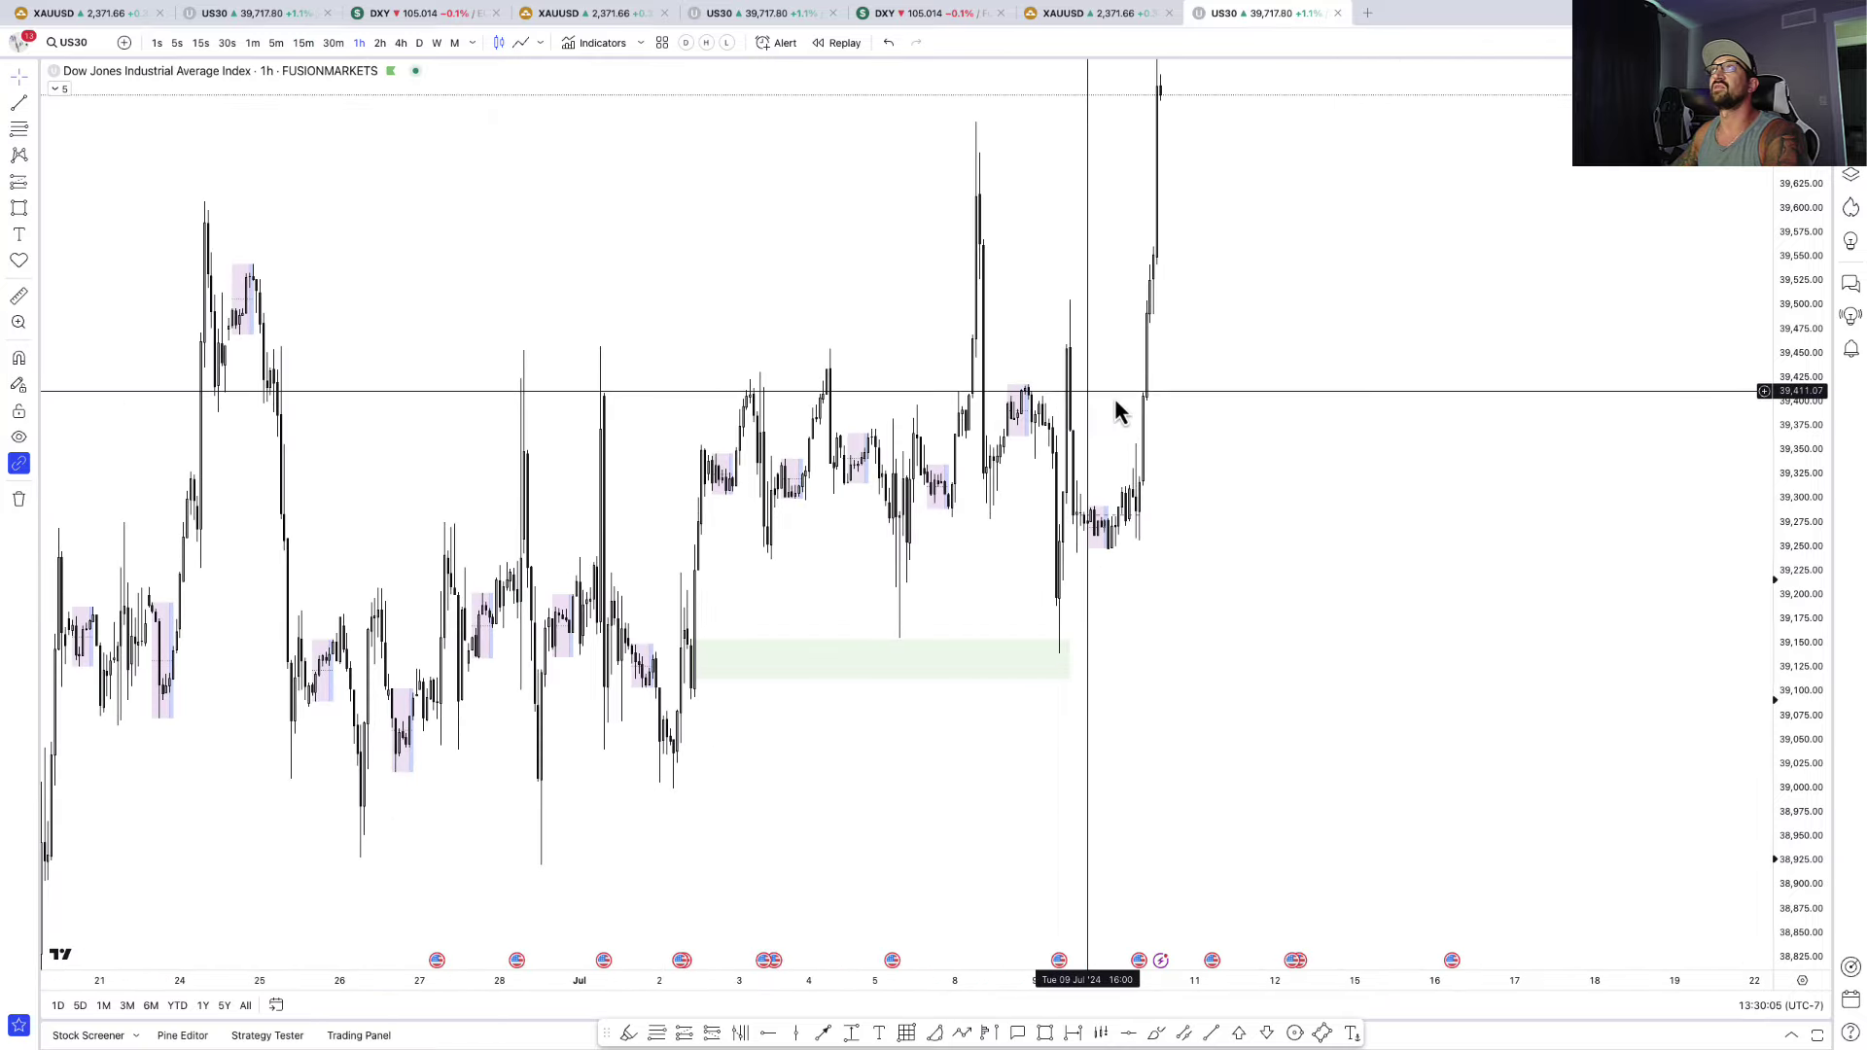
scroll(1240, 552, "up", 2)
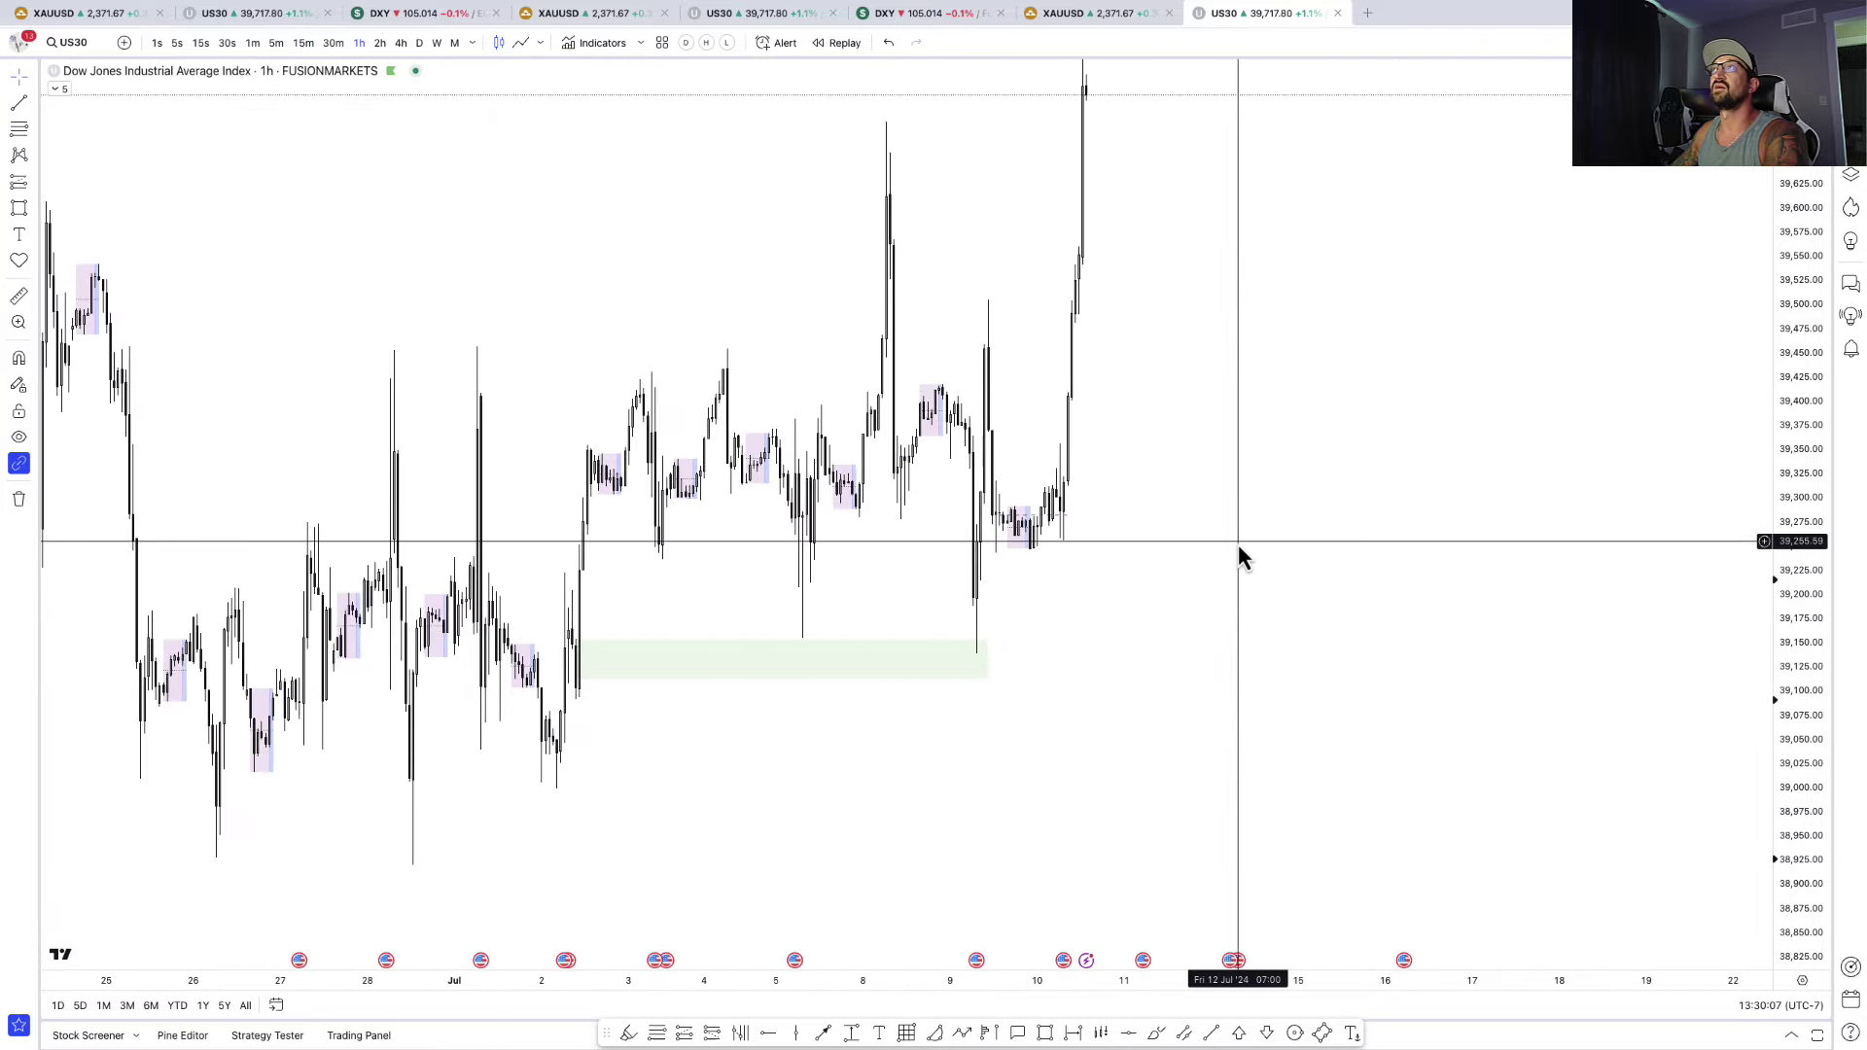
- Try a small green rectangle on the 9 July rebound between about 39,296 and 39,266
left_click(1046, 1034)
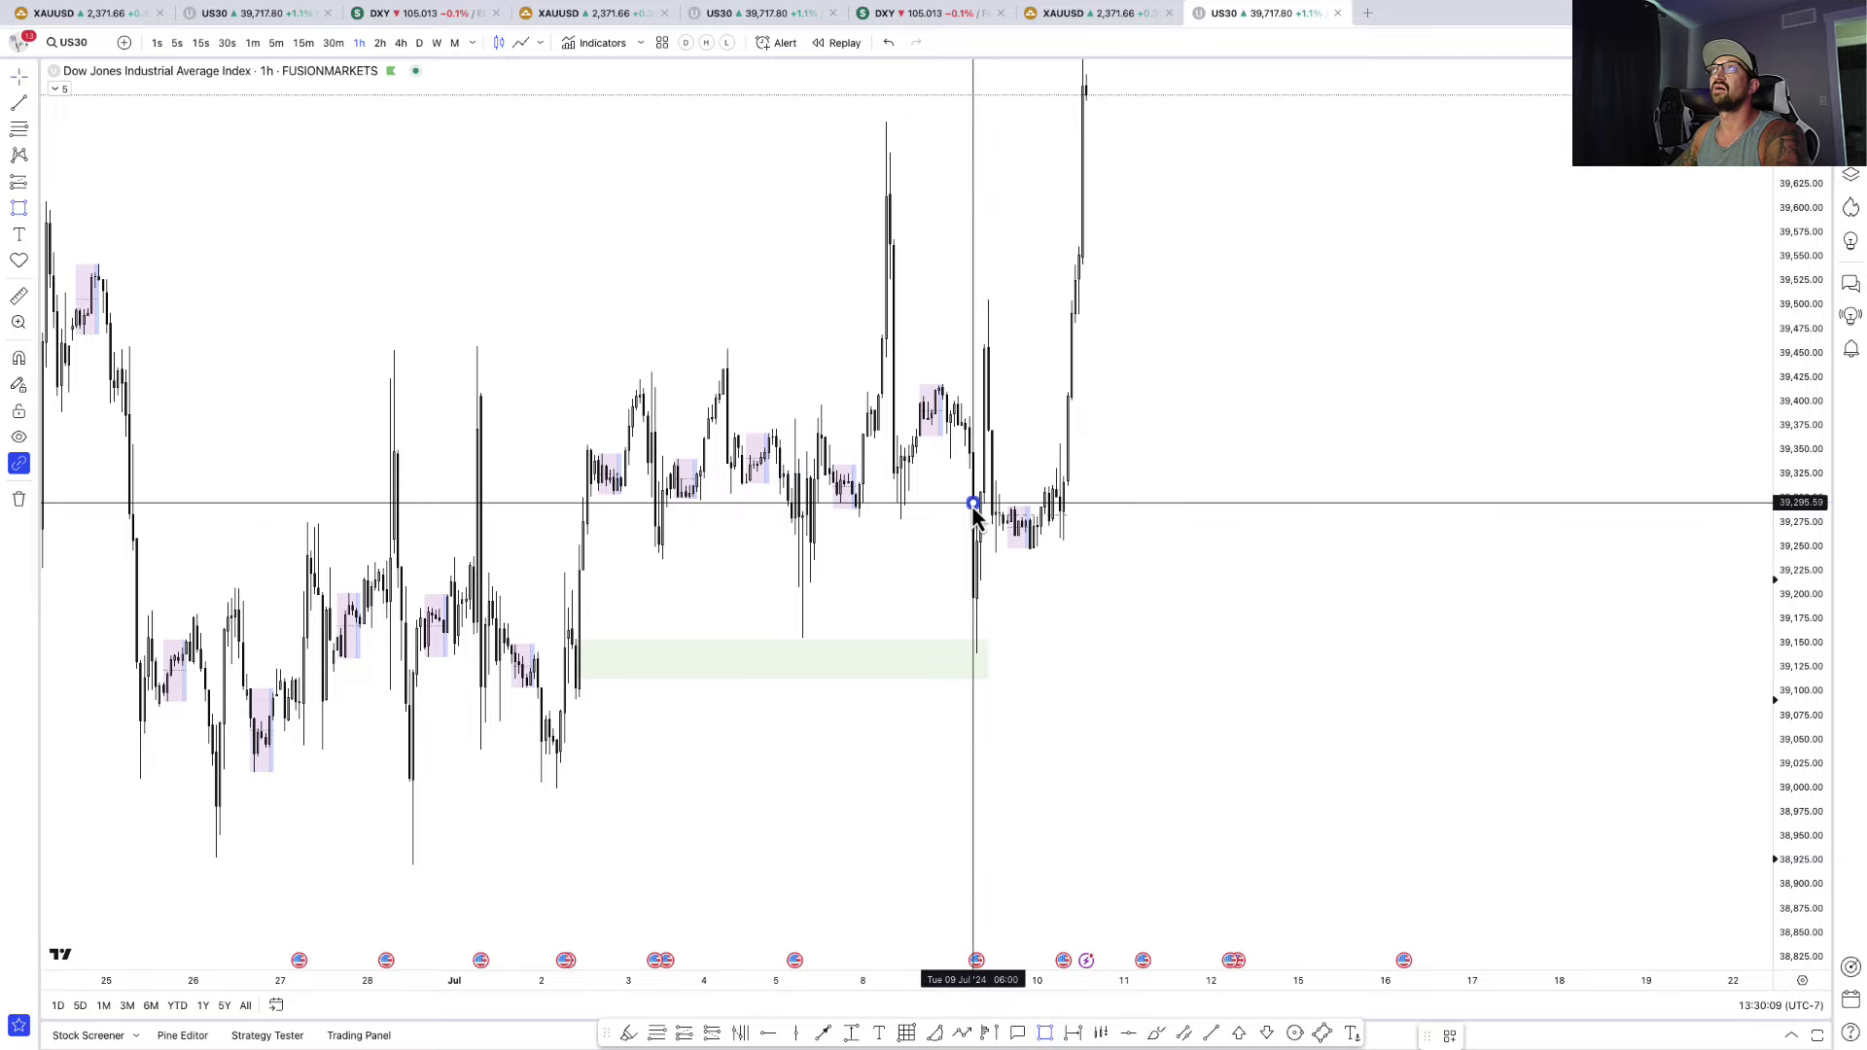
scroll(1303, 673, "right", 5)
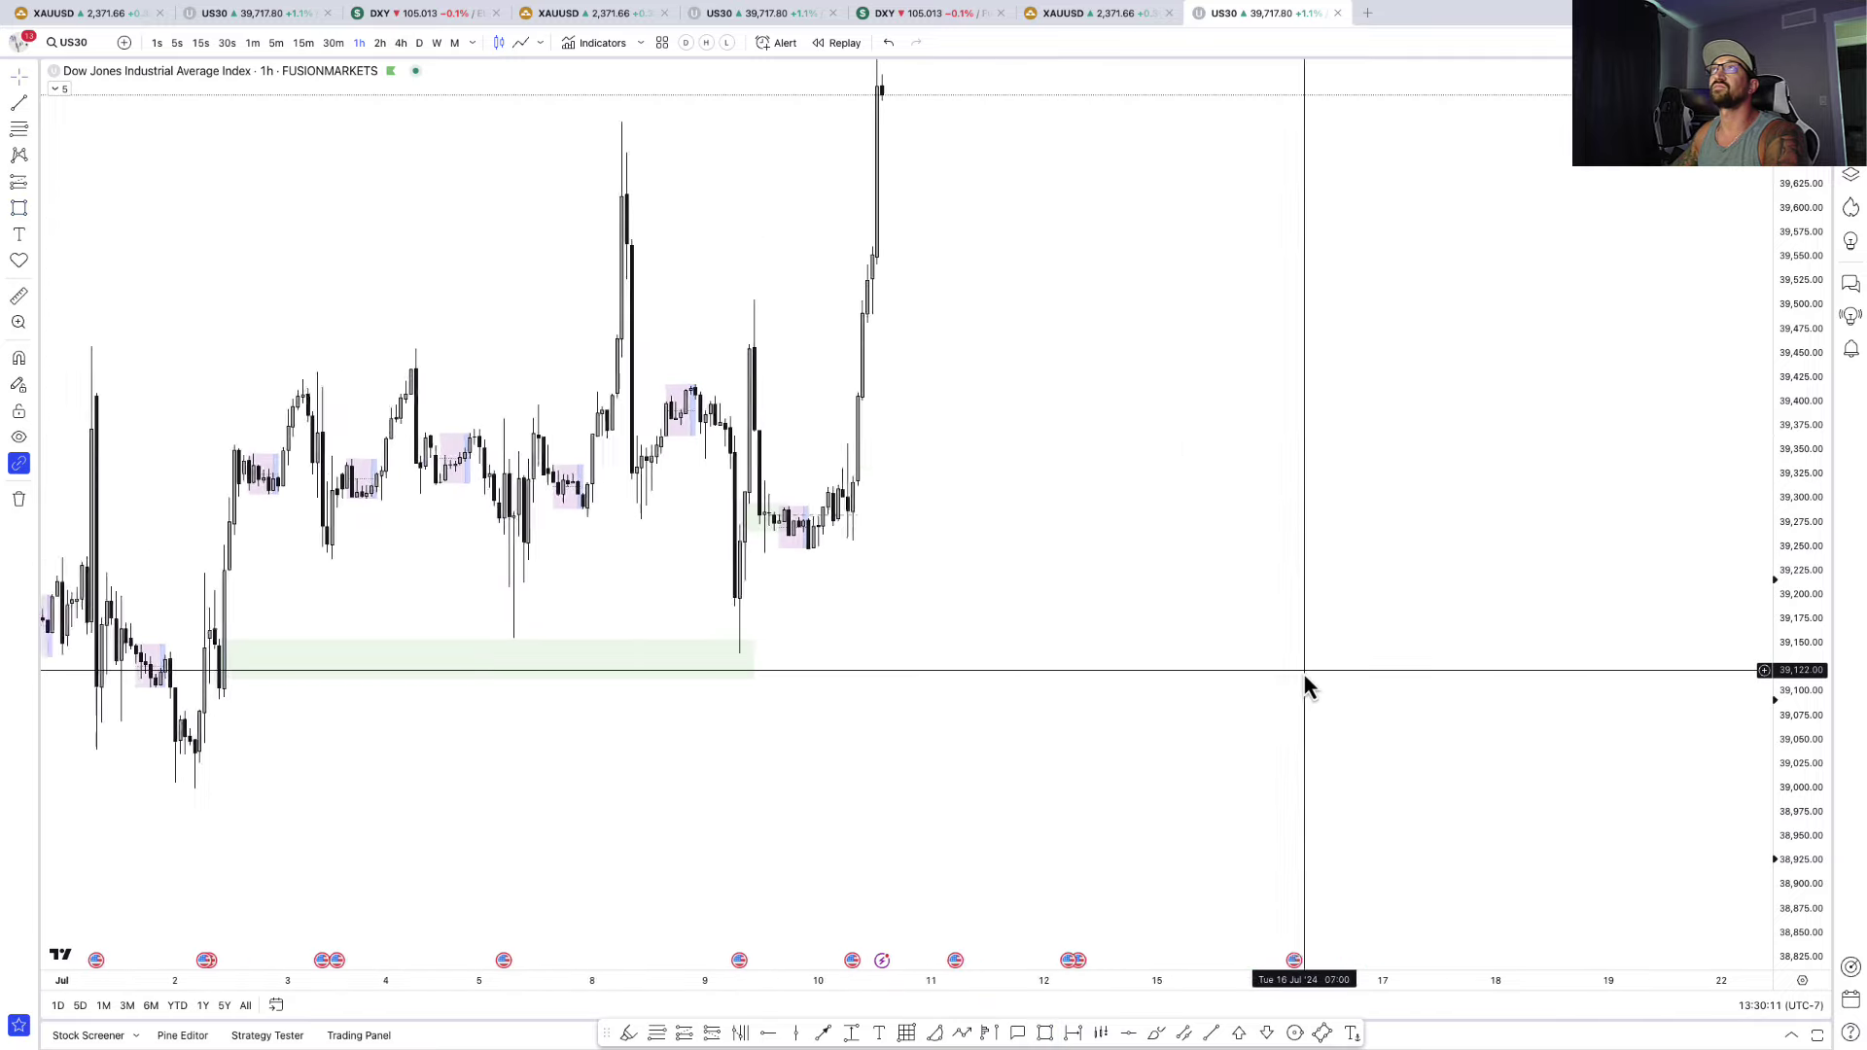
scroll(1303, 673, "left", 10)
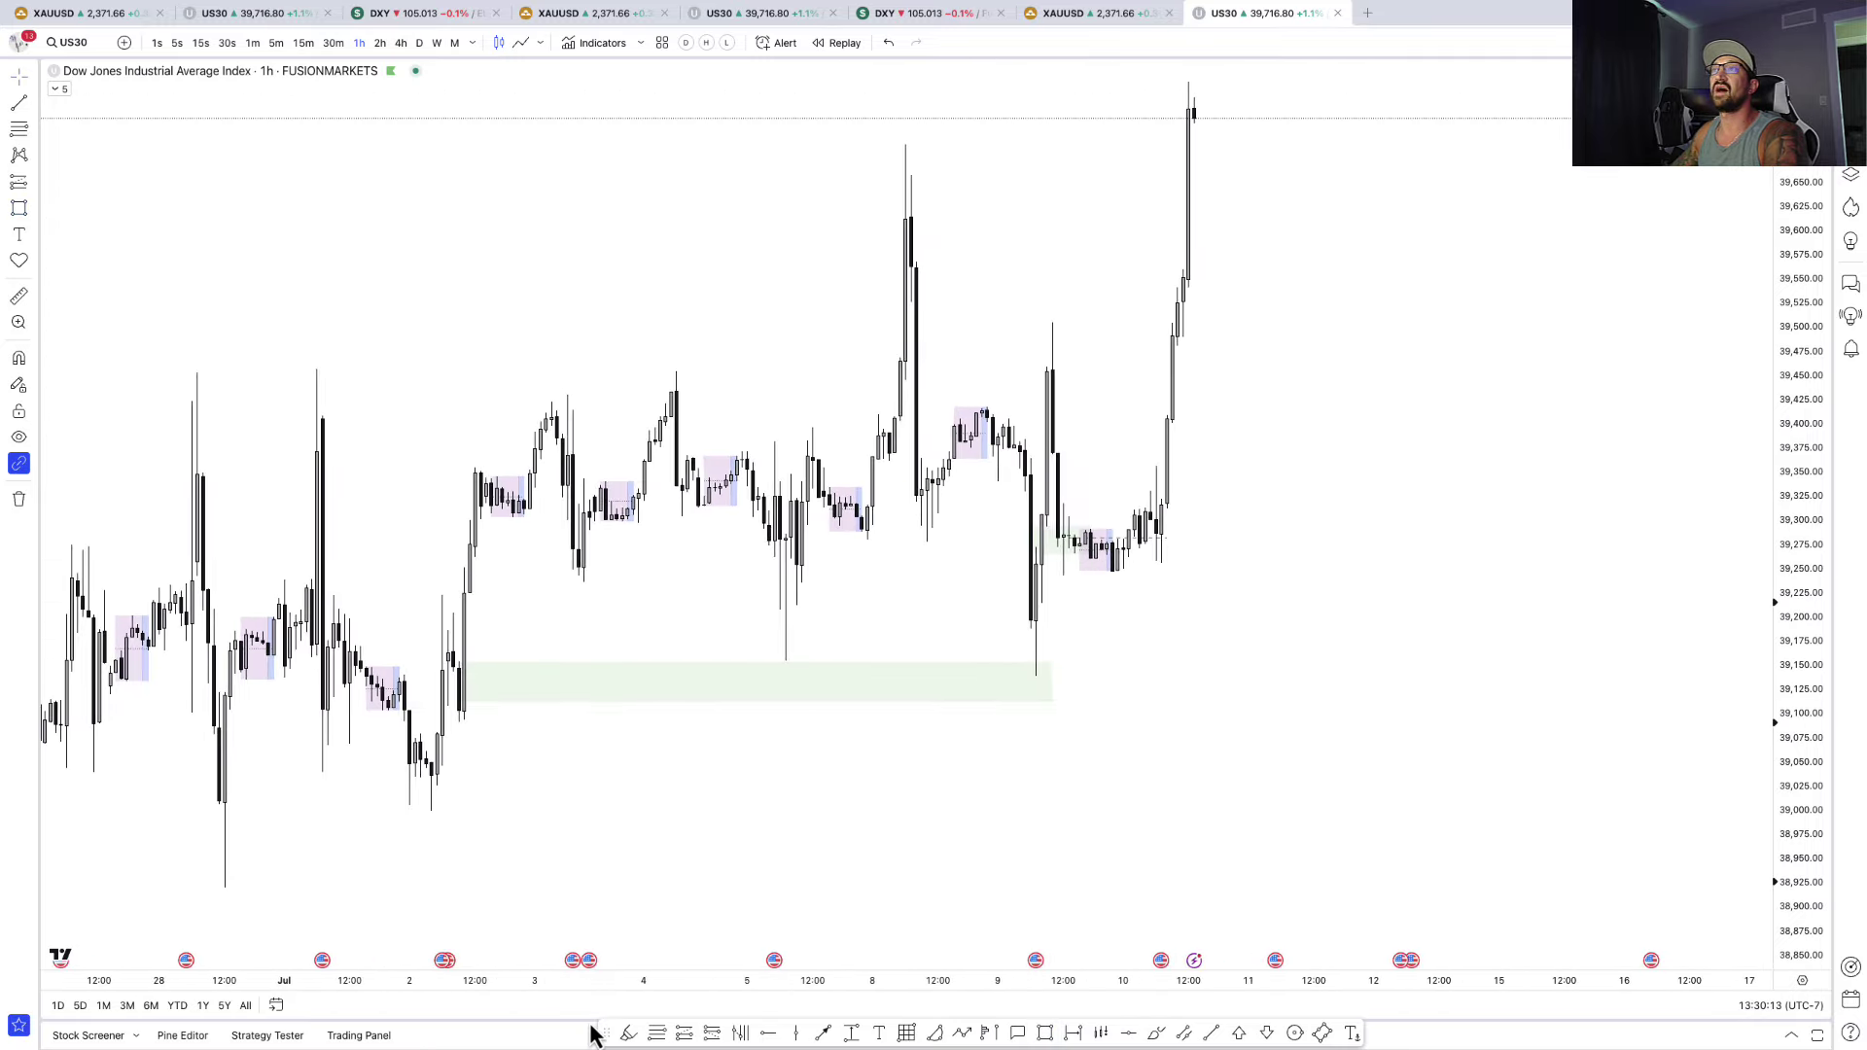
- Draw a Fibonacci retracement from the 9 July low at about 39,139 to the high at about 39,505, and delete the small green rectangle
left_click(1009, 676)
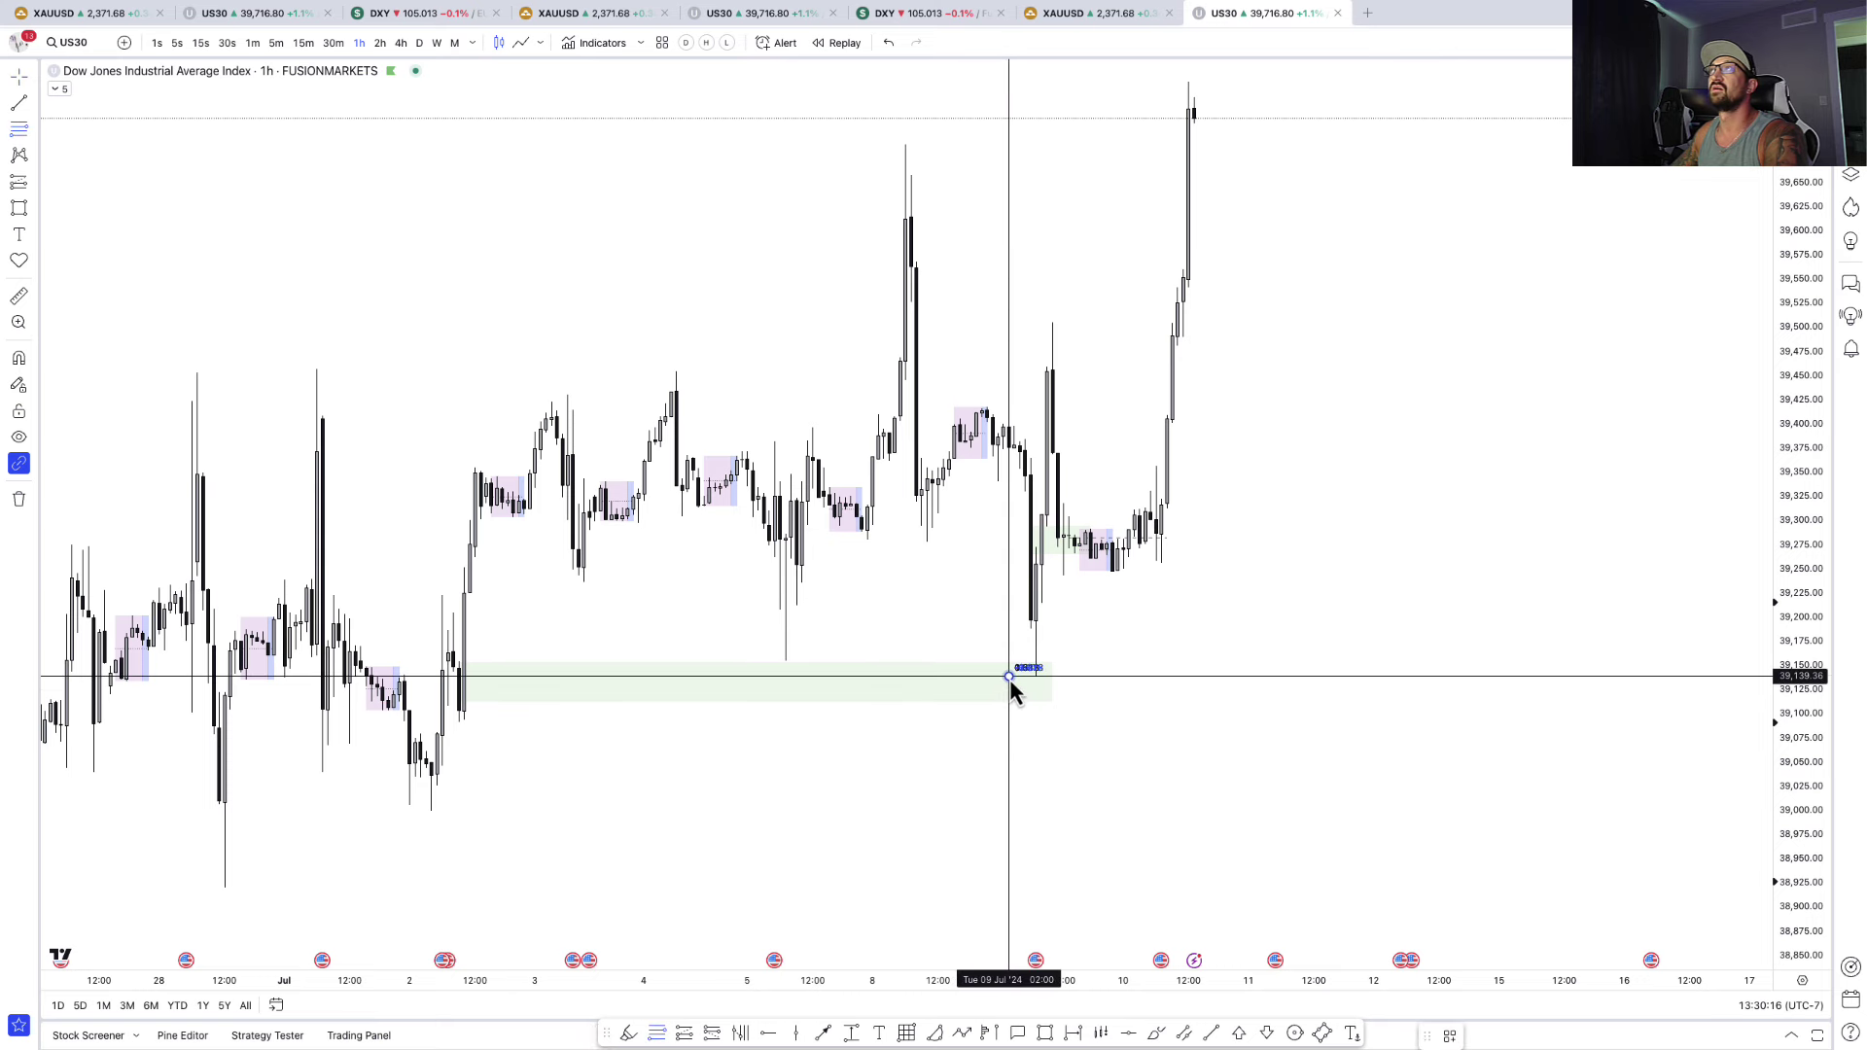
left_click(1080, 322)
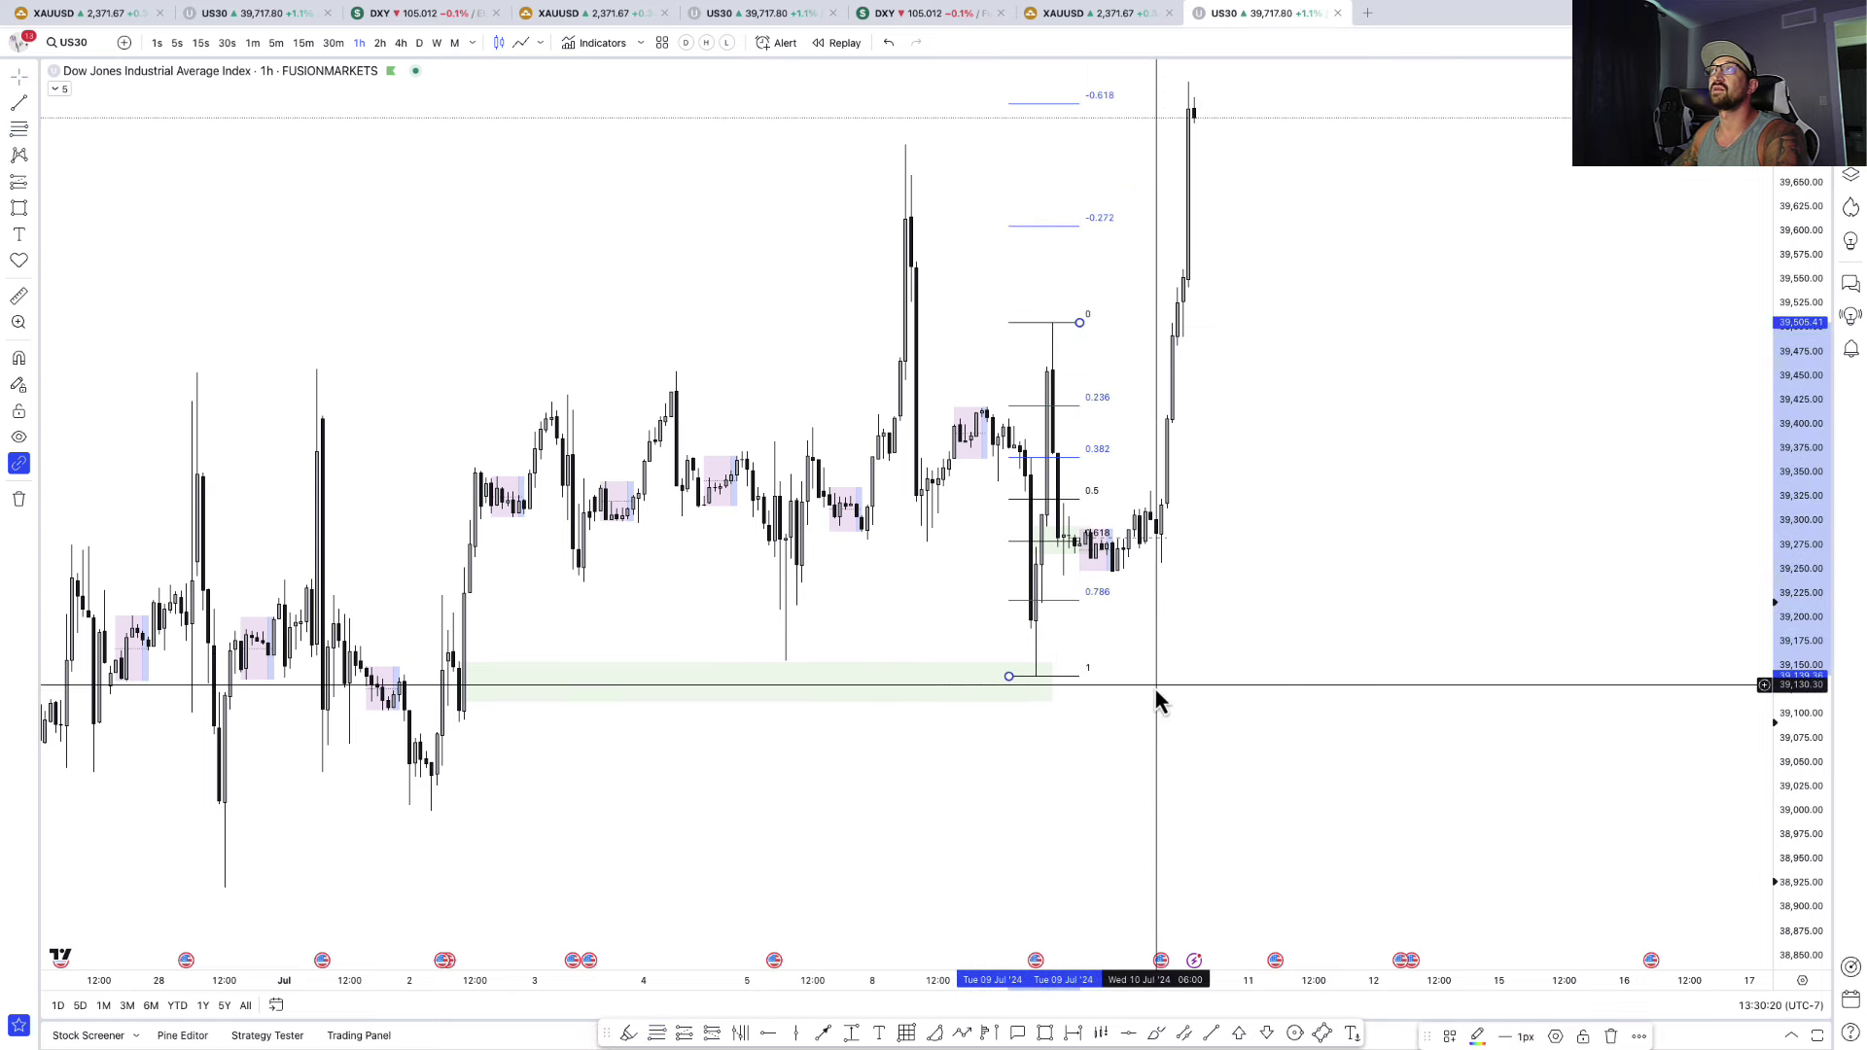
left_click(1058, 556)
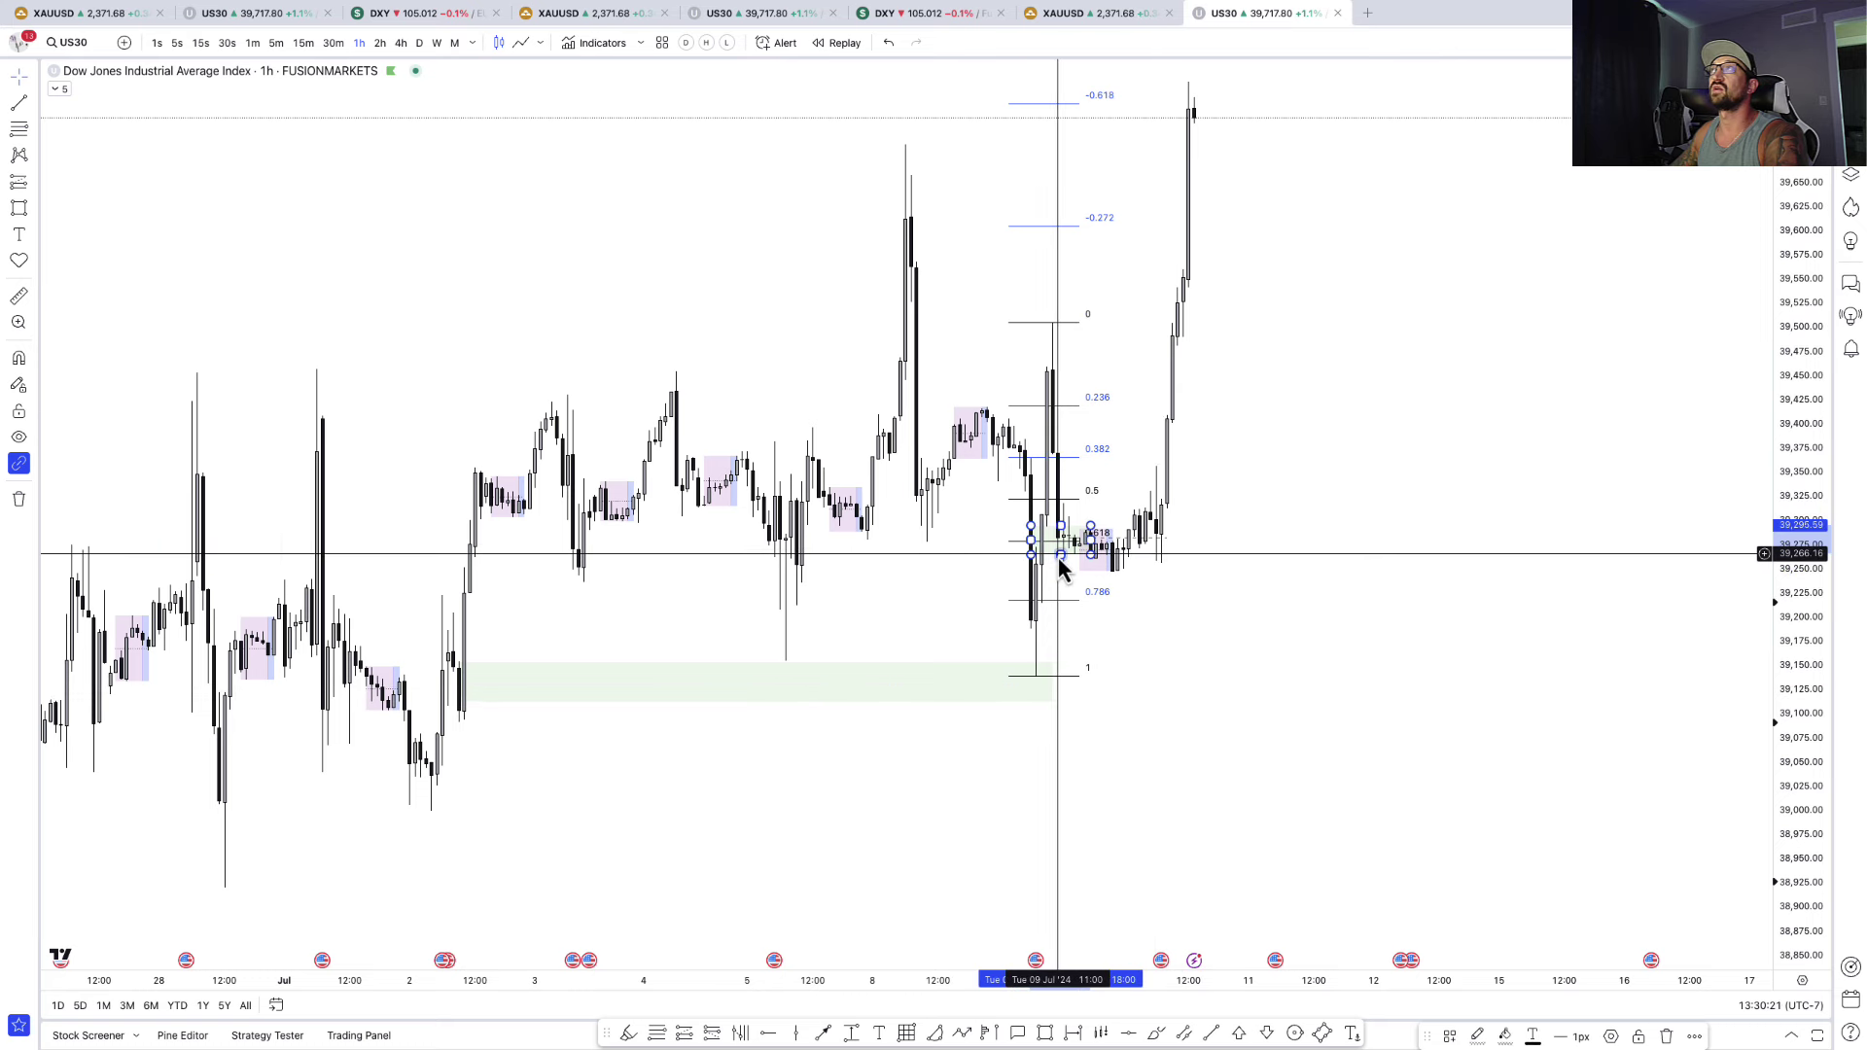
key("Delete")
- Draw a green rectangle over the 0.618 to 0.786 retracement levels, about 39,279 to 39,215, and switch to the 15-minute timeframe
scroll(1260, 613, "up", 2)
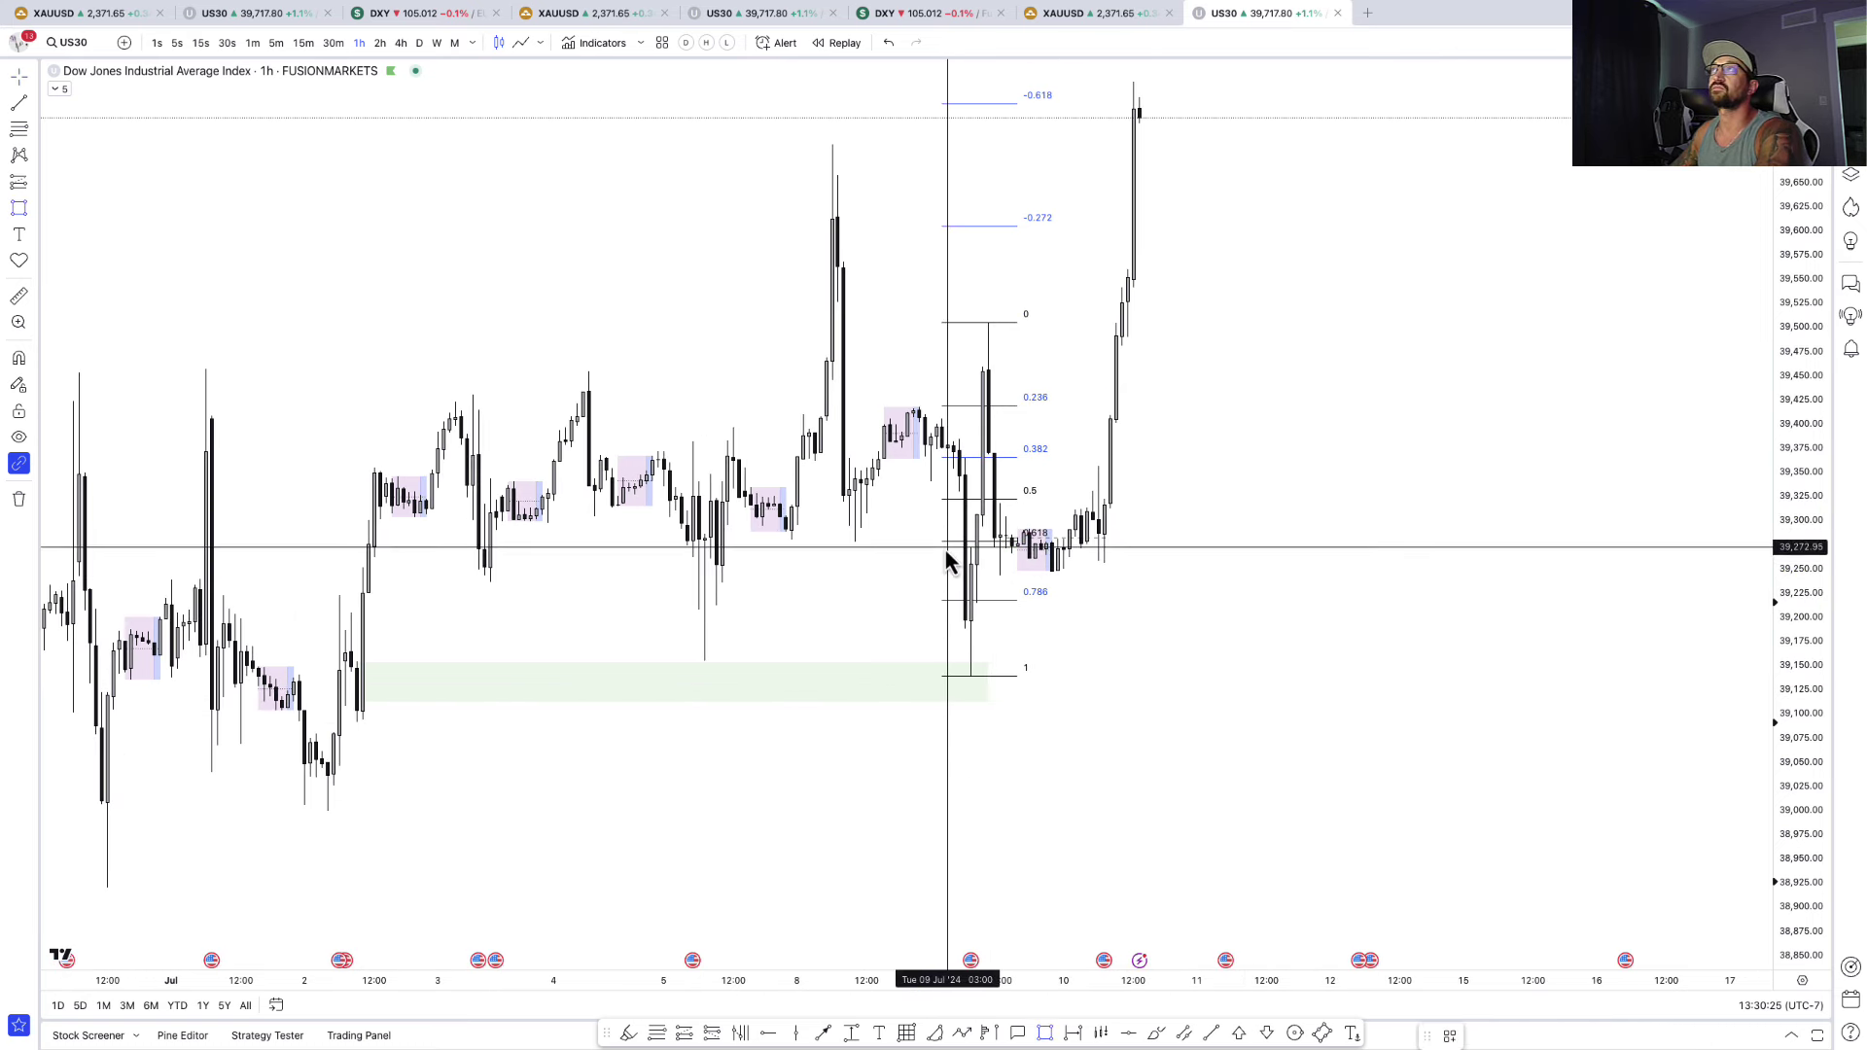
left_click_drag(942, 540, 1023, 603)
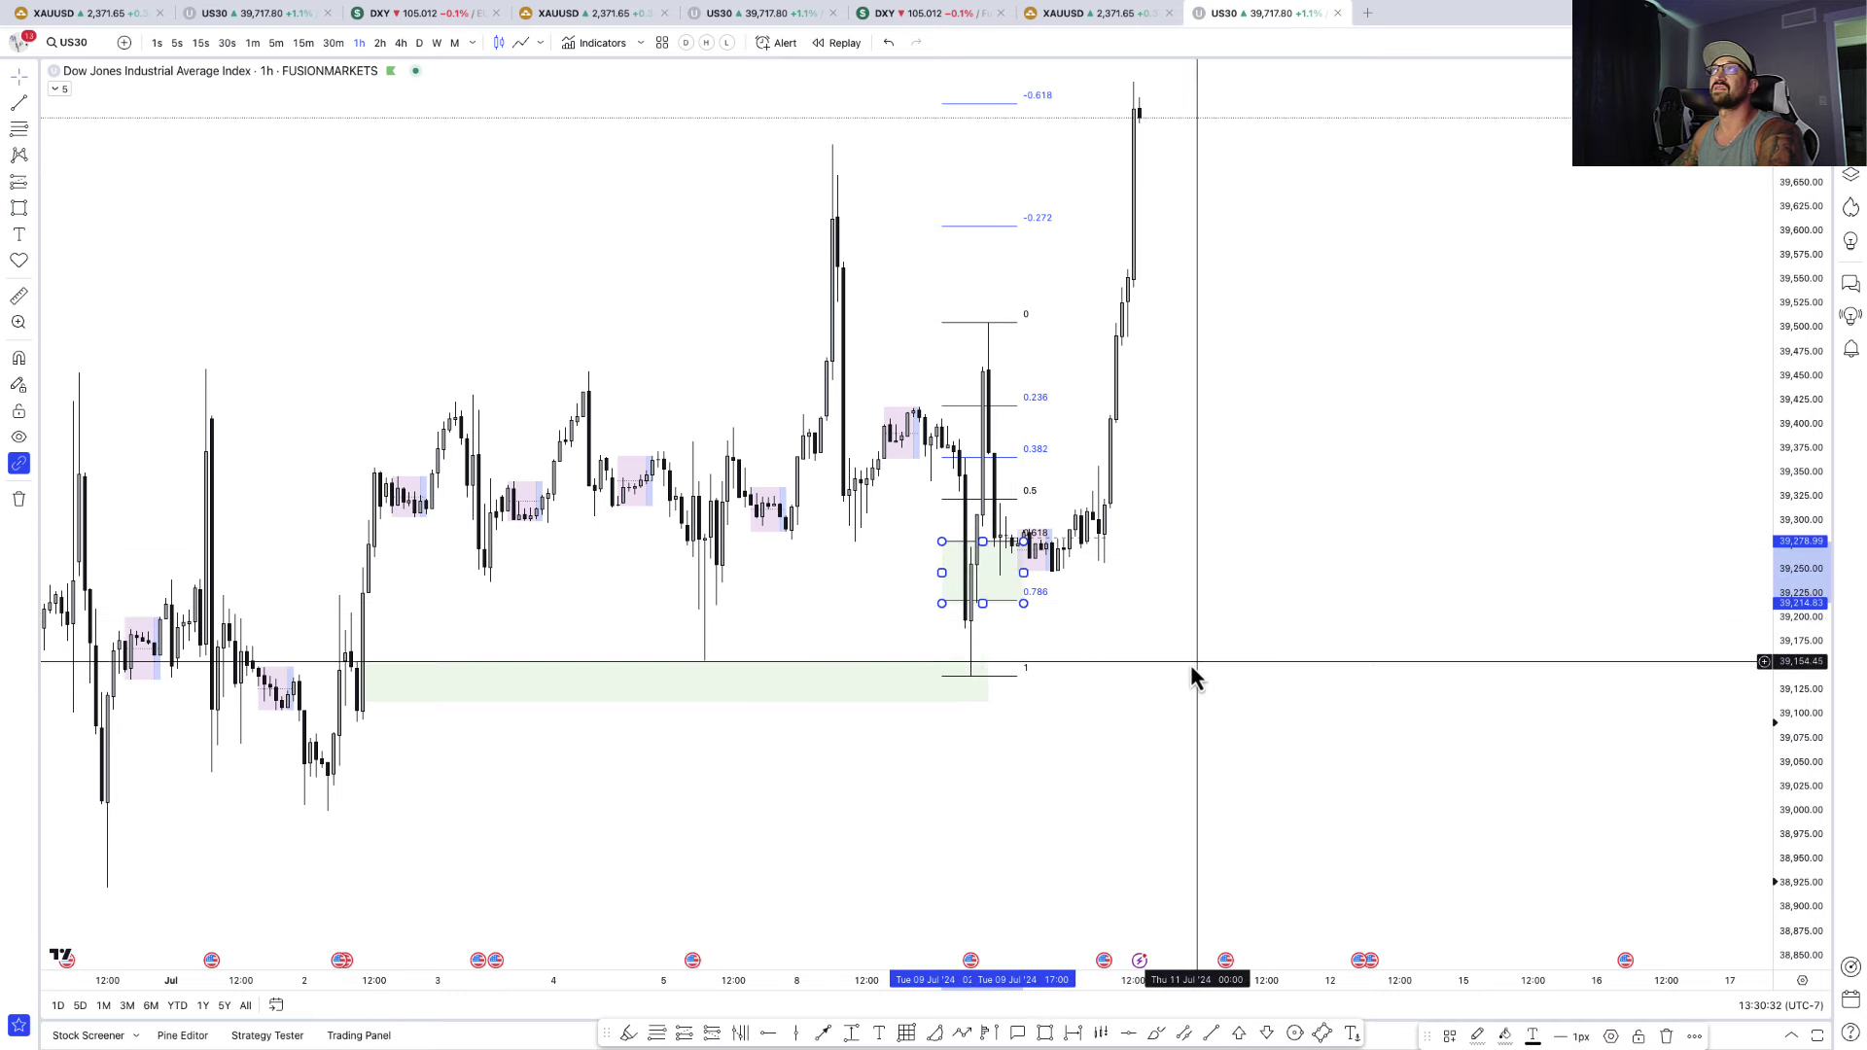
left_click_drag(1126, 644, 1176, 662)
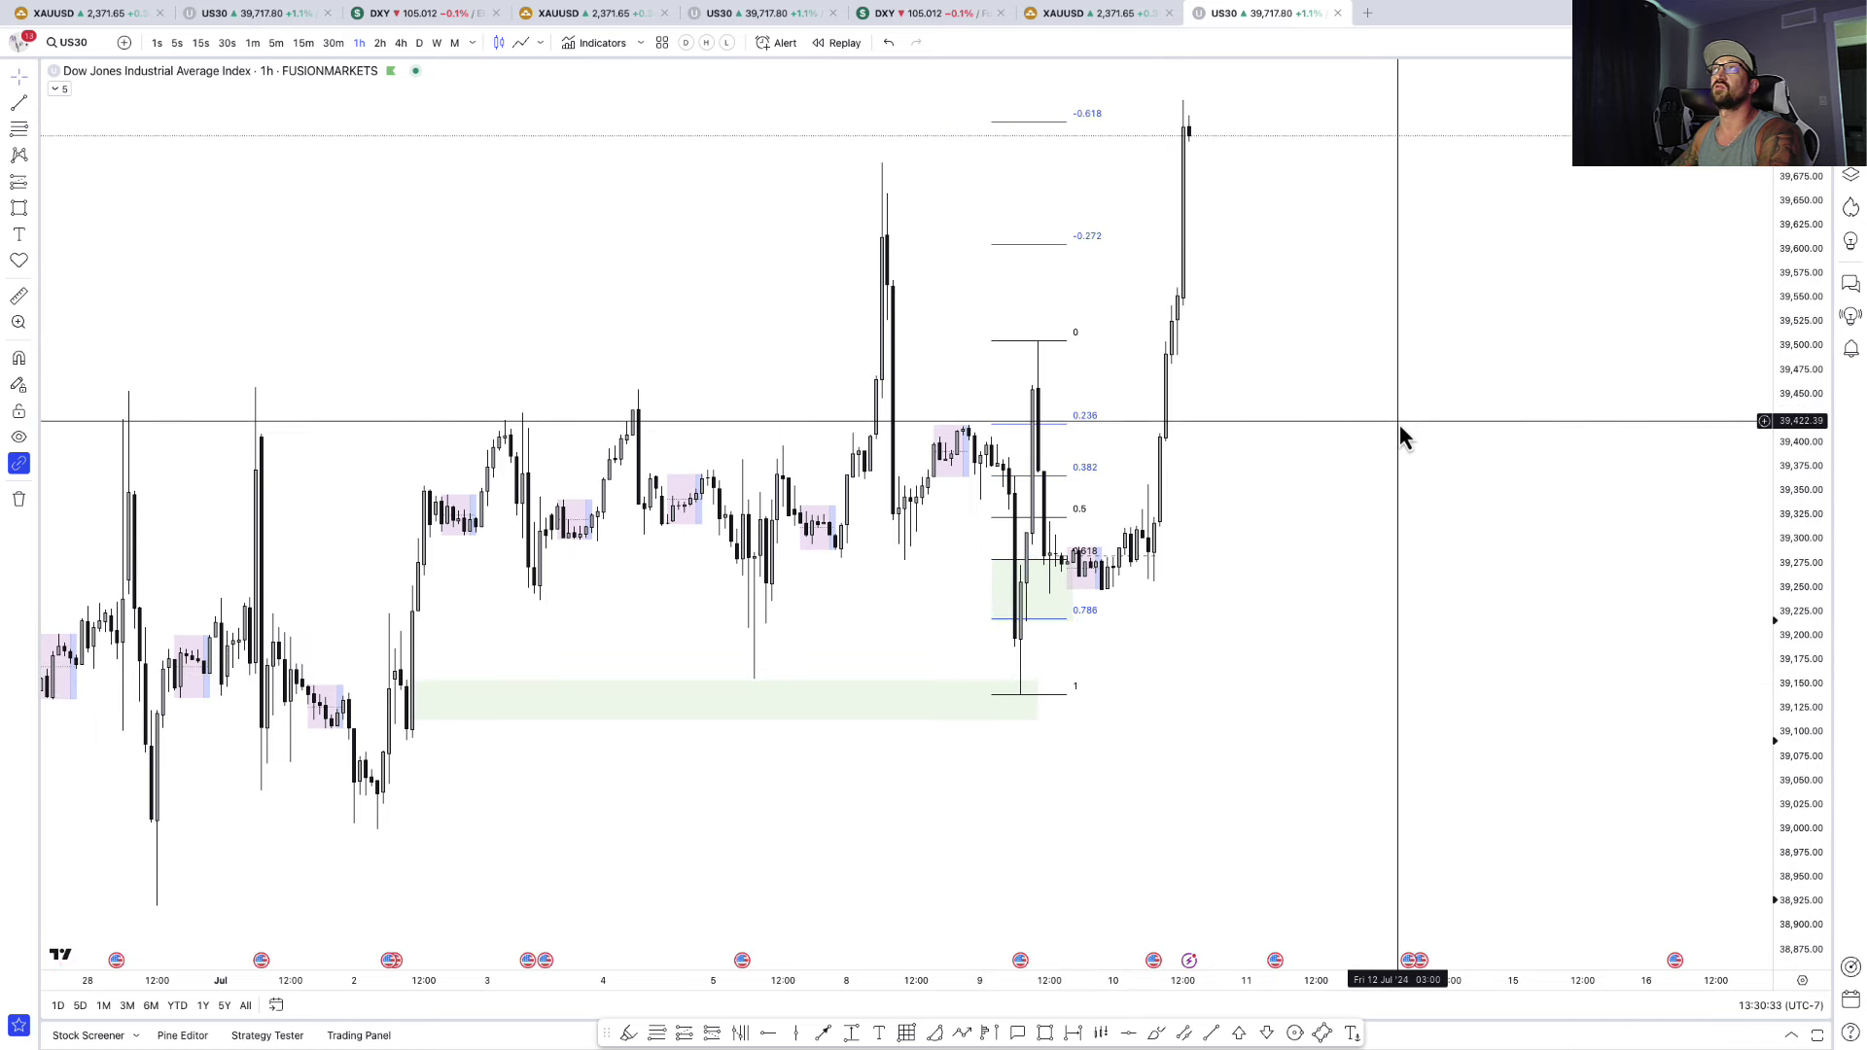
left_click(304, 43)
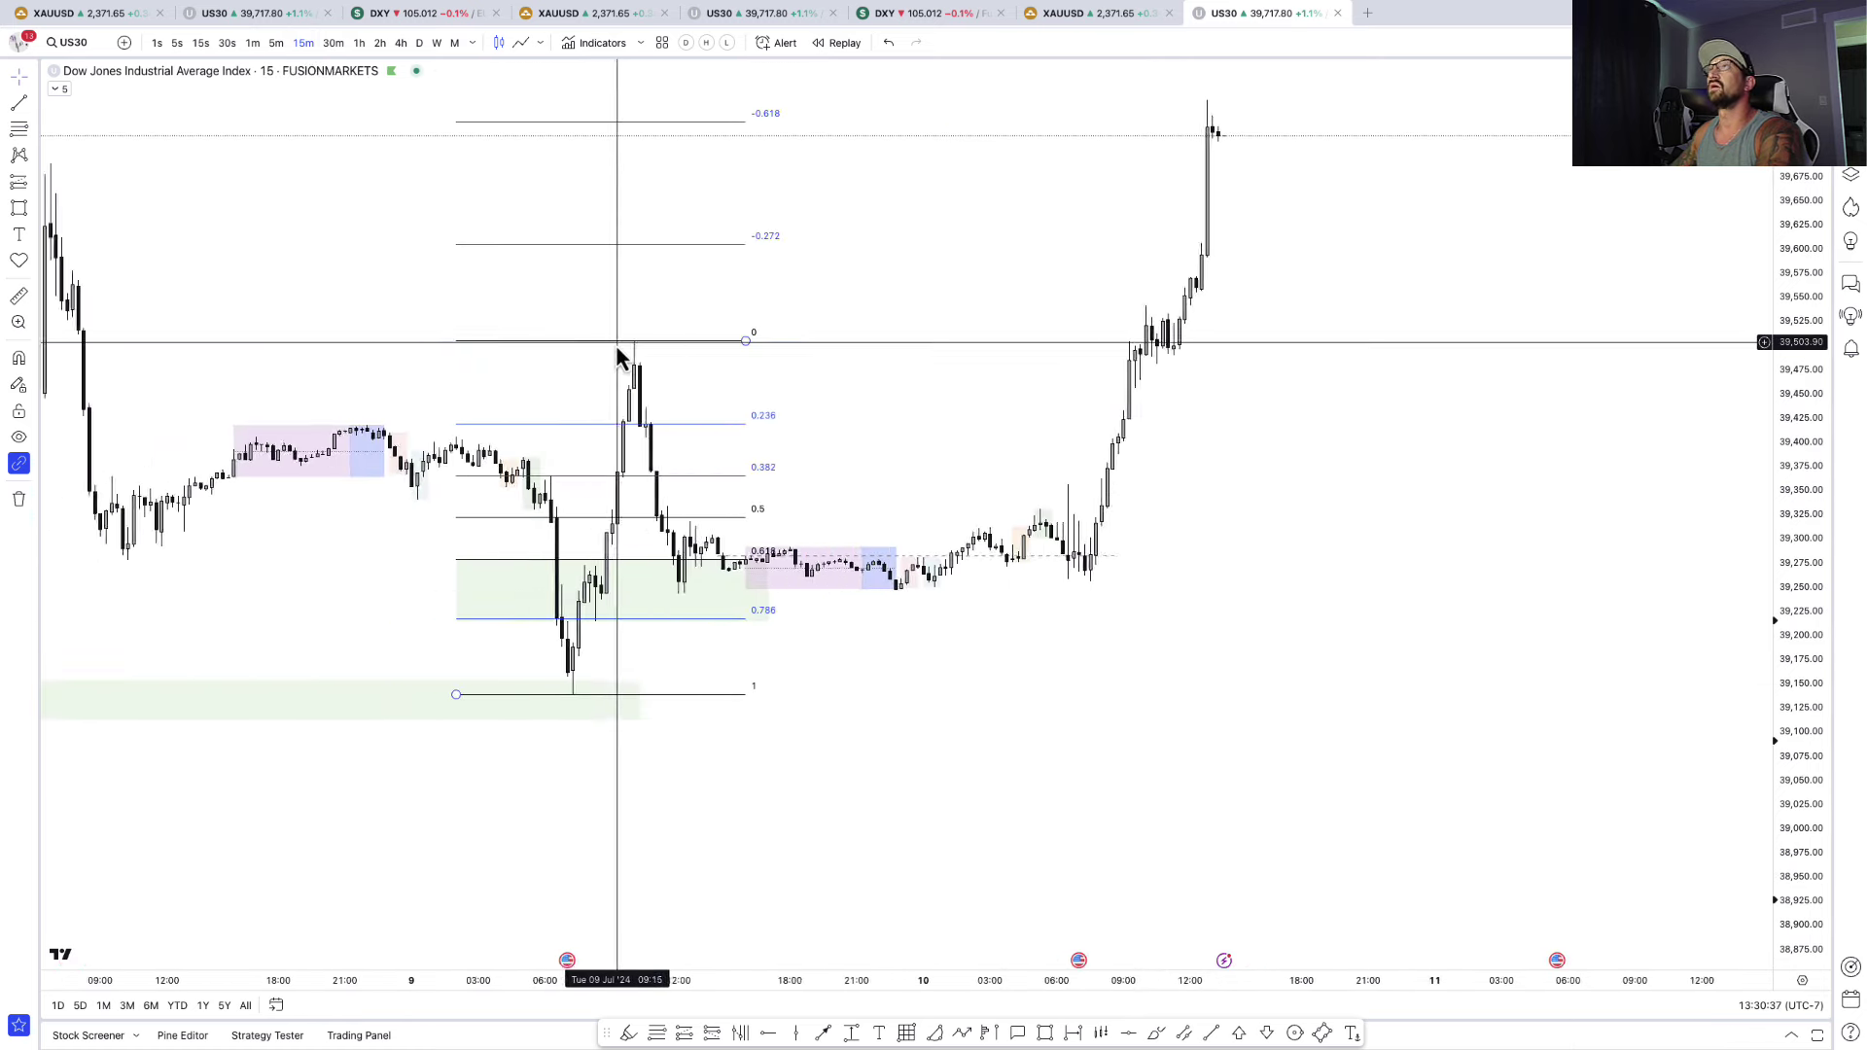
left_click_drag(1794, 915, 1578, 685)
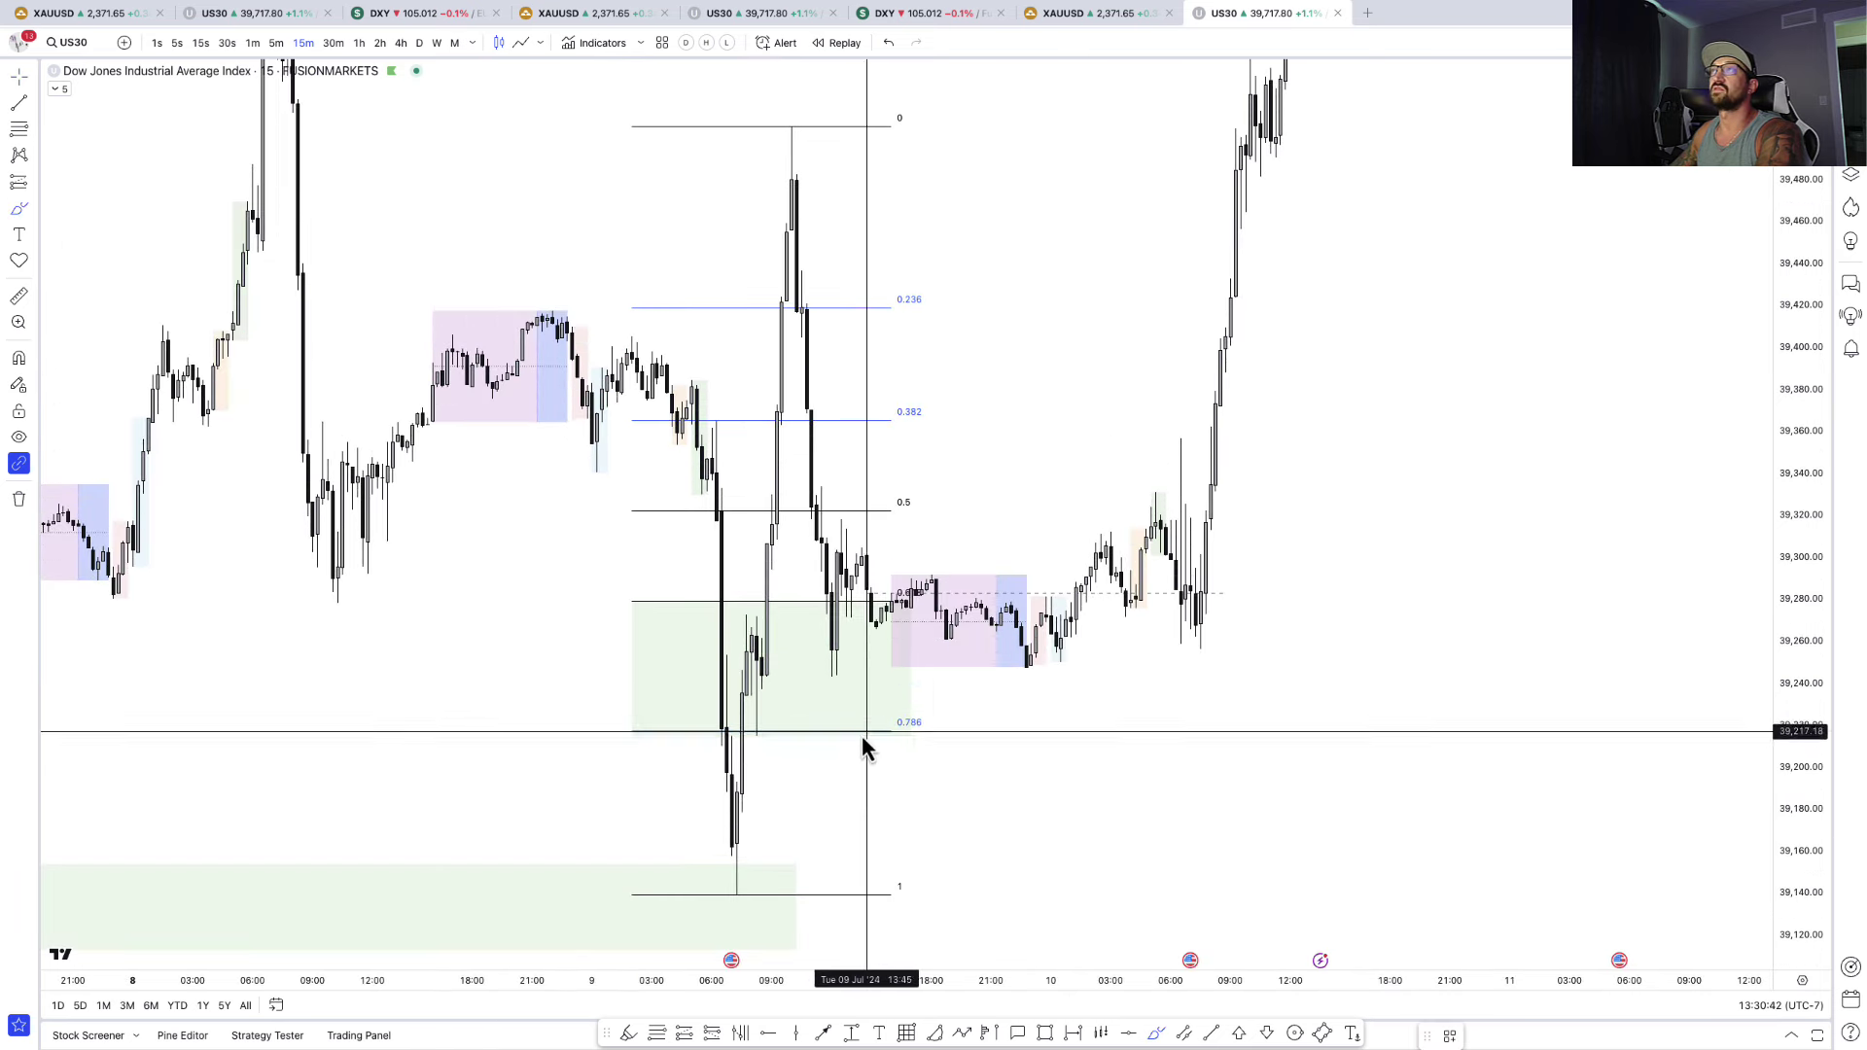
- Try brush strokes marking the 9 July midday low inside the retracement zone, then undo them
mouse_move(839, 743)
left_mouse_down()
mouse_move(838, 678)
mouse_move(897, 712)
left_mouse_up()
left_click(824, 681)
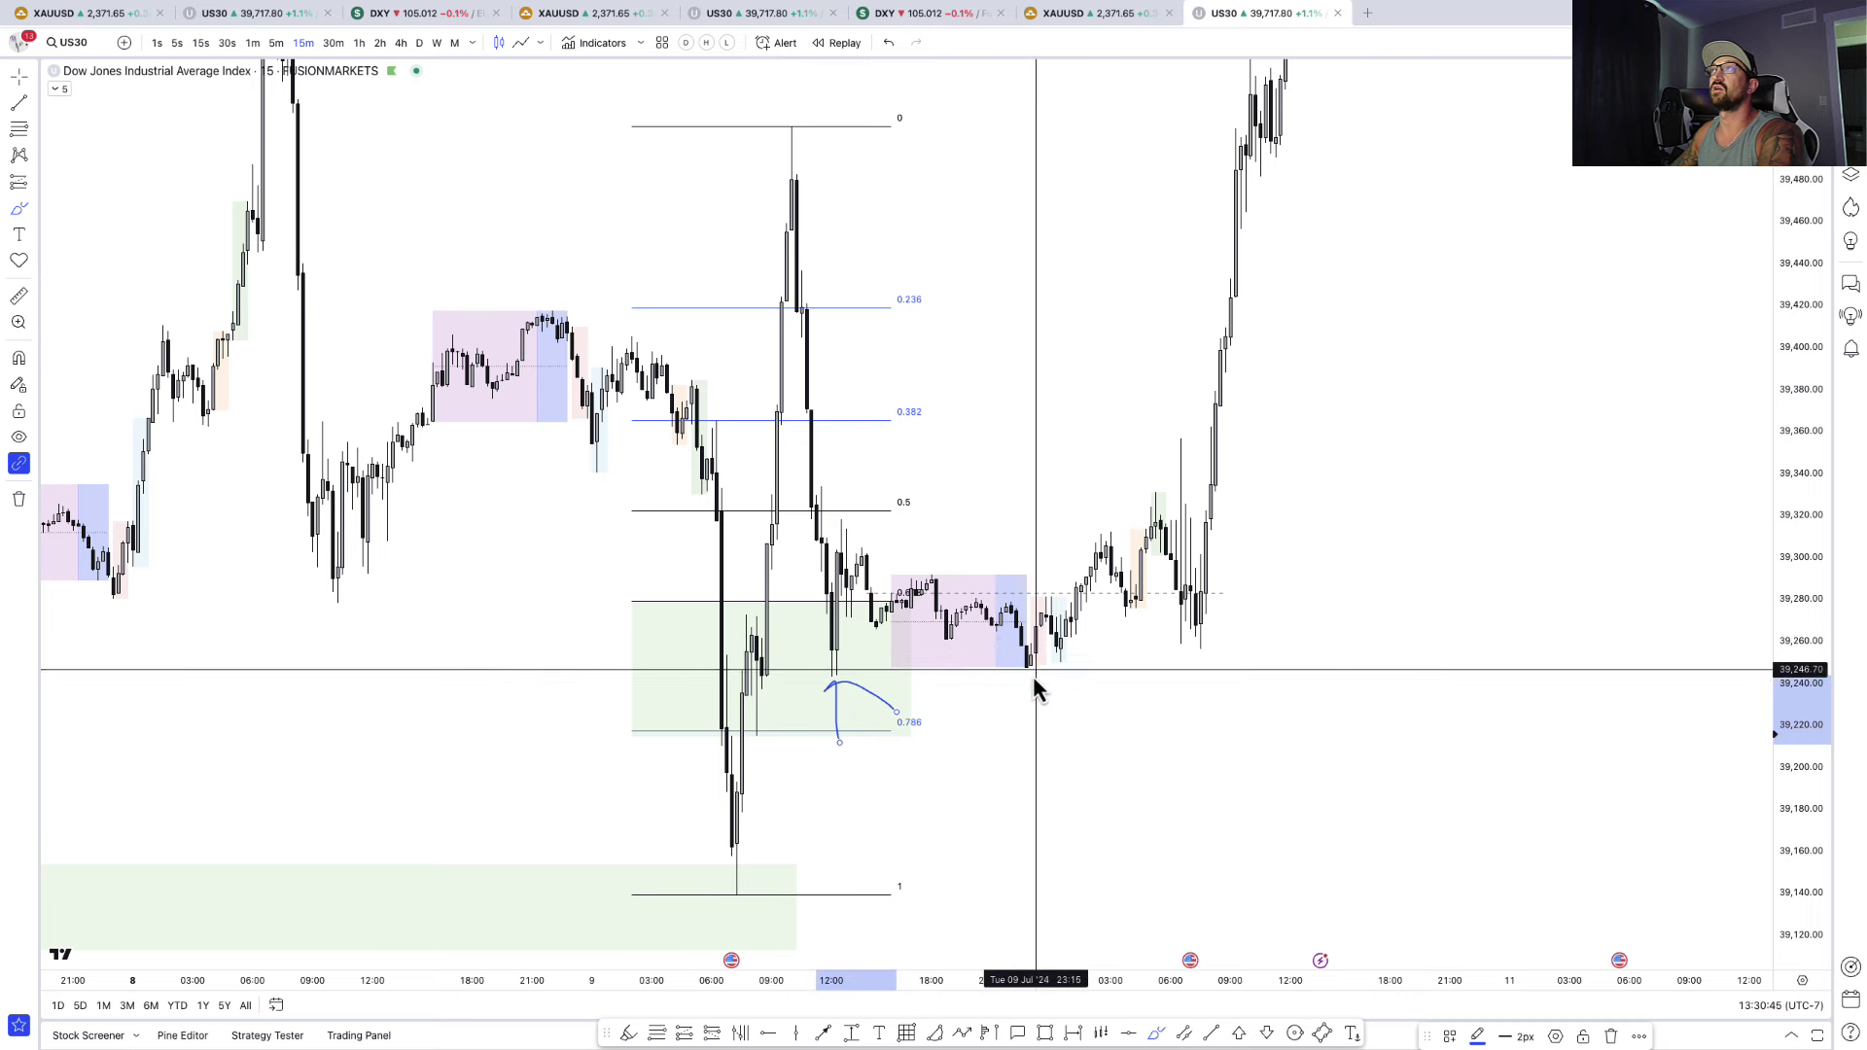
left_click(1053, 530)
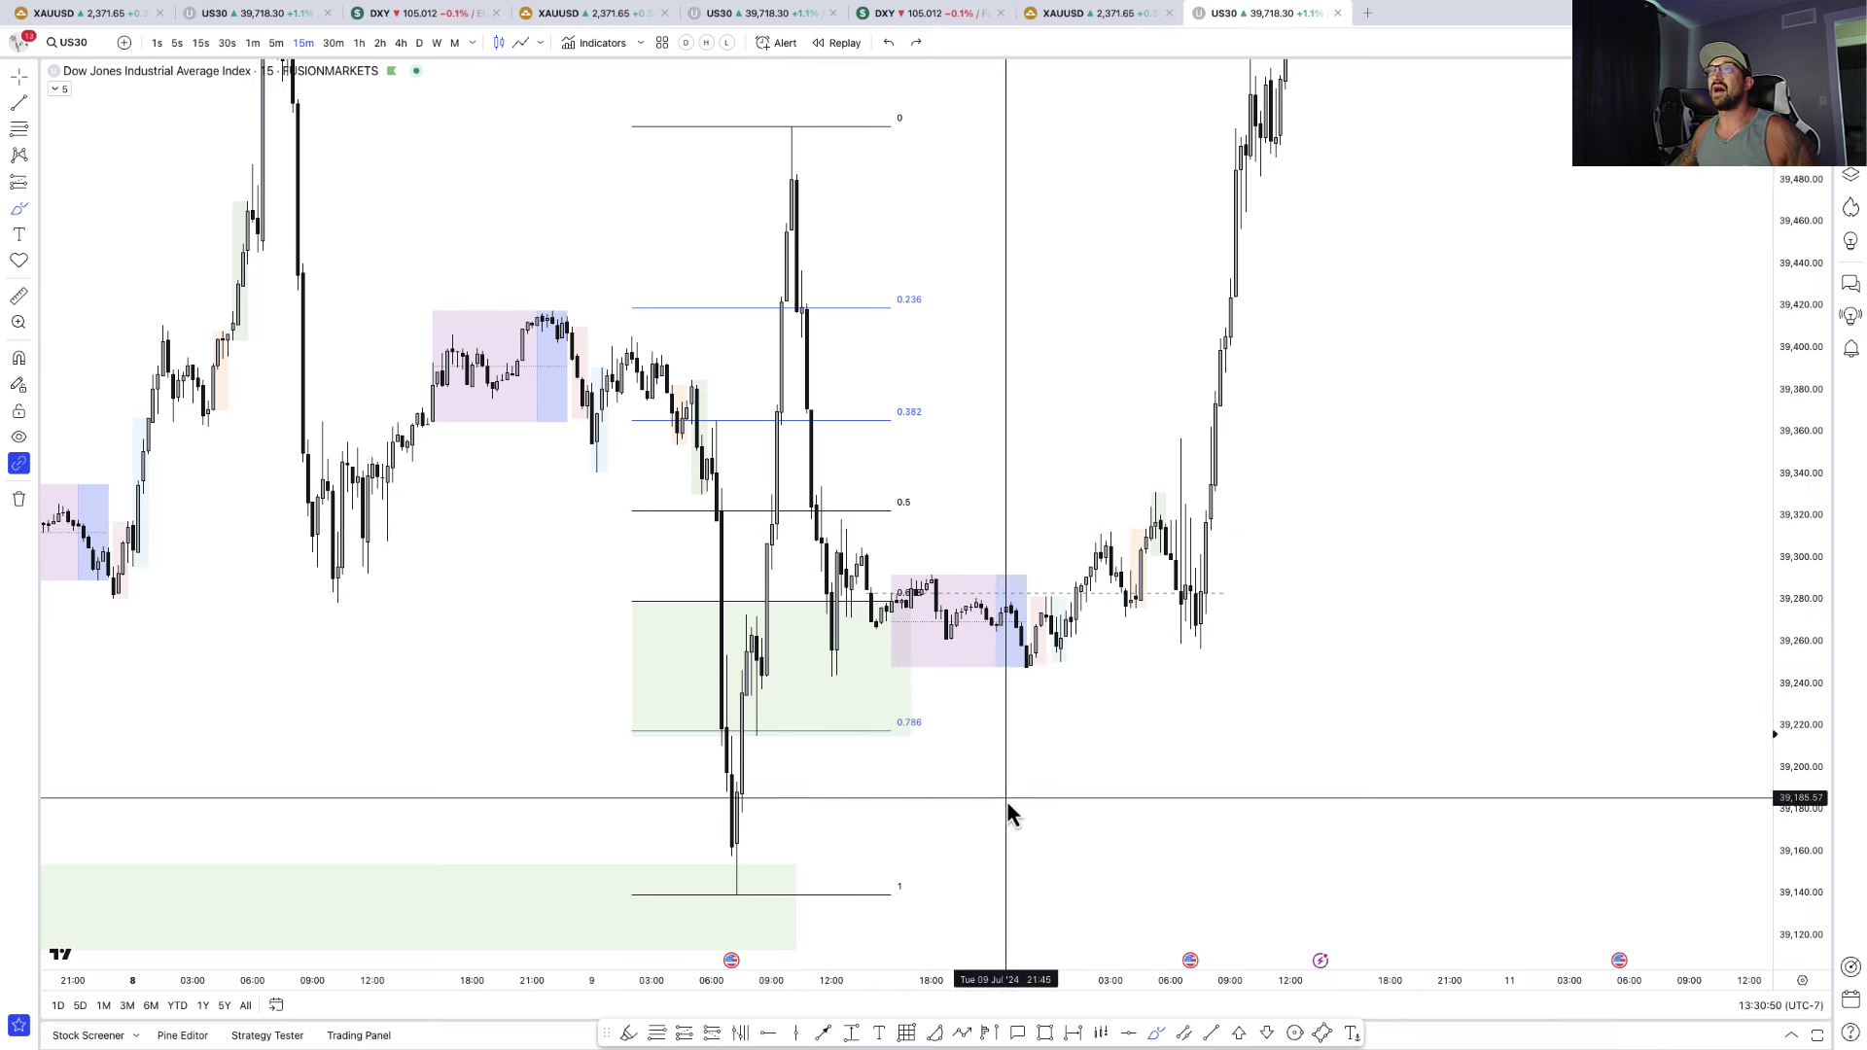
key("Escape")
- Draw a Fibonacci retracement from the late 9 July low at about 39,247 to the 10 July high at about 39,313
left_click(659, 1037)
left_click(1022, 670)
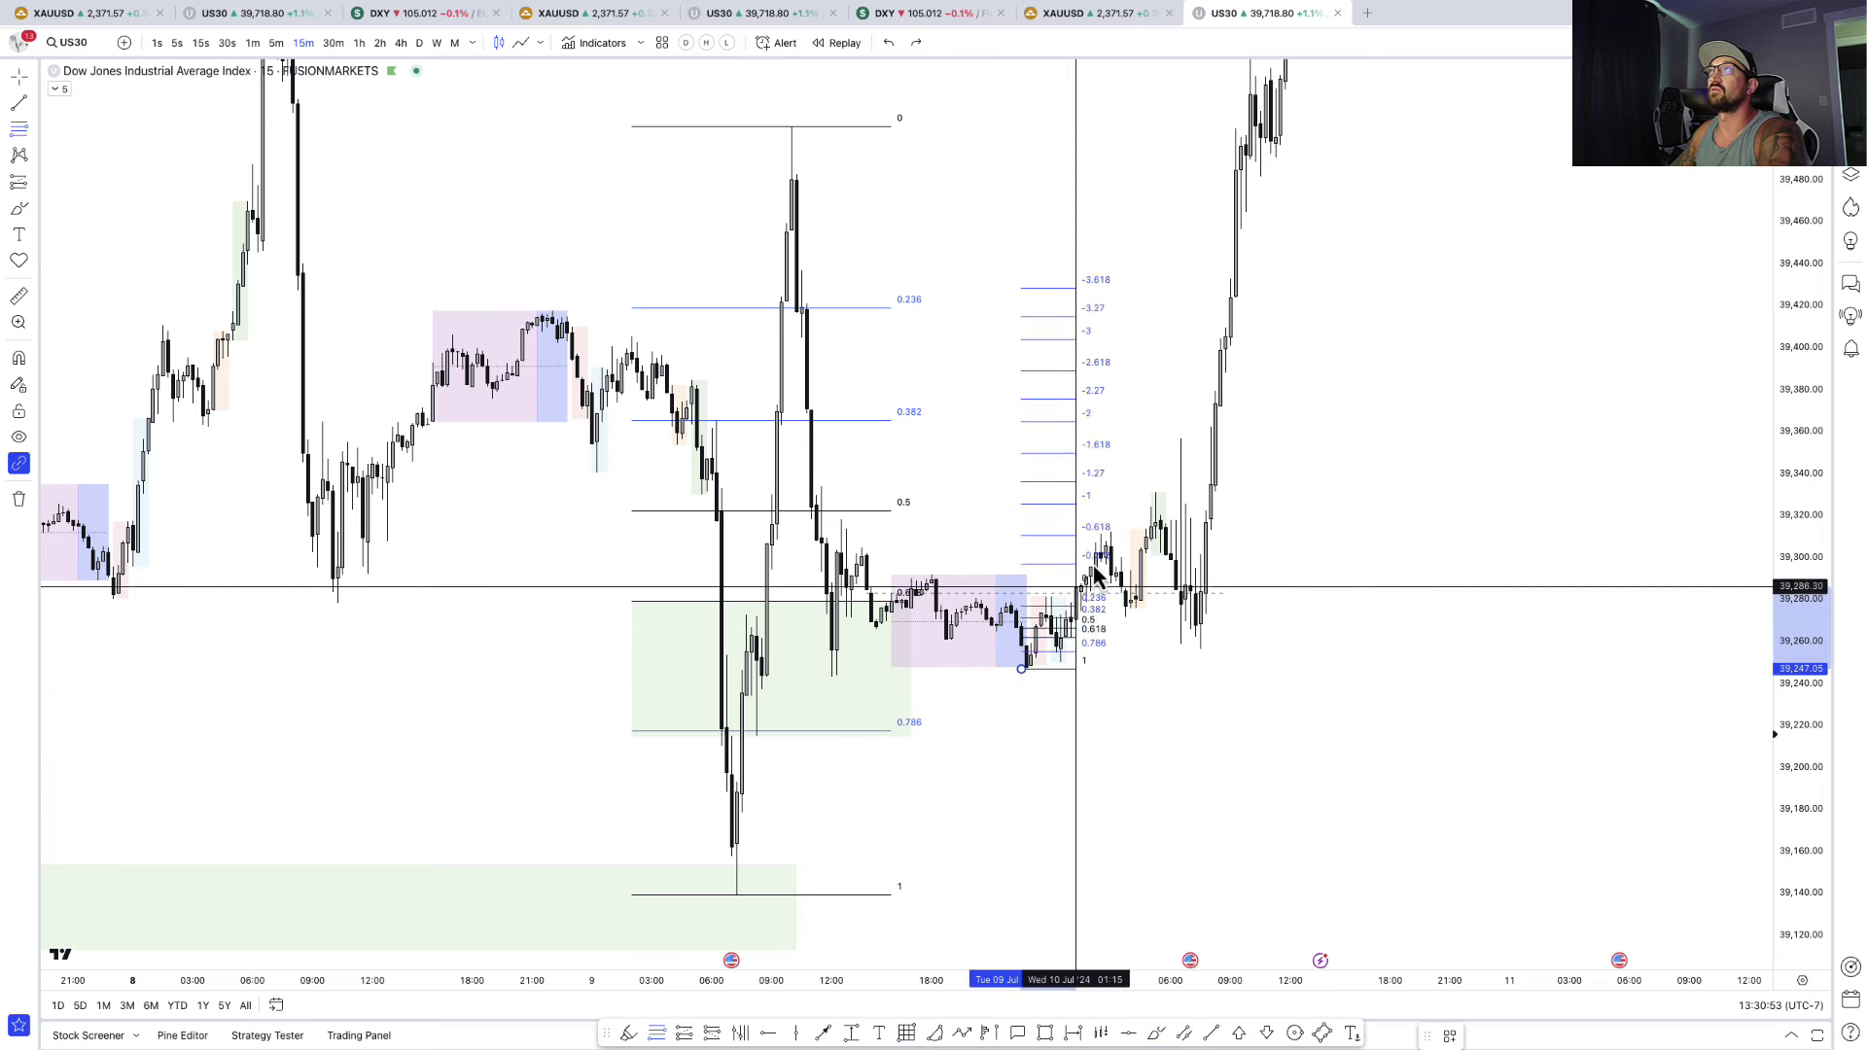
left_click(1131, 532)
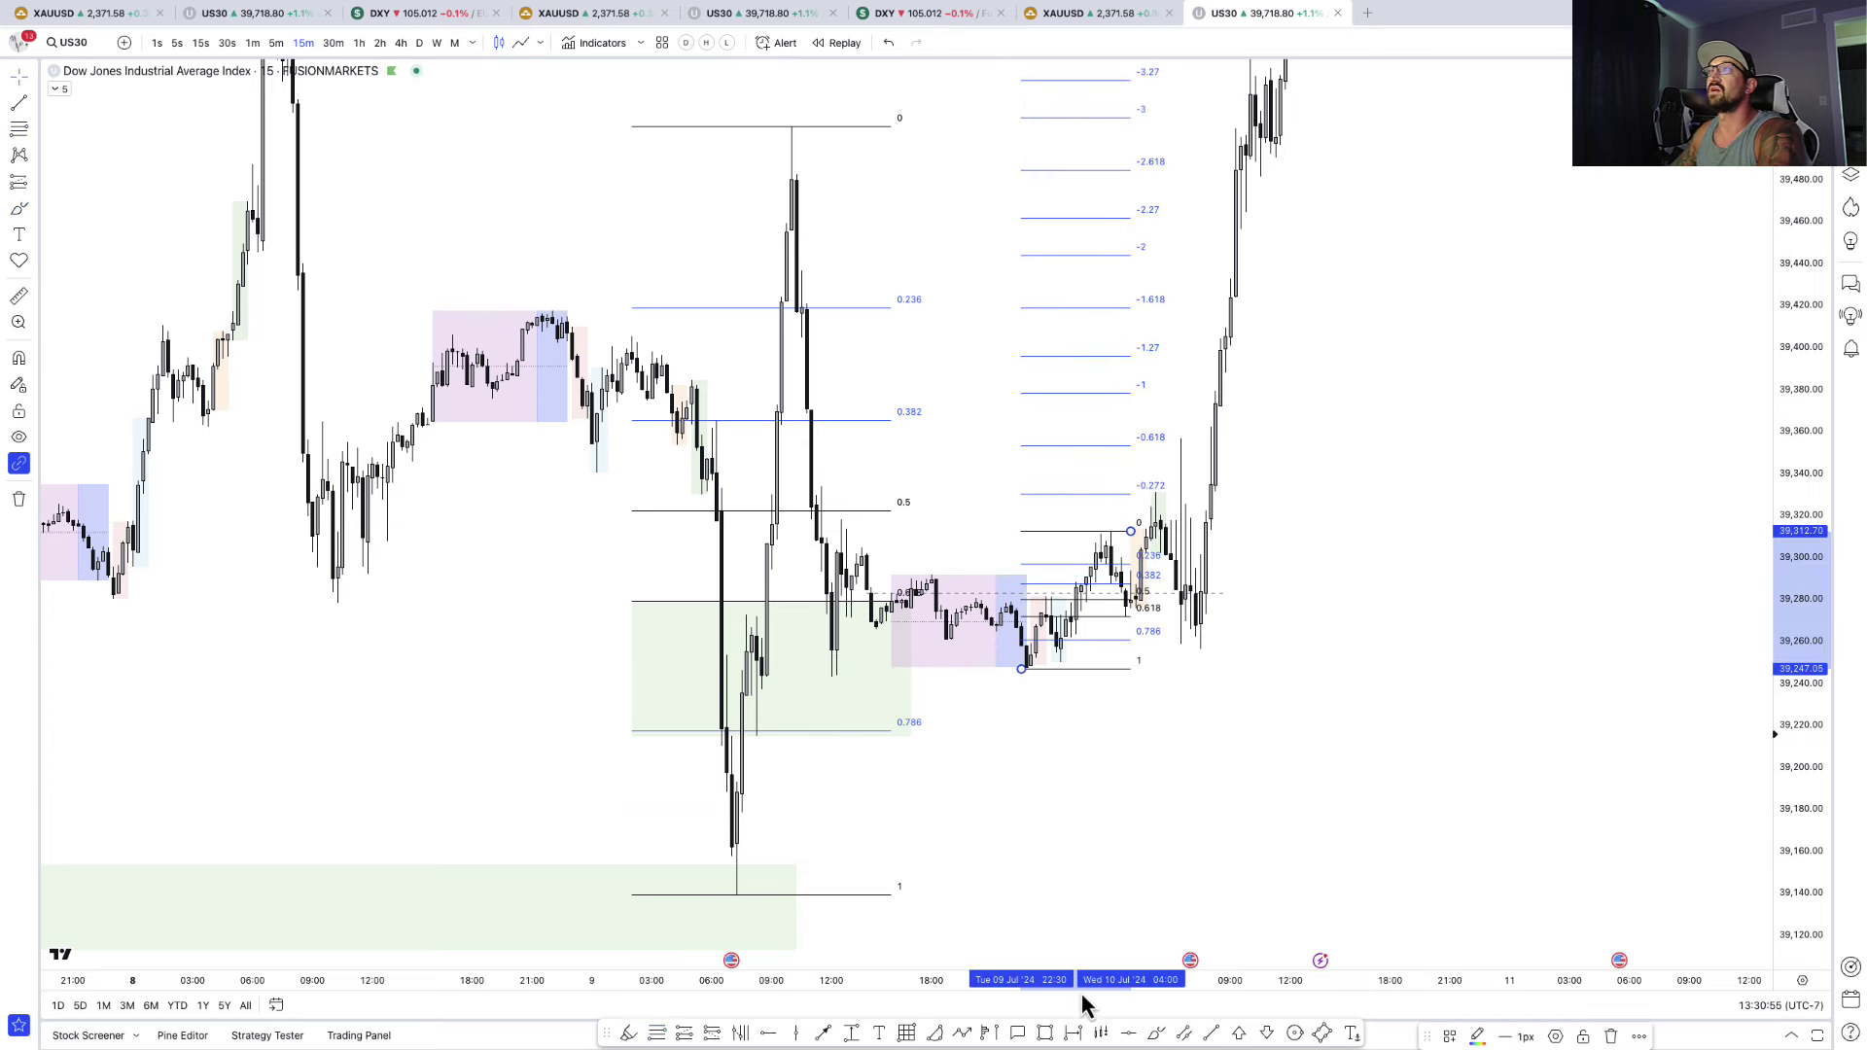
- Draw a green rectangle from 9 July 22:45 to 10 July 10:30 between about 39,272 and 39,262
left_click(1045, 1034)
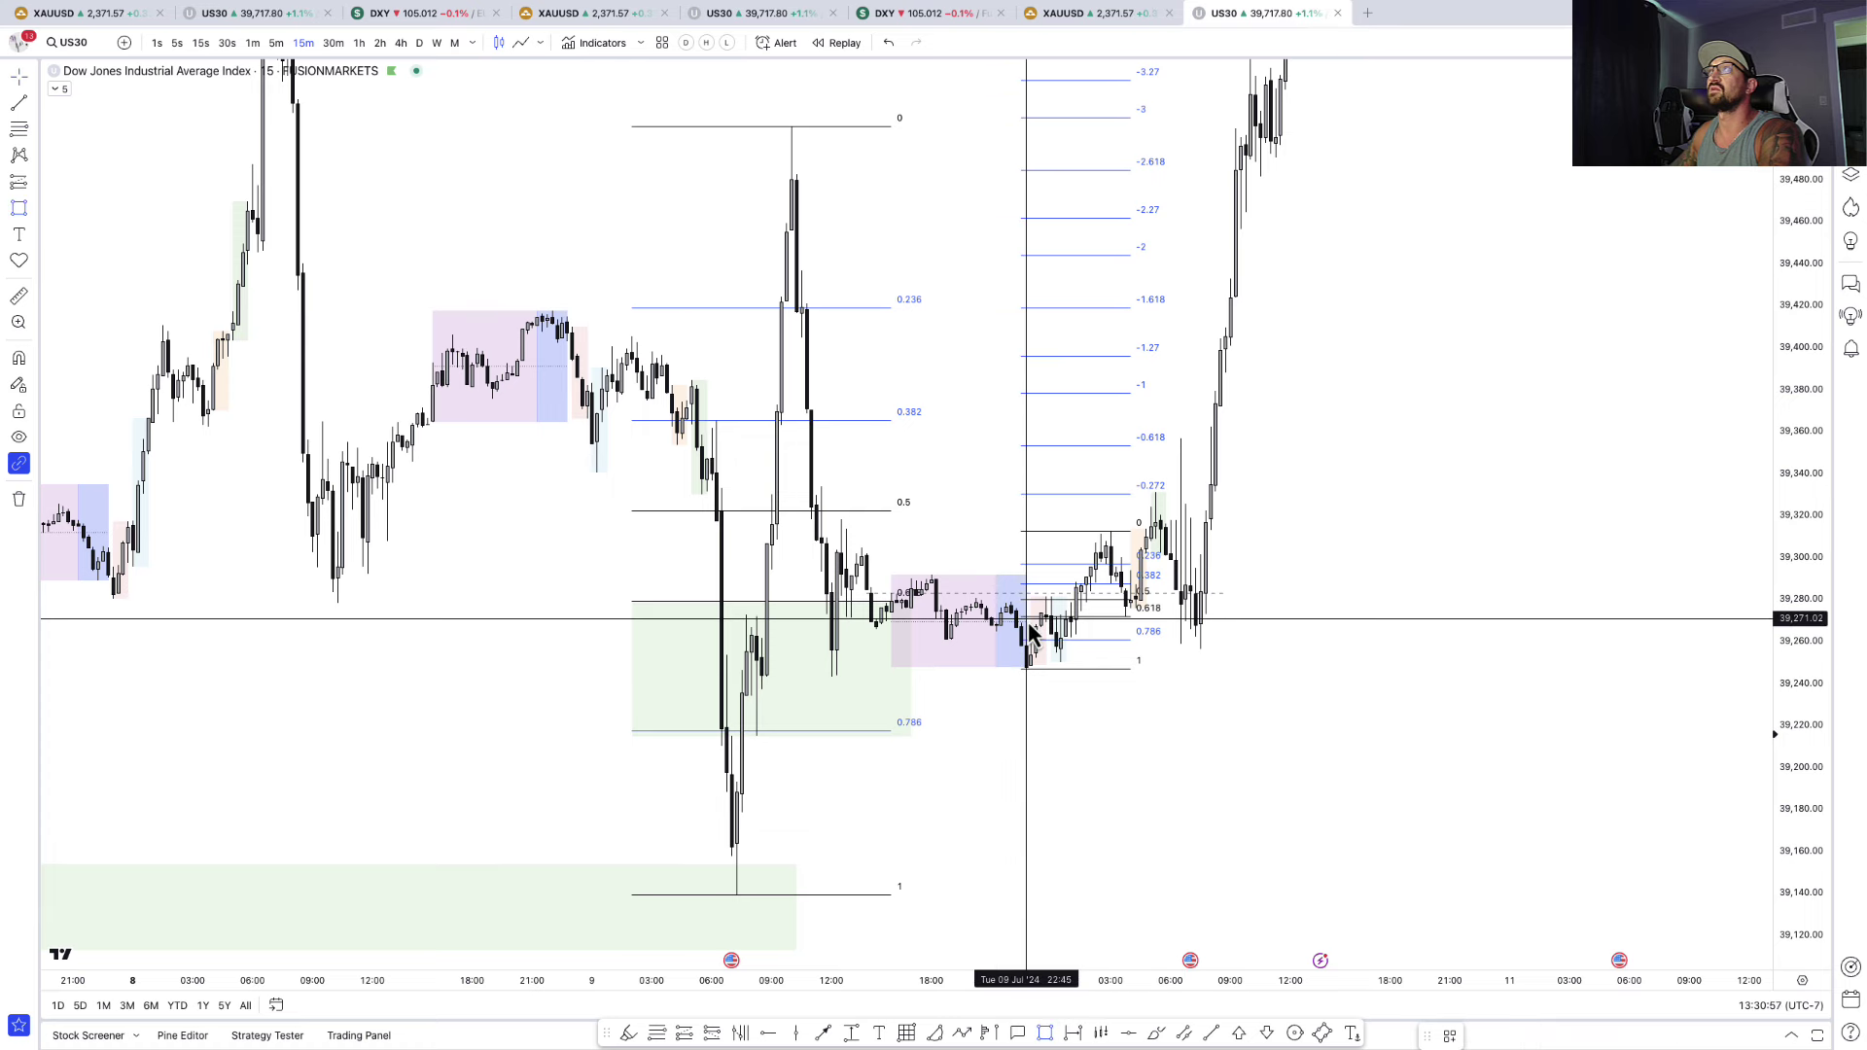
left_click(1027, 621)
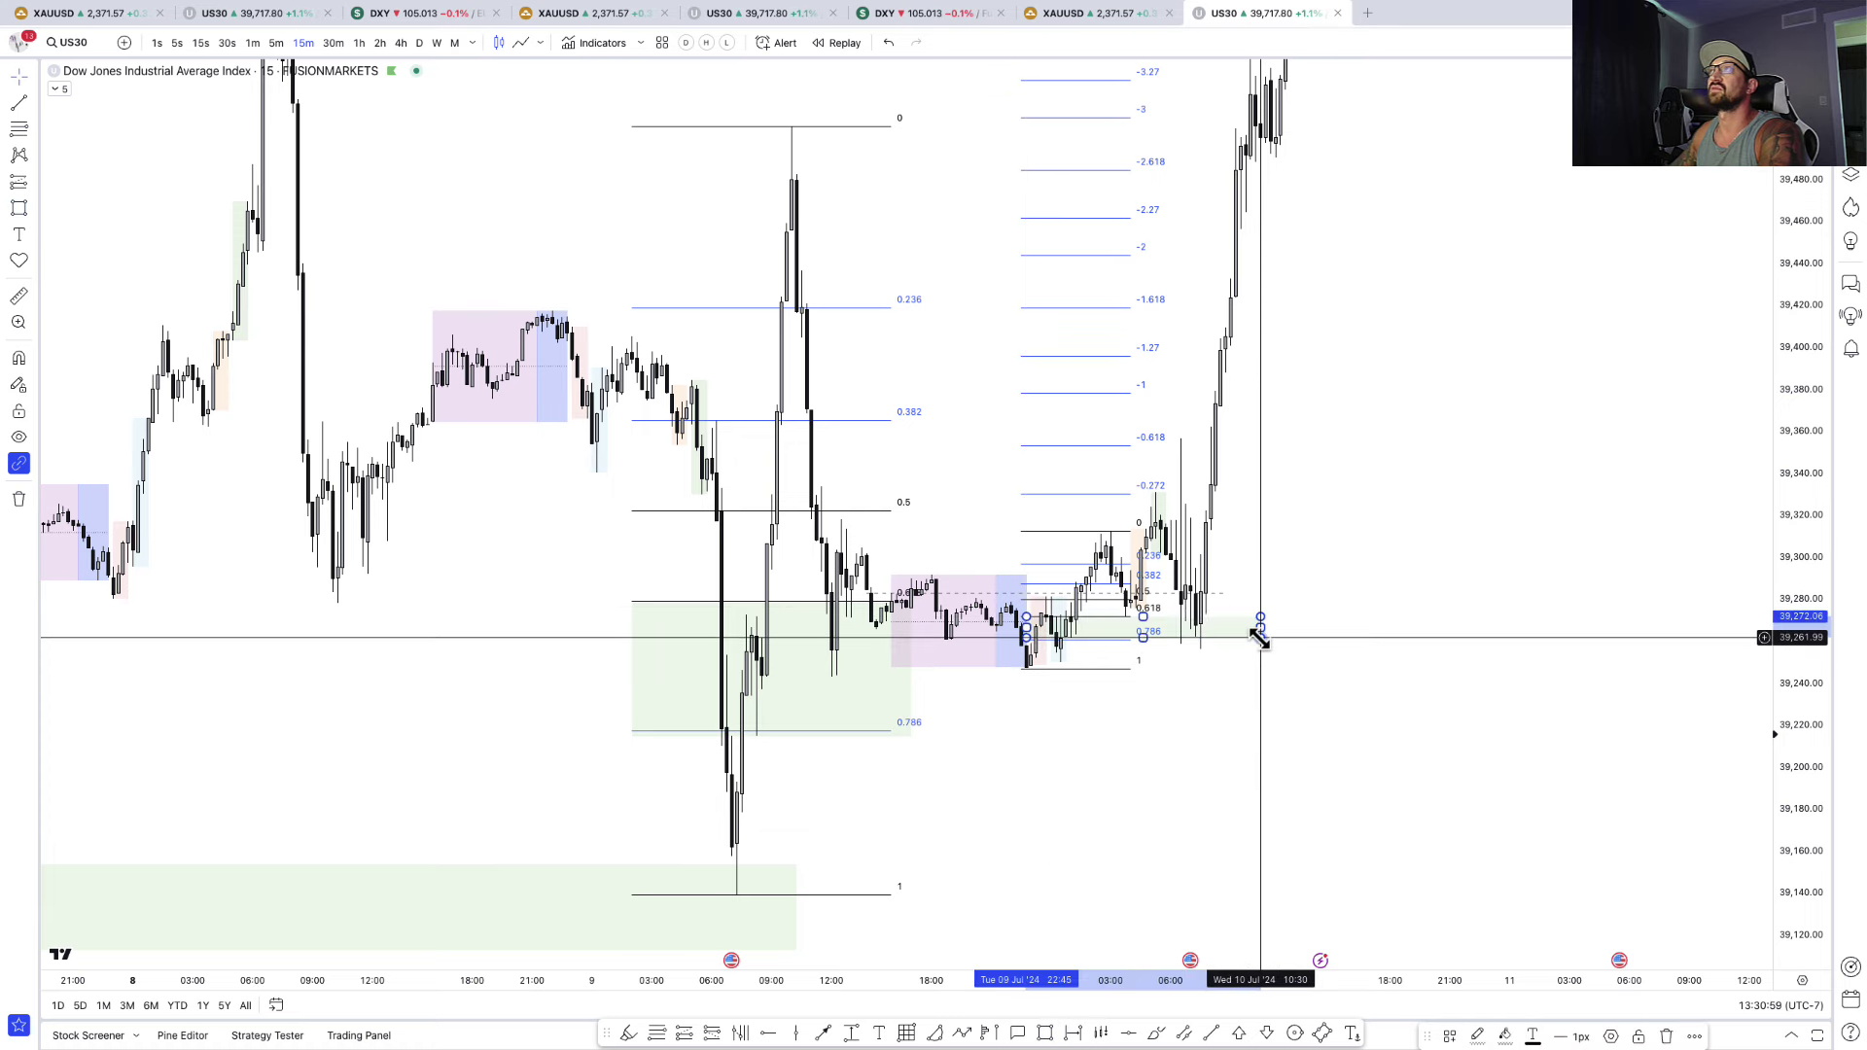
left_click(1260, 637)
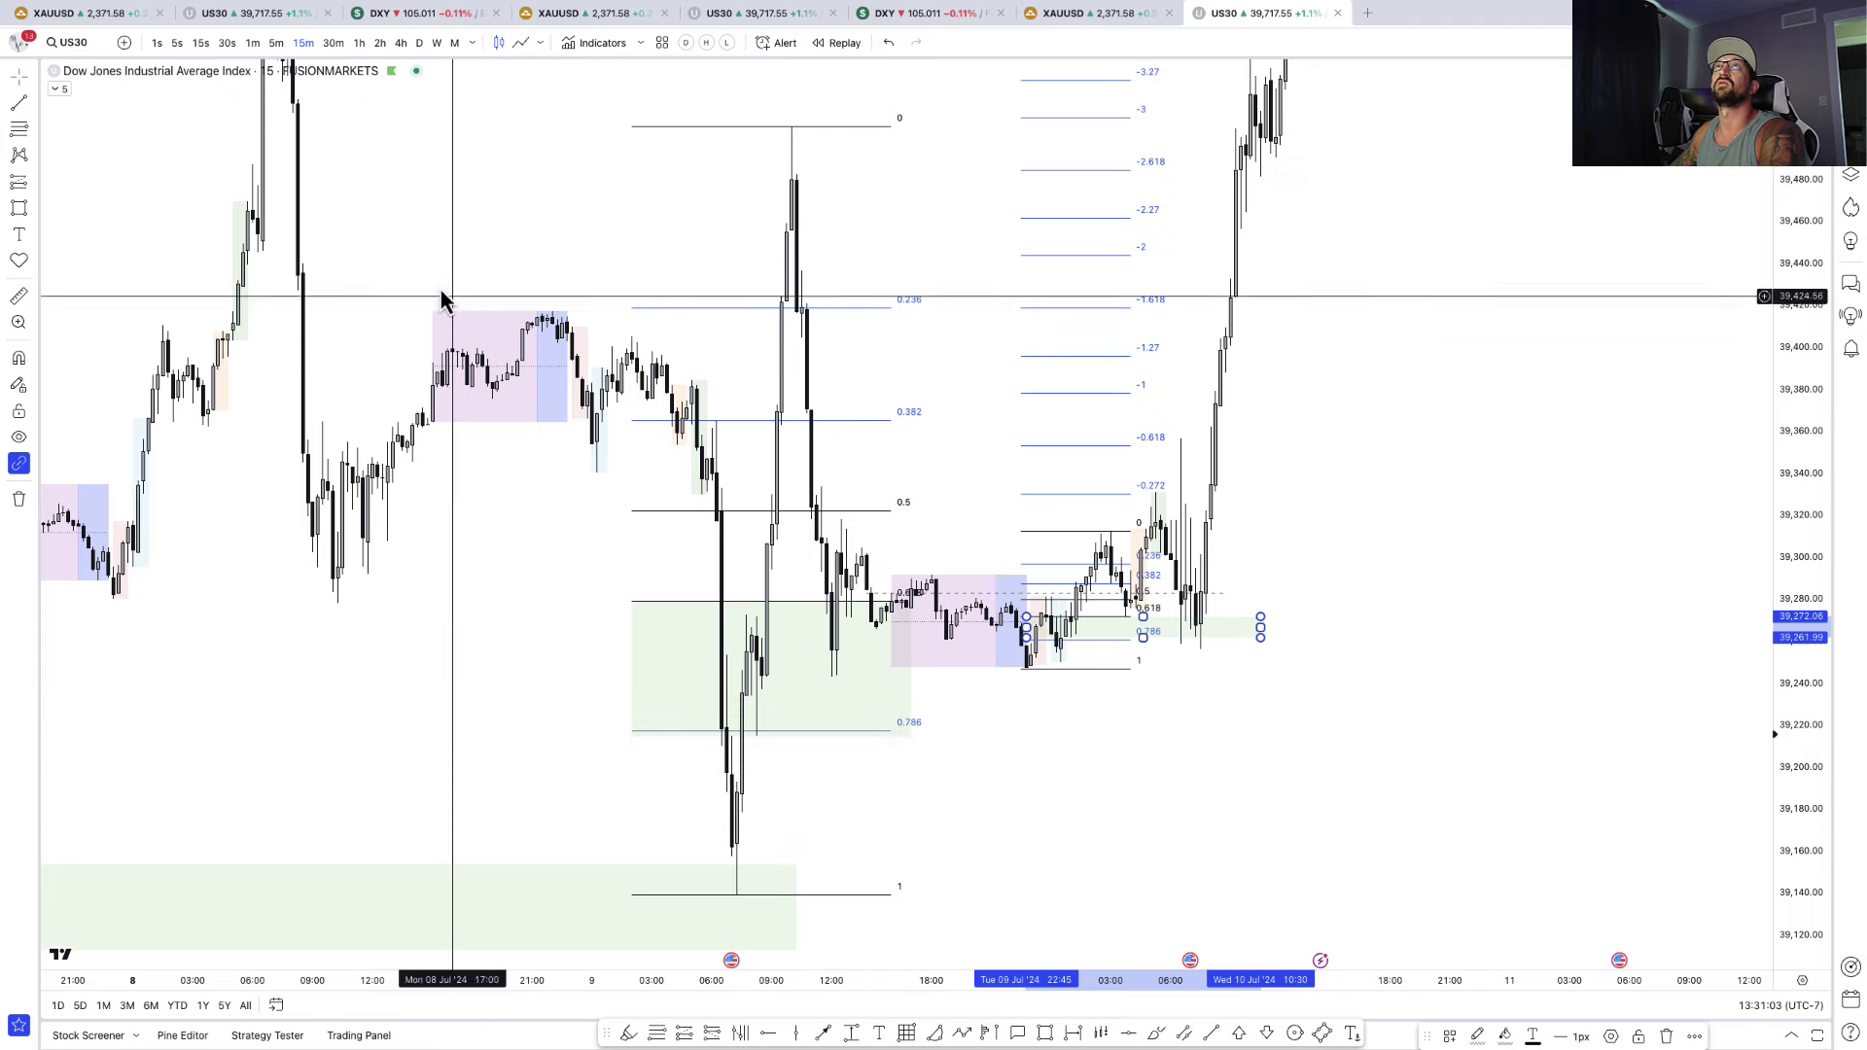
- On the 5-minute timeframe, place a narrow long position on 10 July with entry at about 39,303, stop 39,248 and target 39,519
left_click(277, 43)
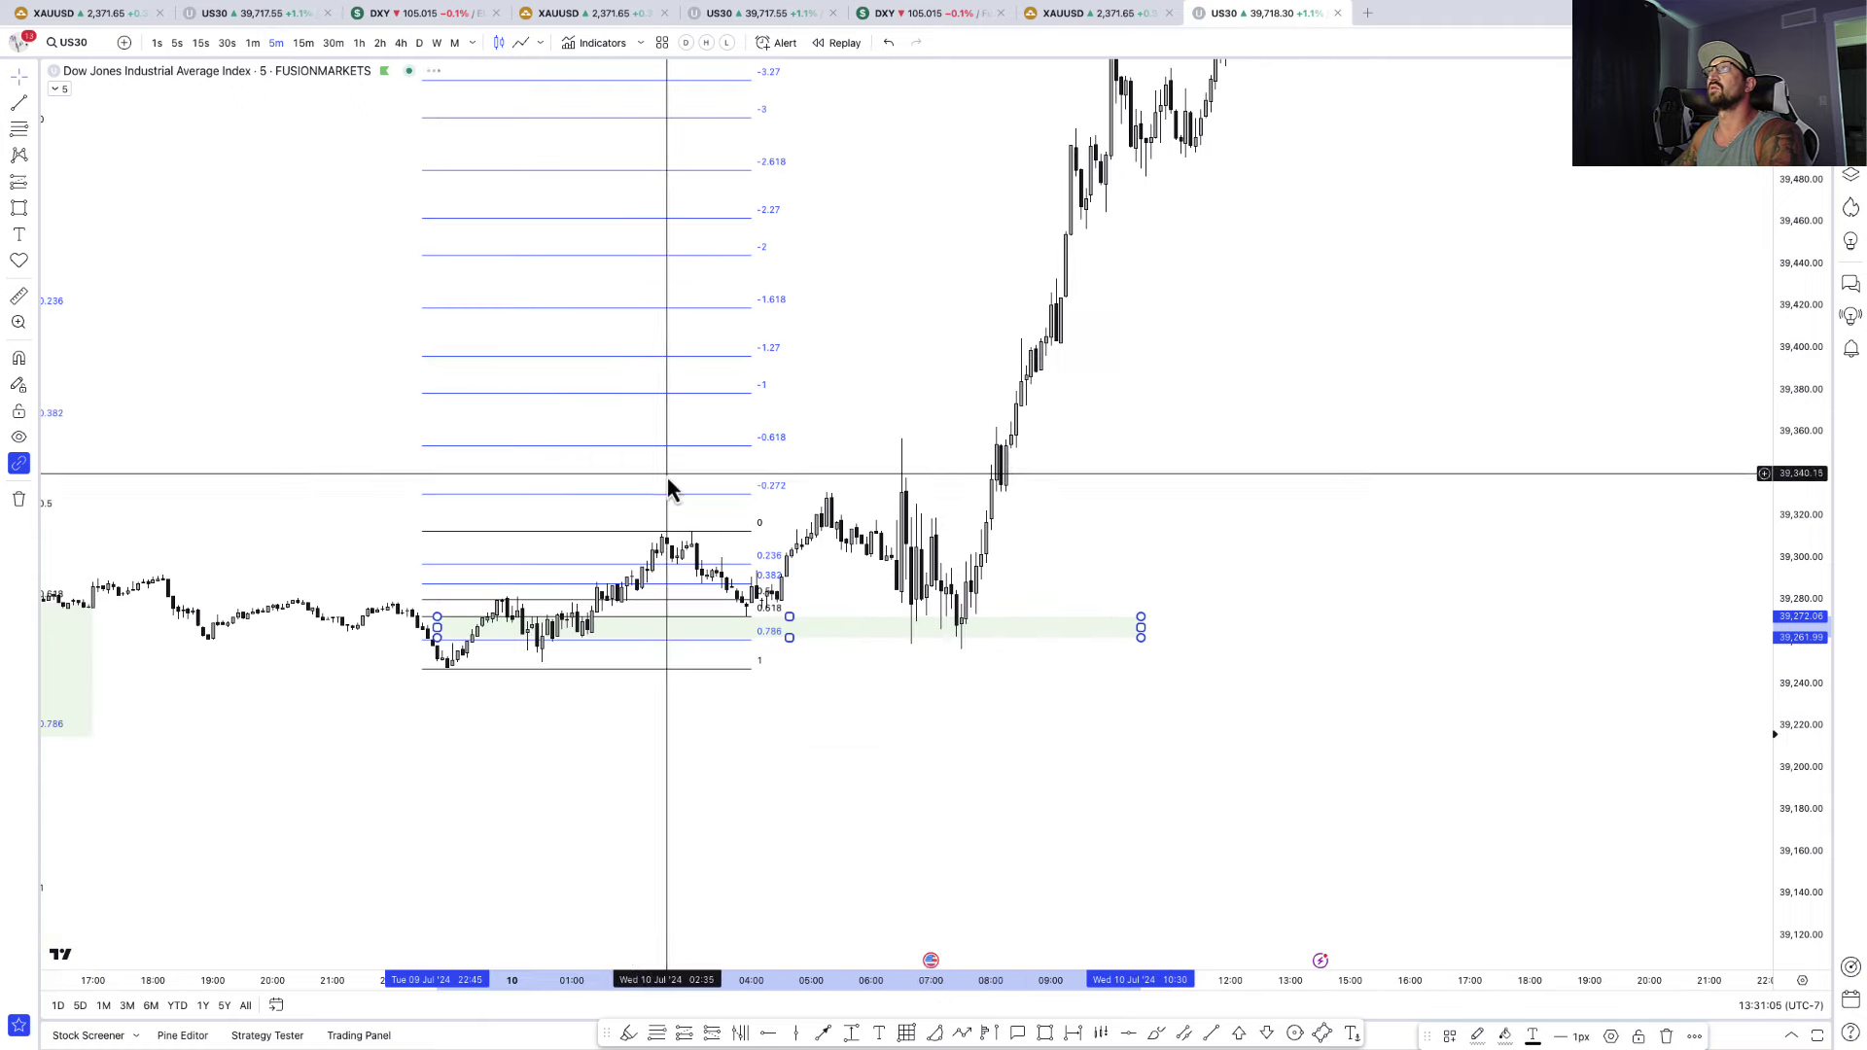
left_click(685, 1034)
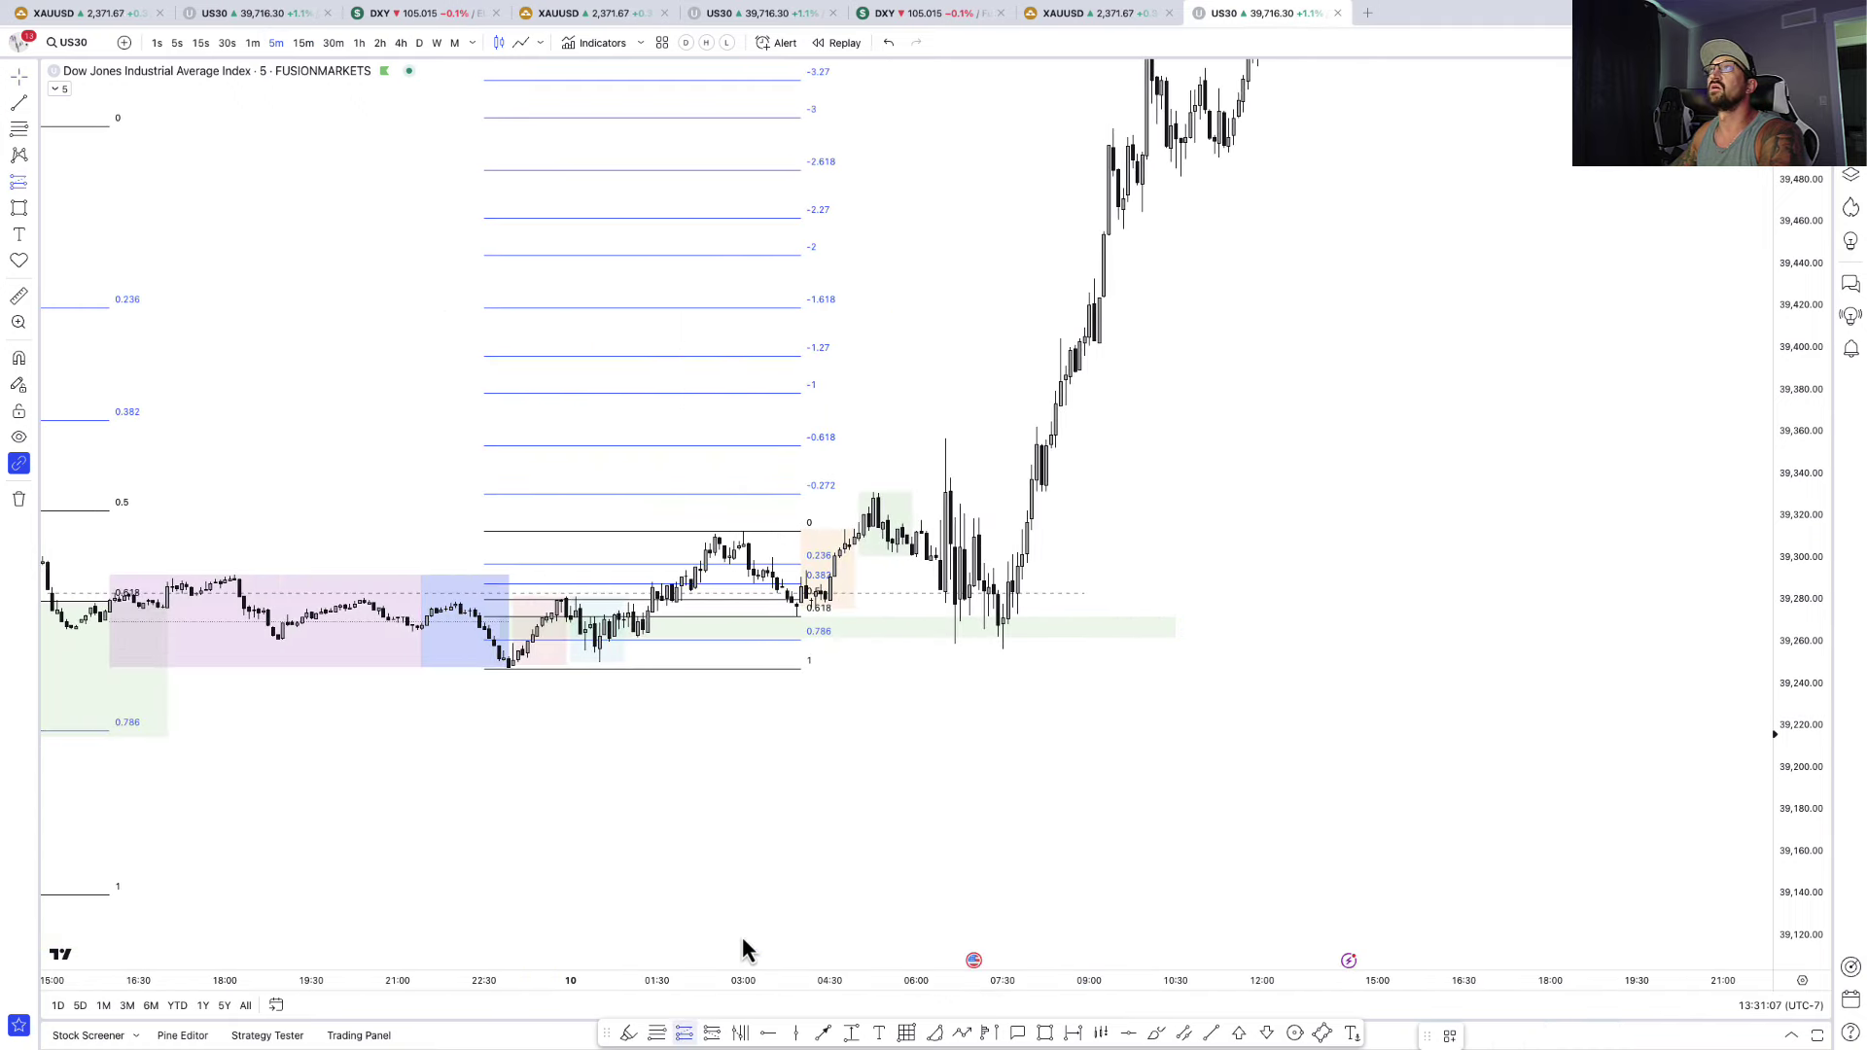
left_click_drag(1011, 554, 1018, 667)
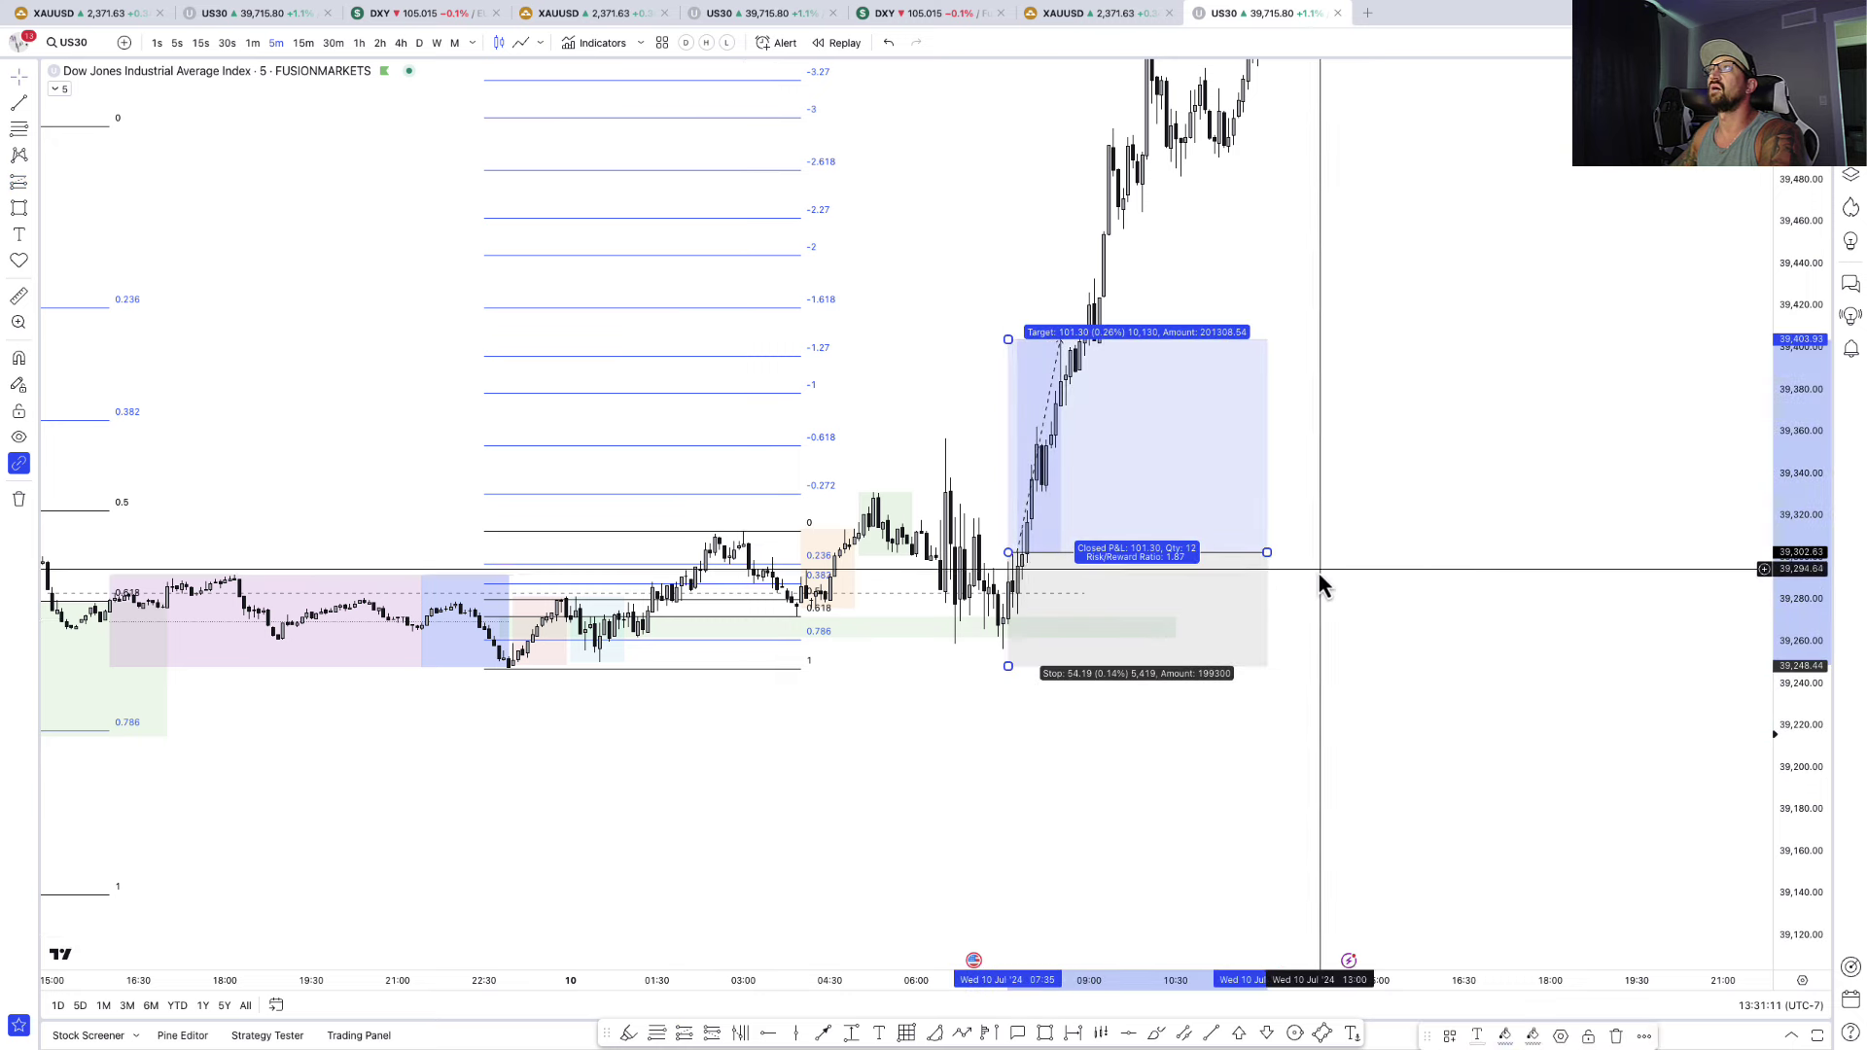
left_click_drag(1267, 552, 1019, 533)
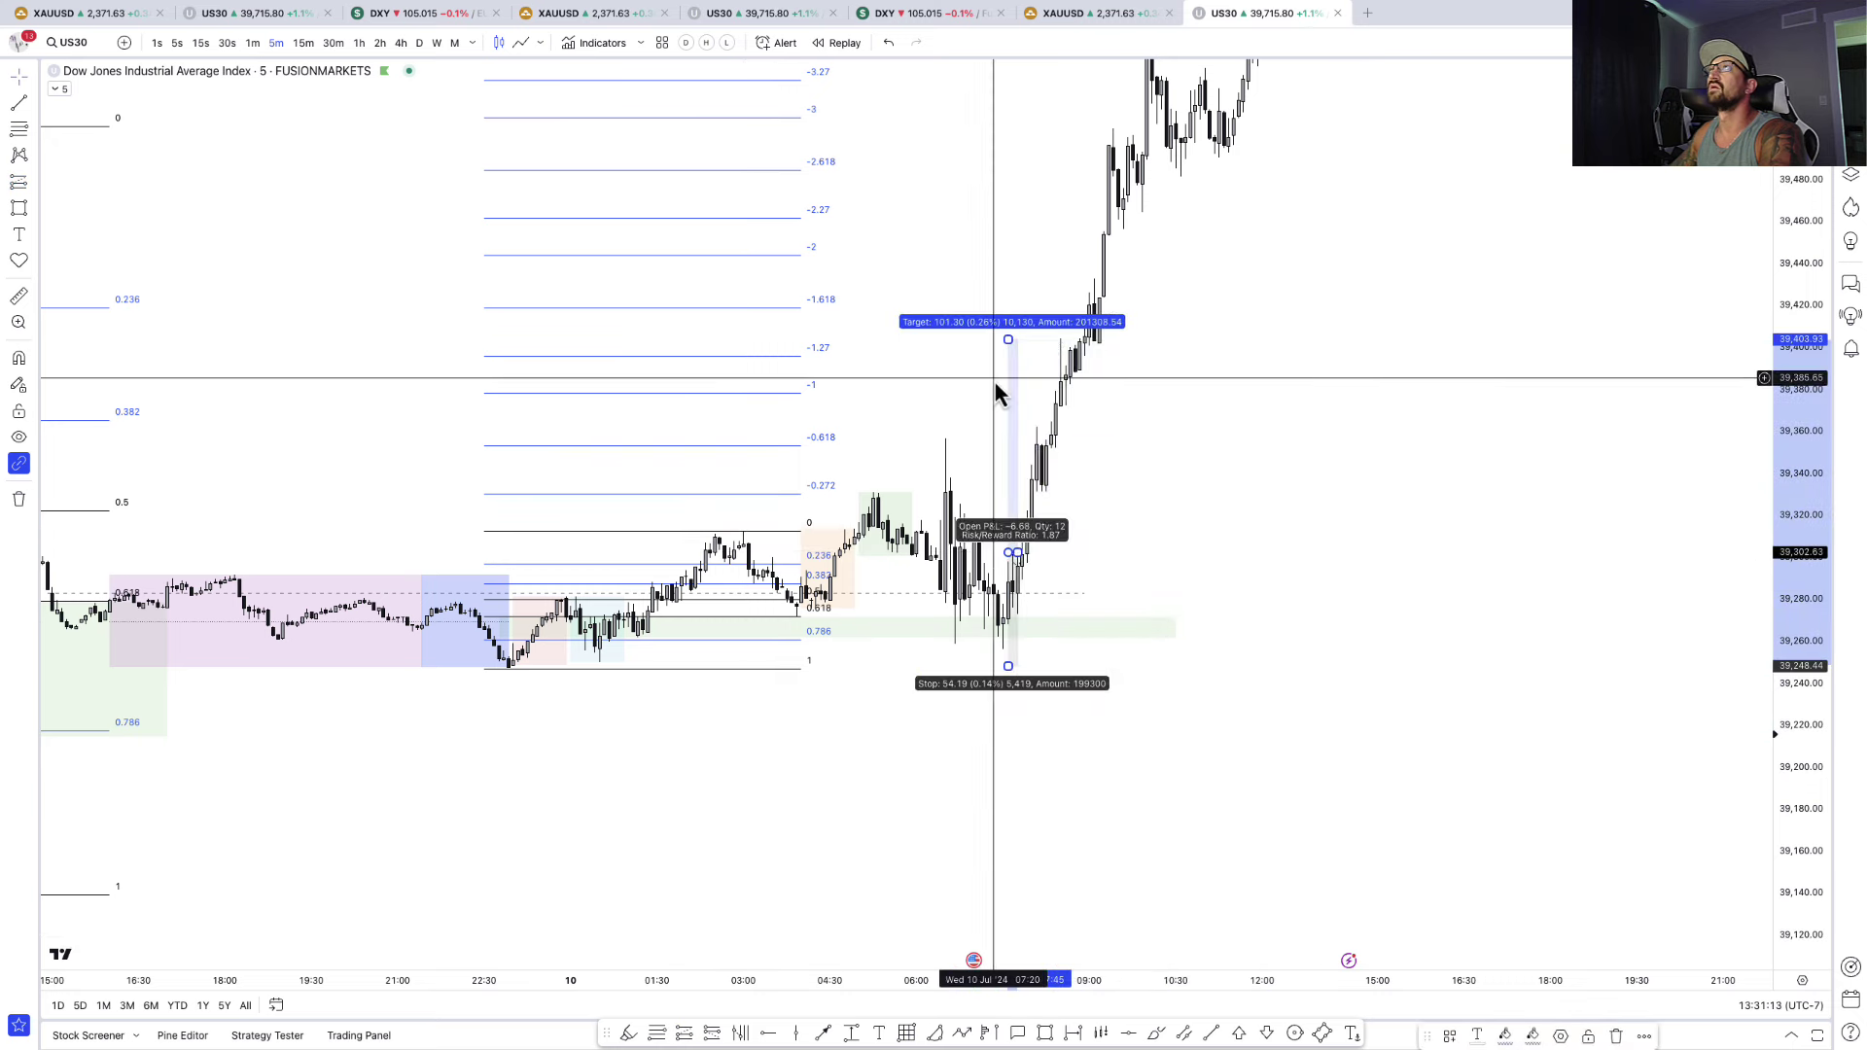
left_click_drag(1009, 339, 1017, 99)
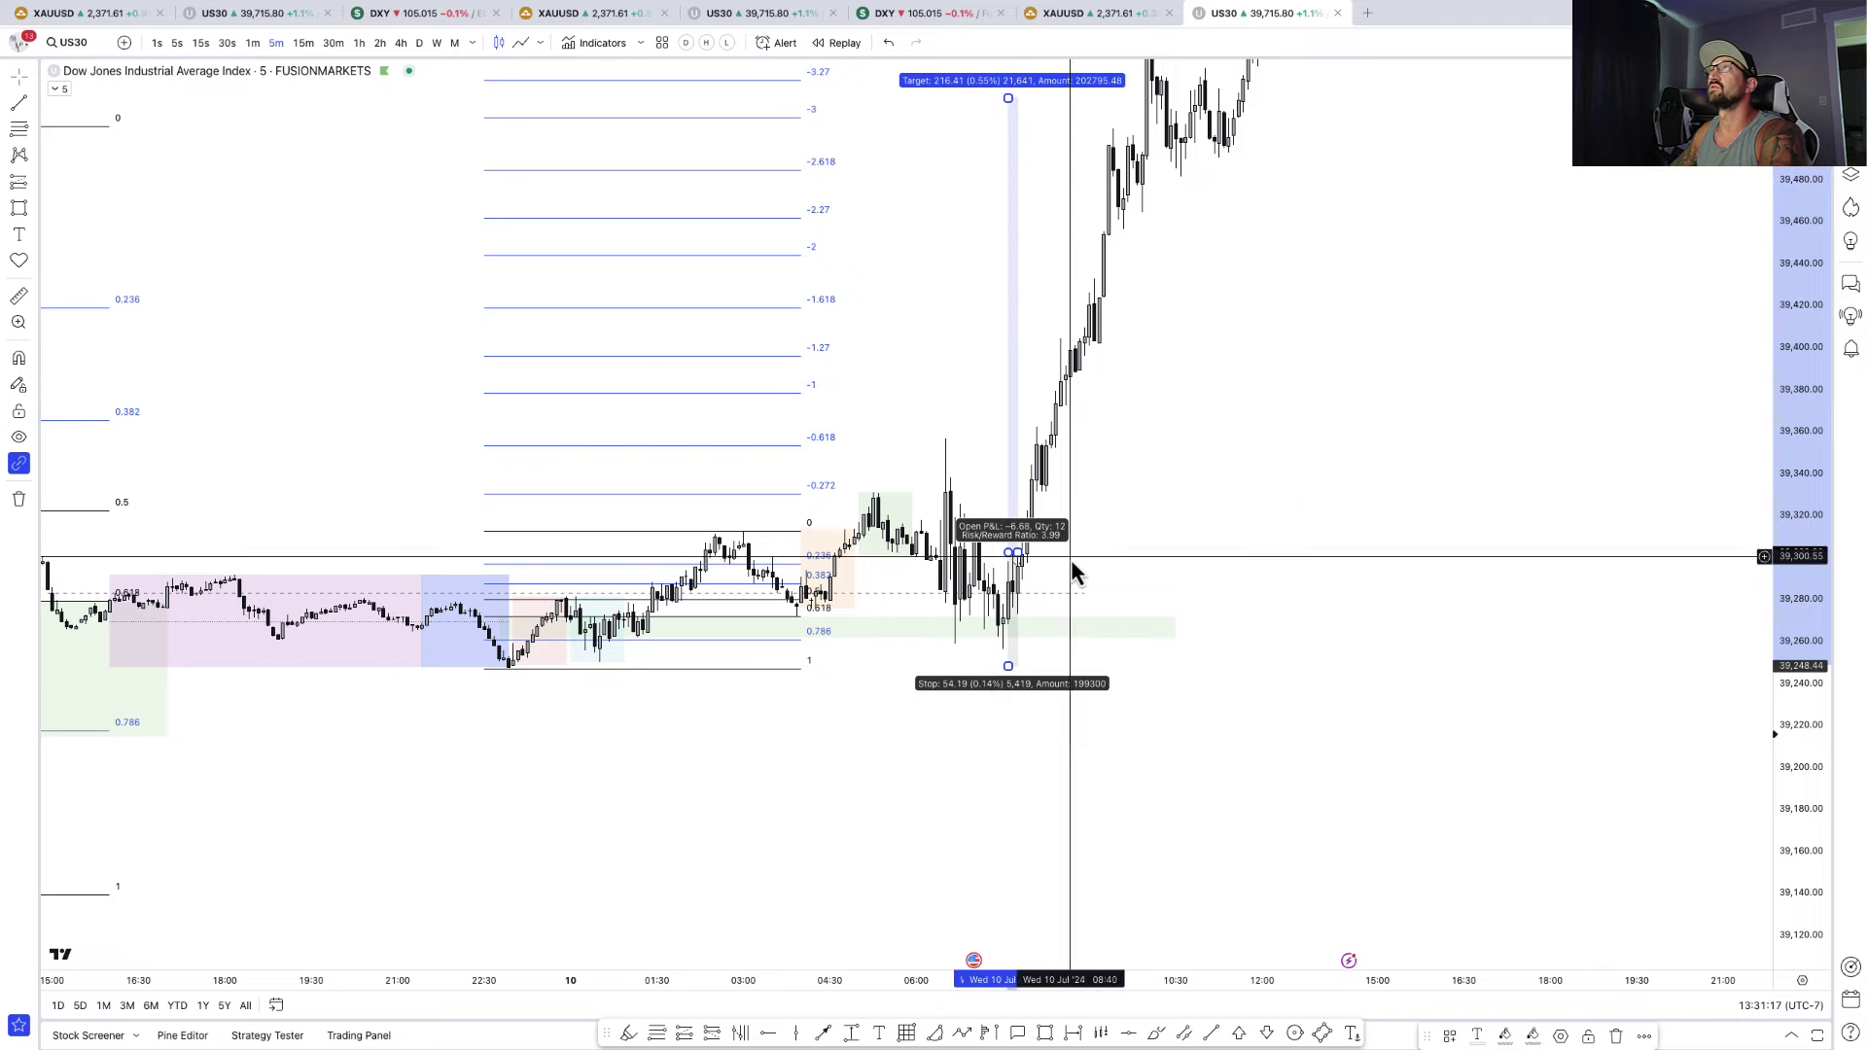
left_click_drag(1167, 557, 1334, 557)
- Place a second long position at 10 July 08:00 with entry about 39,345, stop 39,272 and target 39,519, and extend the first to 08:35
scroll(1328, 551, "up", 2)
scroll(1327, 553, "up", 2)
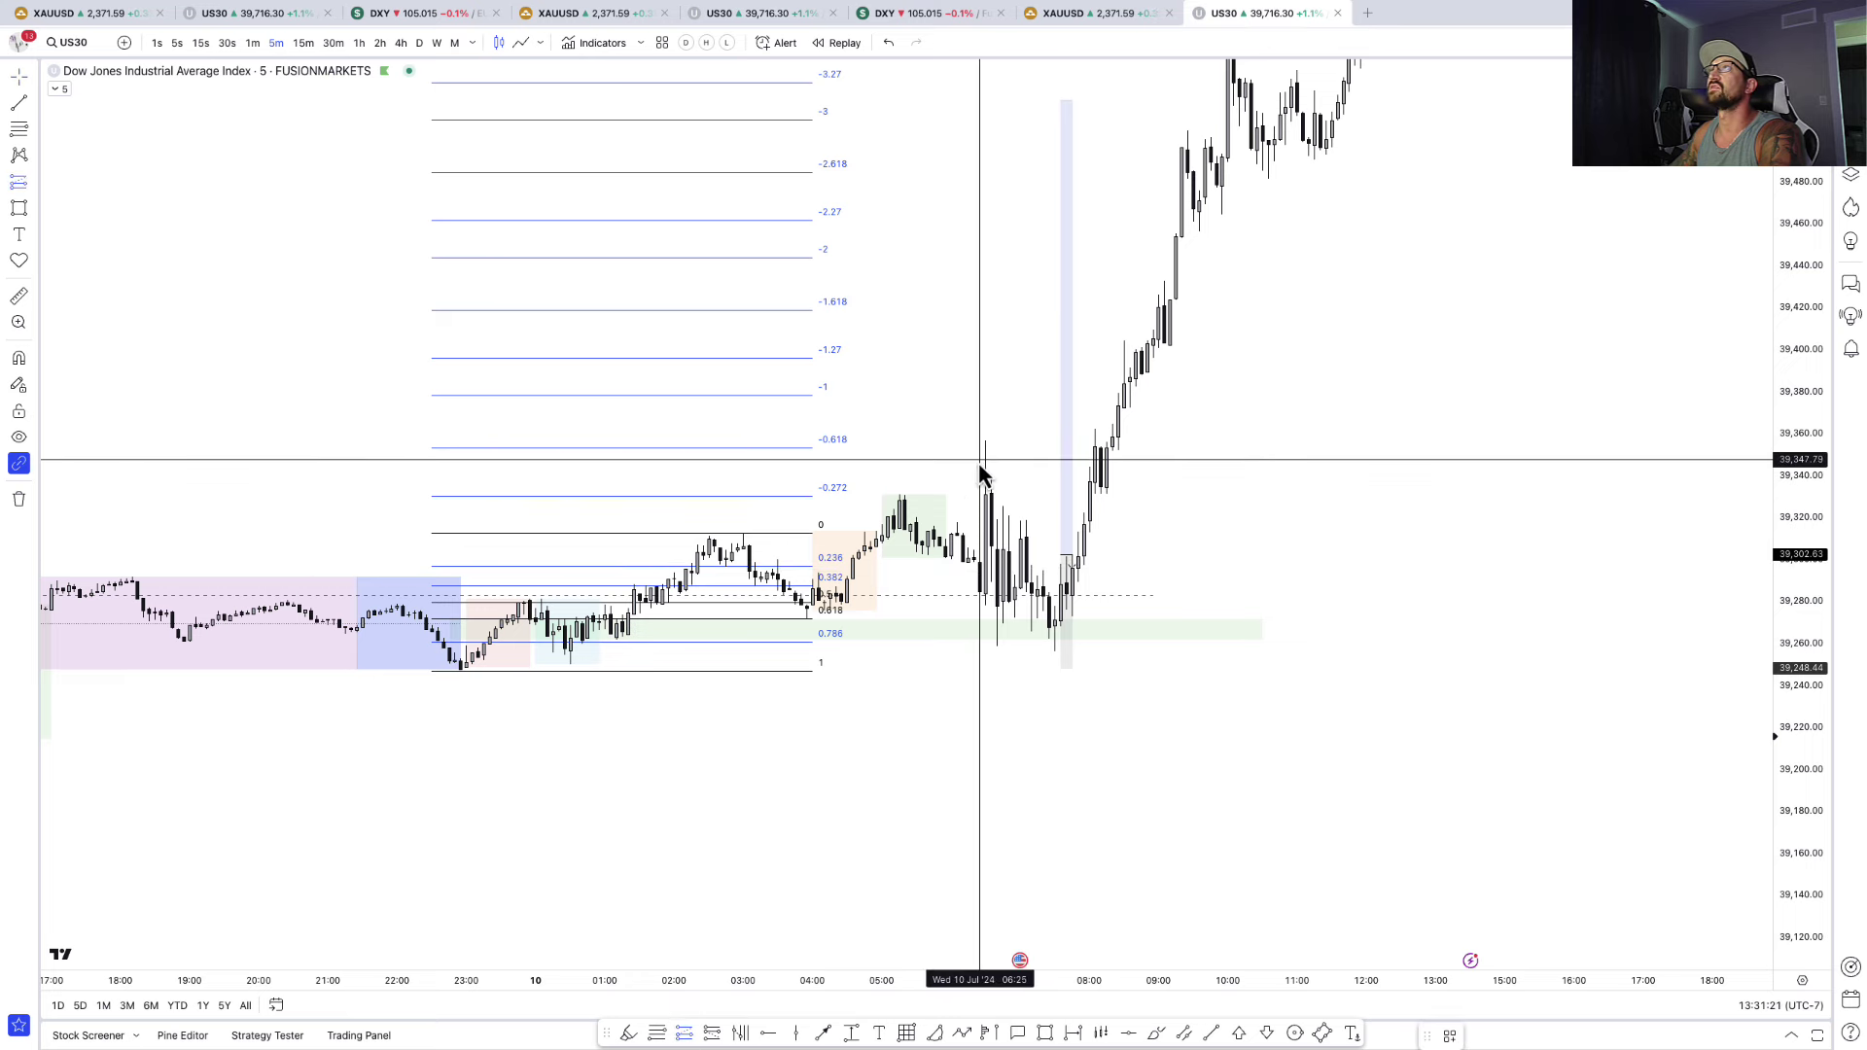
left_click(1091, 471)
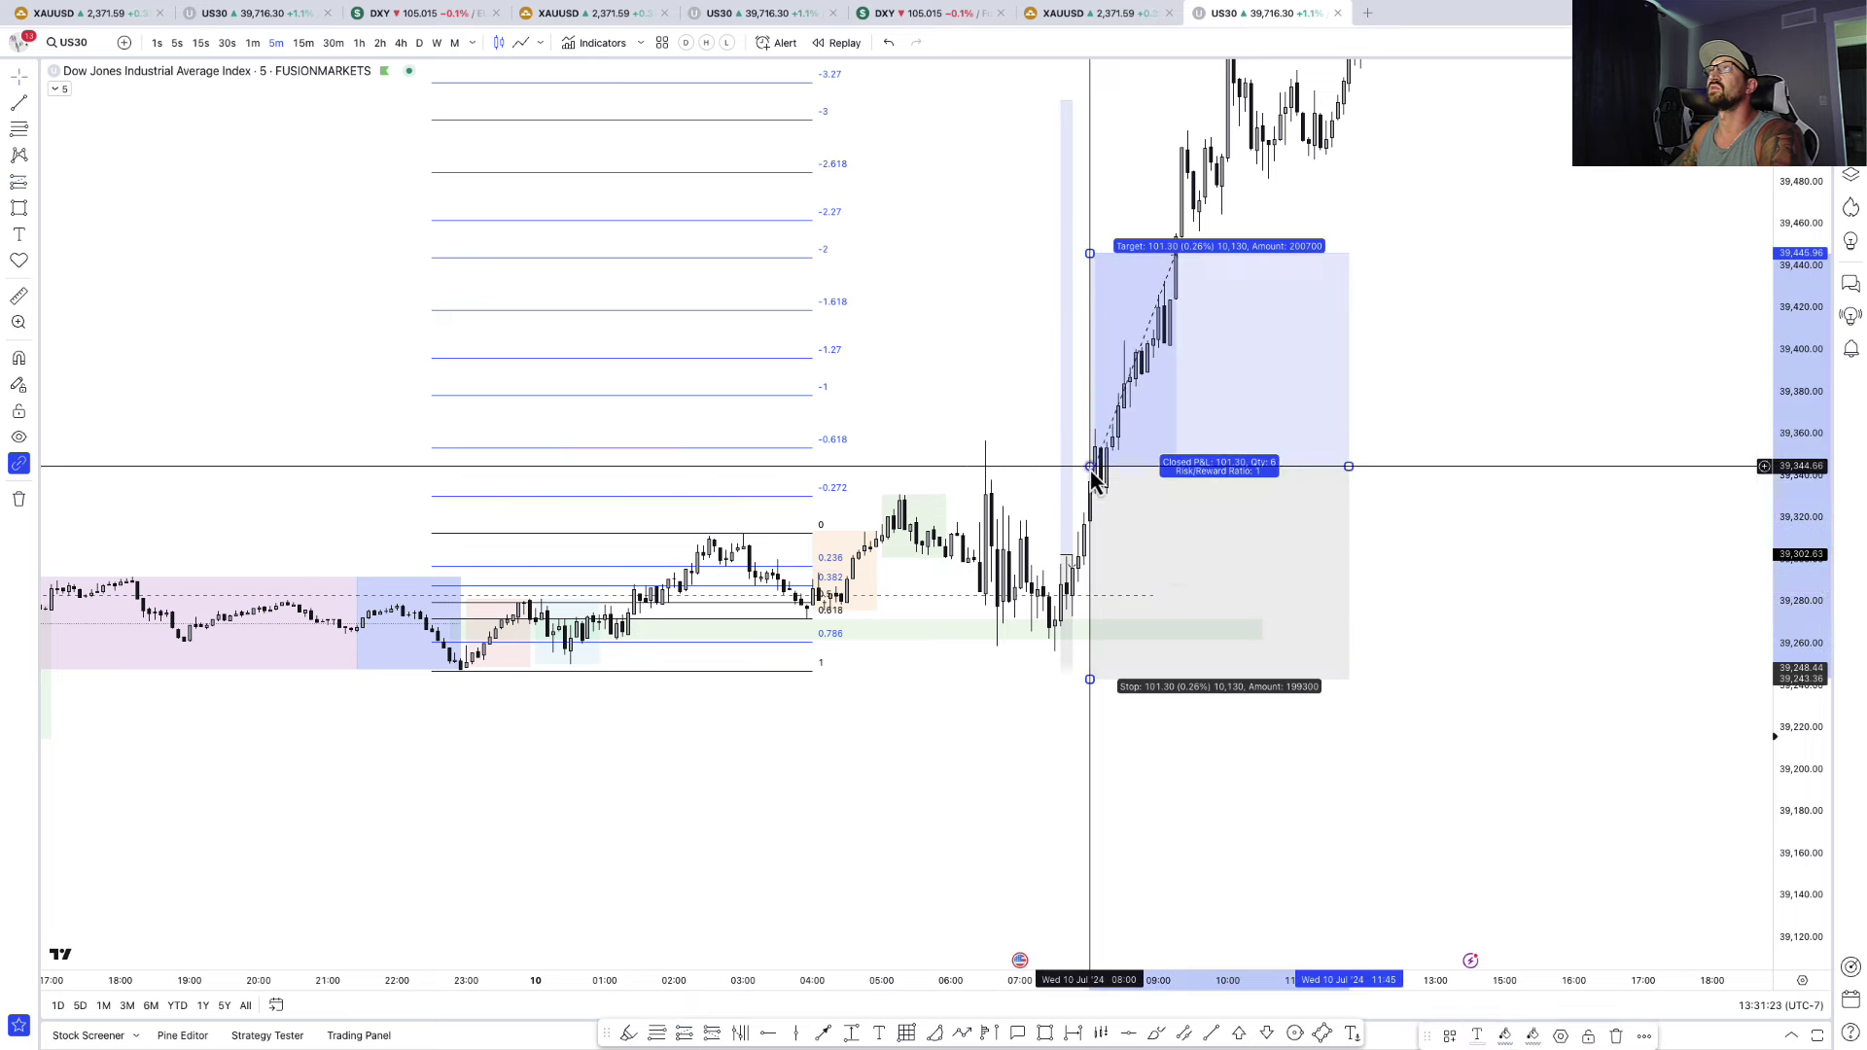
left_click_drag(1088, 683, 1095, 621)
left_click_drag(1537, 628, 1496, 722)
left_click(1096, 405)
left_click(1055, 358)
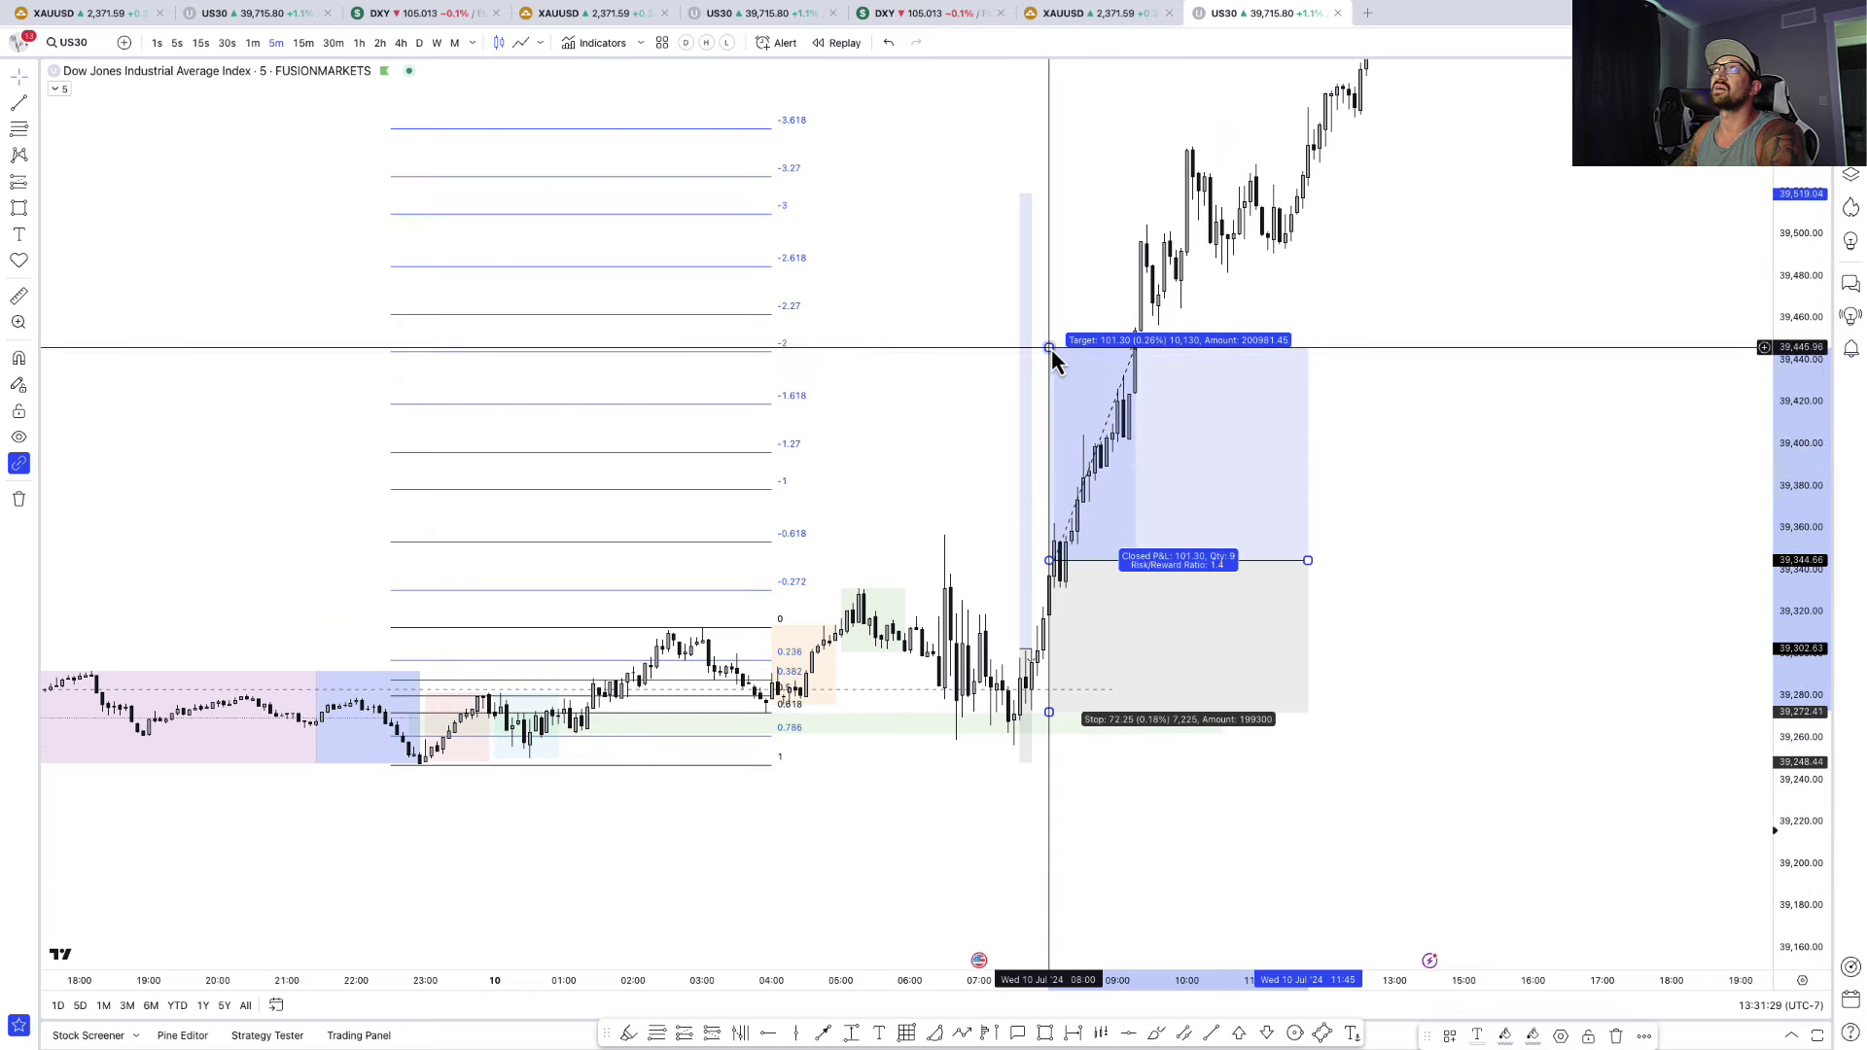
left_click_drag(1055, 358, 1058, 193)
left_click(1032, 650)
left_click_drag(1035, 659, 1087, 652)
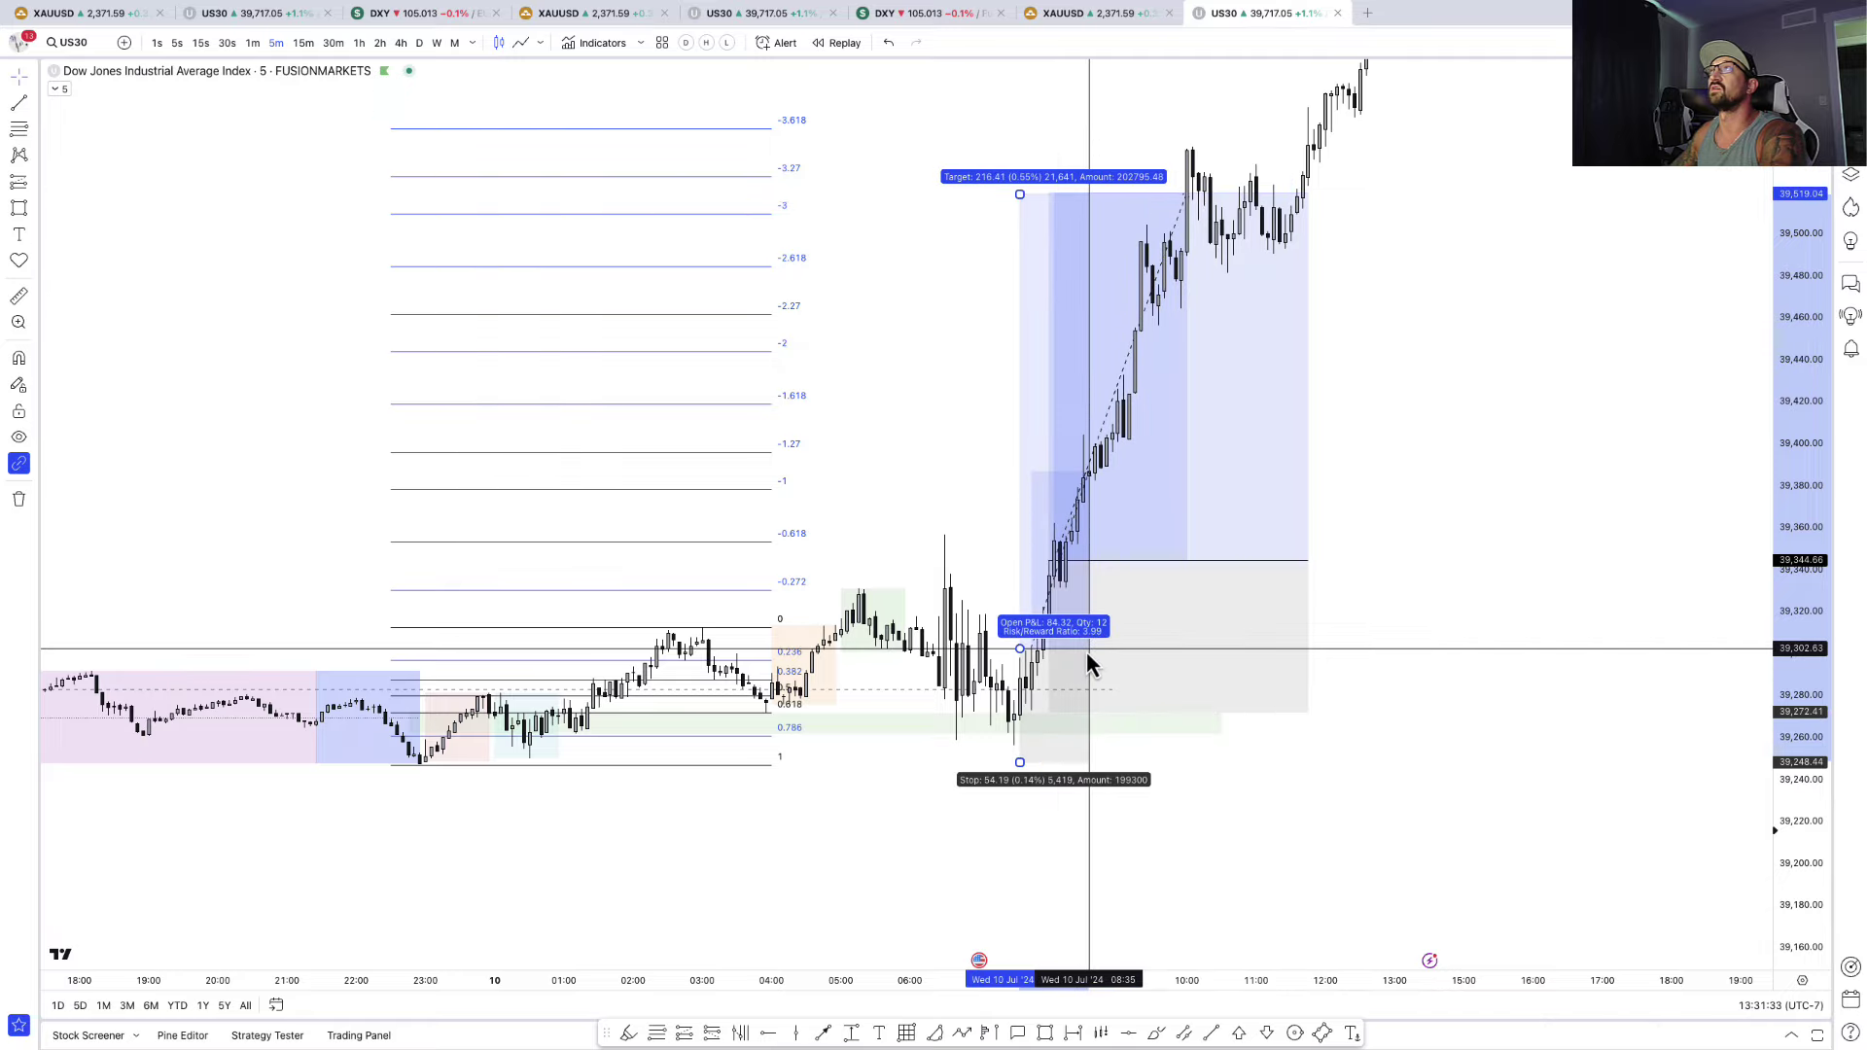
- Try brush strokes along the 10 July drop into the green zone and around the reversal low, then undo them
scroll(1457, 749, "down", 2)
scroll(1460, 743, "down", 2)
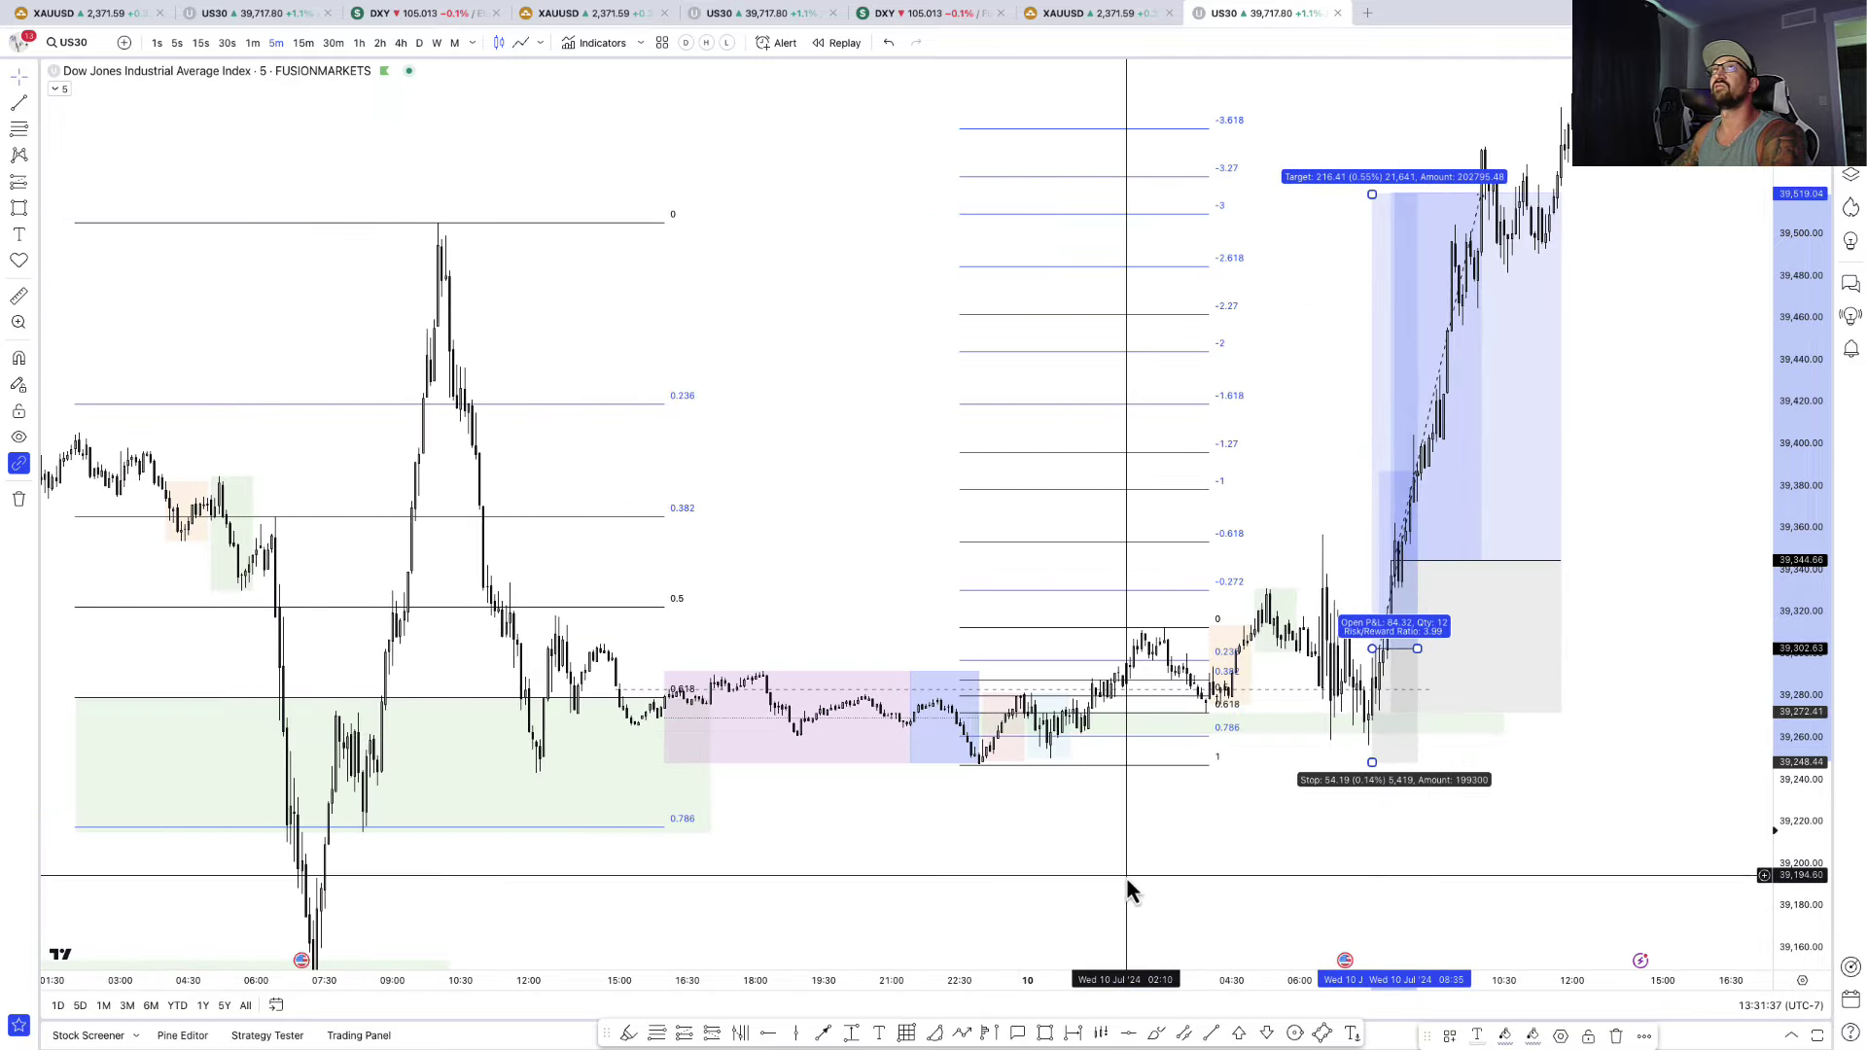
left_click_drag(717, 396, 1009, 319)
scroll(1028, 681, "right", 10)
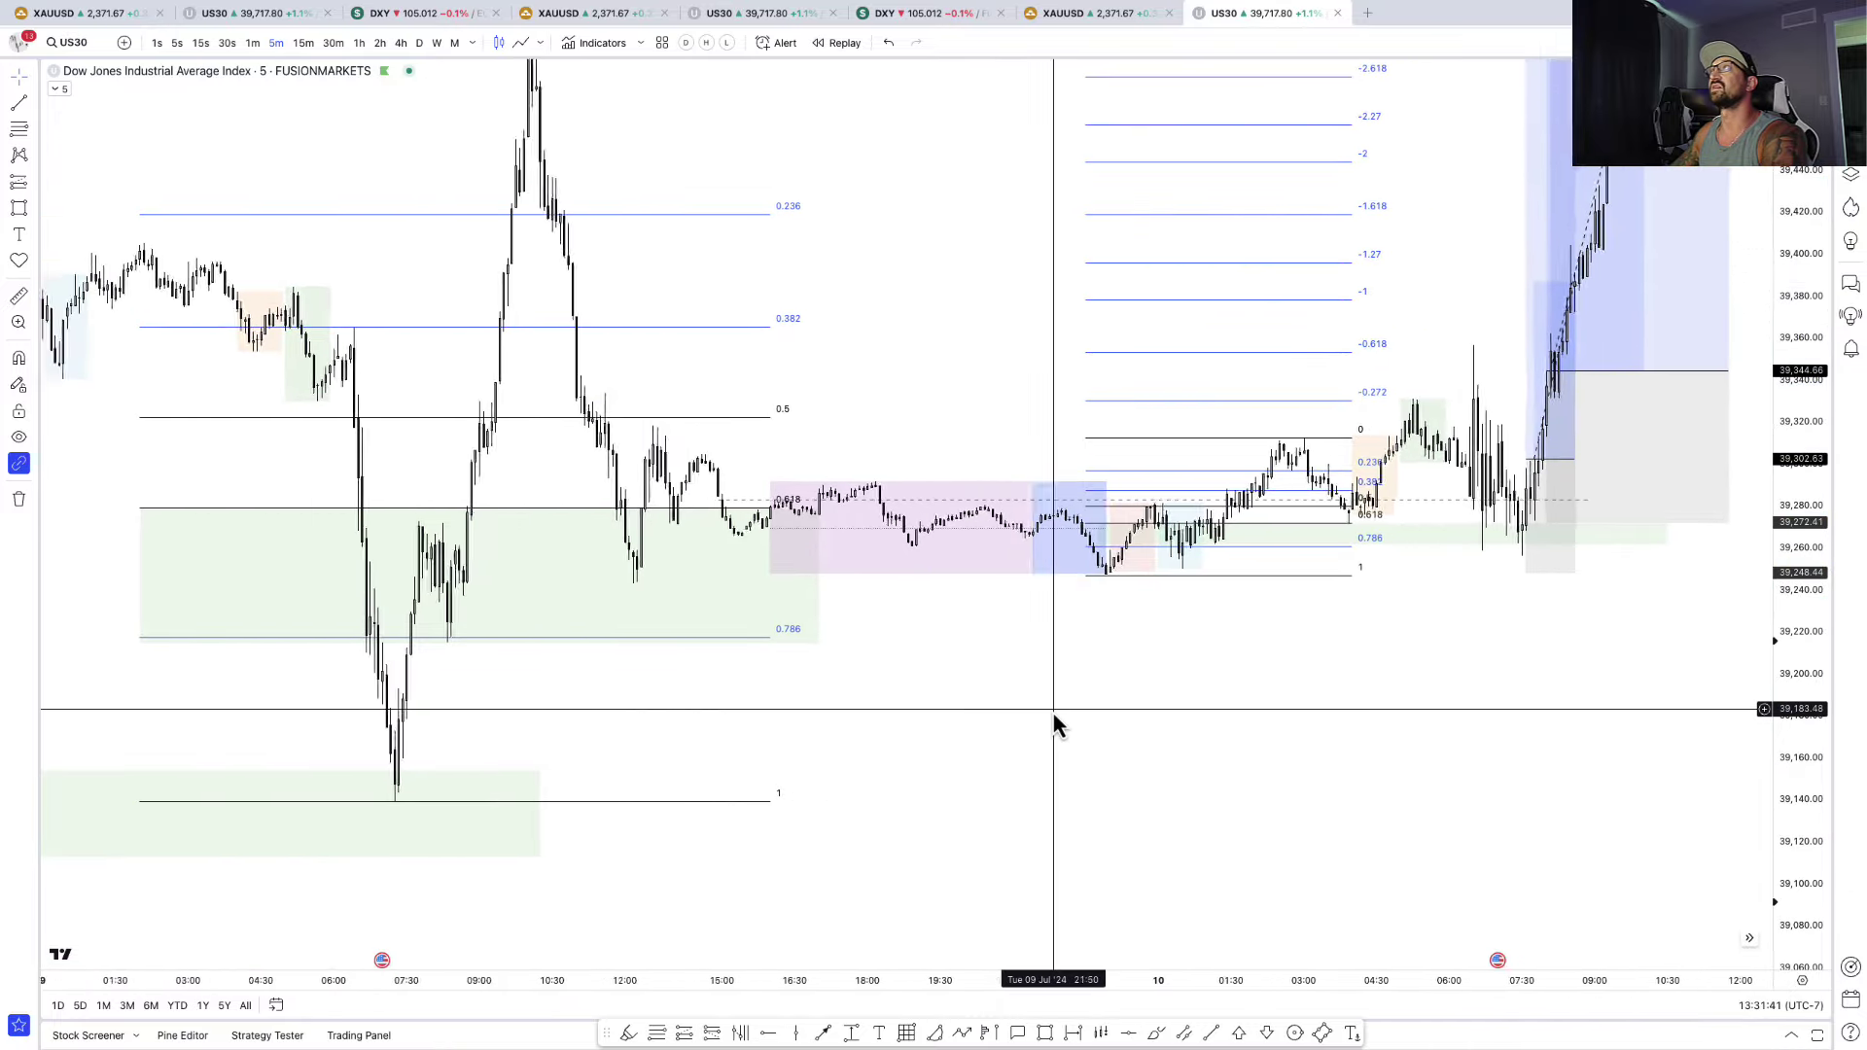
left_click(1155, 1033)
left_click(1124, 363)
left_click(1167, 417)
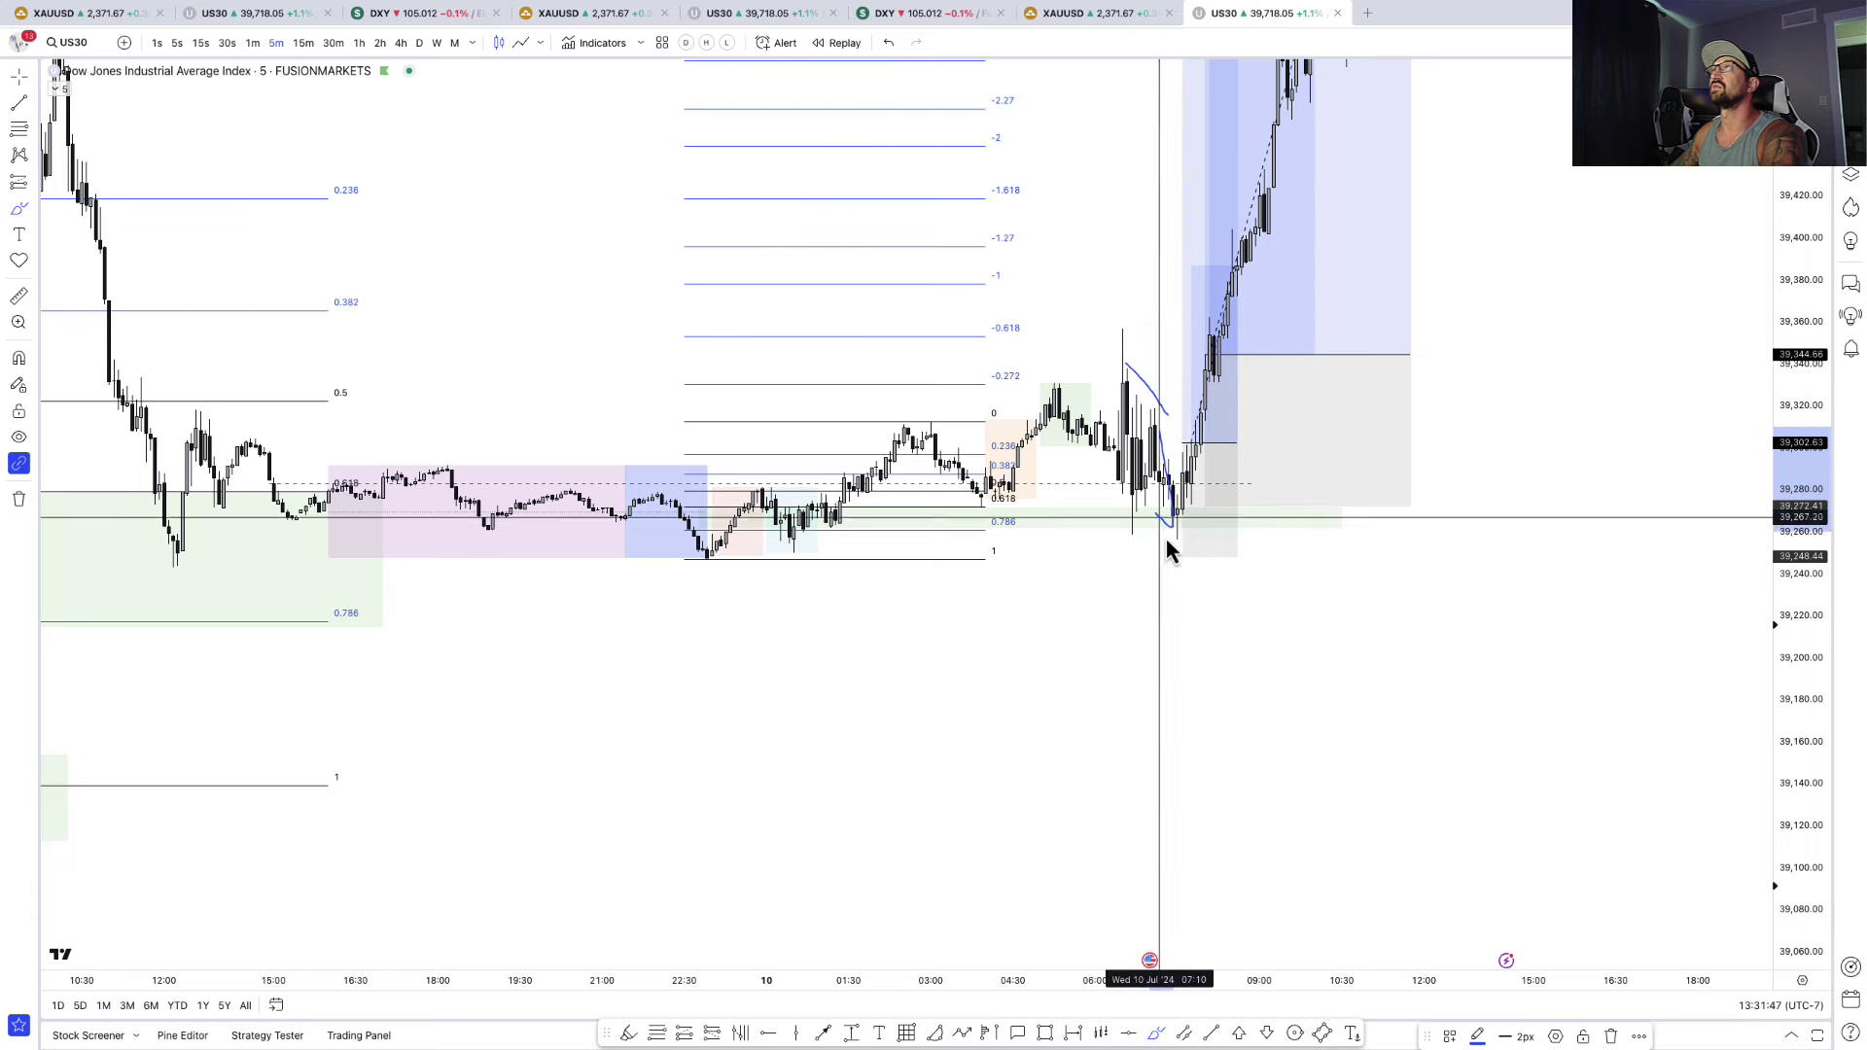
mouse_move(1170, 545)
left_mouse_down()
mouse_move(1224, 473)
mouse_move(1215, 494)
left_mouse_up()
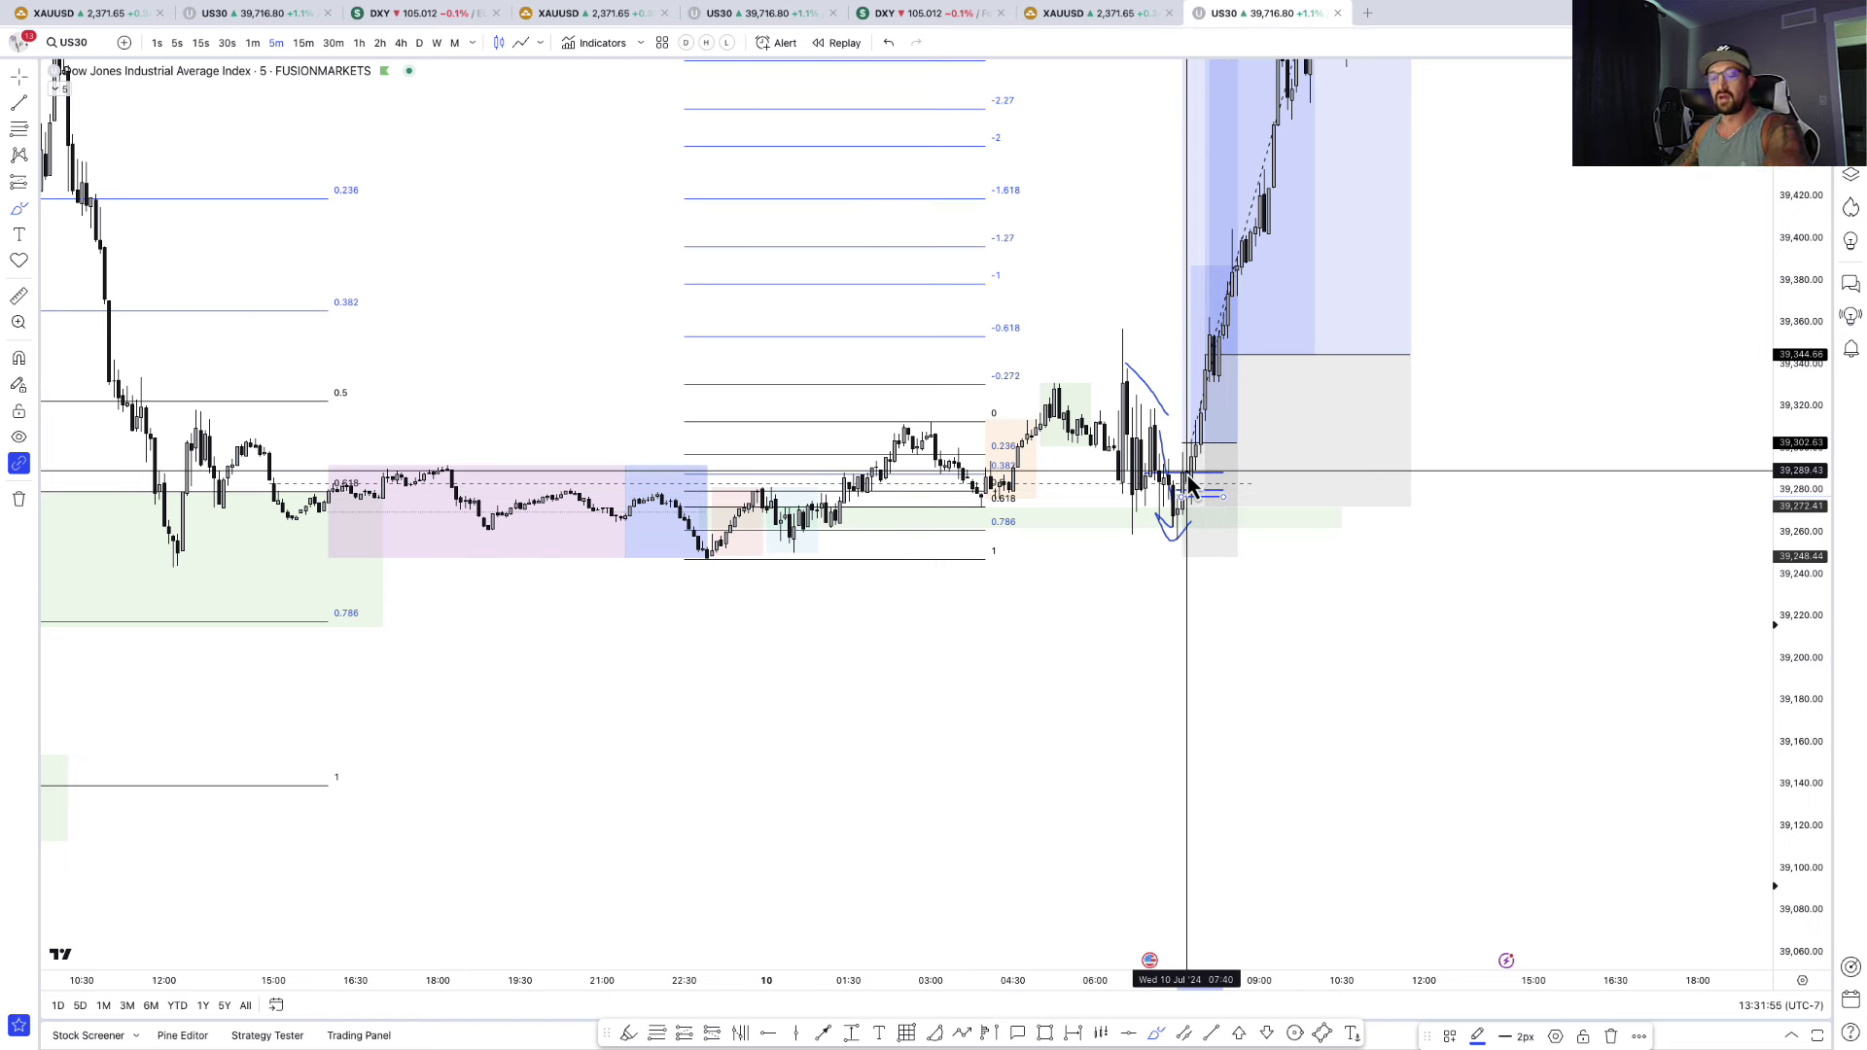
key("super+z")
key("super+z")
key("super+z")
key("super+z")
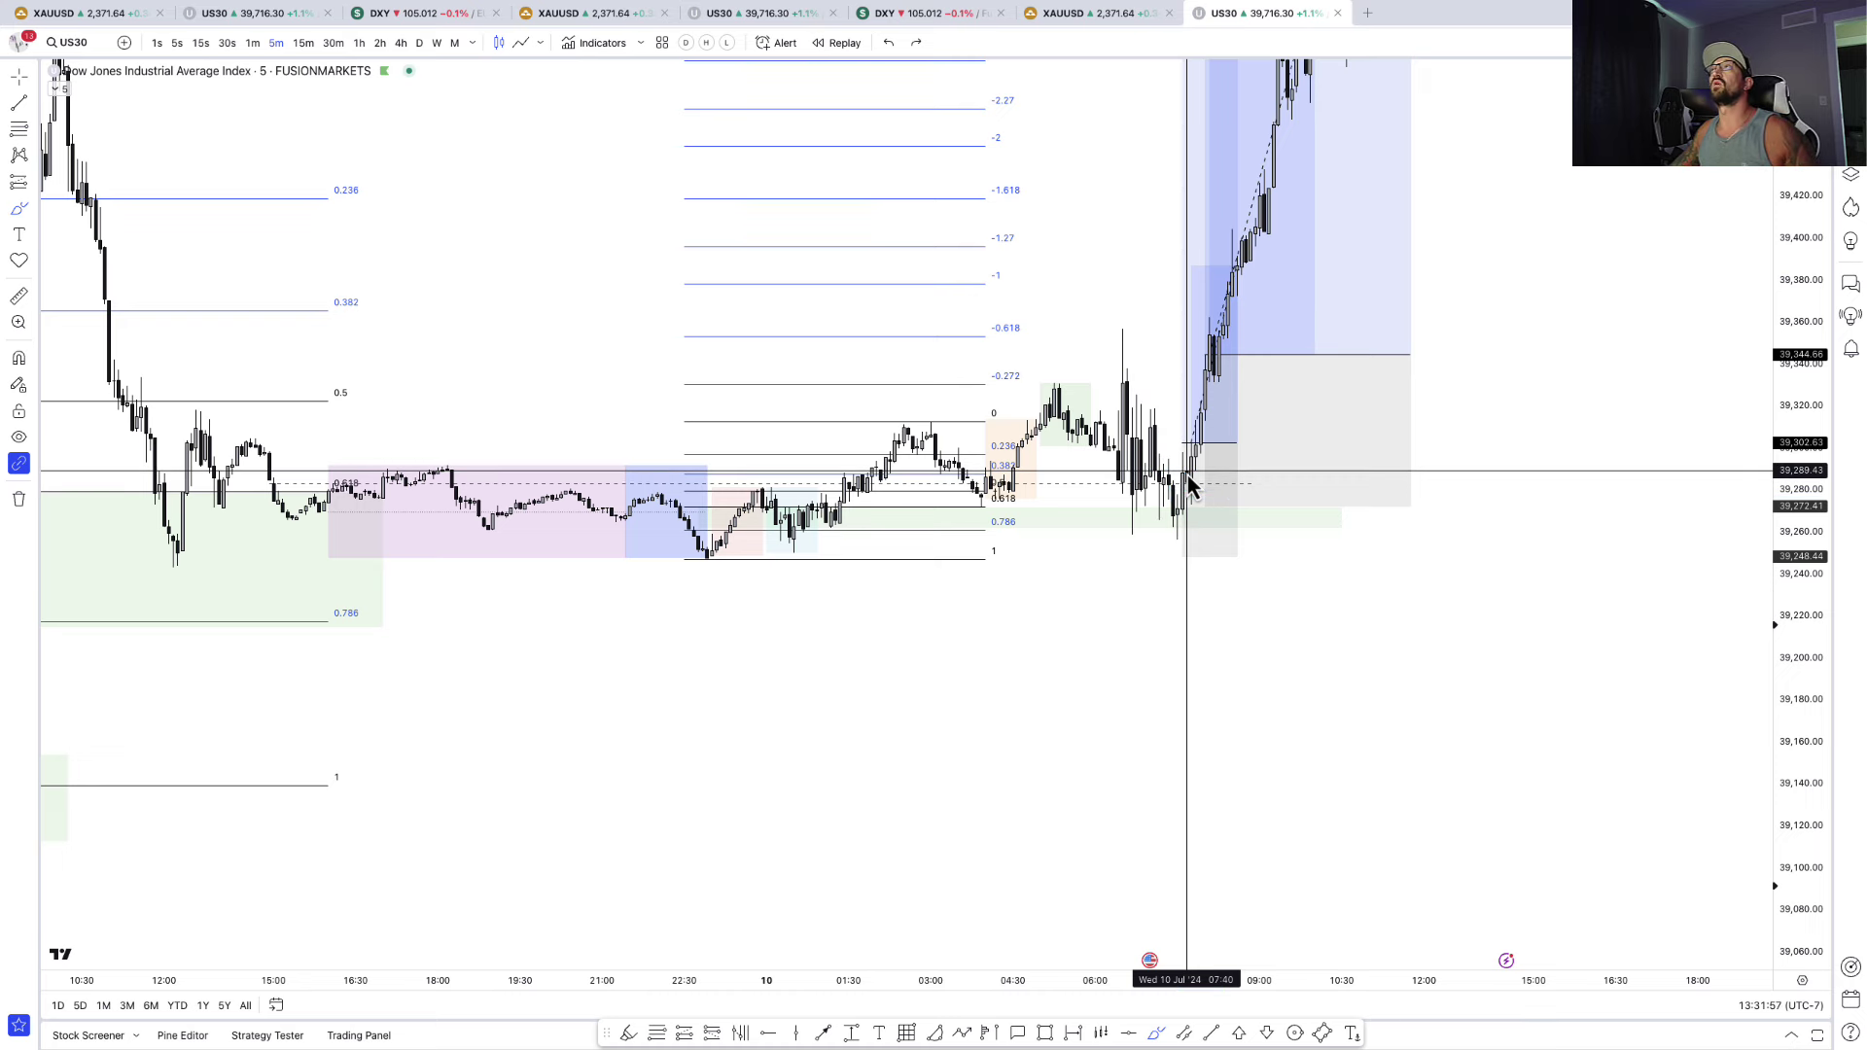
- Switch to the 1-minute timeframe and examine the 10 July reversal from the green zone at the long entries
left_click(252, 43)
scroll(408, 447, "down", 5)
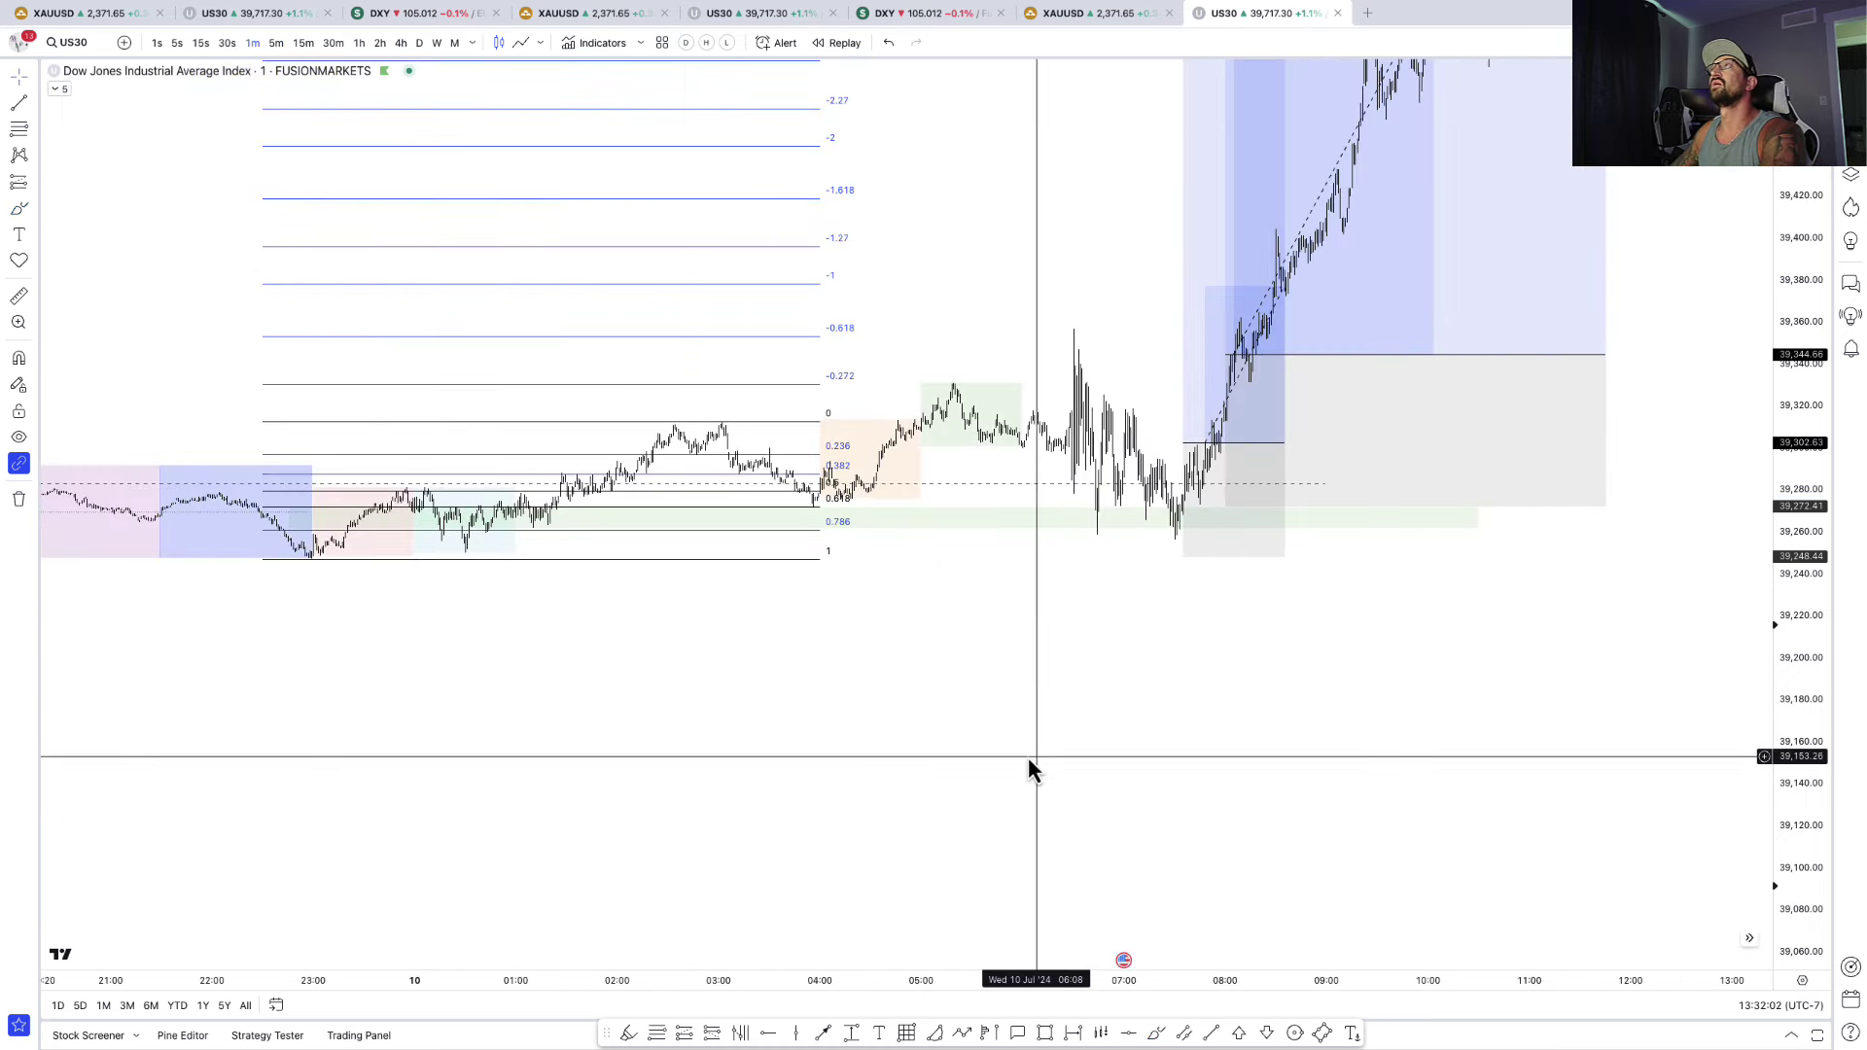
left_click_drag(1030, 763, 1296, 811)
scroll(1398, 783, "up", 3)
left_click_drag(1803, 867, 1802, 603)
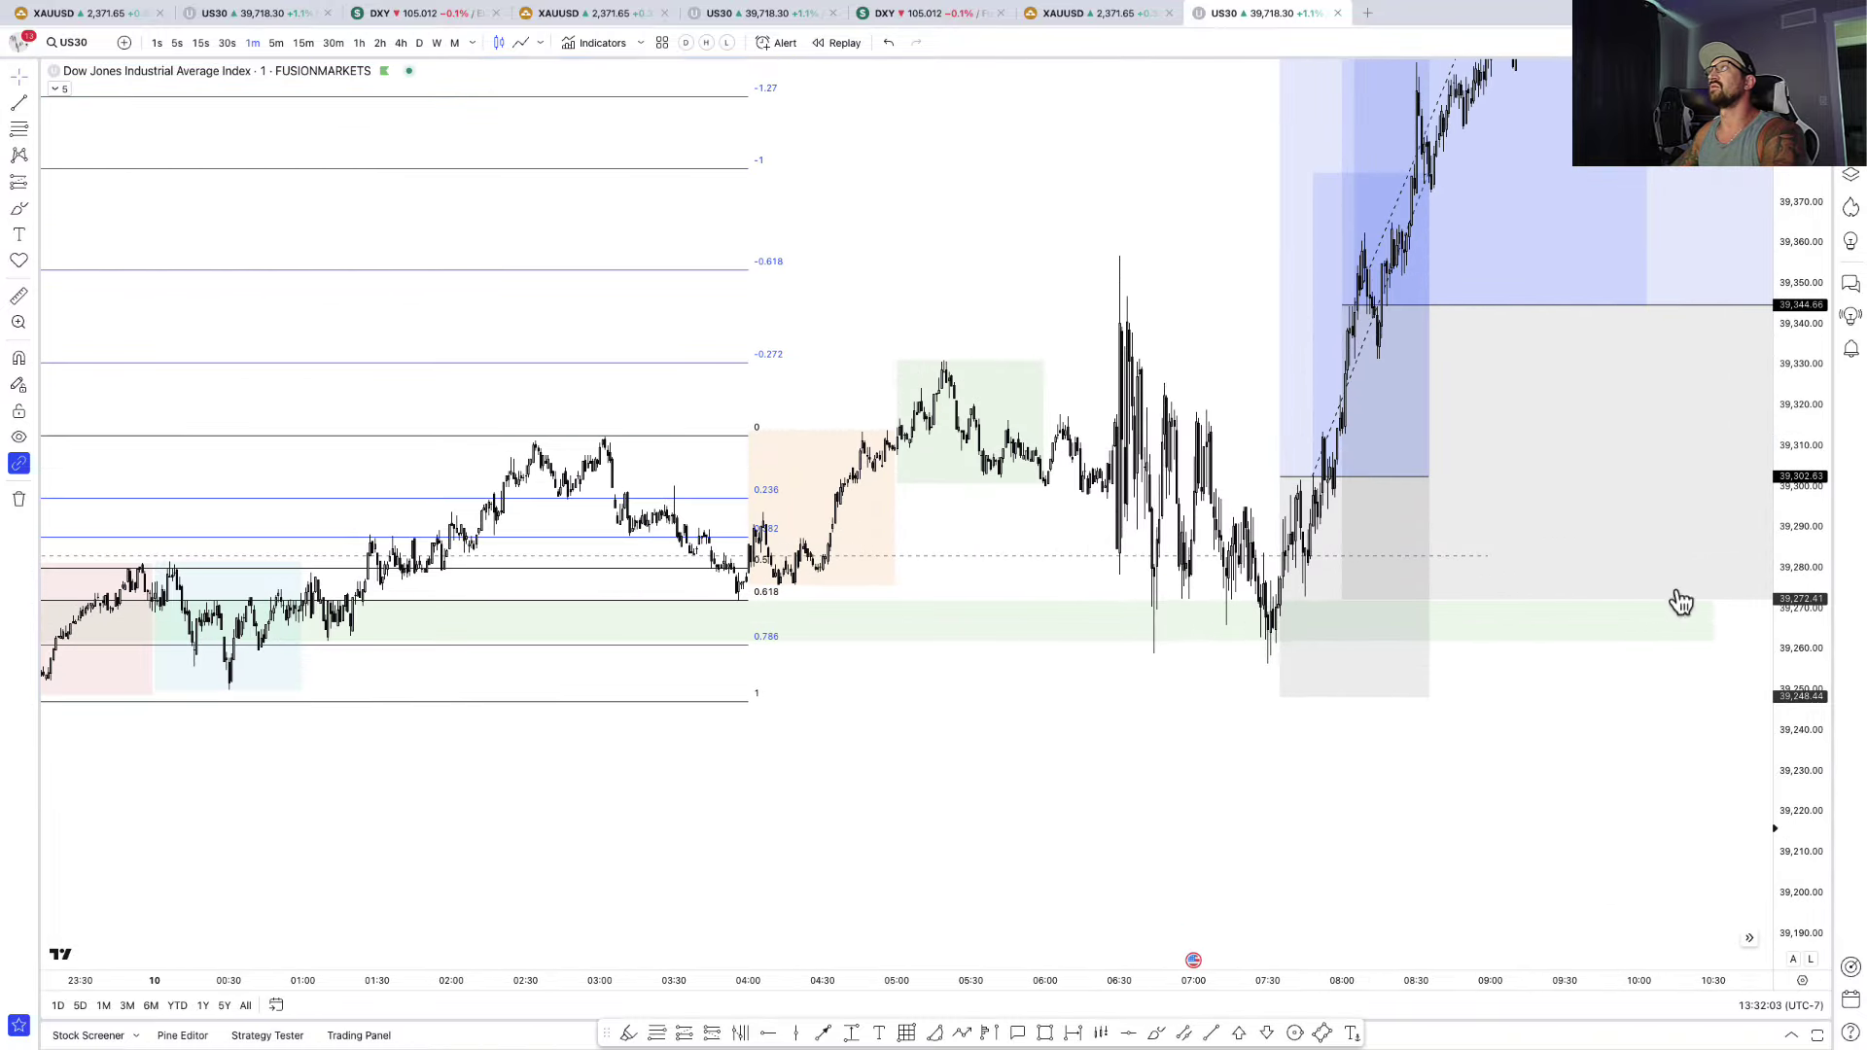
left_click_drag(1071, 800, 1002, 808)
scroll(988, 808, "up", 3)
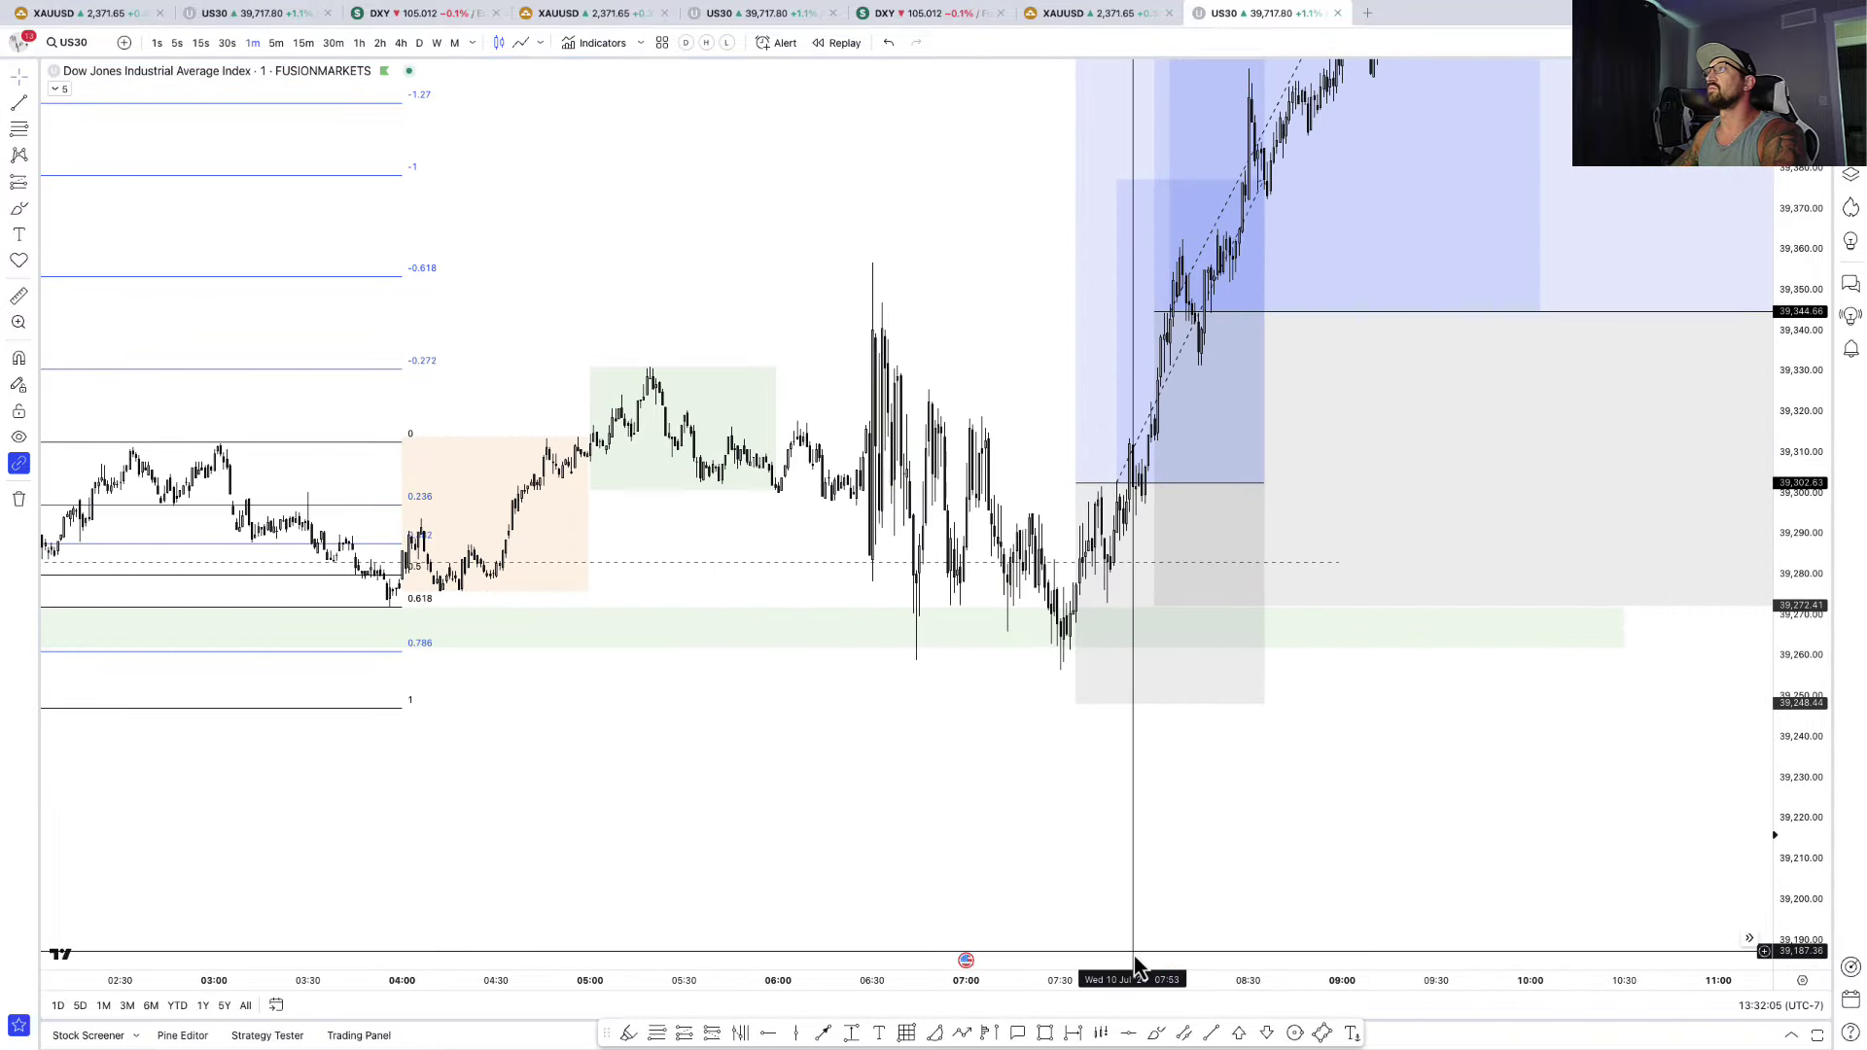
- Brush a curve along the falling highs after 06:30 on 10 July, a short rising stroke at the lows, and an arrow below them
left_click(1158, 1036)
left_click(899, 326)
left_click(1037, 496)
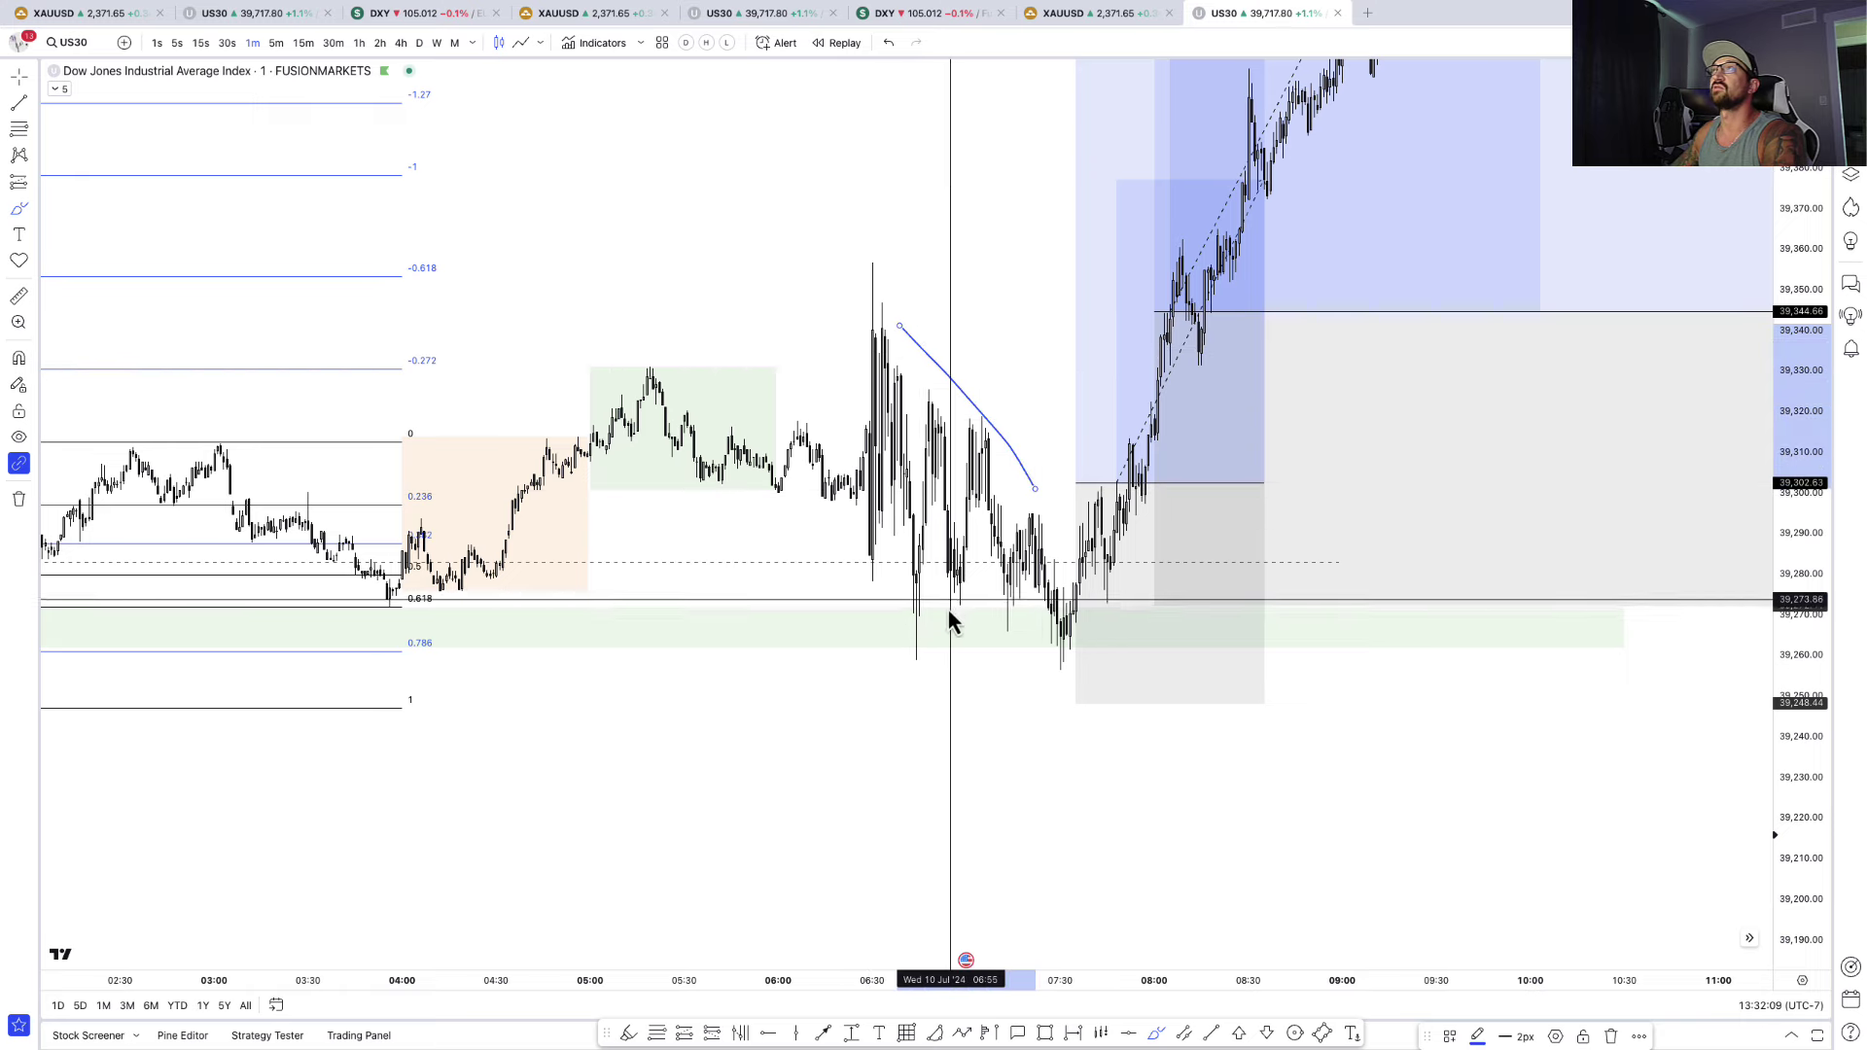
left_click(927, 644)
left_click(971, 597)
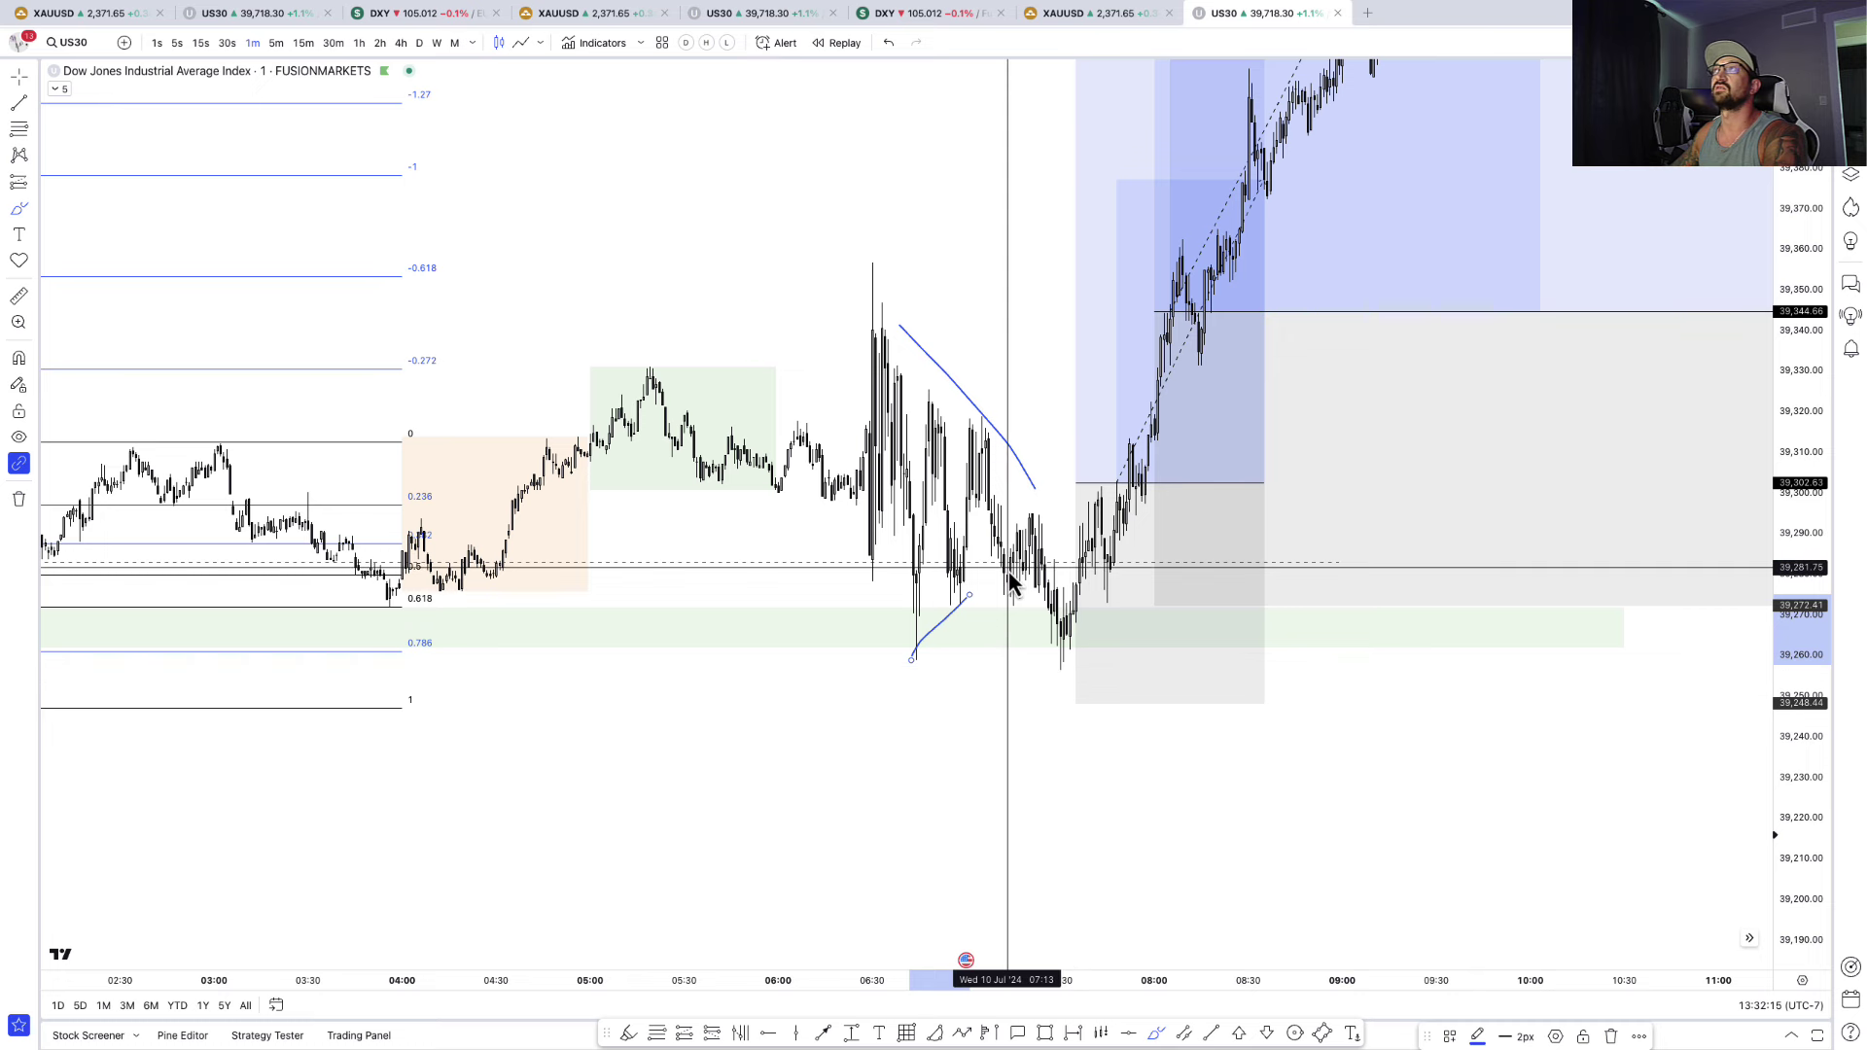
mouse_move(918, 855)
left_mouse_down()
mouse_move(1008, 754)
mouse_move(1030, 788)
left_mouse_up()
left_click(1031, 787)
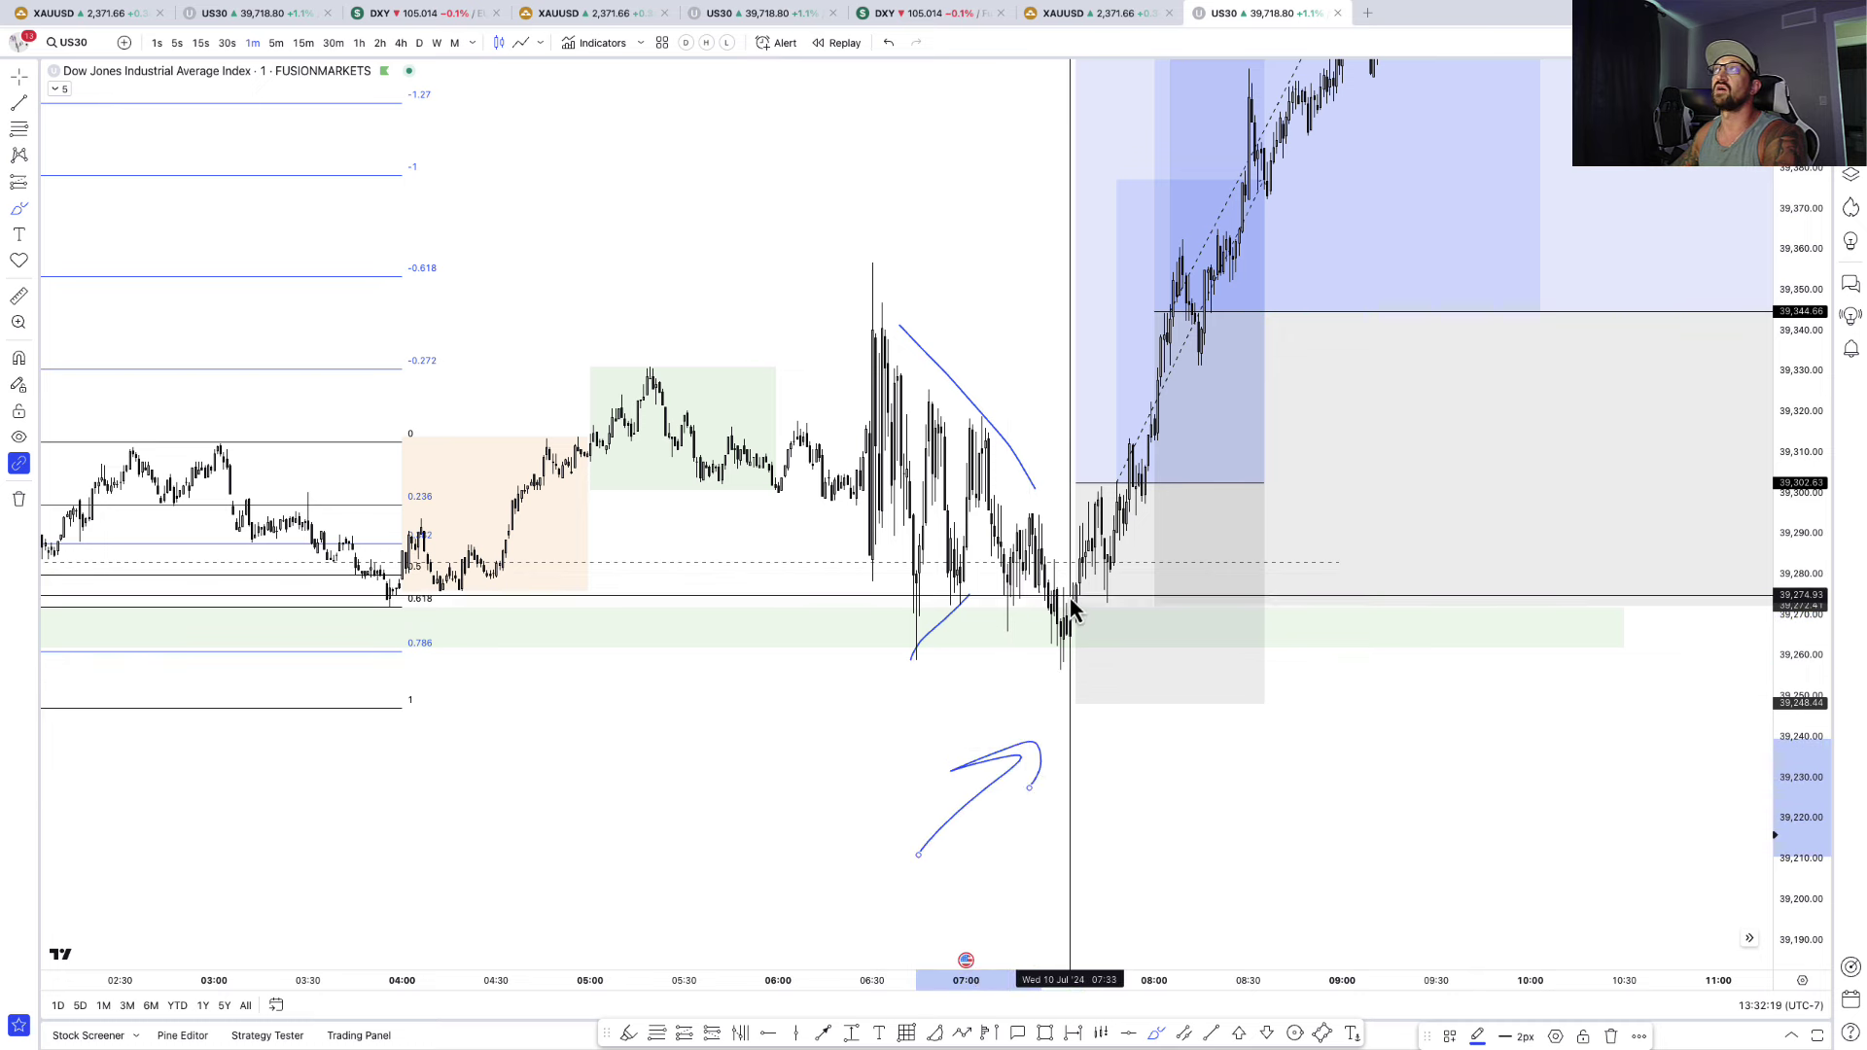
- Brush two horizontal lines near 39,280 beside the 07:30 reversal and an upward arrow beneath the following pullback low
left_click(1141, 581)
left_click(1066, 577)
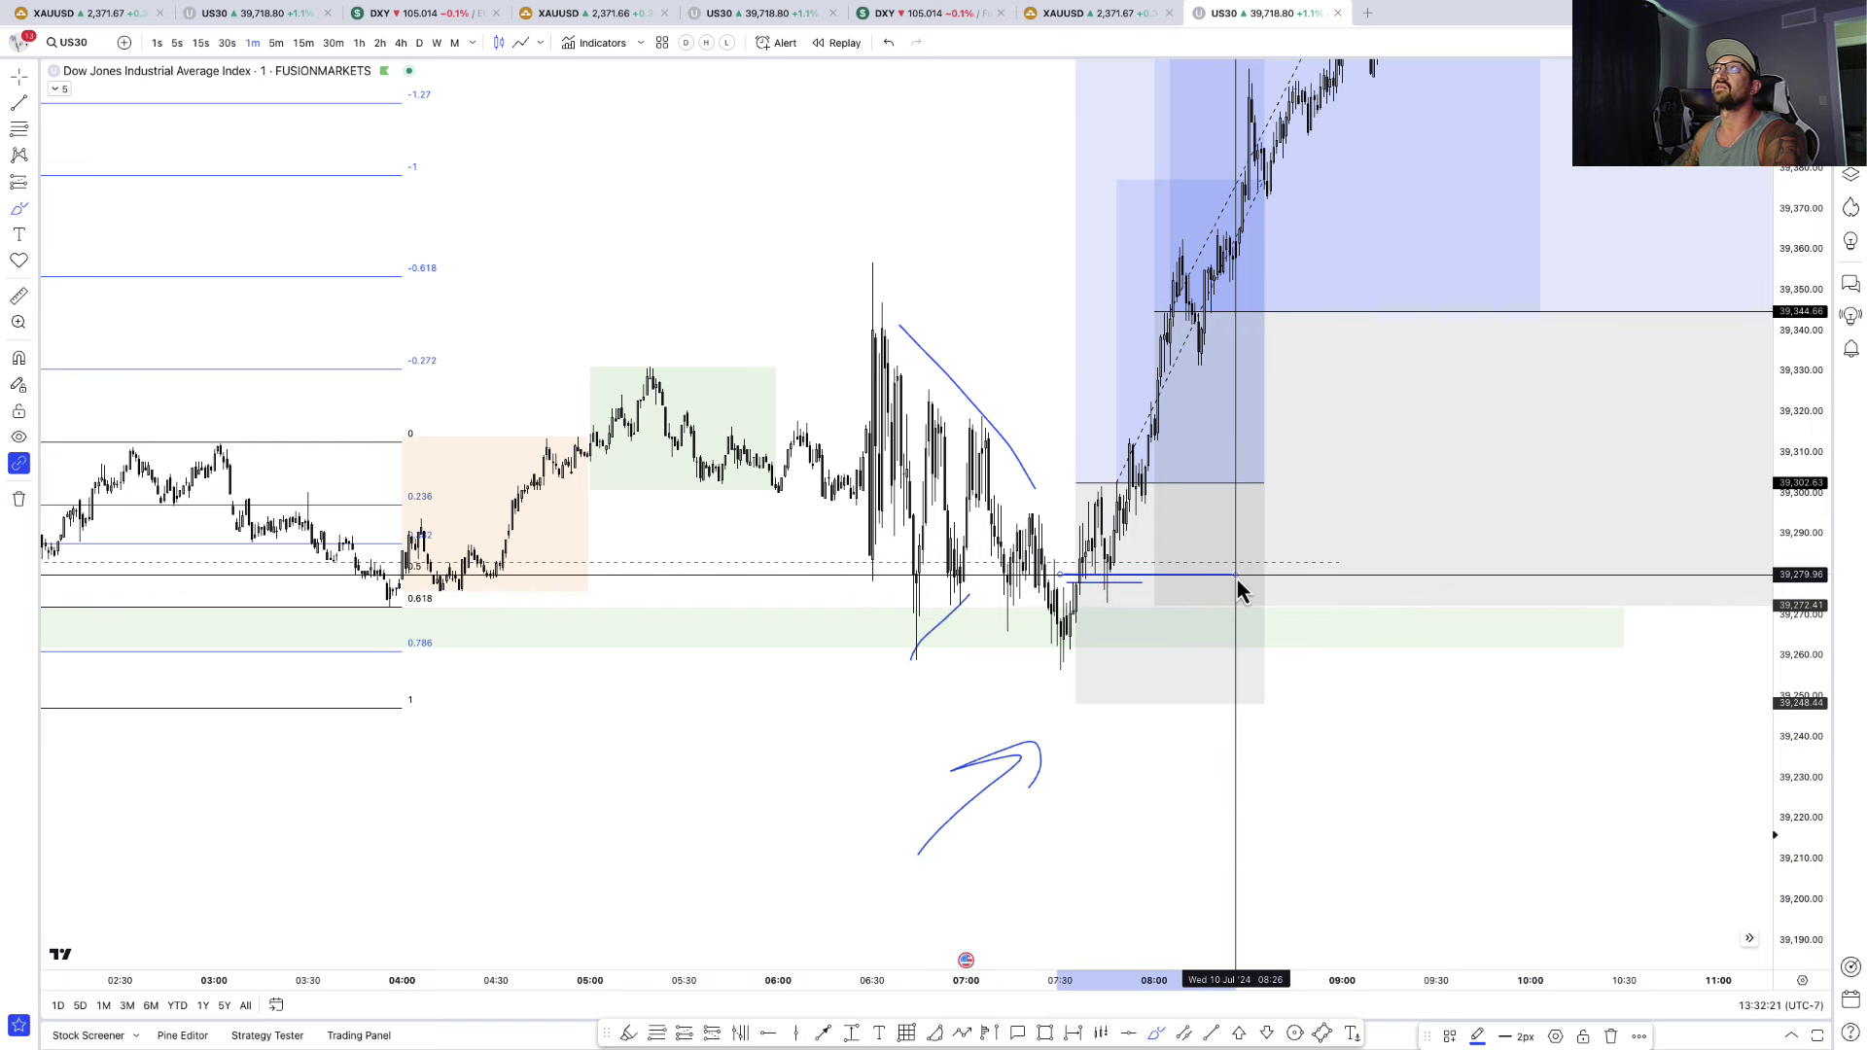
left_click(1237, 577)
left_click(1107, 673)
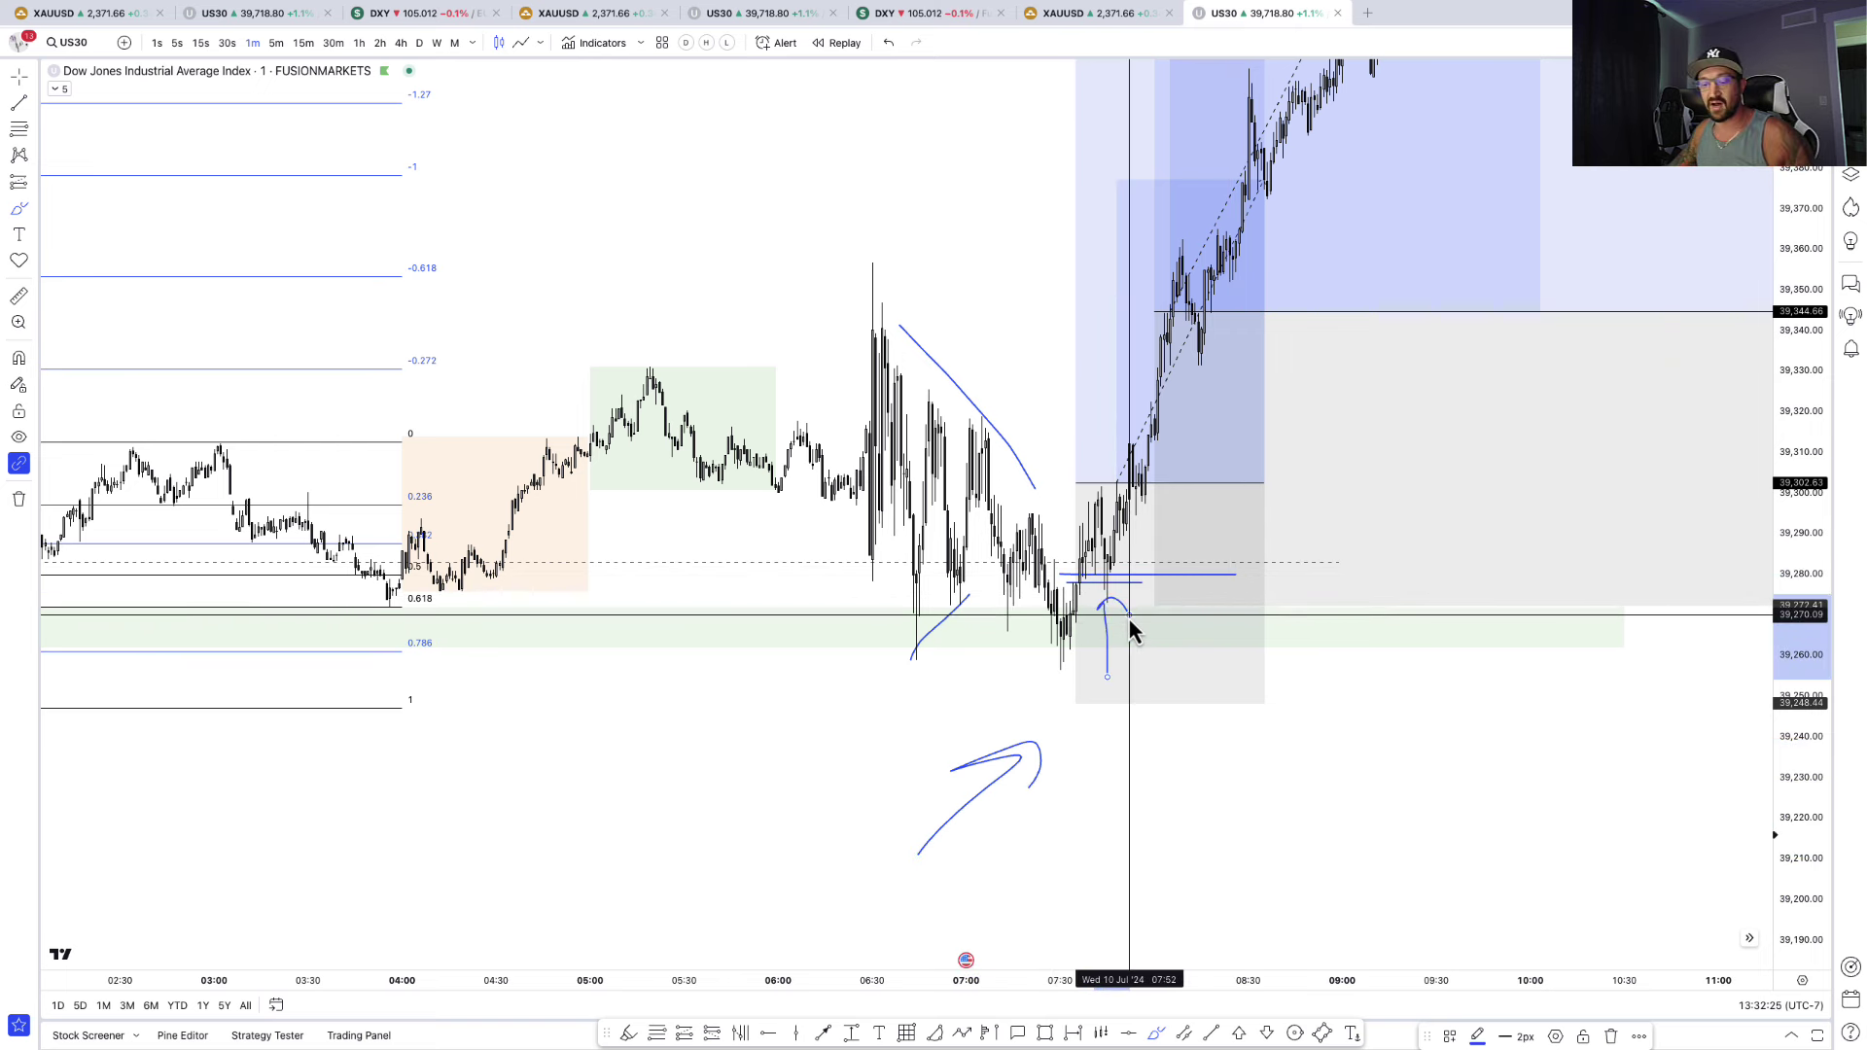
- Undo all the brush strokes around the 10 July reversal
key("ctrl+z")
key("ctrl+z")
key("ctrl+z")
key("ctrl+z")
key("ctrl+z")
key("ctrl+z")
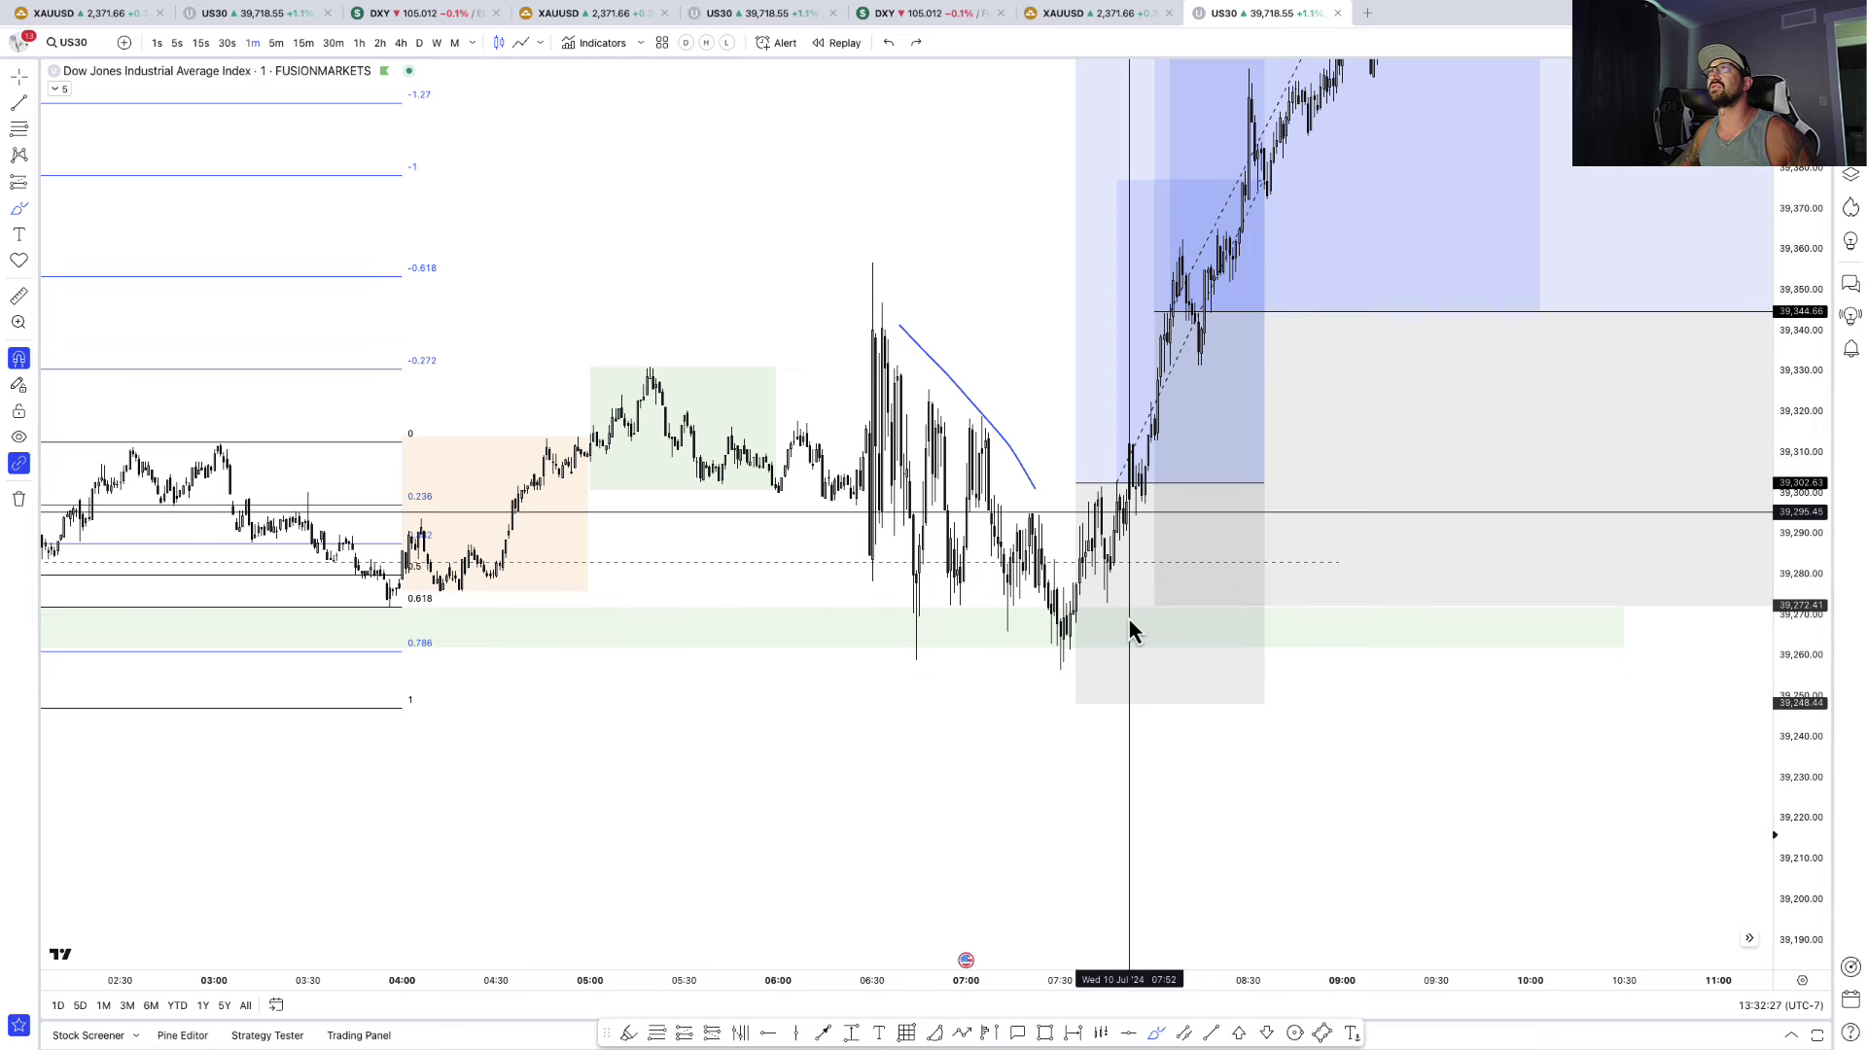
key("ctrl+z")
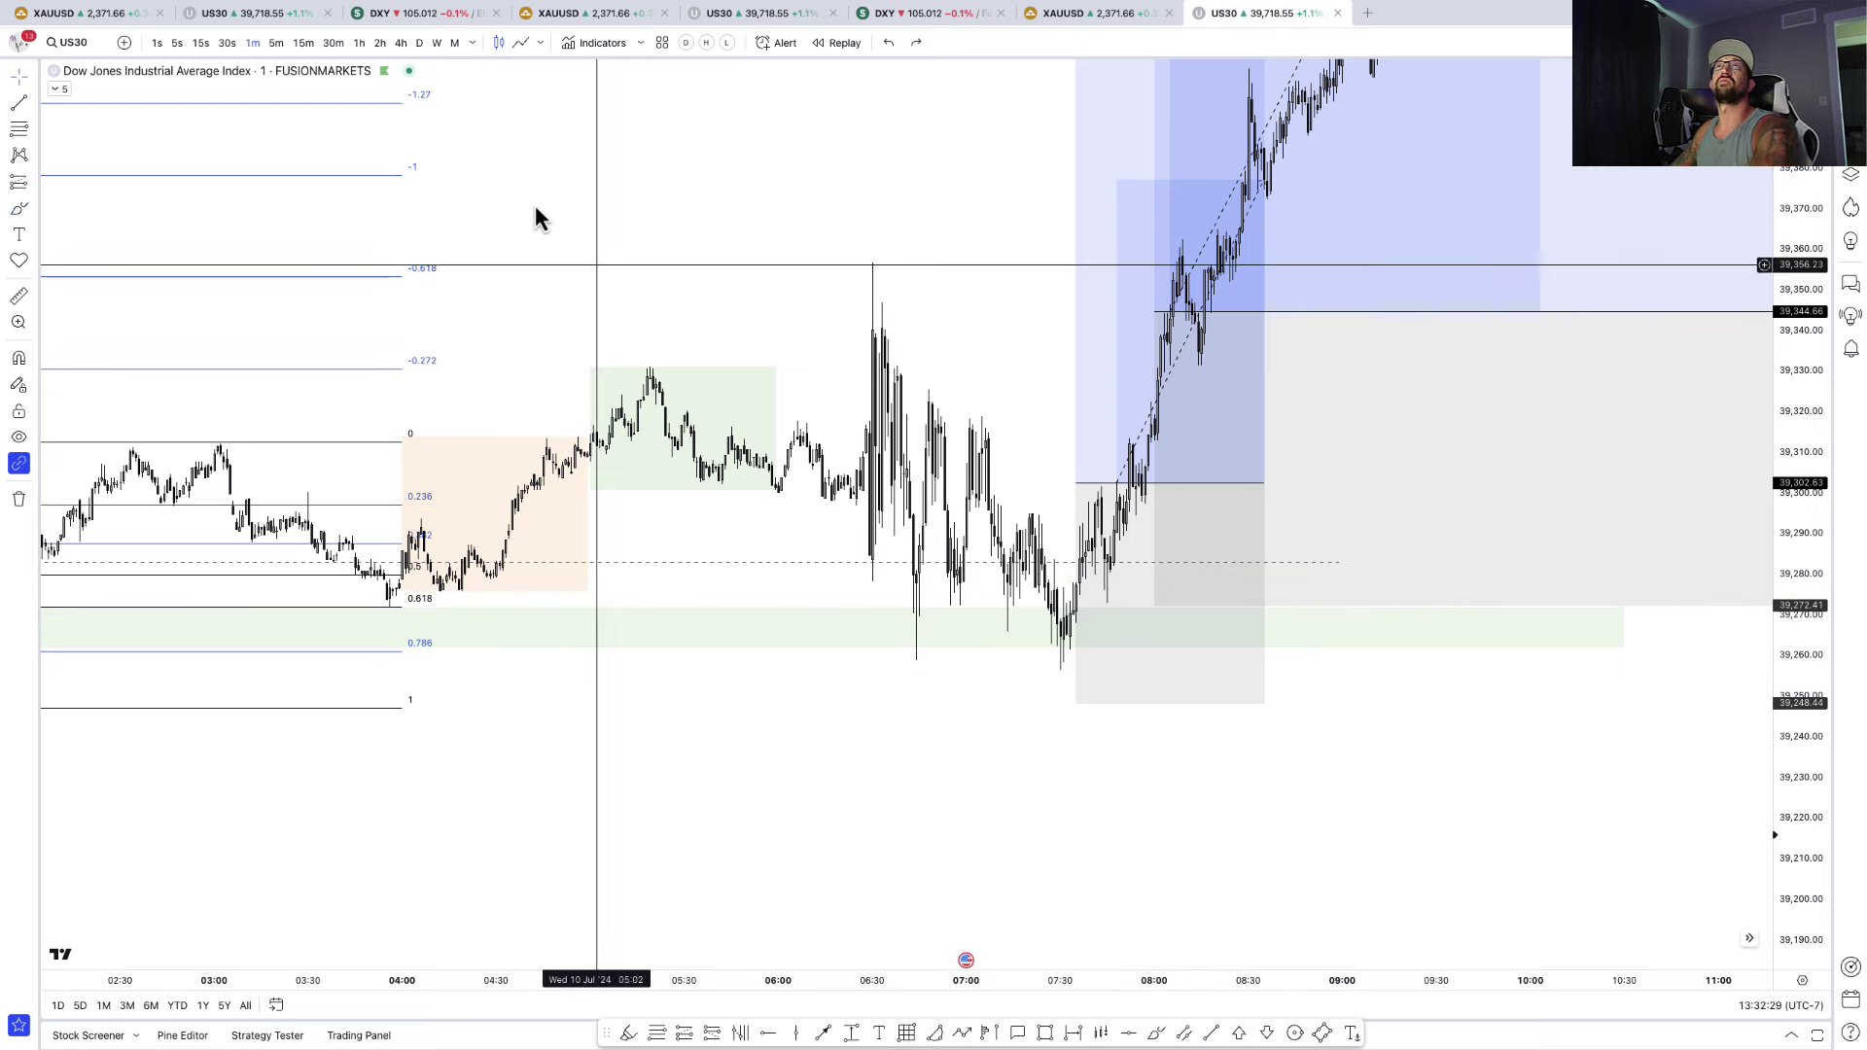
- Review the 10 July rally and long positions on the 5-minute timeframe, and switch to the 1-hour timeframe for the wider price range
left_click(276, 44)
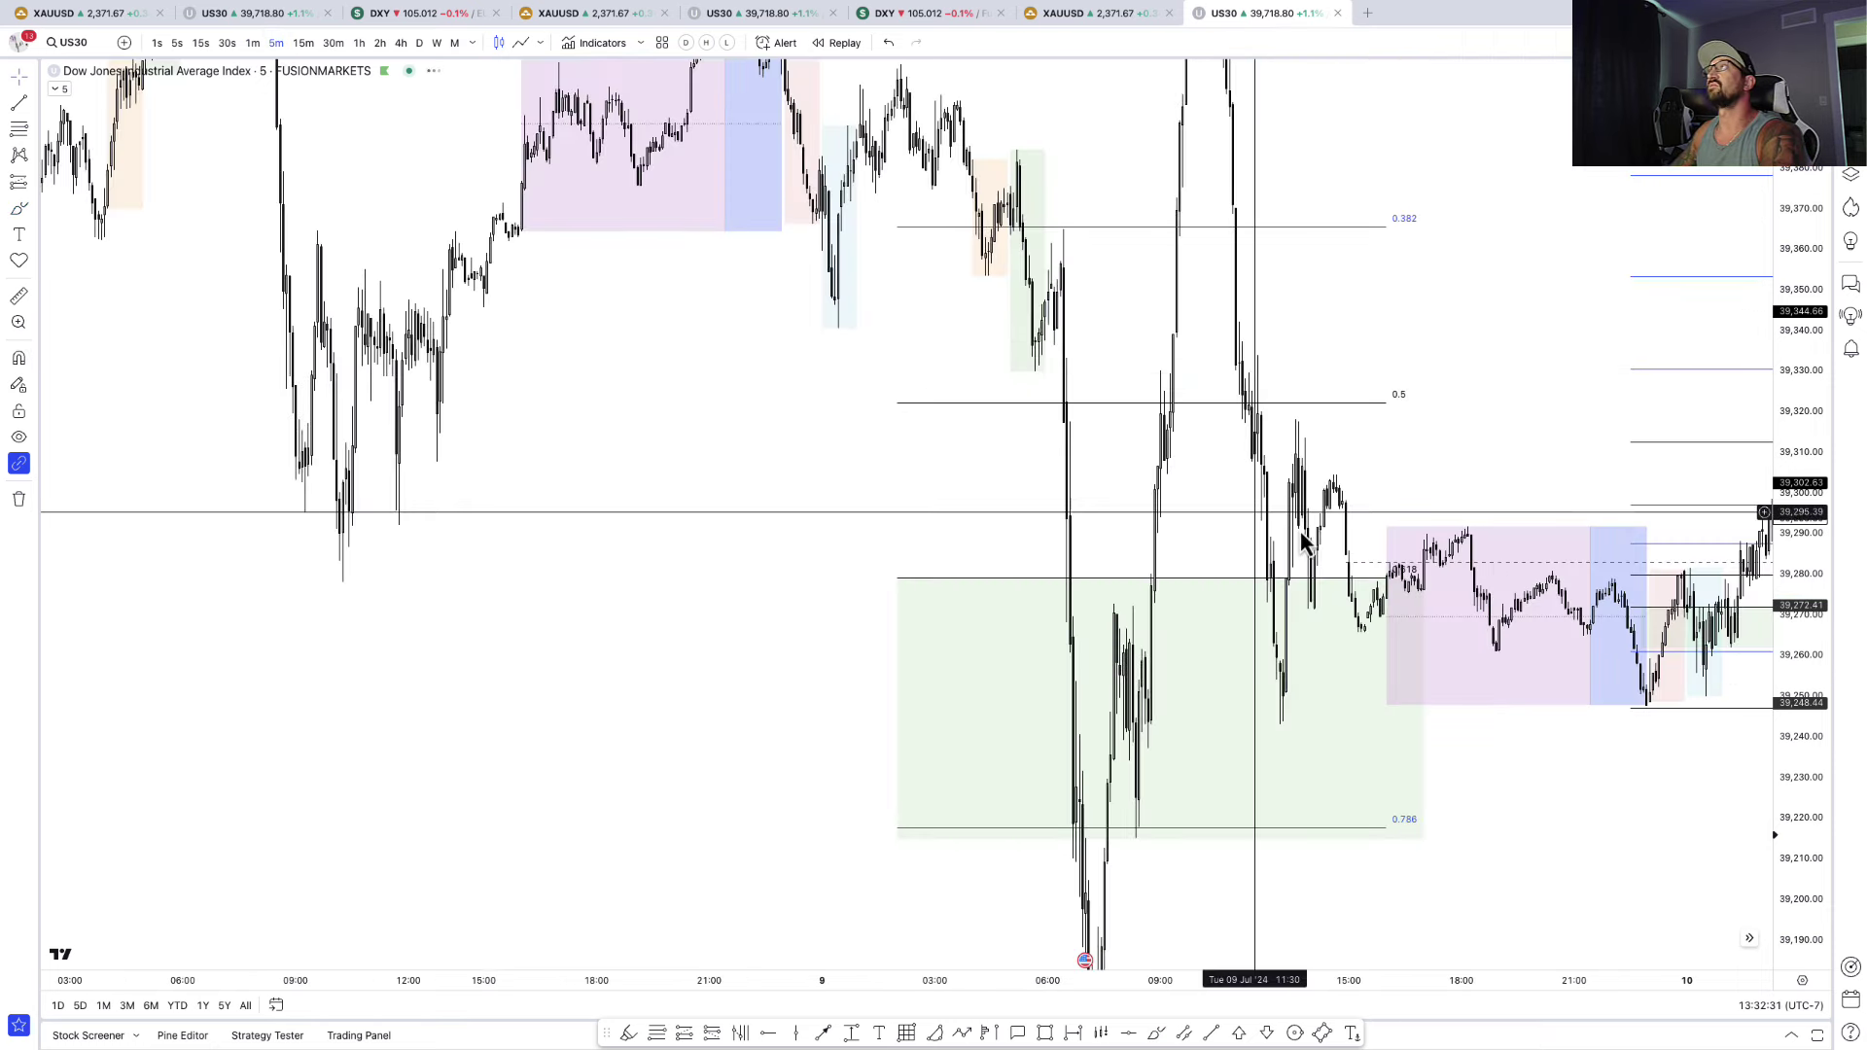
scroll(1507, 457, "right", 10)
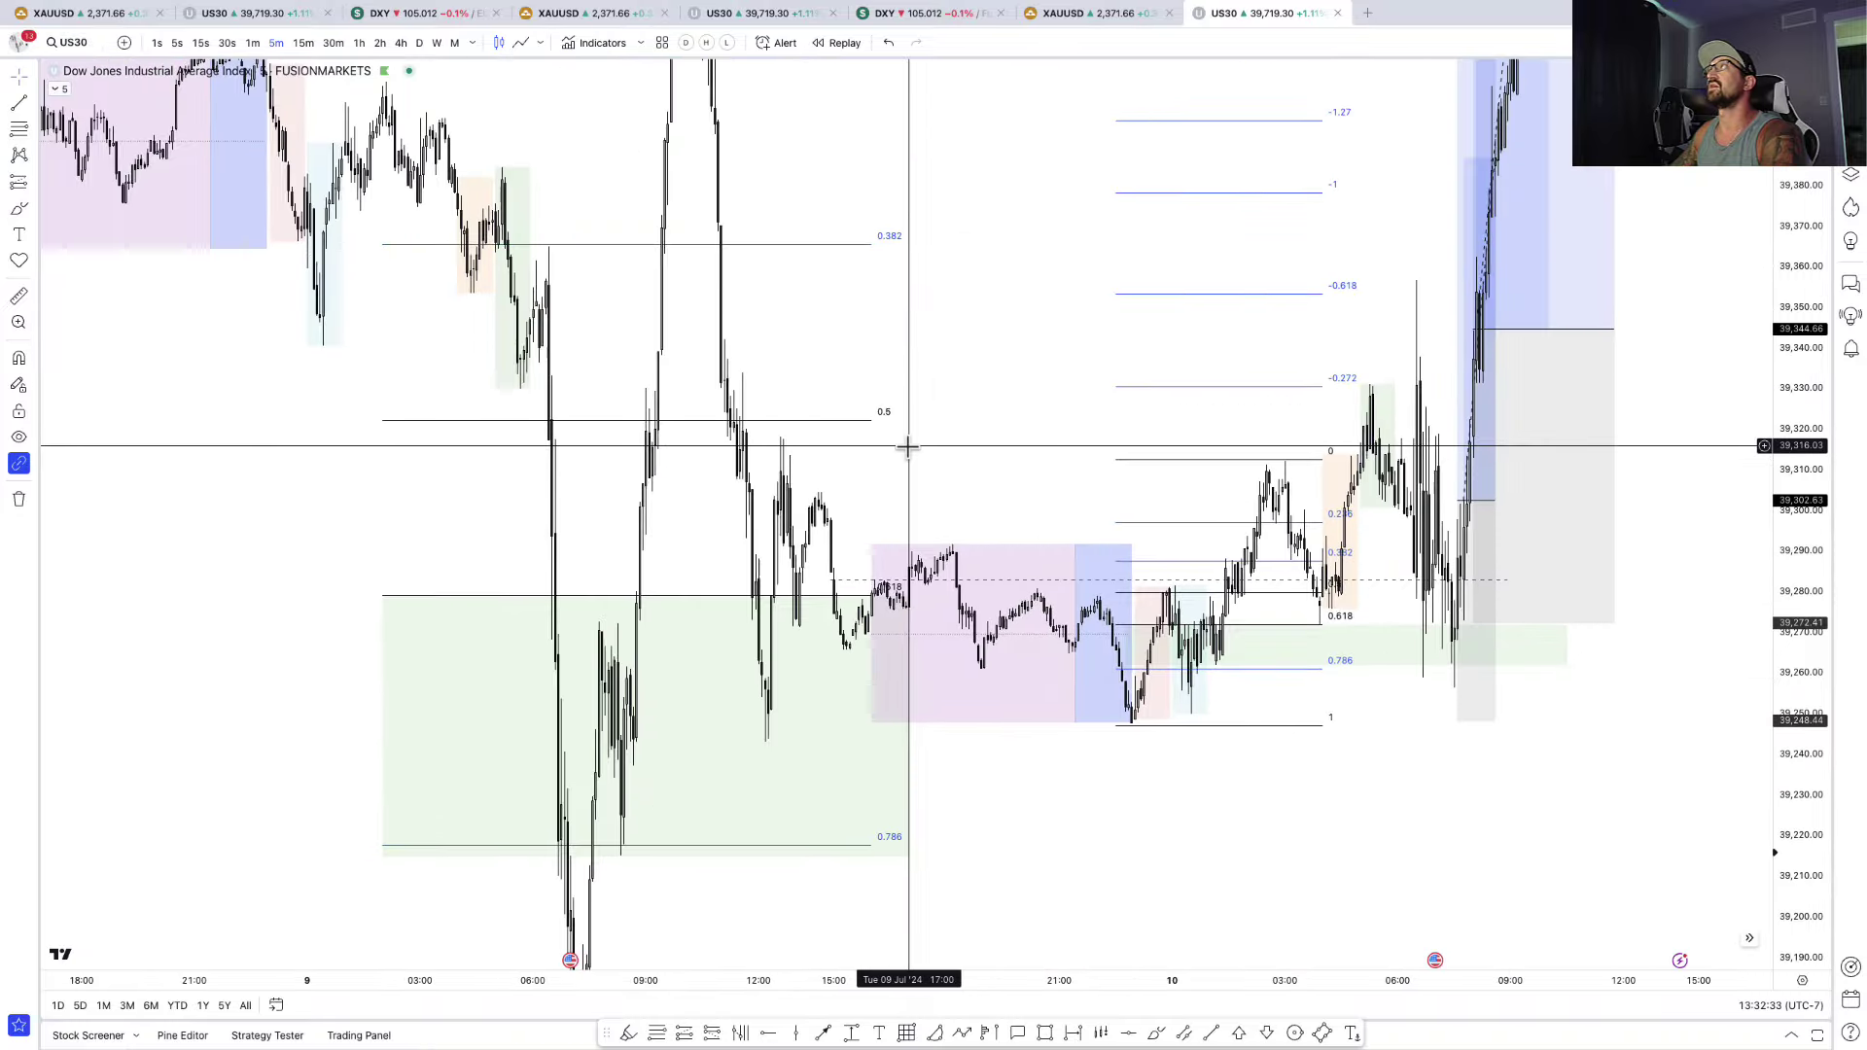
scroll(1634, 616, "right", 5)
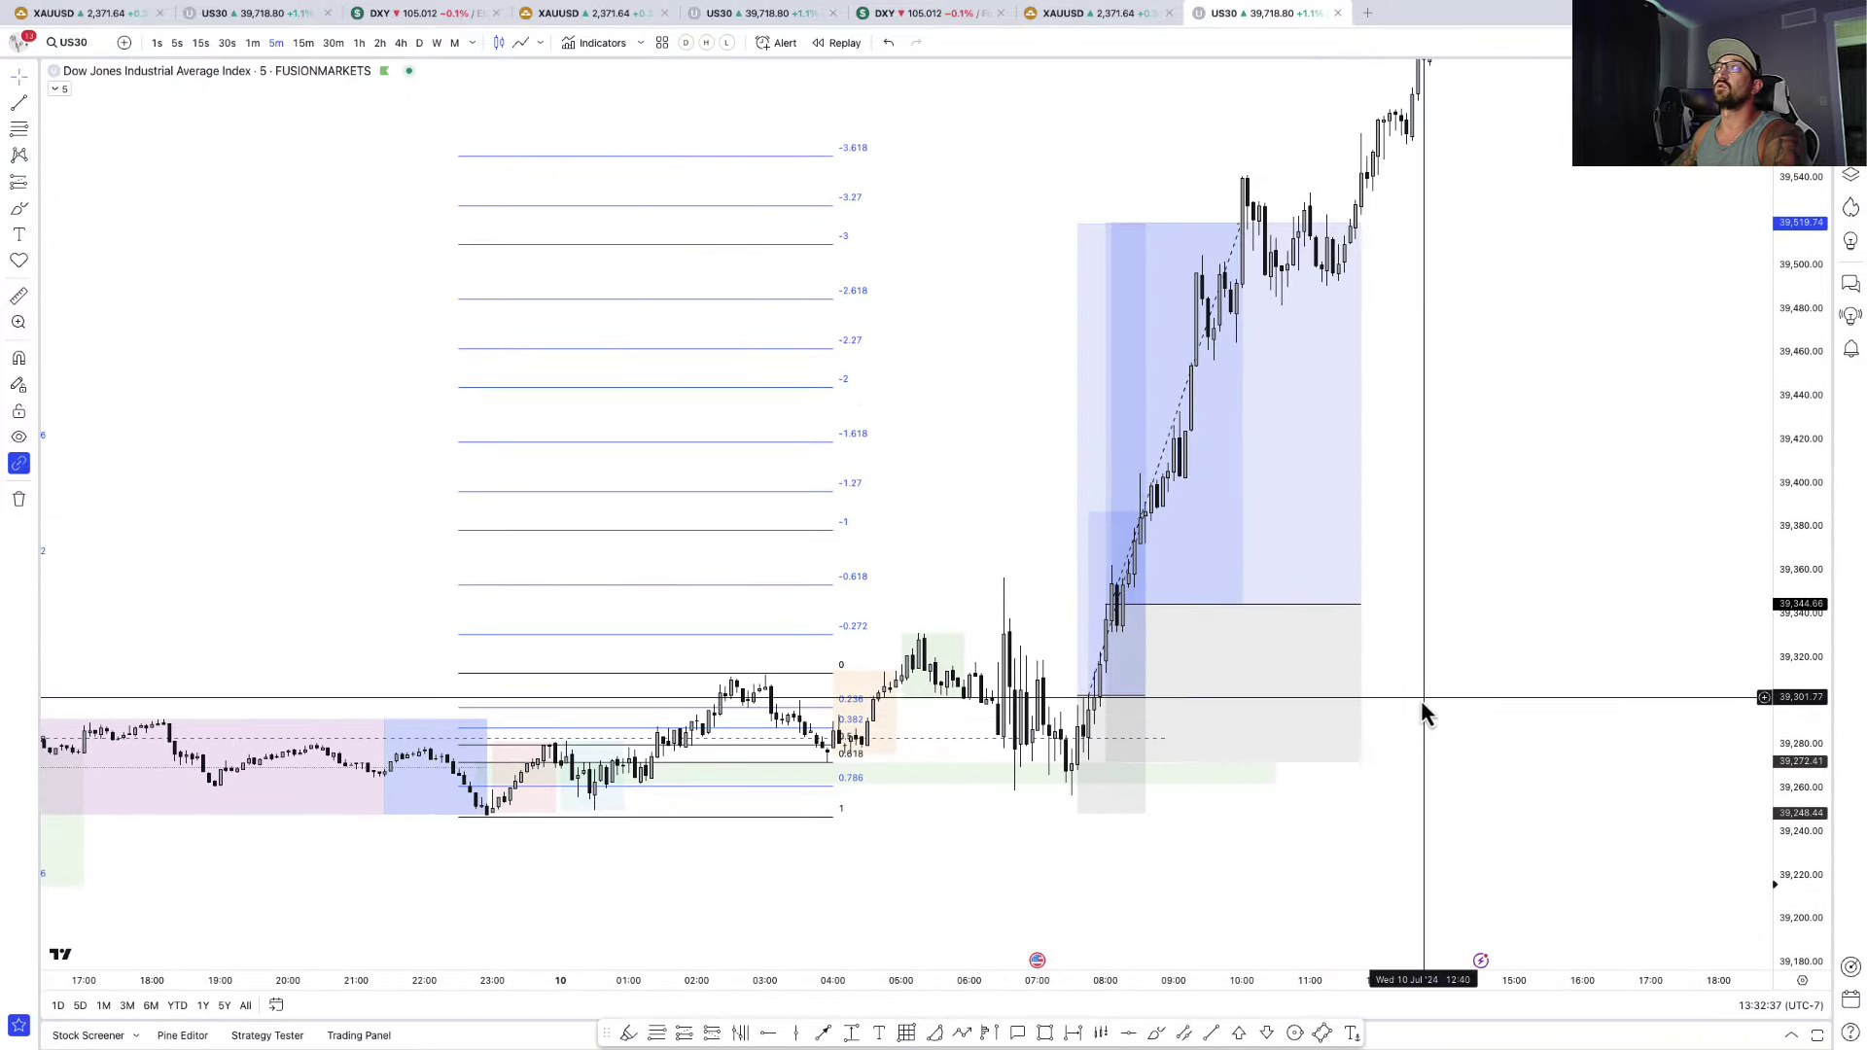
left_click(1358, 618)
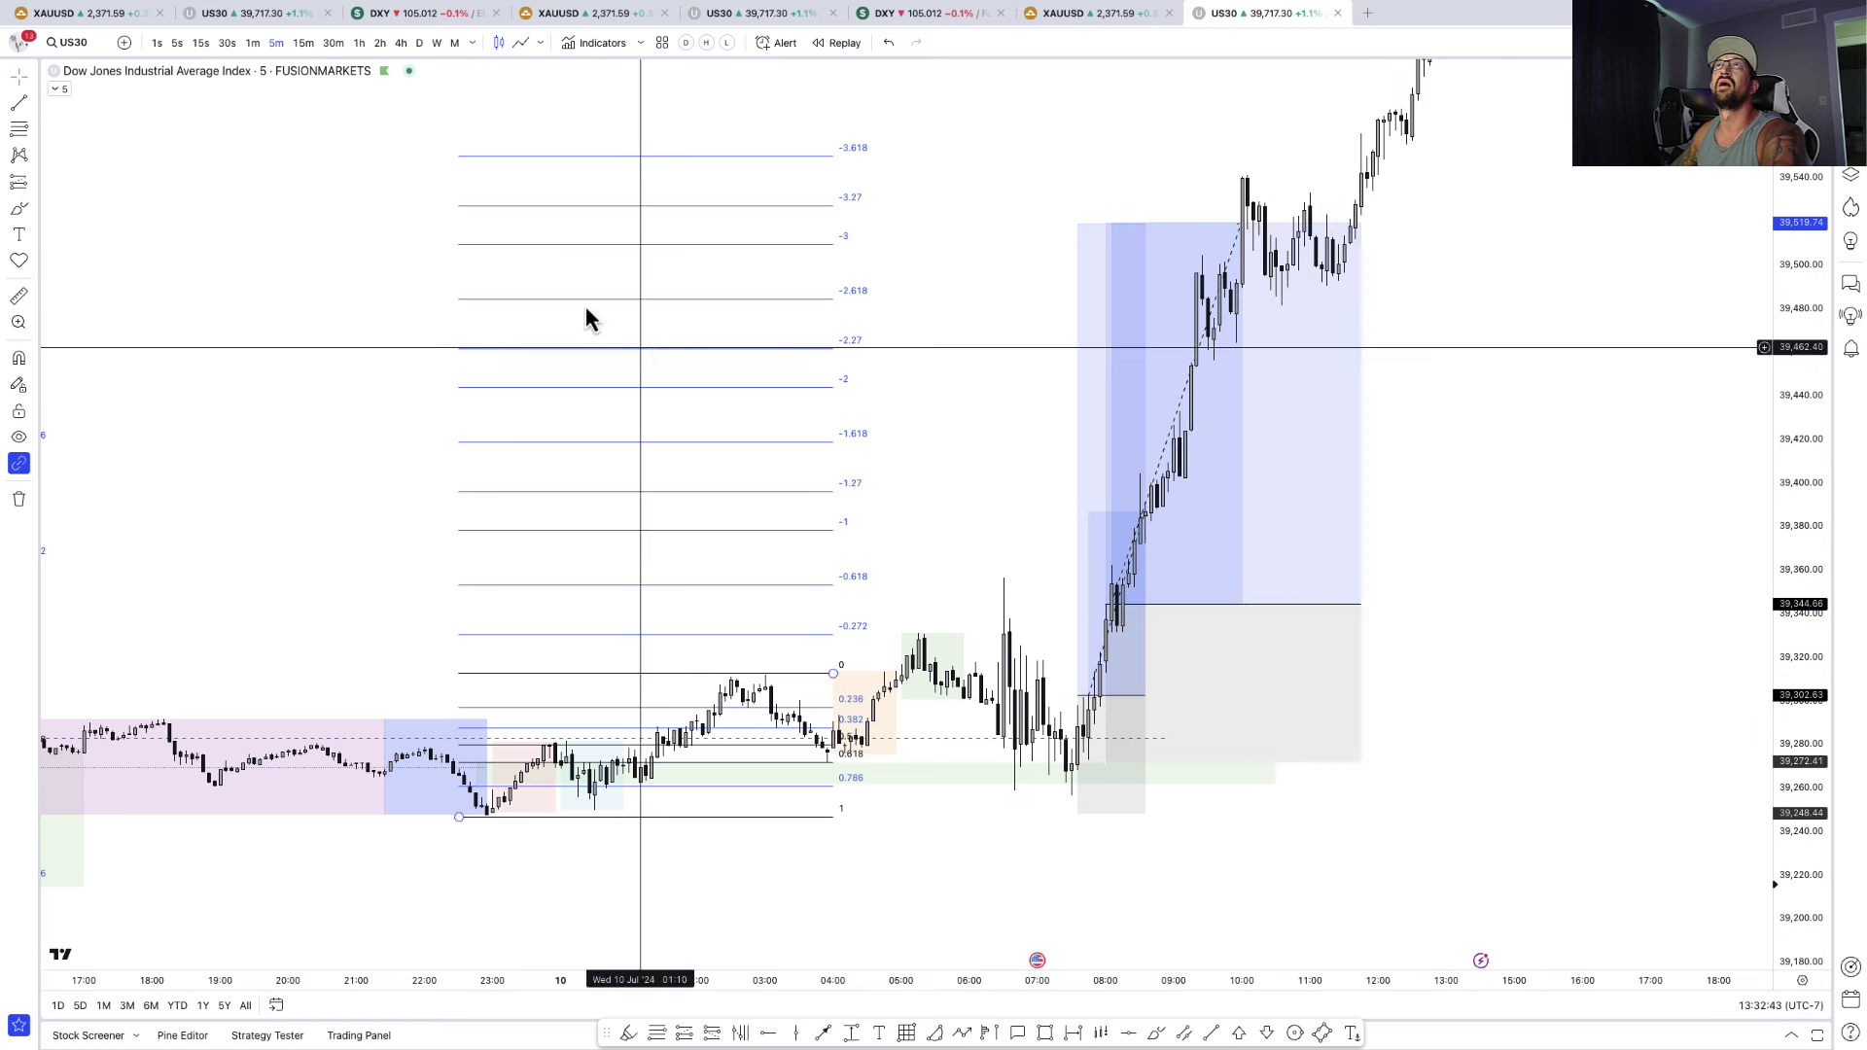
left_click(360, 44)
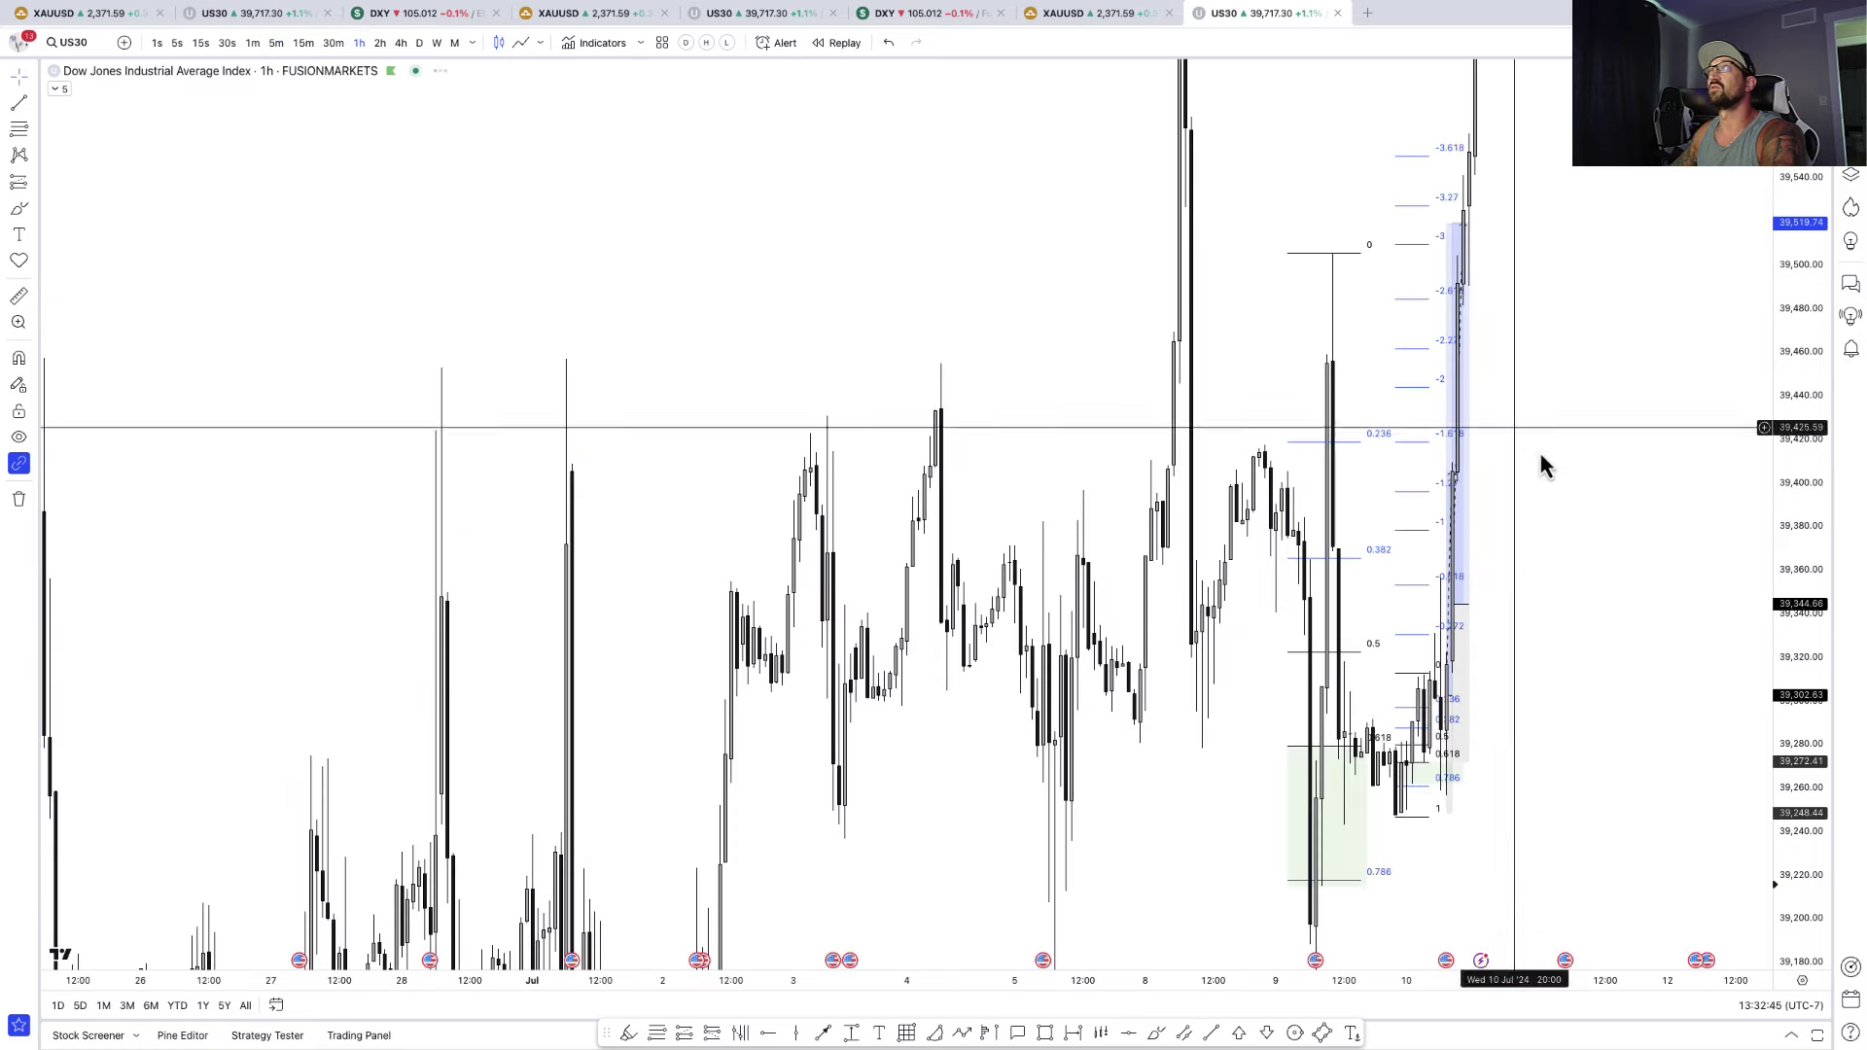
left_click_drag(1811, 439, 1809, 754)
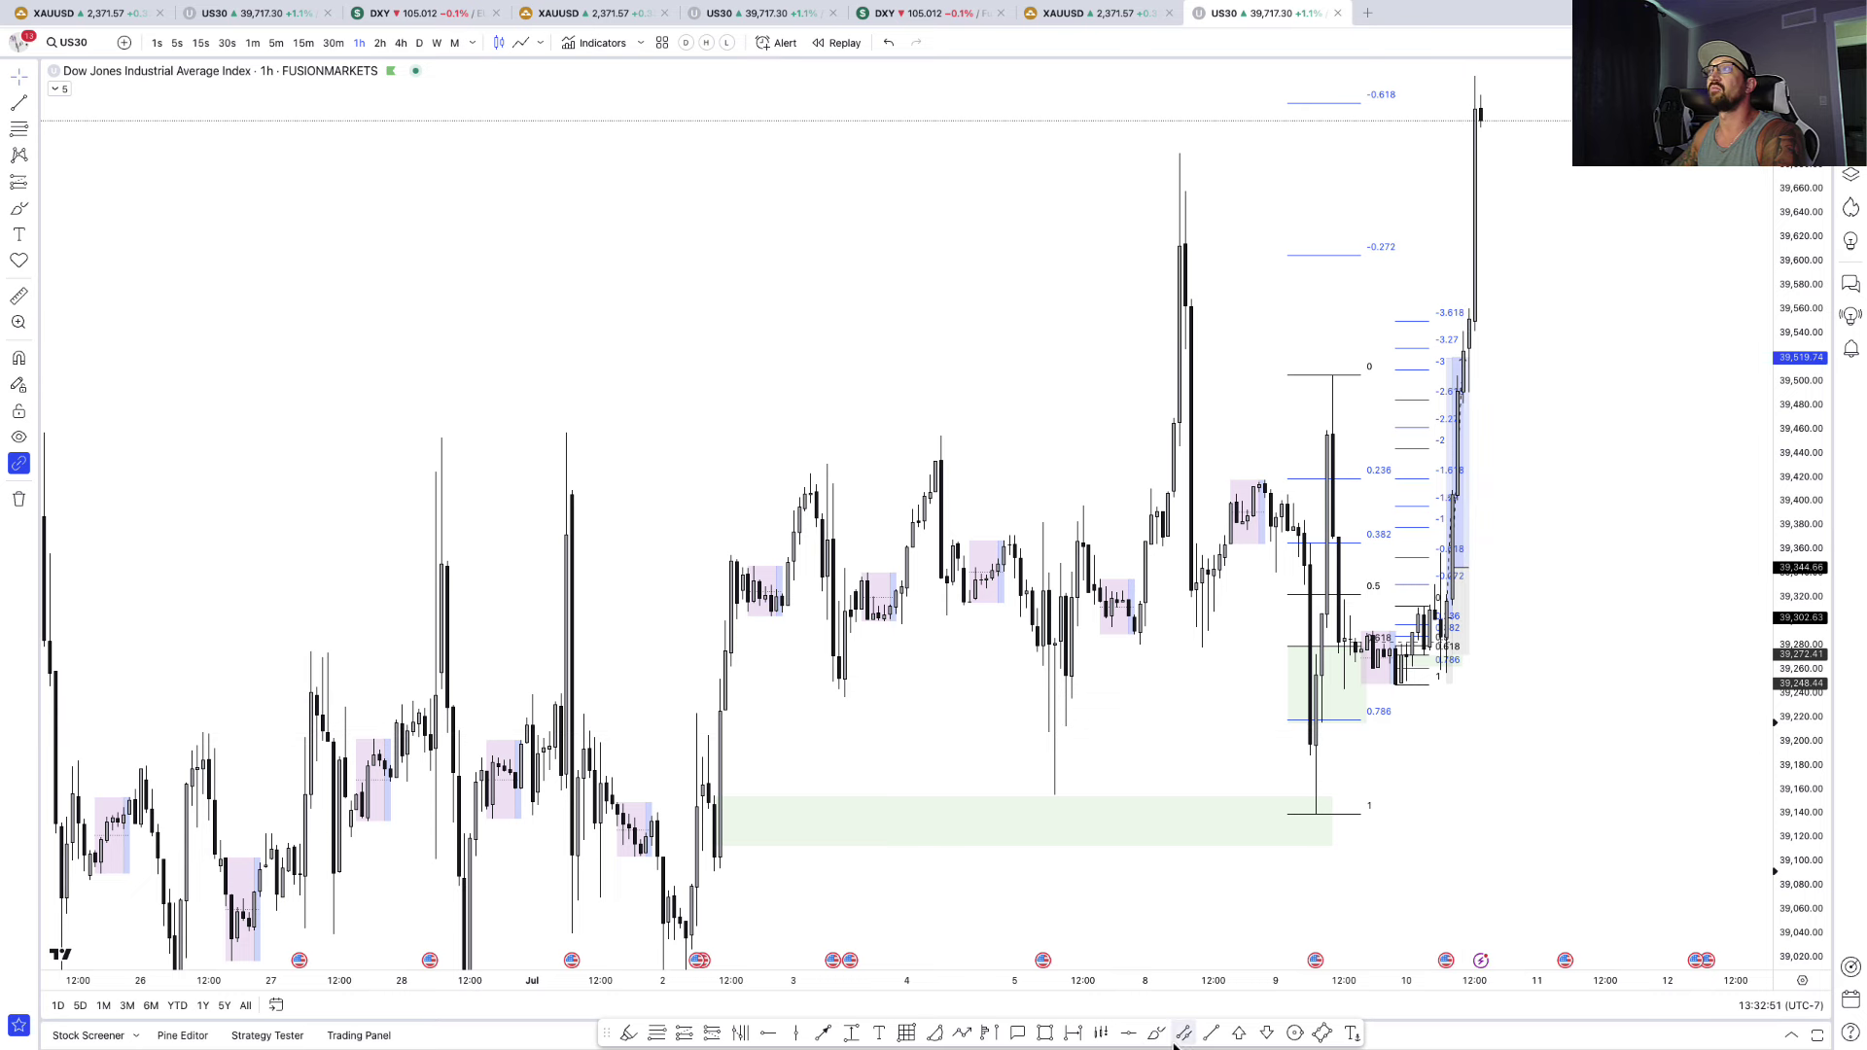
- Brush freehand loops around the sideways ranges of 2–10 July, 25 June–1 July, 20–24 June and 3–17 June
mouse_move(759, 668)
left_mouse_down()
mouse_move(1292, 479)
mouse_move(864, 698)
left_mouse_up()
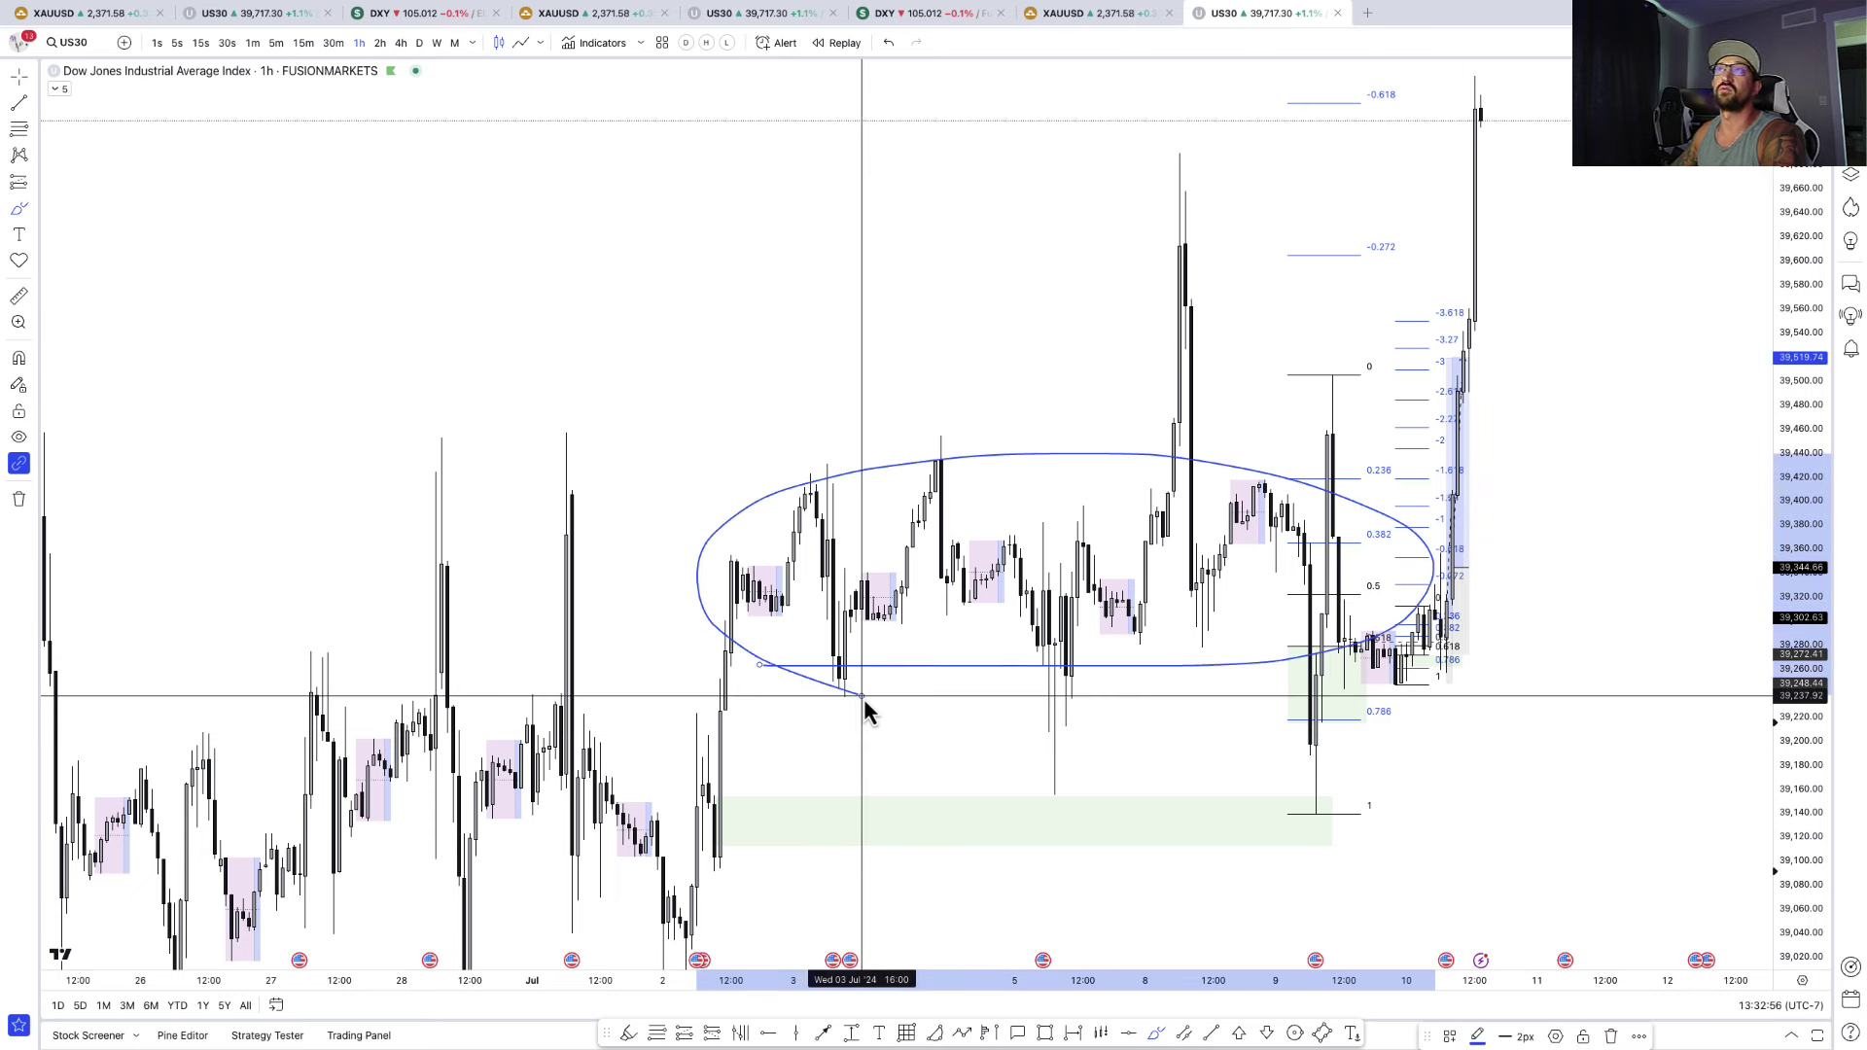
scroll(785, 745, "down", 3)
left_click_drag(1826, 534, 1813, 757)
mouse_move(485, 796)
left_mouse_down()
mouse_move(689, 797)
mouse_move(707, 623)
left_mouse_up()
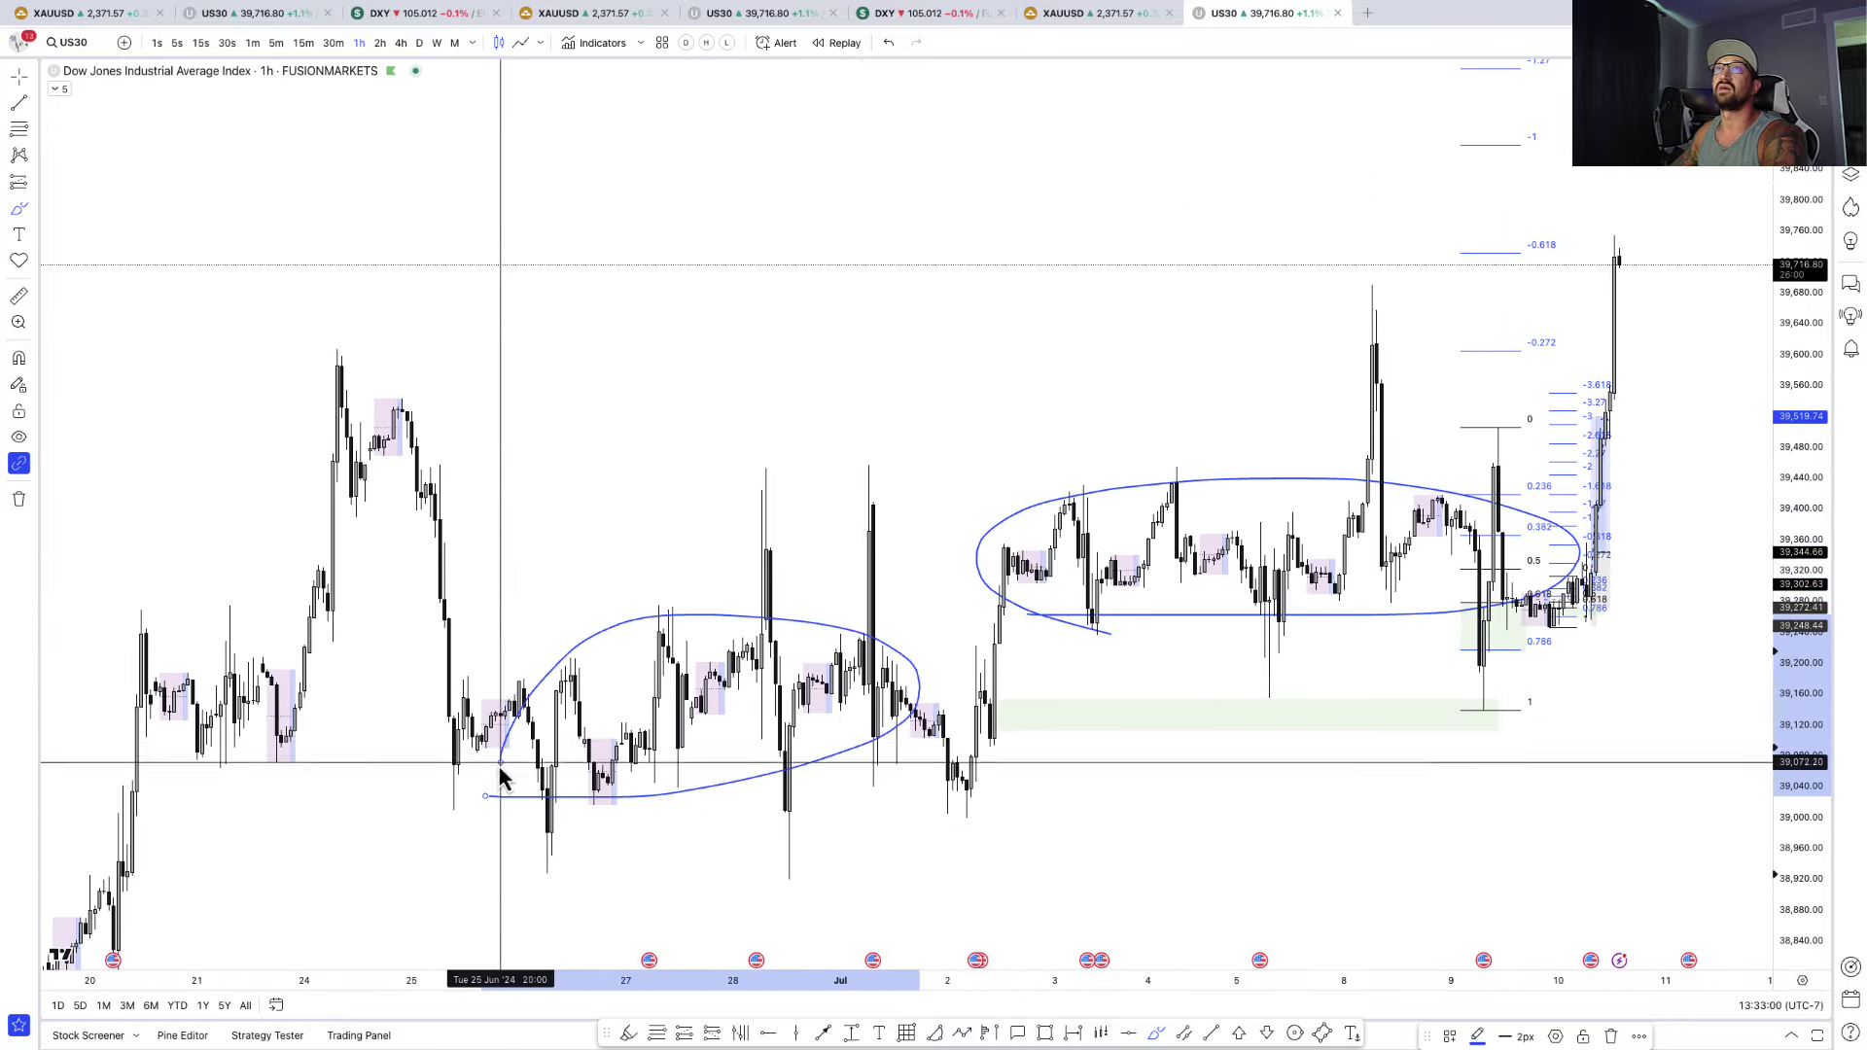
mouse_move(75, 742)
left_mouse_down()
mouse_move(167, 750)
mouse_move(84, 649)
left_mouse_up()
scroll(85, 662, "left", 10)
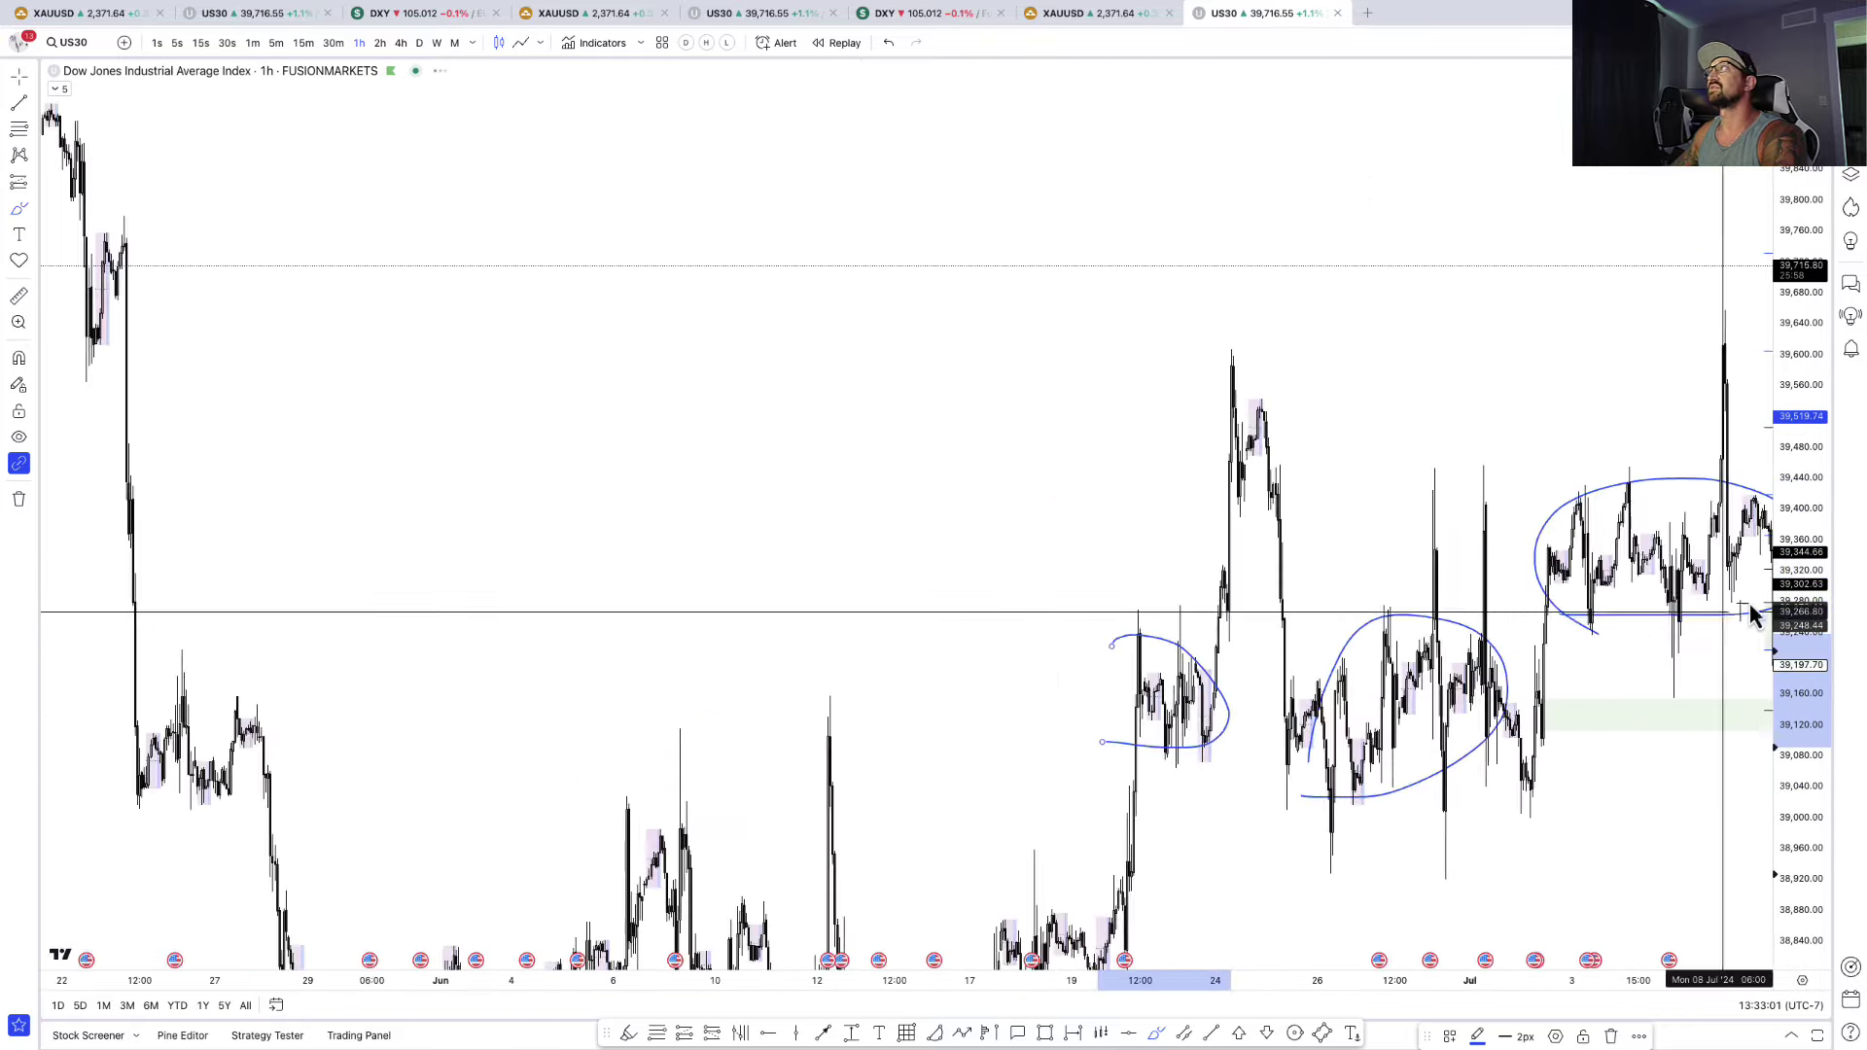
left_click_drag(1795, 564, 1742, 784)
mouse_move(492, 848)
left_mouse_down()
mouse_move(1012, 879)
mouse_move(470, 786)
left_mouse_up()
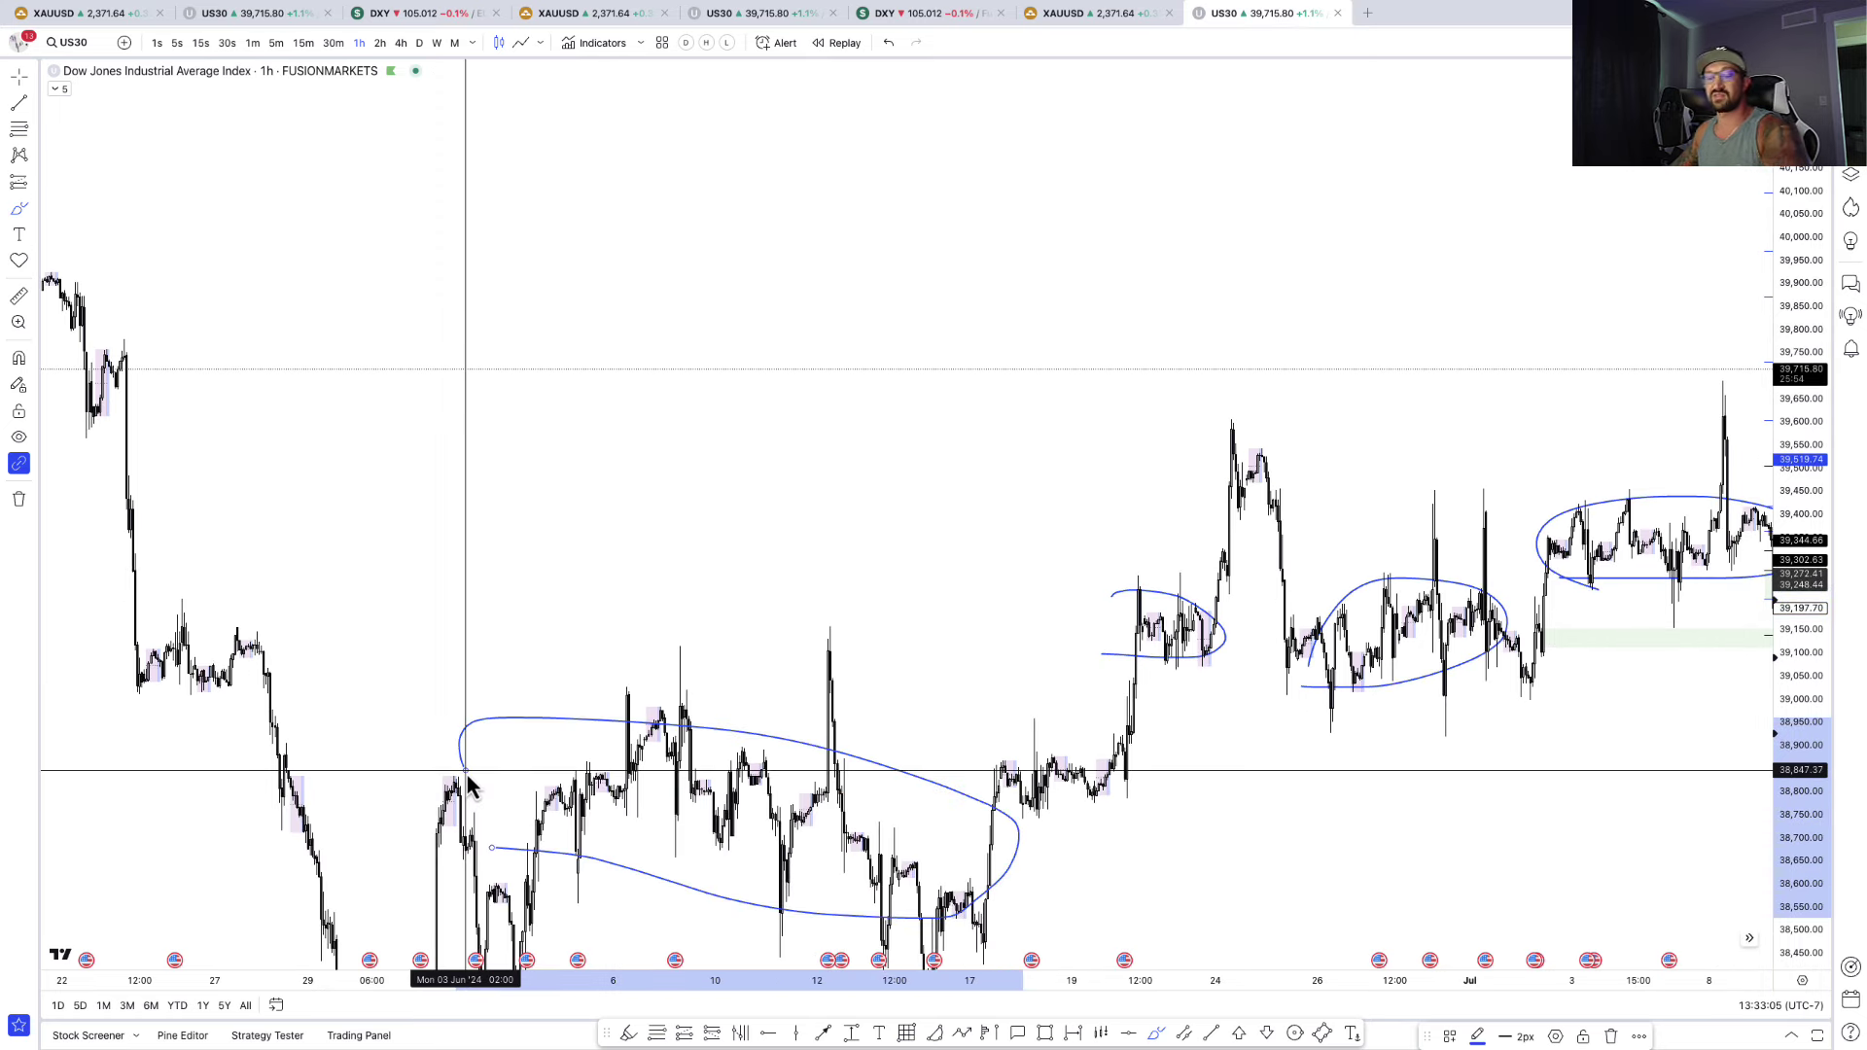
- Undo the brush loops around the June and July ranges
key("ctrl+z")
key("ctrl+z")
key("ctrl+z")
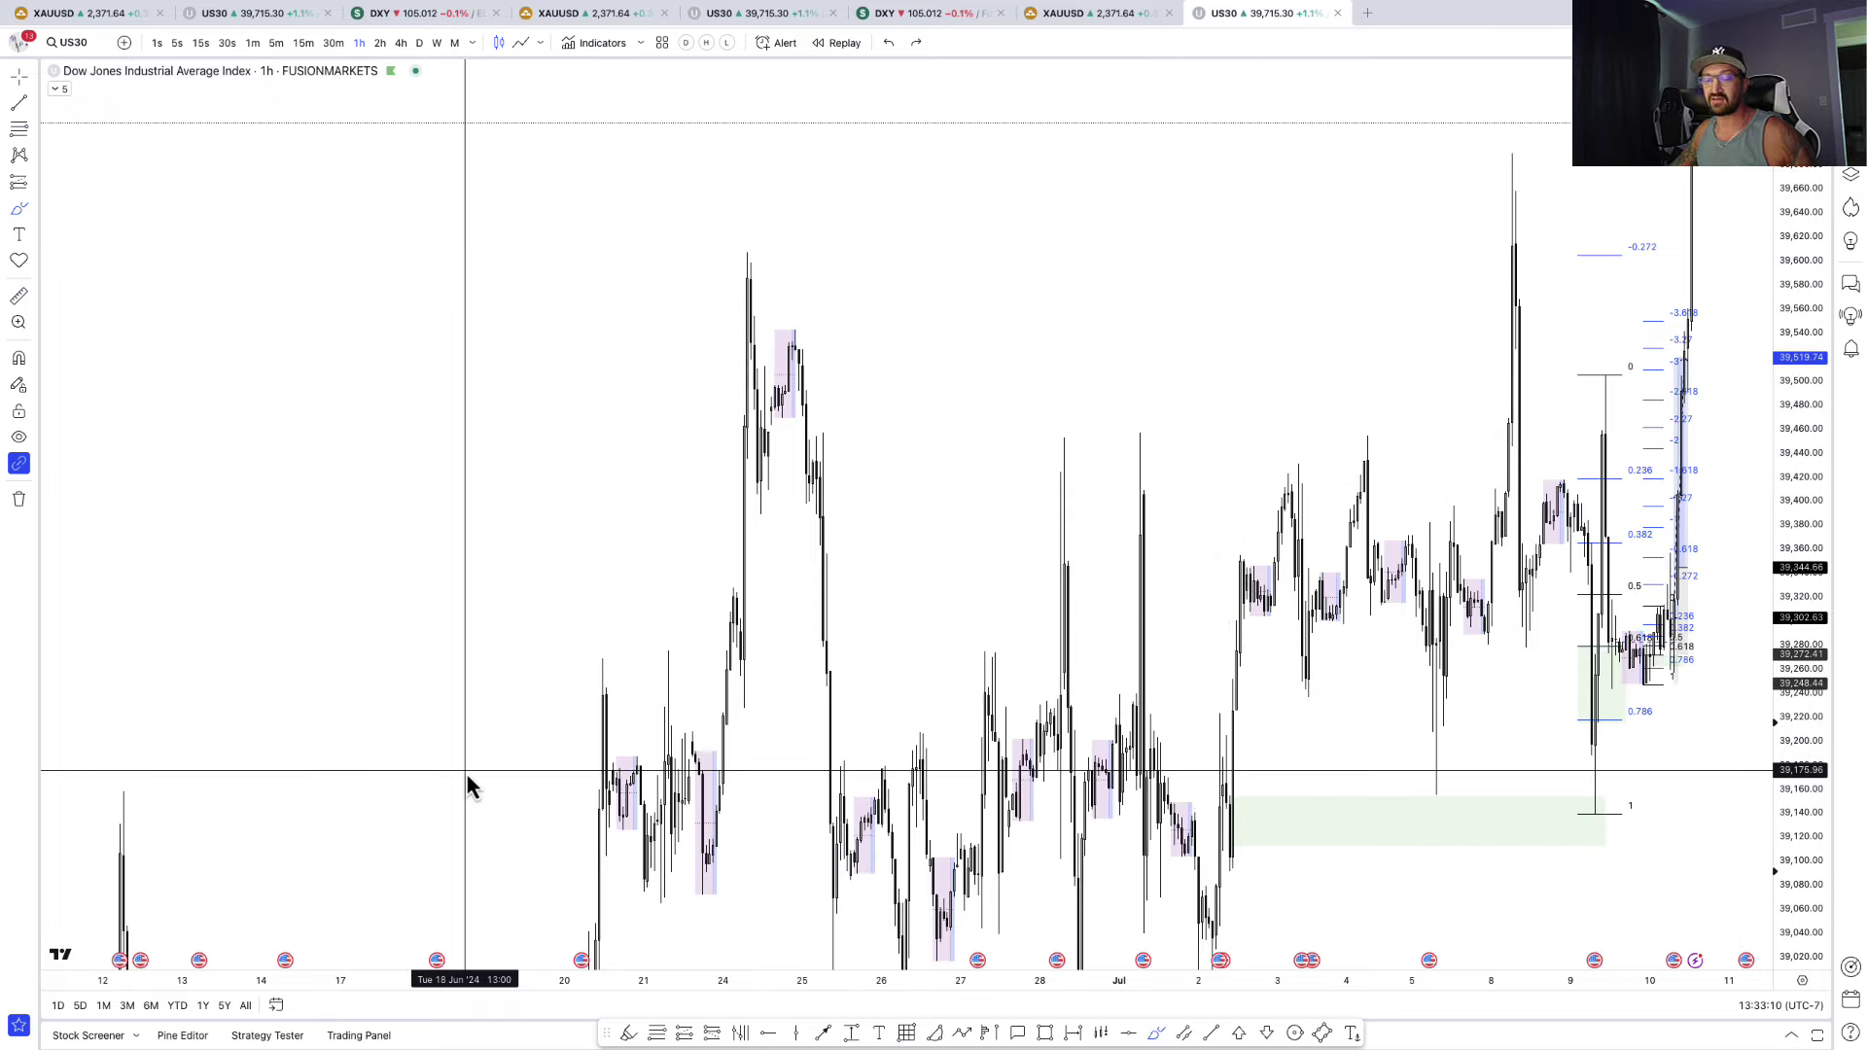
- Examine the 10 July rally against the early-July range and Fibonacci extension levels on the 1-hour chart
scroll(825, 503, "up", 3)
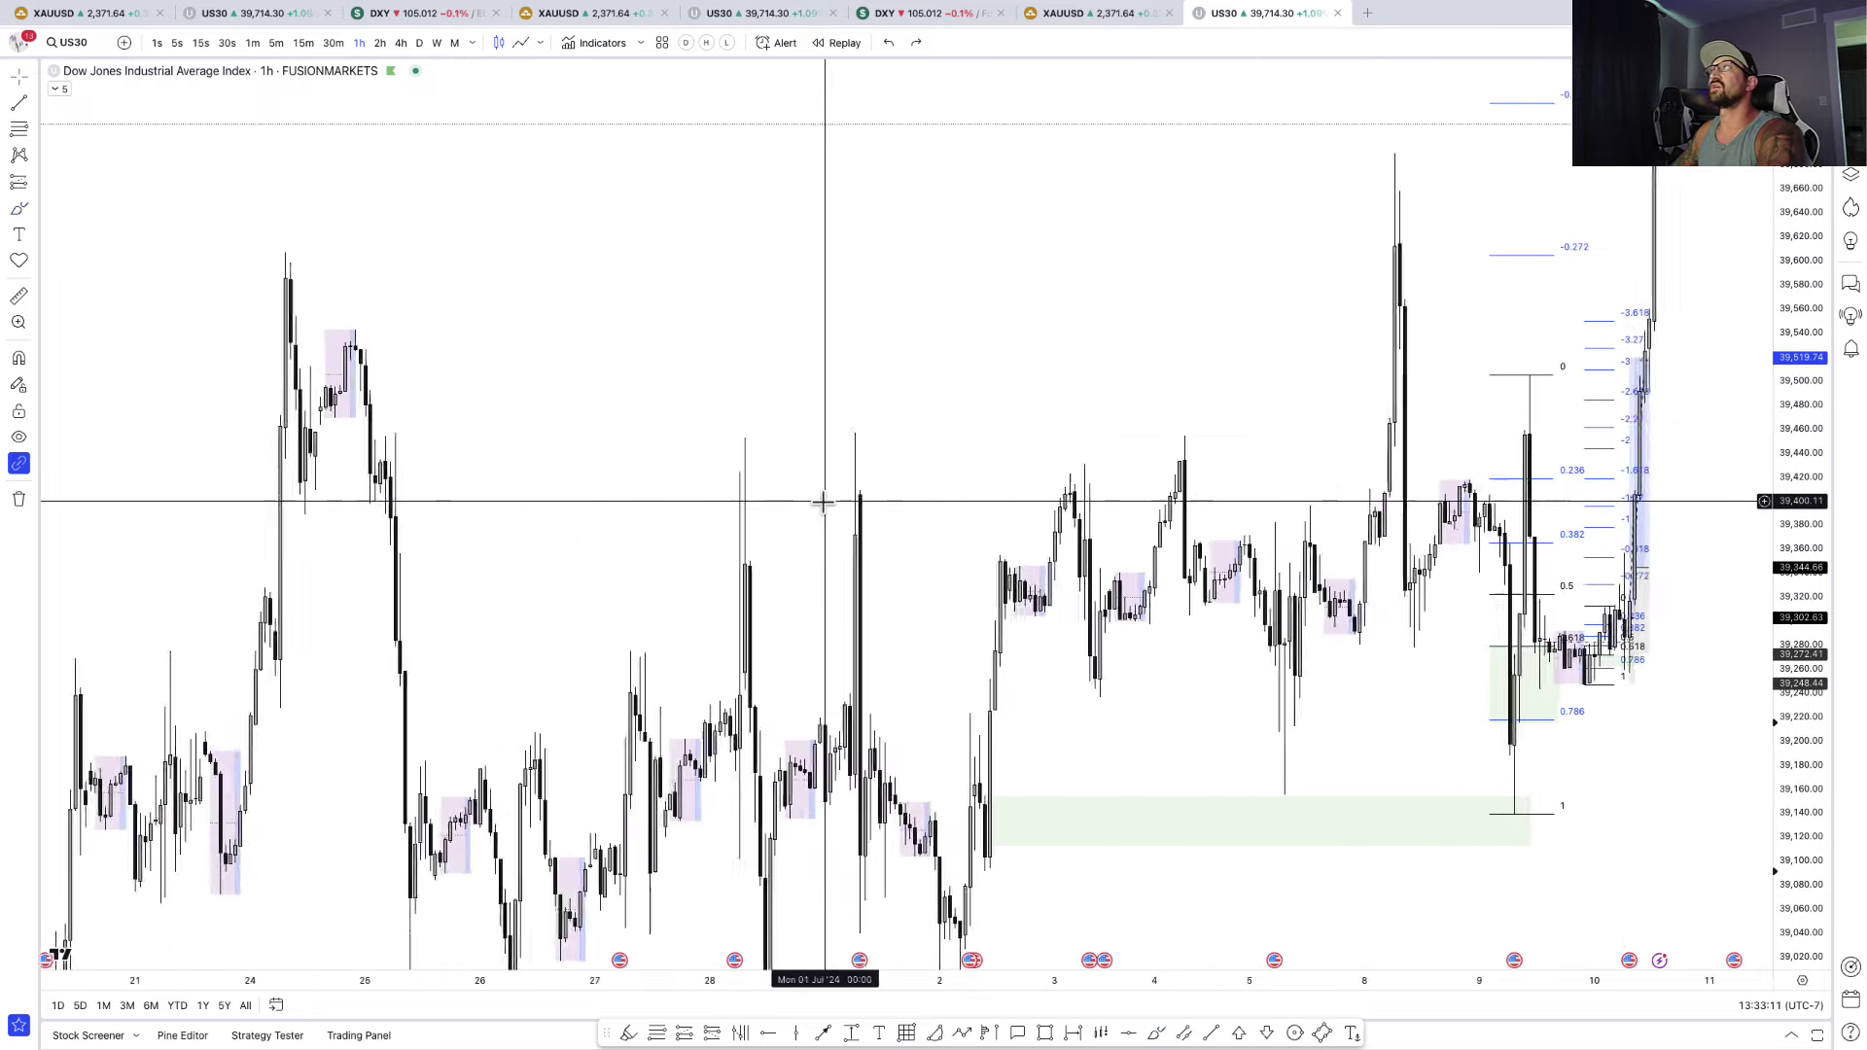
scroll(825, 504, "up", 2)
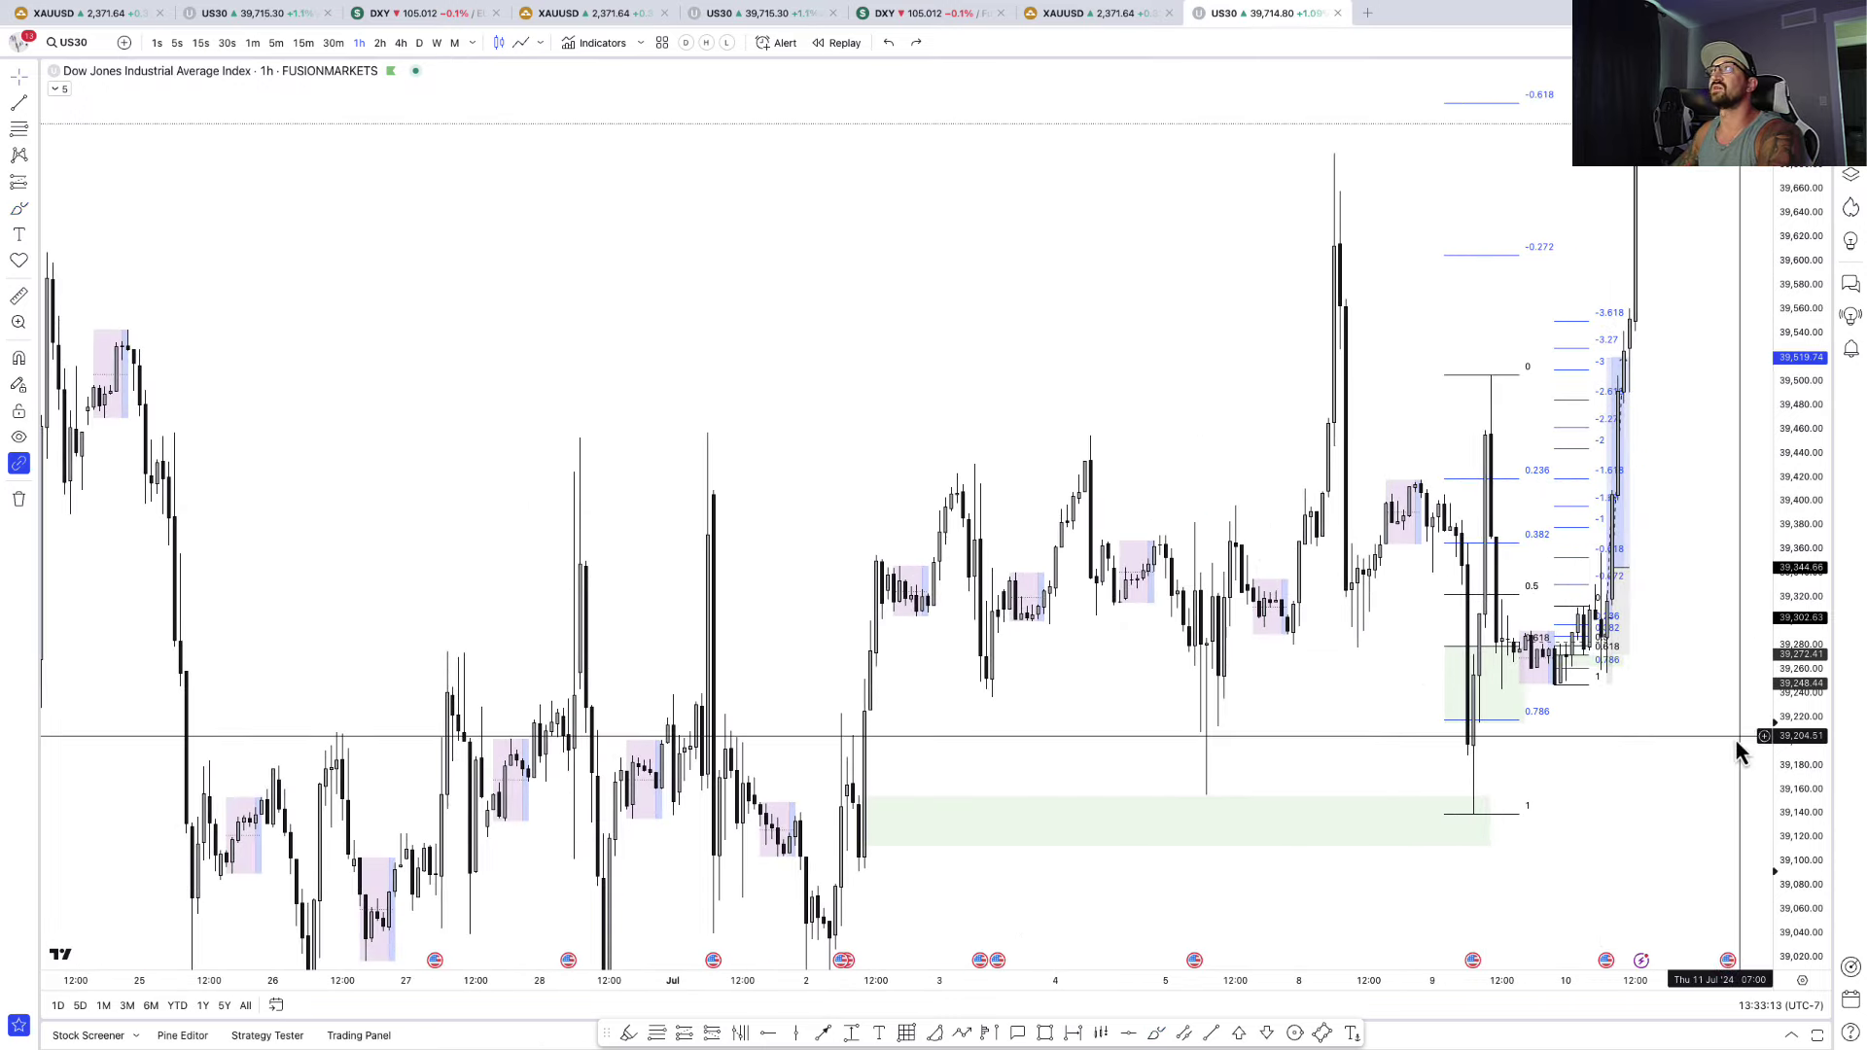
left_click_drag(1726, 754, 1450, 775)
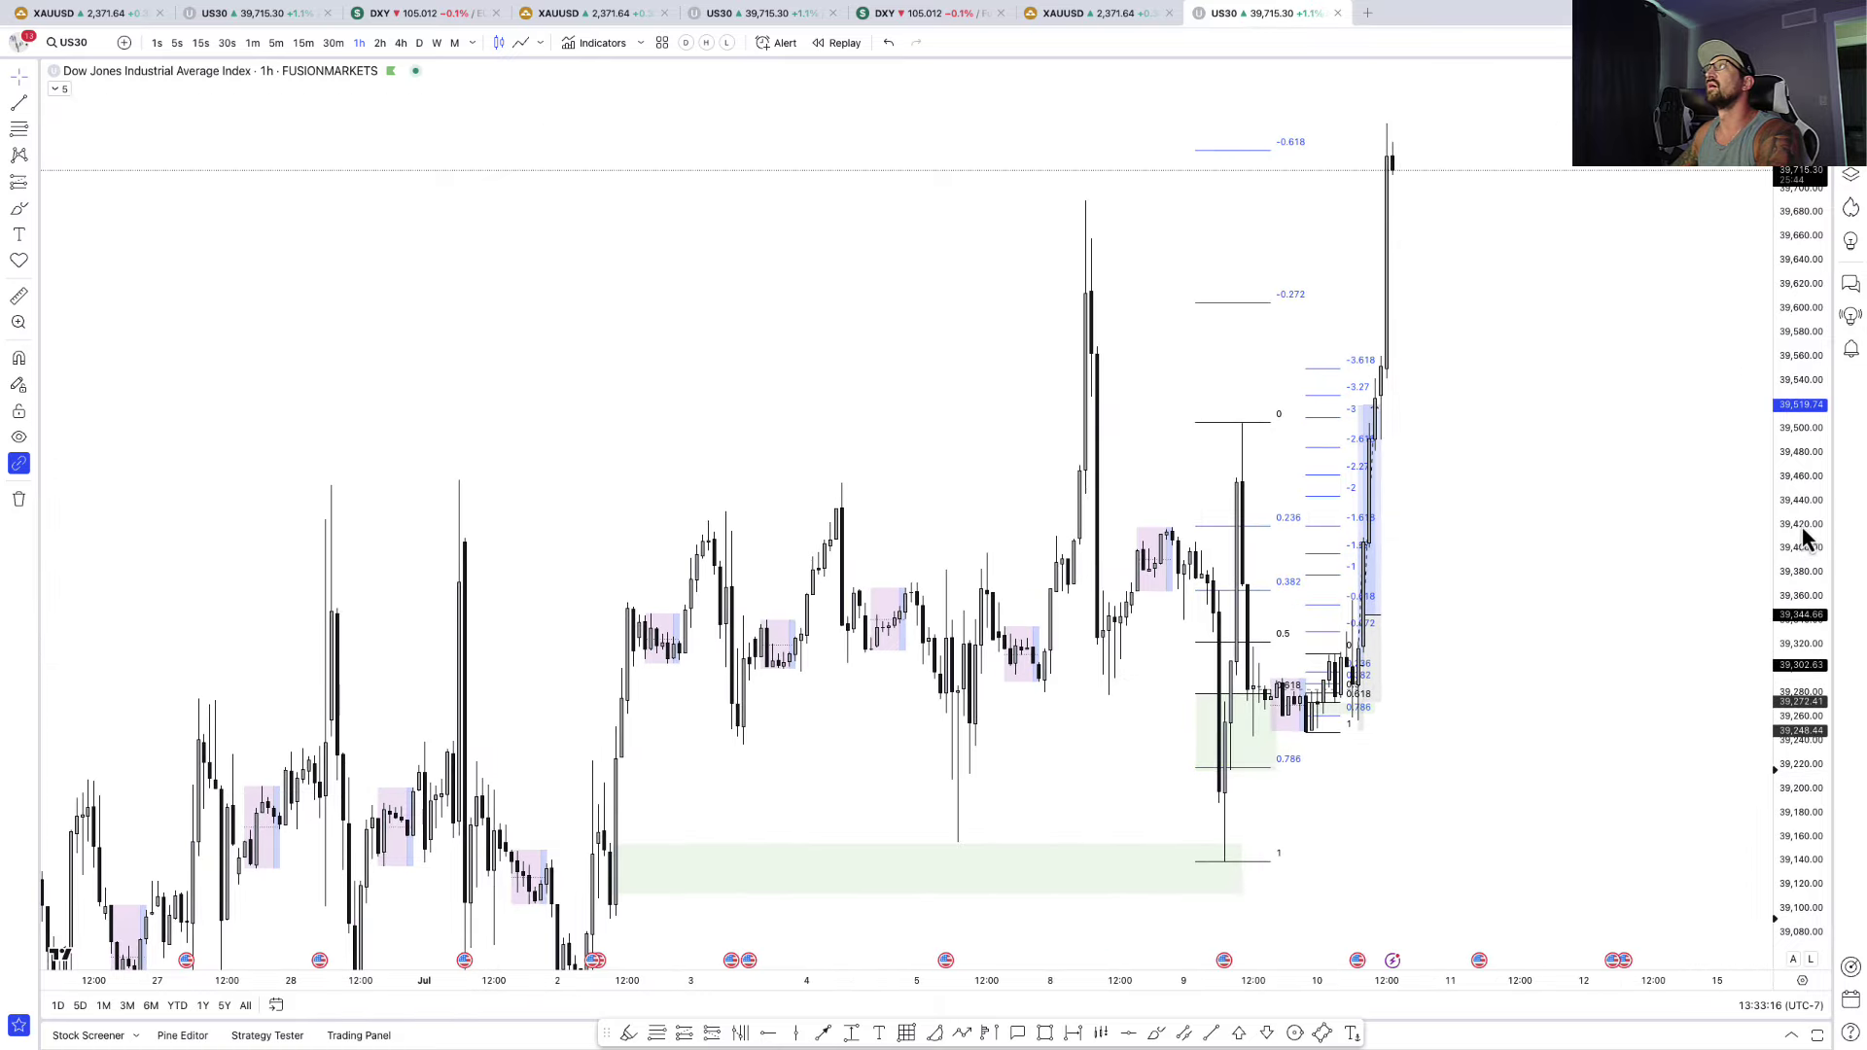
left_click_drag(1807, 535, 1804, 669)
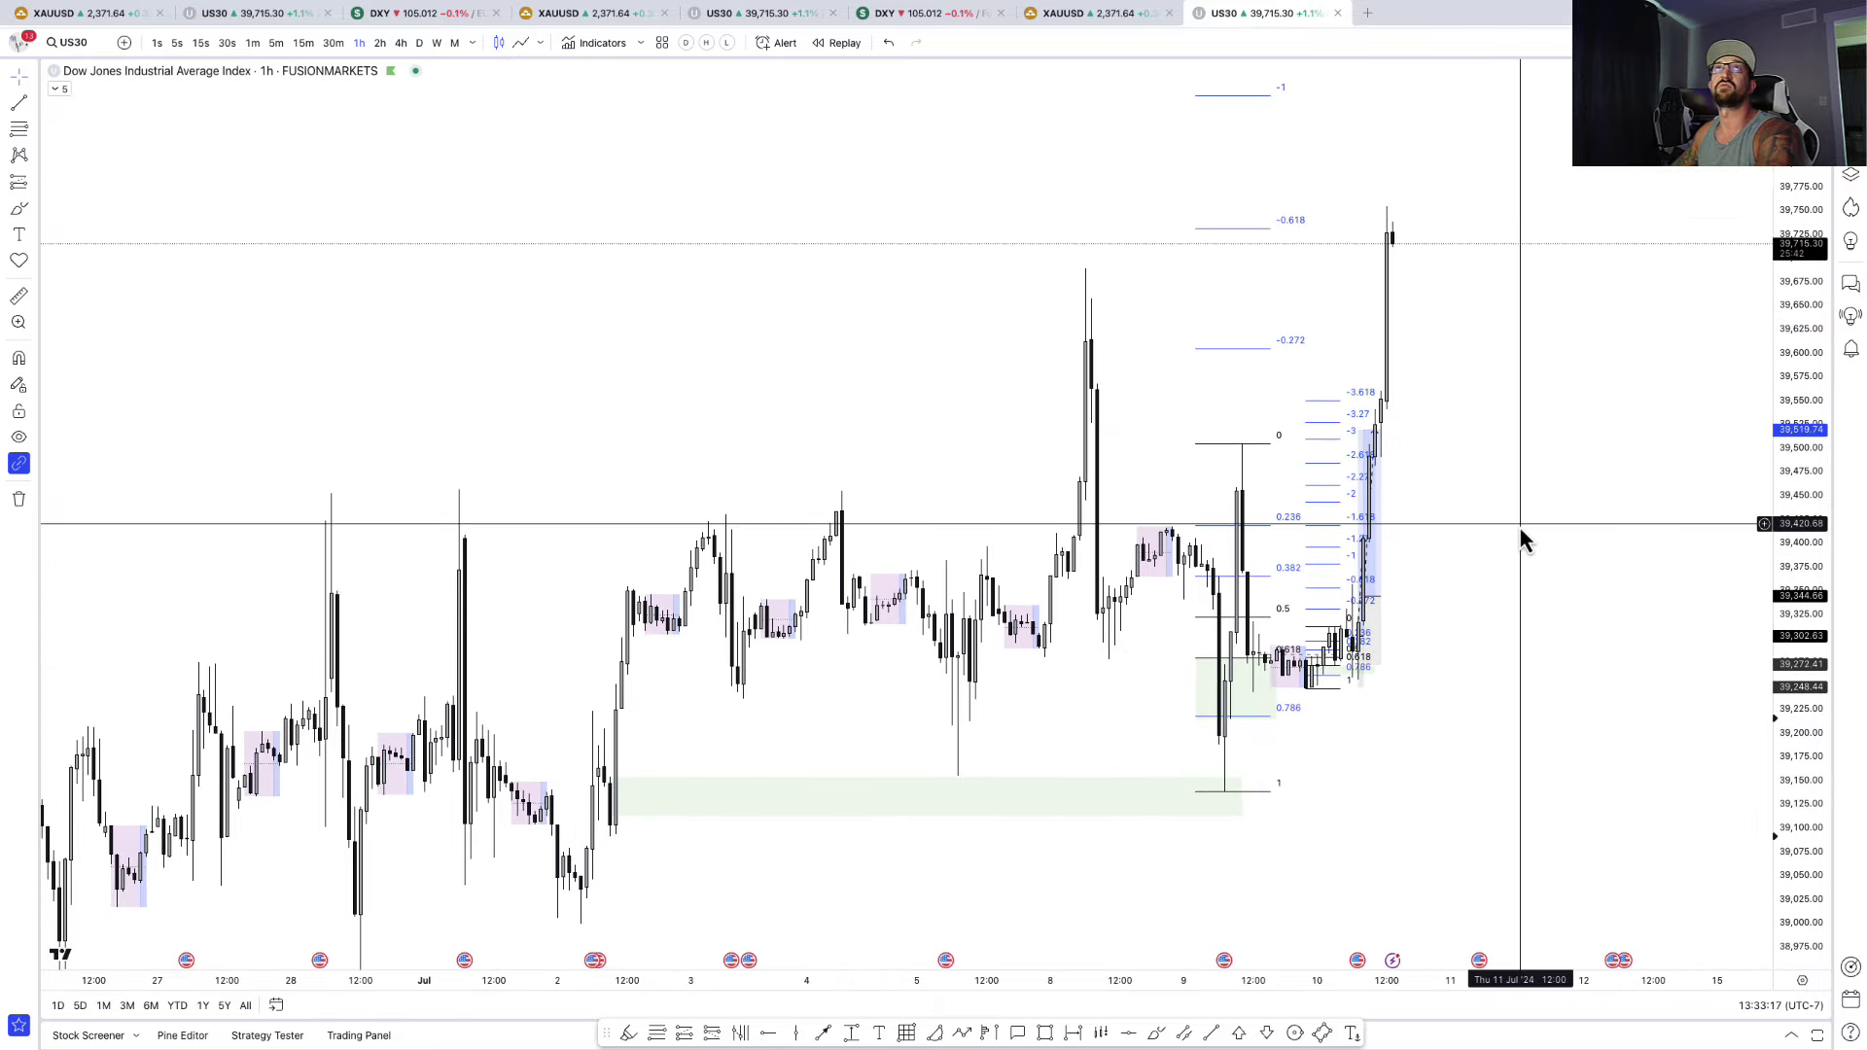